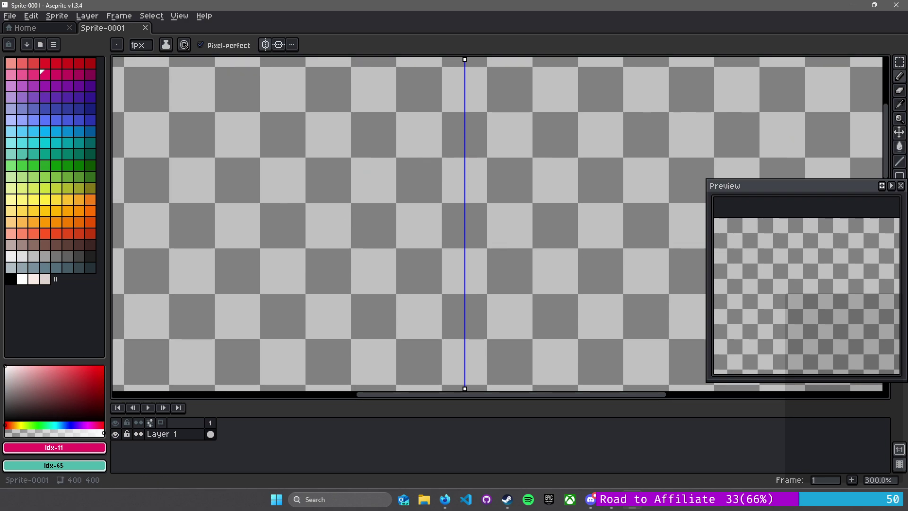
key("alt+Tab")
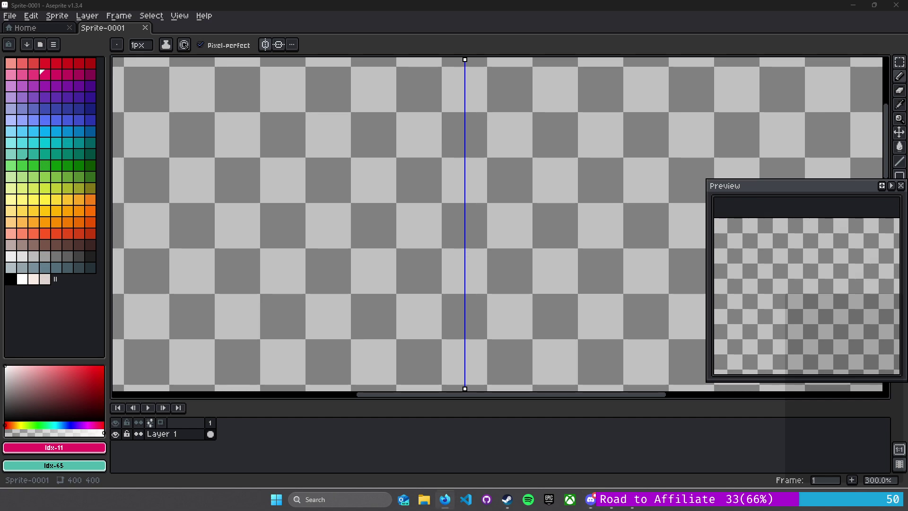
left_click(367, 81)
key("ctrl+z")
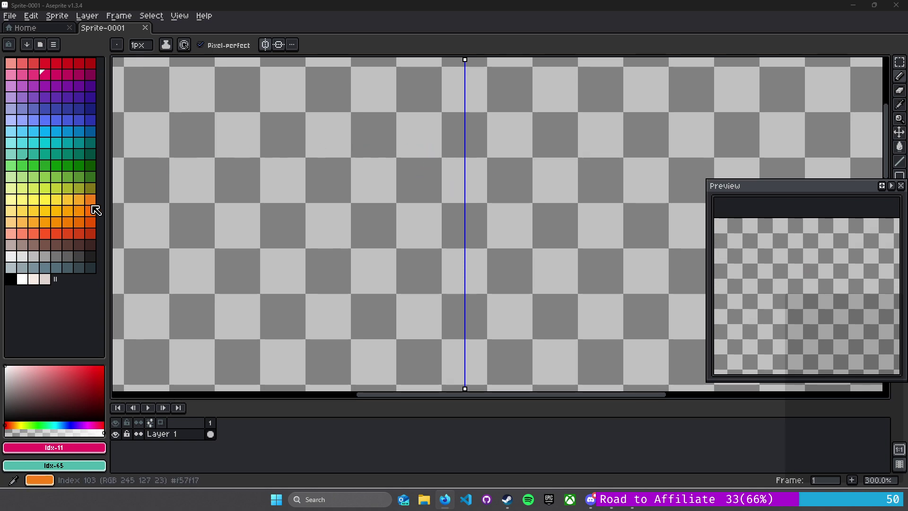
Set the foreground colour to the blue palette entry Idx-53 and turn off the vertical-axis drawing symmetry
left_click(70, 137)
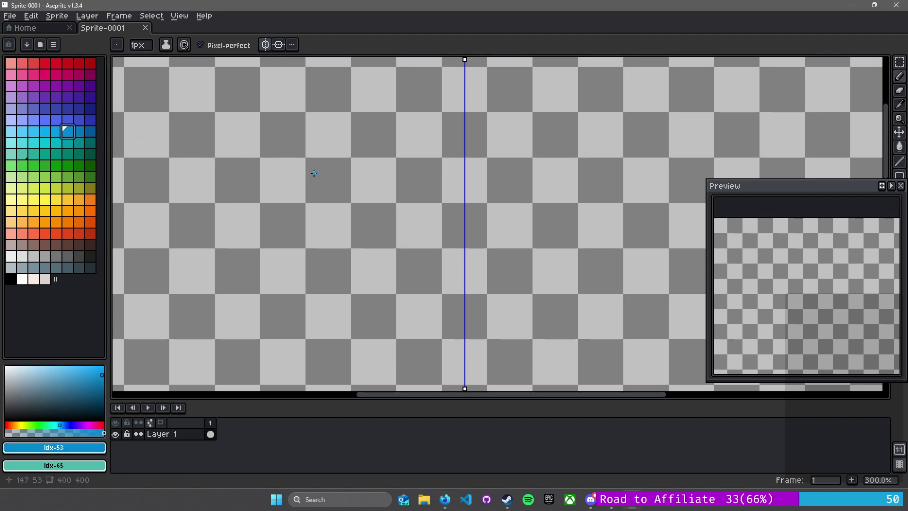
scroll(591, 194, "down", 2)
left_click_drag(576, 211, 458, 144)
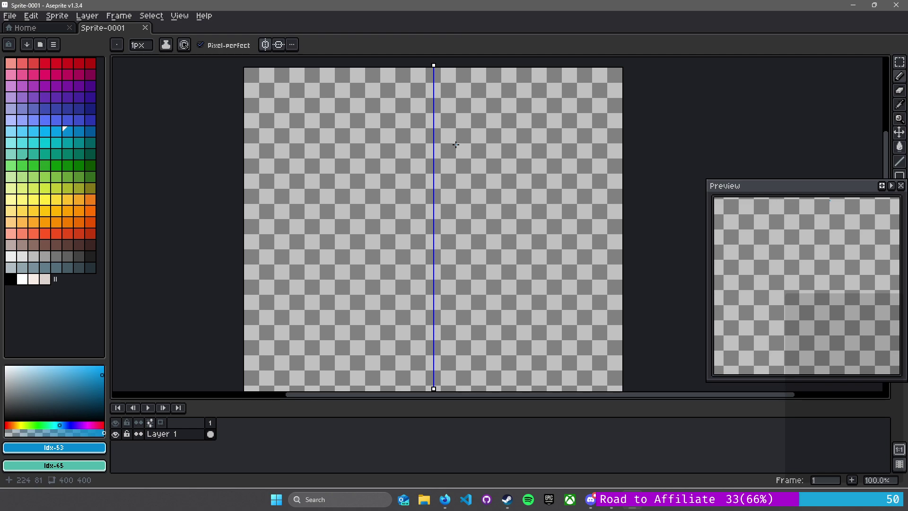
scroll(442, 146, "up", 1)
scroll(439, 151, "down", 1)
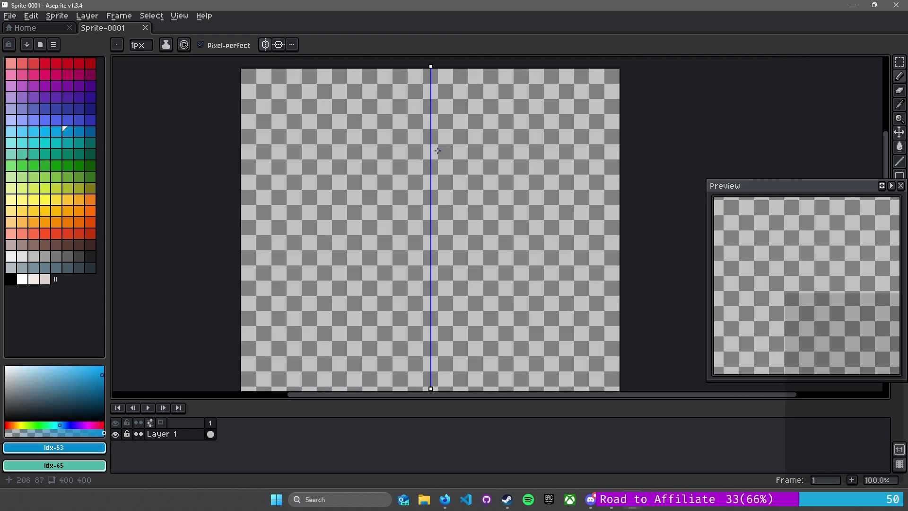
scroll(439, 151, "up", 1)
scroll(429, 147, "up", 1)
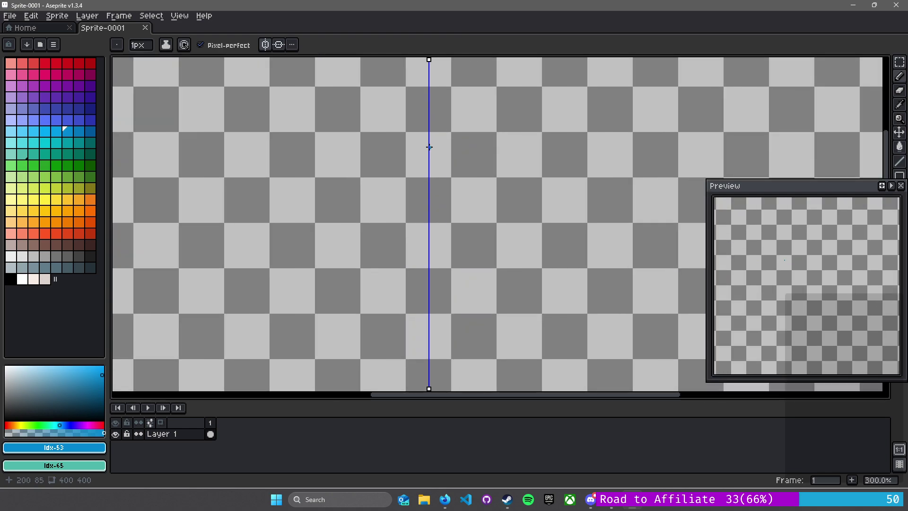
left_click(266, 46)
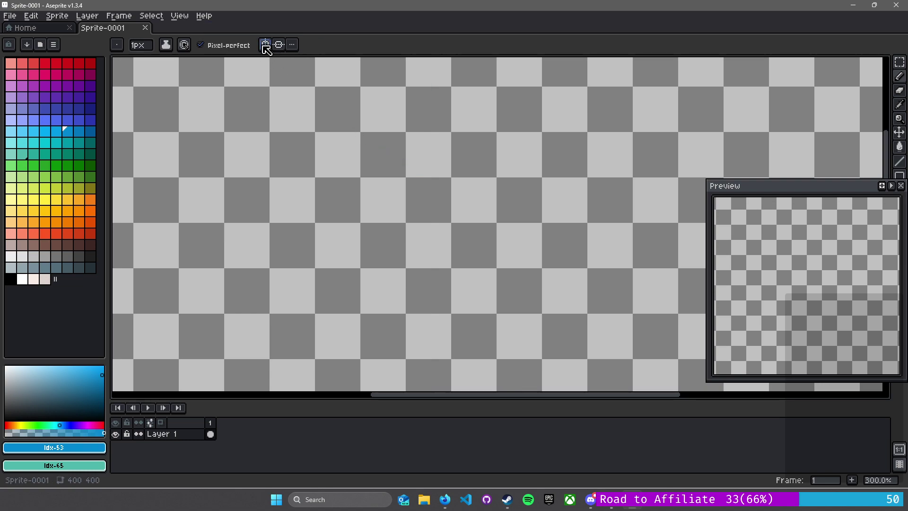
scroll(344, 177, "down", 1)
scroll(392, 137, "down", 1)
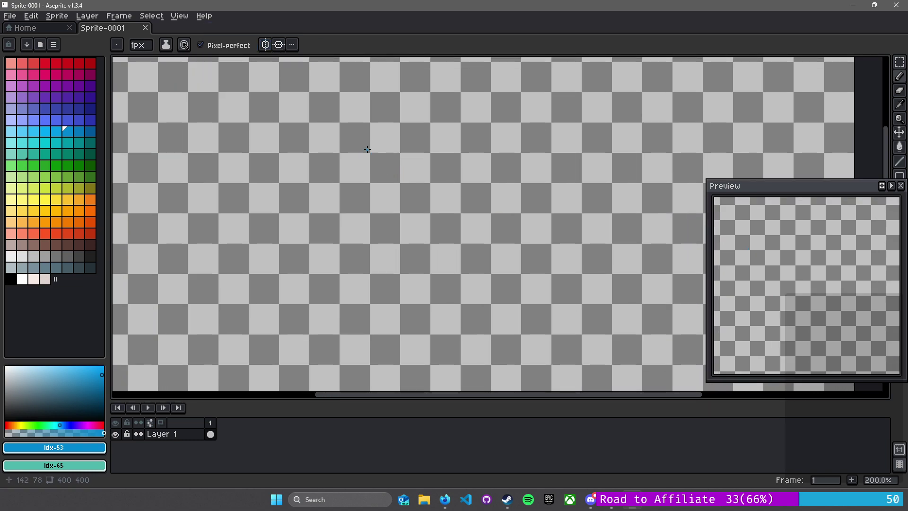
left_click_drag(368, 149, 416, 148)
key("ctrl+z")
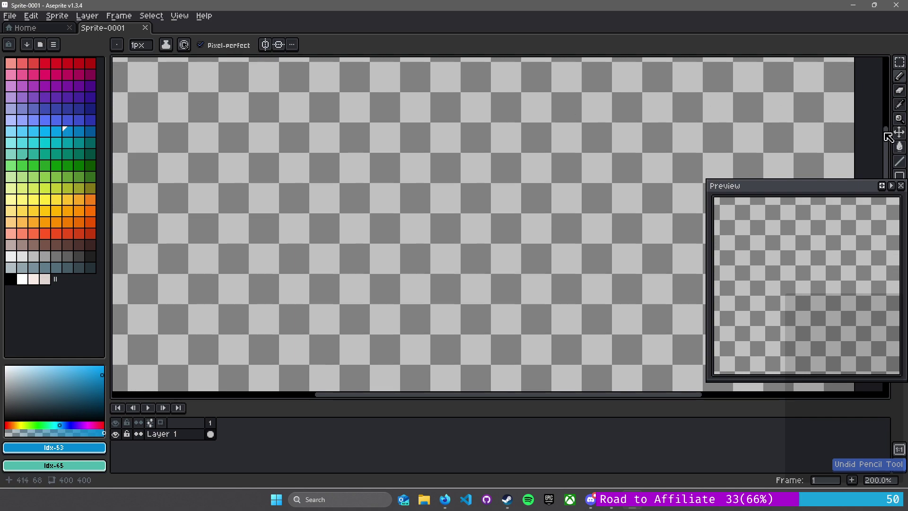
Draw a rectangle's top and right edges with the Line tool, starting near x 143, y 73 and turning down near x 208
left_click(900, 161)
left_click_drag(413, 205, 426, 184)
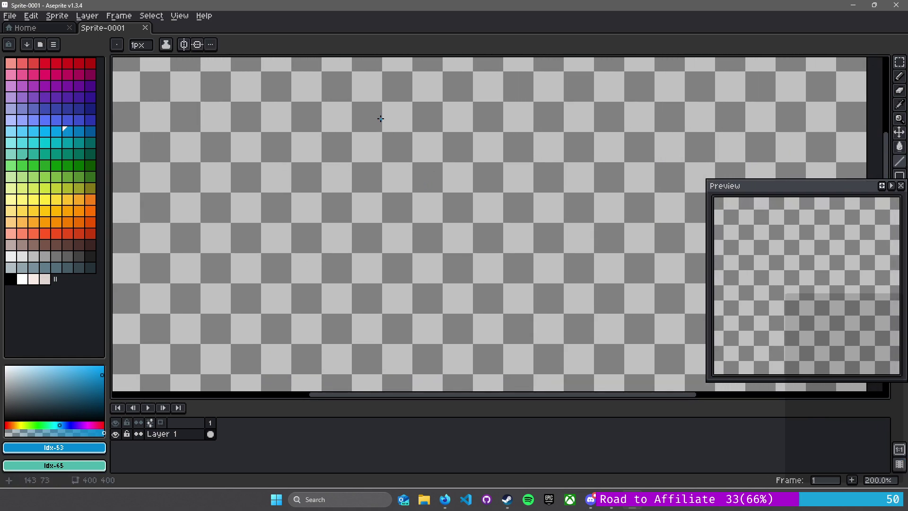
mouse_move(383, 118)
left_mouse_down()
mouse_move(501, 118)
mouse_move(505, 217)
left_mouse_up()
key("ctrl+z")
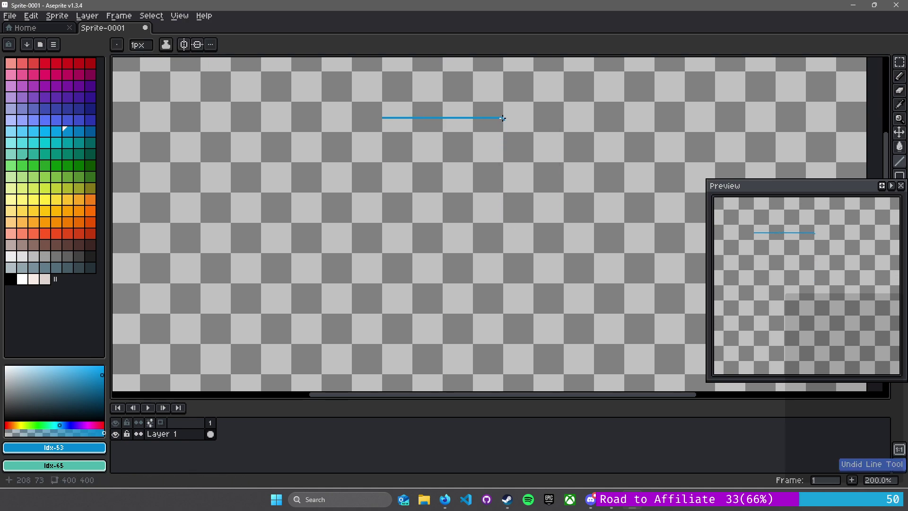
scroll(503, 118, "up", 4)
left_click_drag(501, 117, 502, 377)
scroll(501, 375, "down", 3)
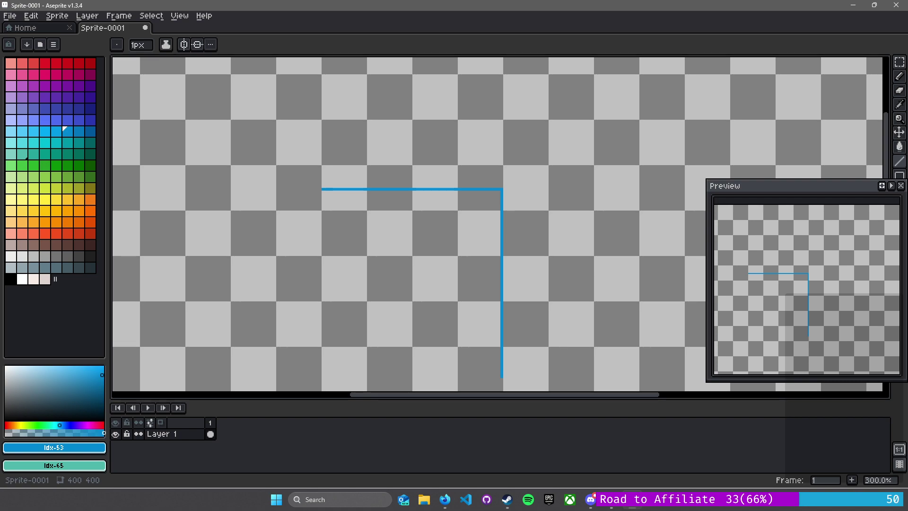
Close the rectangular body outline by adding straight bottom and left edges
key("alt+Tab")
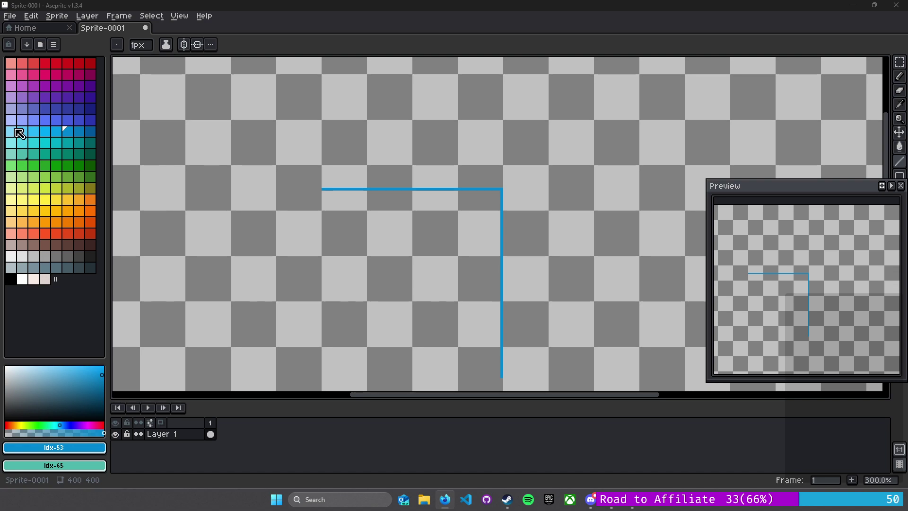
scroll(563, 284, "down", 2)
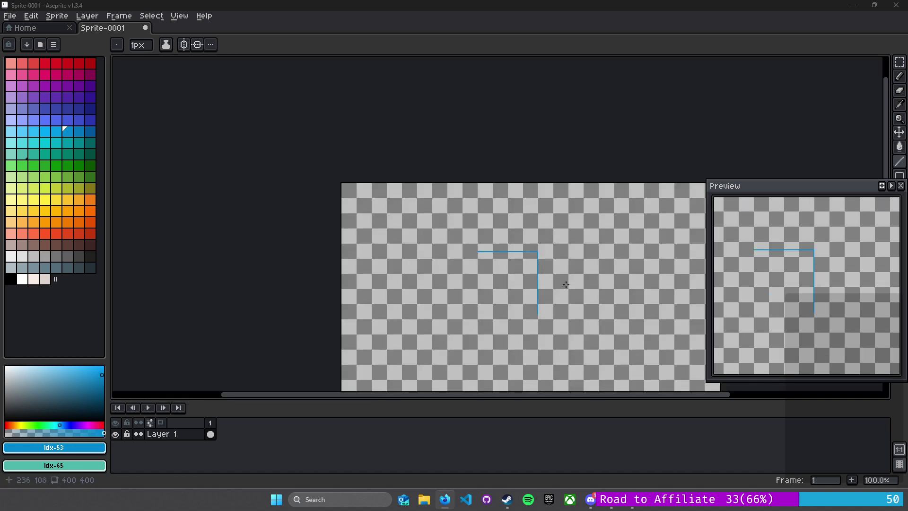
scroll(518, 208, "up", 2)
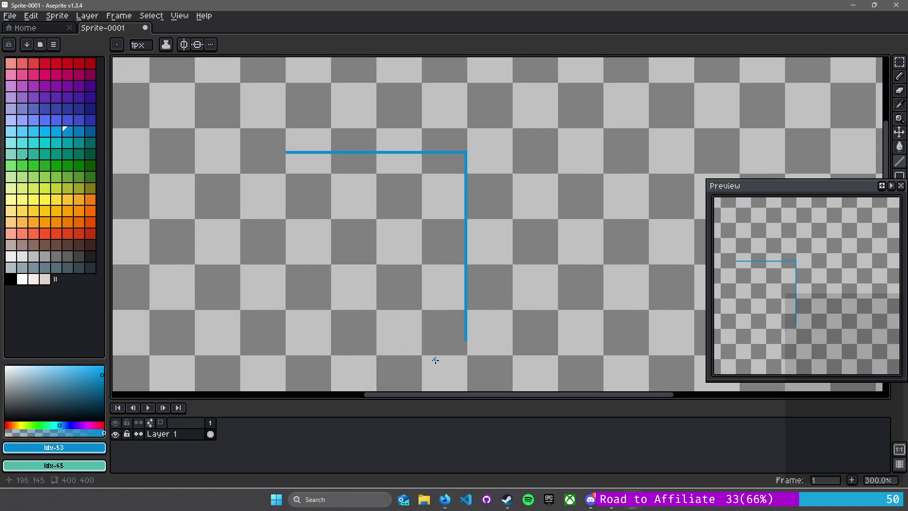
left_click_drag(464, 340, 286, 153)
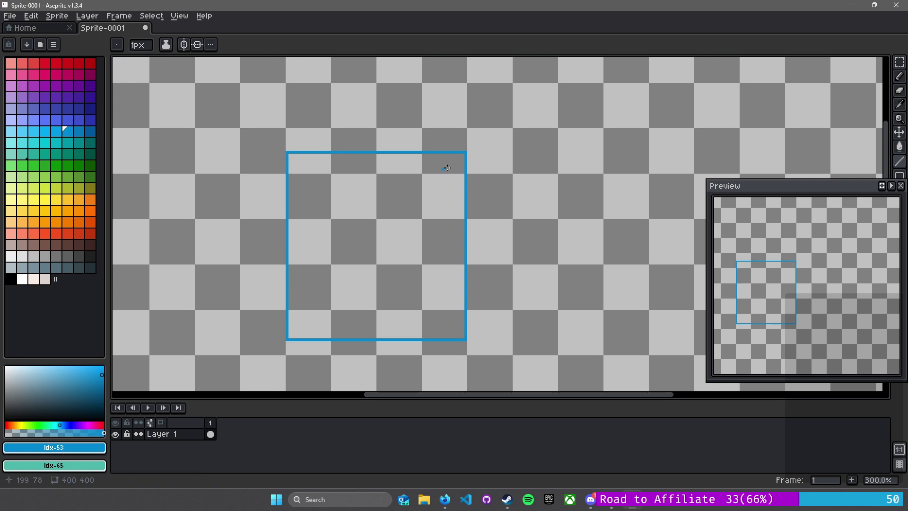
Draw a short vertical line upward from near the middle of the rectangle's top edge
left_click_drag(447, 178, 443, 218)
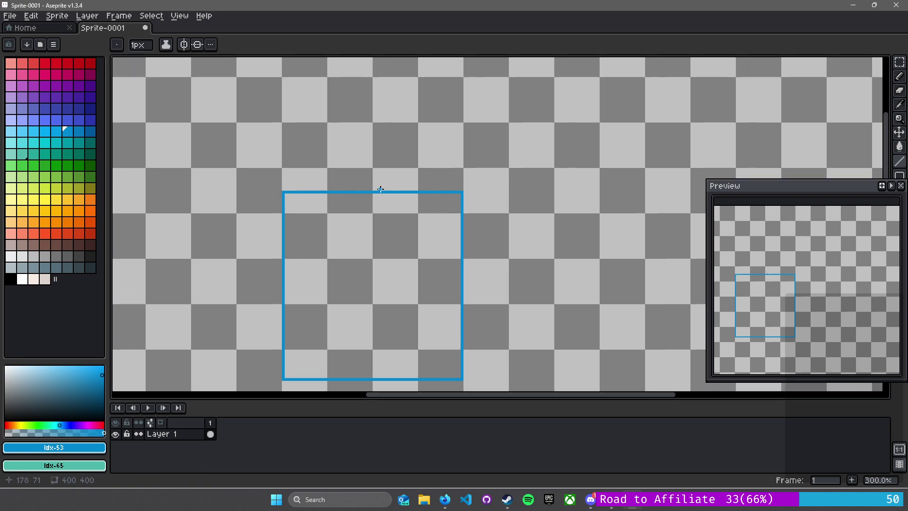
left_click_drag(380, 191, 380, 151)
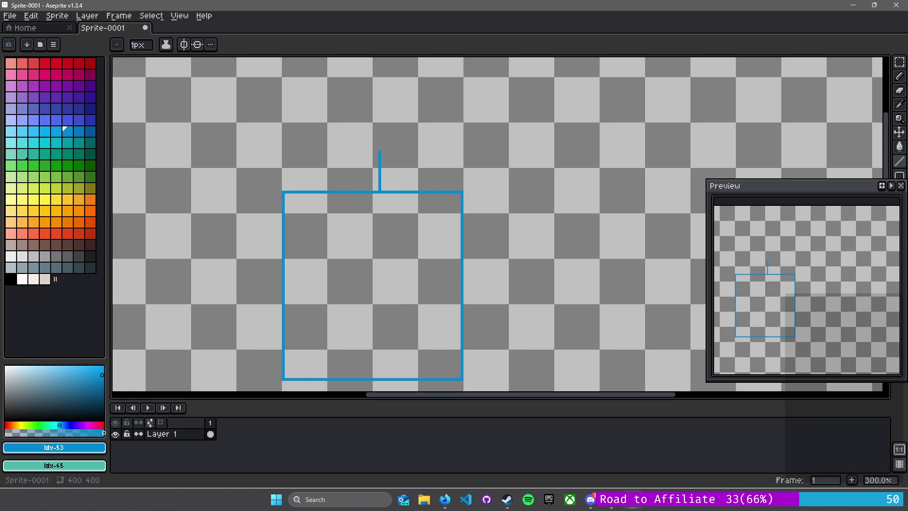
key("alt+Tab")
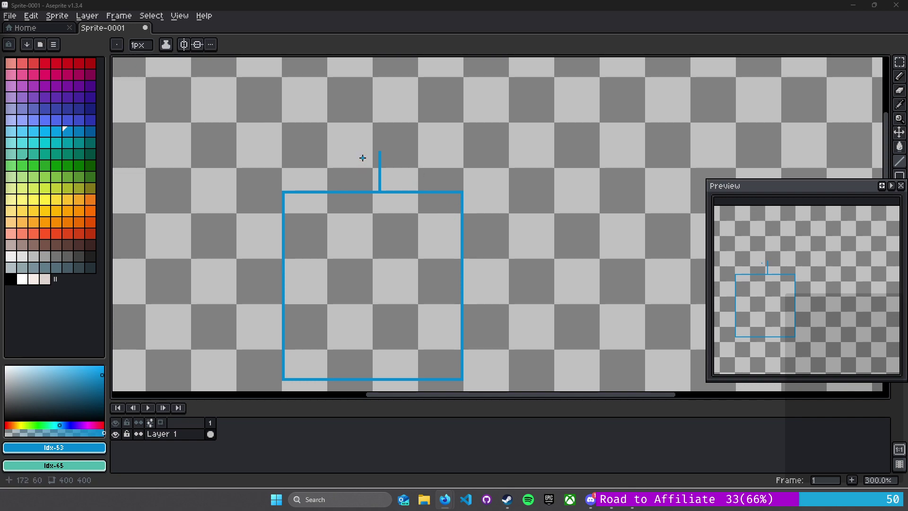
Draw an arm from the rectangle's right edge as two parallel lines that run outward and bend straight down
scroll(363, 157, "down", 2)
scroll(367, 157, "up", 1)
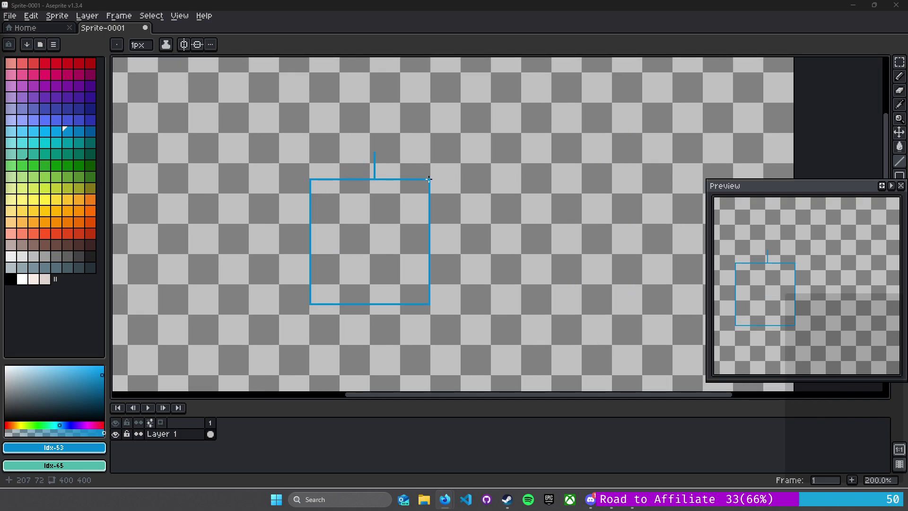
scroll(427, 186, "up", 1)
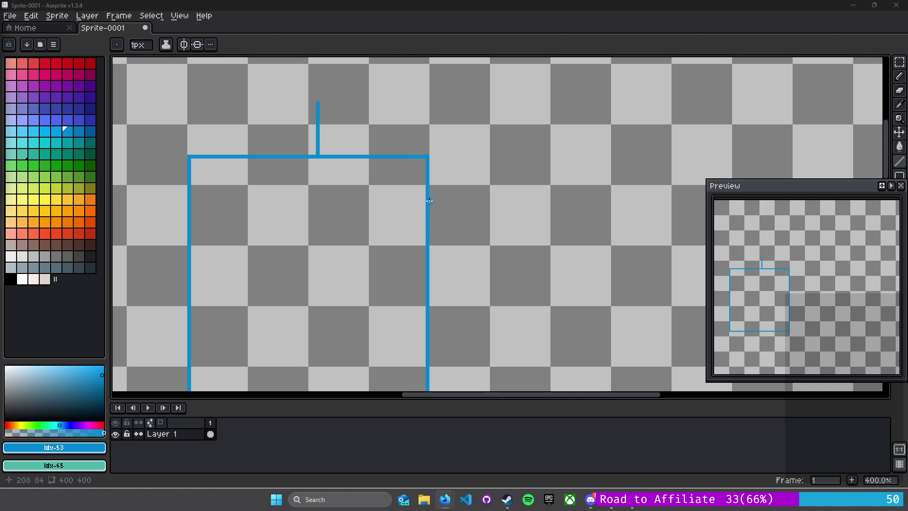
scroll(428, 199, "down", 1)
scroll(405, 142, "up", 1)
mouse_move(405, 141)
left_mouse_down()
mouse_move(527, 140)
mouse_move(481, 140)
mouse_move(486, 233)
mouse_move(467, 161)
mouse_move(406, 163)
left_mouse_up()
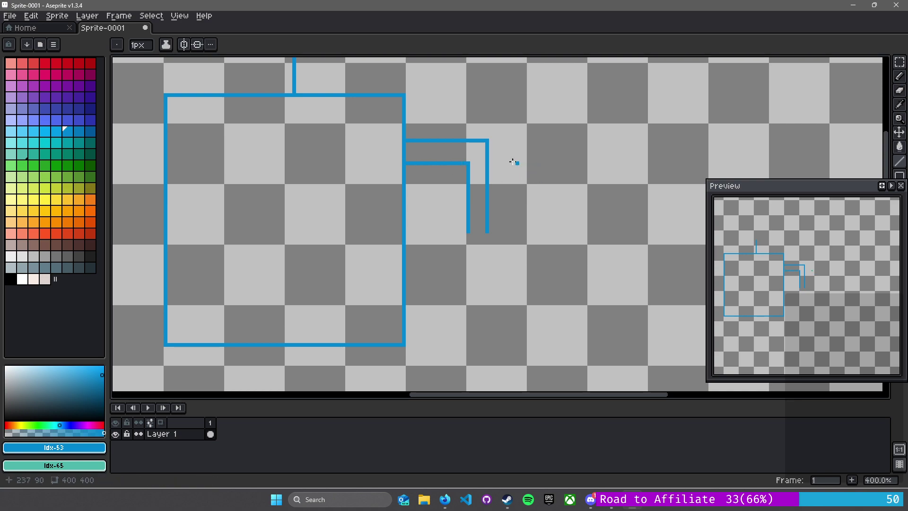
scroll(426, 178, "down", 1)
scroll(464, 215, "up", 1)
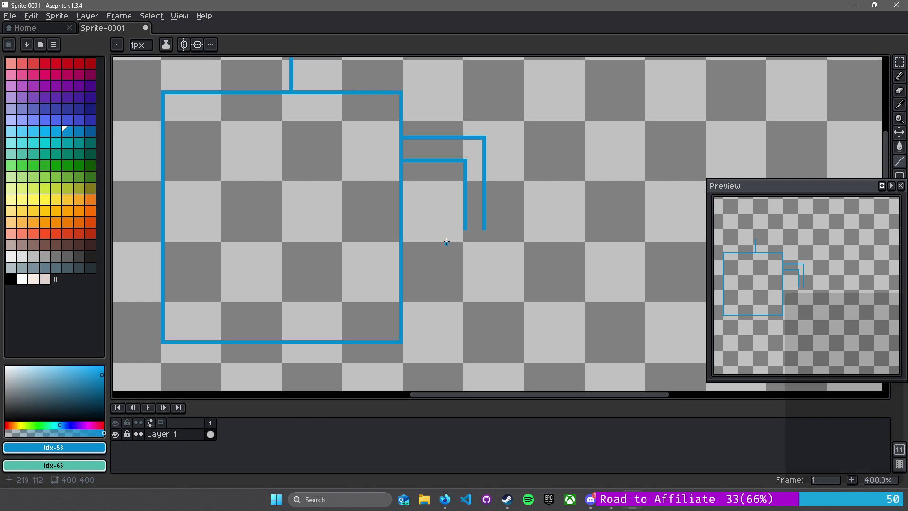
scroll(461, 232, "up", 2)
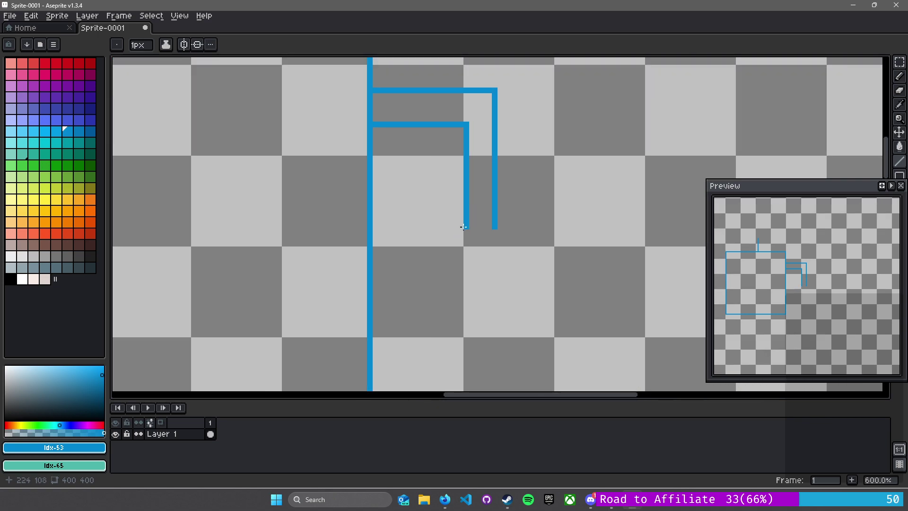
mouse_move(466, 226)
left_mouse_down()
mouse_move(438, 276)
mouse_move(449, 270)
left_mouse_up()
mouse_move(495, 227)
left_mouse_down()
mouse_move(523, 284)
mouse_move(514, 273)
left_mouse_up()
key("ctrl+z")
left_click_drag(450, 278, 471, 258)
mouse_move(472, 256)
left_mouse_down()
mouse_move(472, 305)
mouse_move(477, 274)
mouse_move(487, 297)
mouse_move(495, 272)
left_mouse_up()
key("ctrl+z")
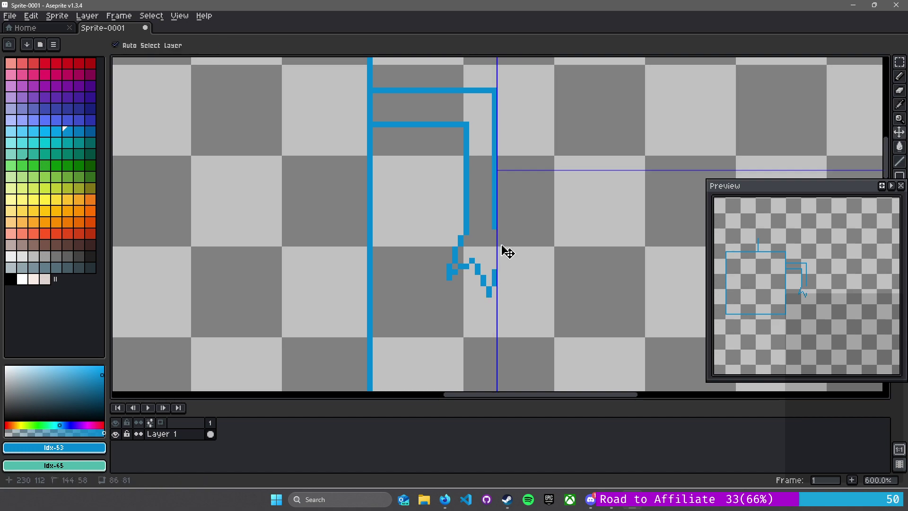
key("ctrl+z")
key("ctrl+z")
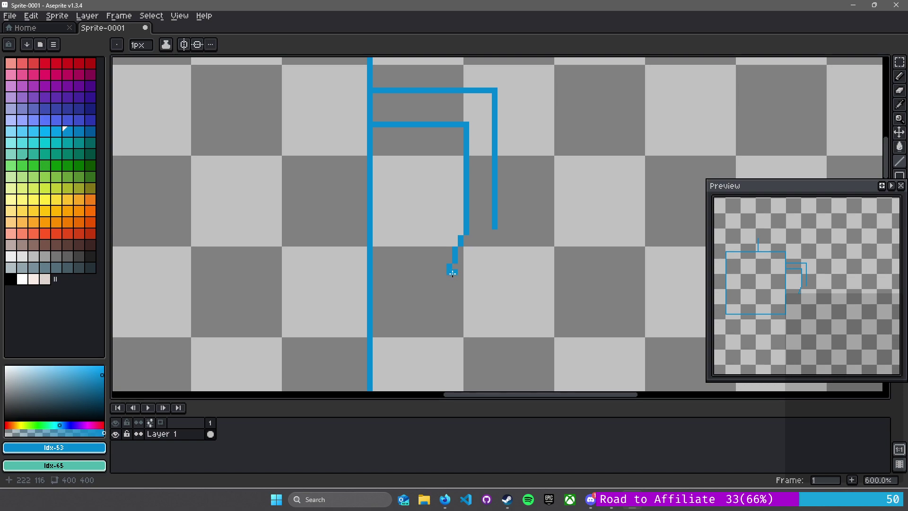
left_click_drag(448, 273, 451, 298)
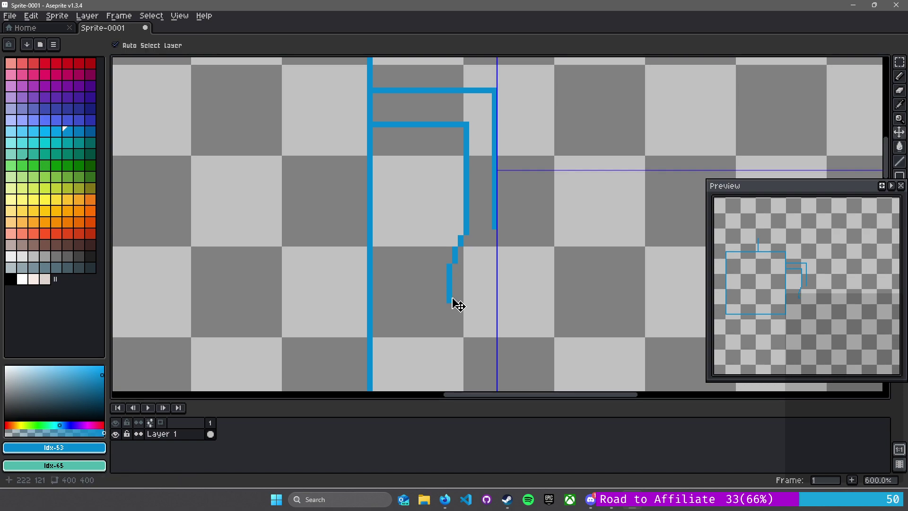
key("ctrl+z")
key("ctrl+z")
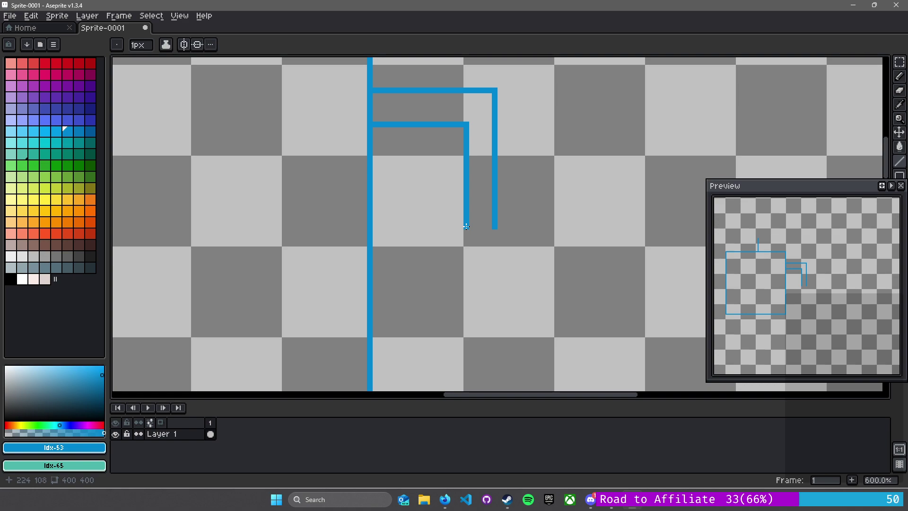
Draw a hand with a thumb and pointed fingers from short line segments at the lower end of the arm
mouse_move(466, 226)
left_mouse_down()
mouse_move(444, 267)
mouse_move(455, 244)
mouse_move(456, 279)
mouse_move(449, 273)
left_mouse_up()
left_click_drag(472, 250, 472, 286)
left_click_drag(486, 254, 487, 295)
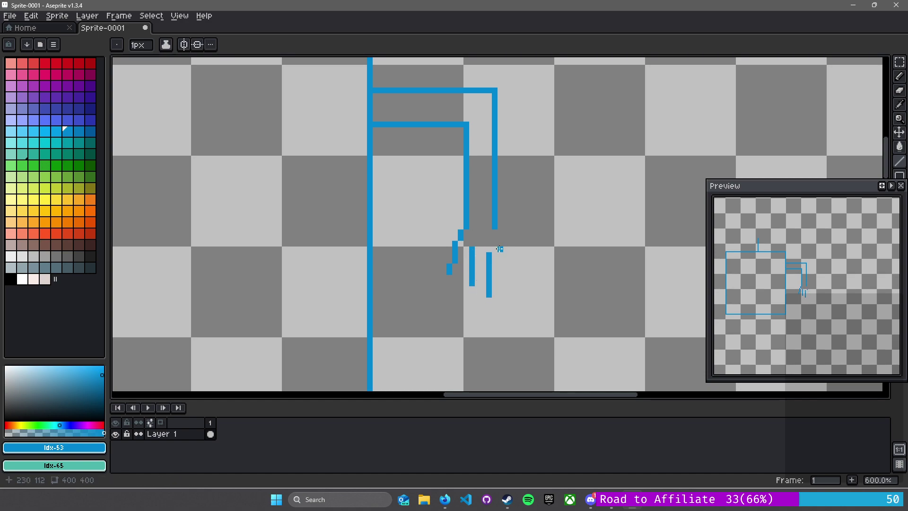
mouse_move(495, 227)
left_mouse_down()
mouse_move(513, 261)
mouse_move(498, 289)
mouse_move(511, 294)
mouse_move(491, 260)
mouse_move(481, 306)
mouse_move(472, 291)
mouse_move(449, 288)
mouse_move(467, 259)
left_mouse_up()
left_click(447, 276)
Erase the stray vertical pixels that stick up between the hand's fingers
key("b")
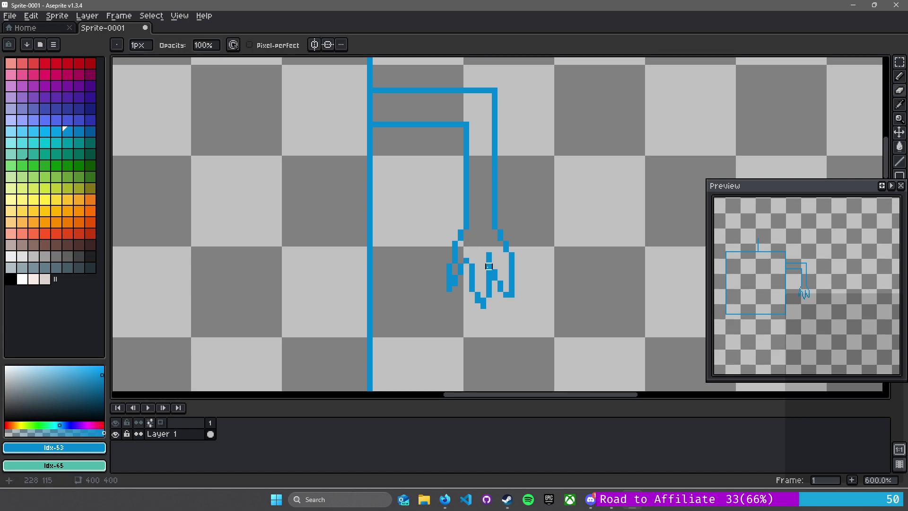
left_click_drag(488, 272, 489, 250)
scroll(519, 296, "down", 1)
scroll(527, 300, "up", 1)
scroll(527, 300, "down", 1)
scroll(527, 299, "up", 1)
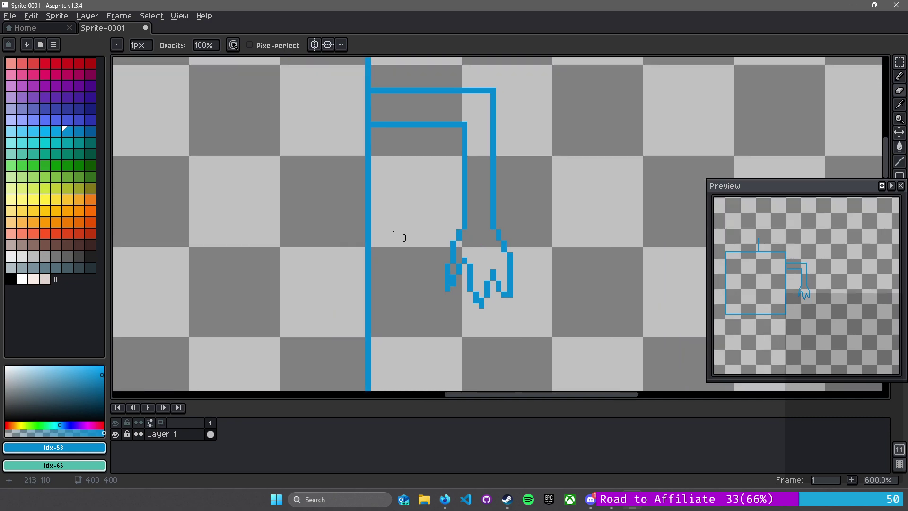
Extend the upright line above the body to y 54 and continue it horizontally right to about x 189
left_click_drag(393, 226, 494, 383)
left_click_drag(488, 224, 479, 303)
left_click_drag(332, 281, 458, 303)
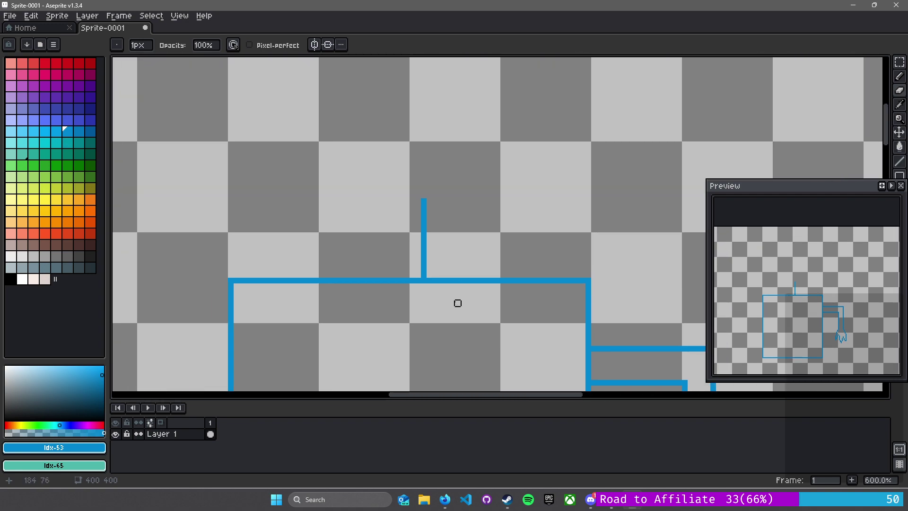
key("l")
mouse_move(424, 202)
left_mouse_down()
mouse_move(423, 179)
mouse_move(481, 176)
mouse_move(469, 179)
left_mouse_up()
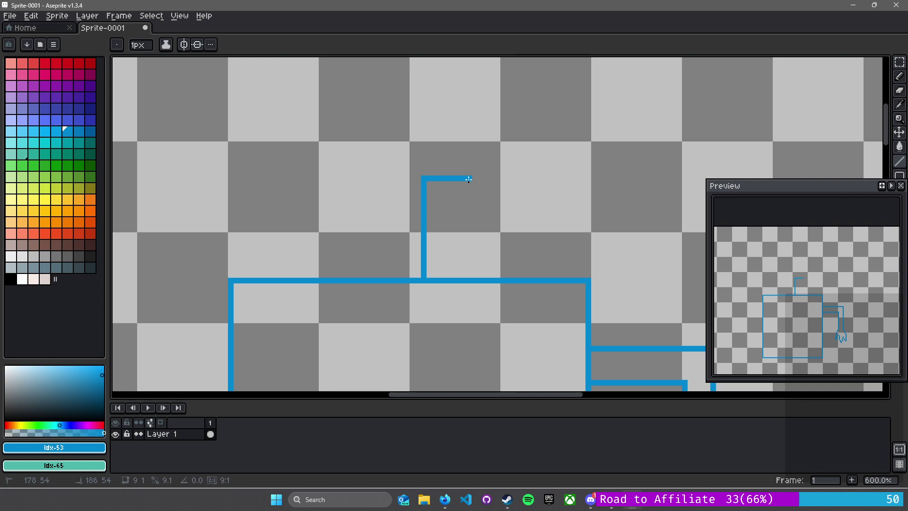
left_click_drag(469, 179, 489, 179)
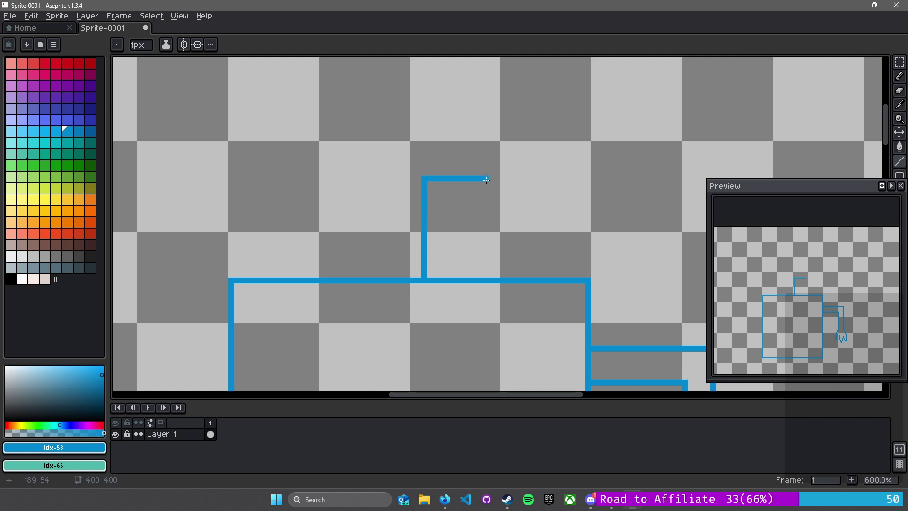
Draw the head outline as a short jaw, a front face edge, a low crown and a drooping rear crest returning down to the body
mouse_move(486, 179)
left_mouse_down()
mouse_move(485, 226)
mouse_move(515, 224)
left_mouse_up()
left_click_drag(514, 222, 502, 172)
left_click_drag(513, 99, 495, 182)
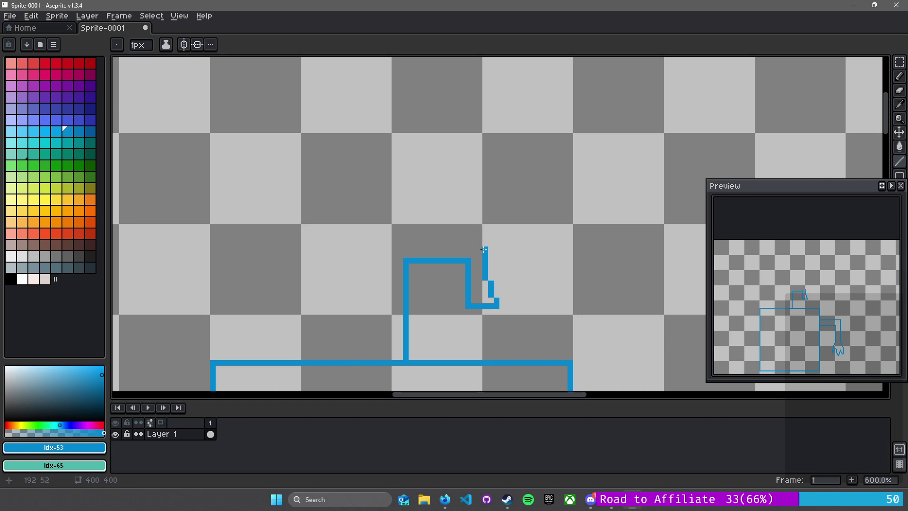
left_click_drag(485, 248, 497, 206)
mouse_move(502, 196)
left_mouse_down()
mouse_move(350, 193)
mouse_move(450, 180)
mouse_move(401, 177)
mouse_move(350, 190)
mouse_move(300, 187)
mouse_move(246, 233)
mouse_move(242, 301)
mouse_move(273, 304)
mouse_move(250, 310)
mouse_move(295, 271)
mouse_move(368, 261)
mouse_move(368, 358)
left_mouse_up()
key("ctrl+z")
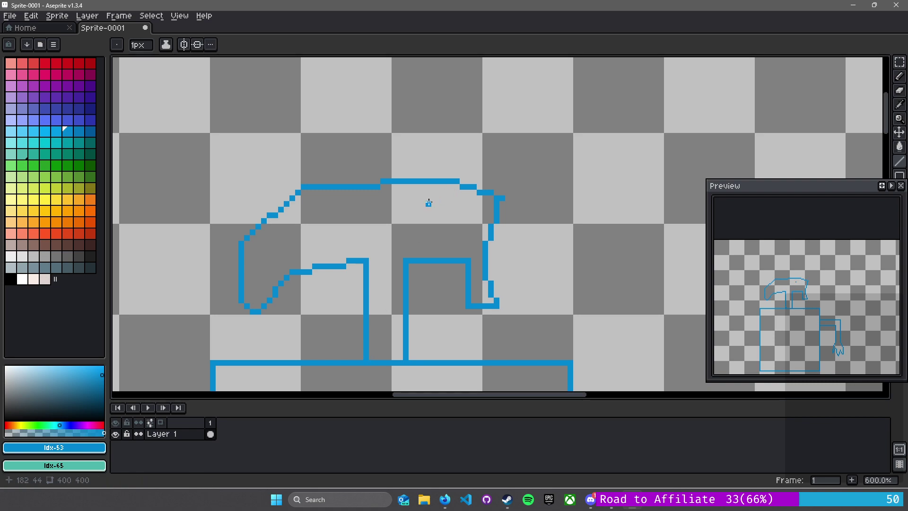
Draw a small rounded eye outline inside the front of the head
left_click_drag(428, 203, 457, 210)
mouse_move(457, 211)
left_mouse_down()
mouse_move(442, 224)
mouse_move(456, 217)
left_mouse_up()
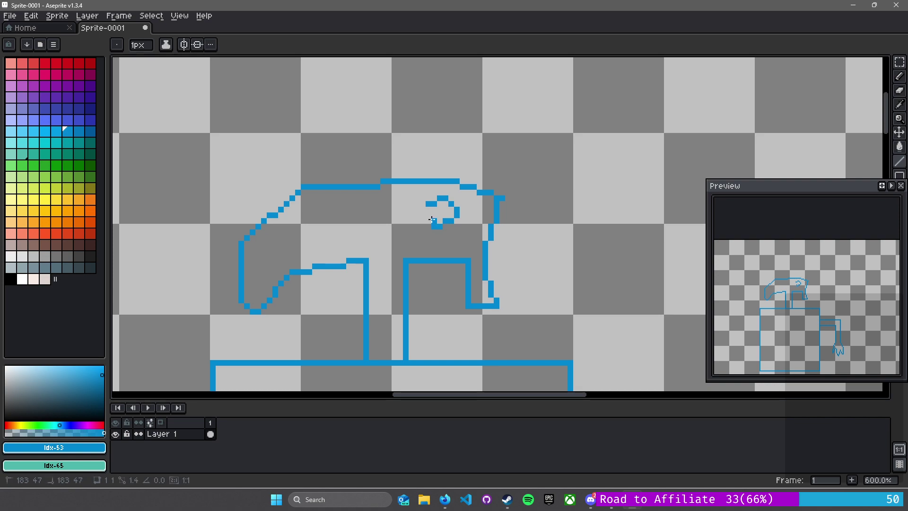
left_click_drag(429, 220, 423, 210)
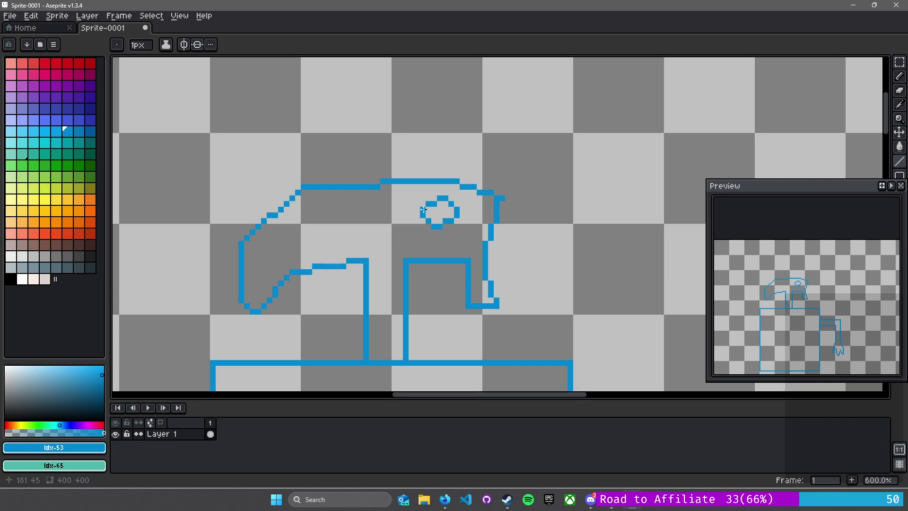
Erase the blue pixels of the face's front edge directly below the snout tip
scroll(512, 236, "down", 2)
left_click_drag(512, 227, 587, 201)
scroll(594, 182, "up", 3)
left_click_drag(638, 168, 414, 208)
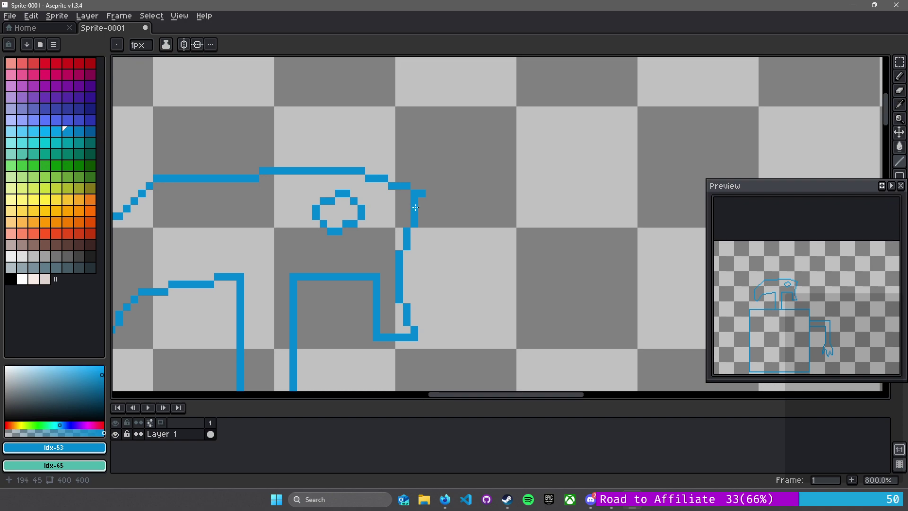
scroll(414, 208, "up", 5)
key("e")
left_click(410, 193)
left_click(410, 216)
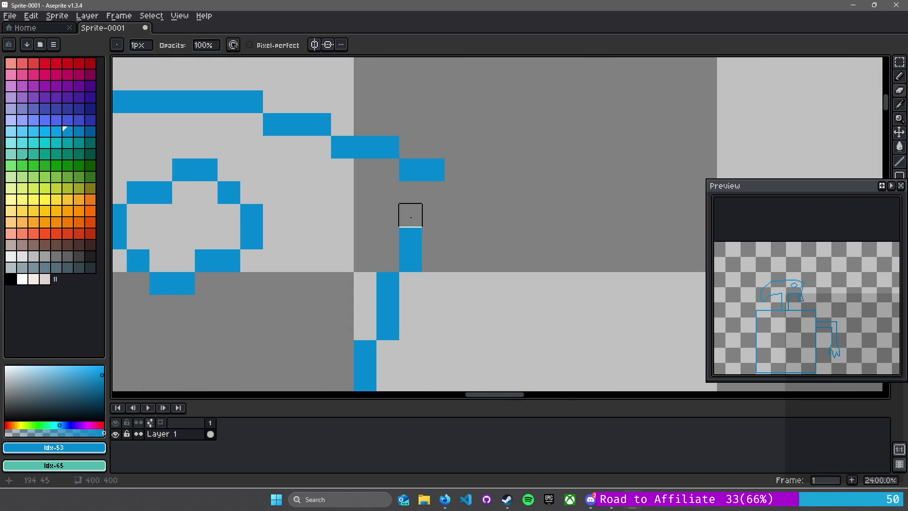
Draw stepped blue pixels that reconnect the snout tip to the front edge of the face
key("b")
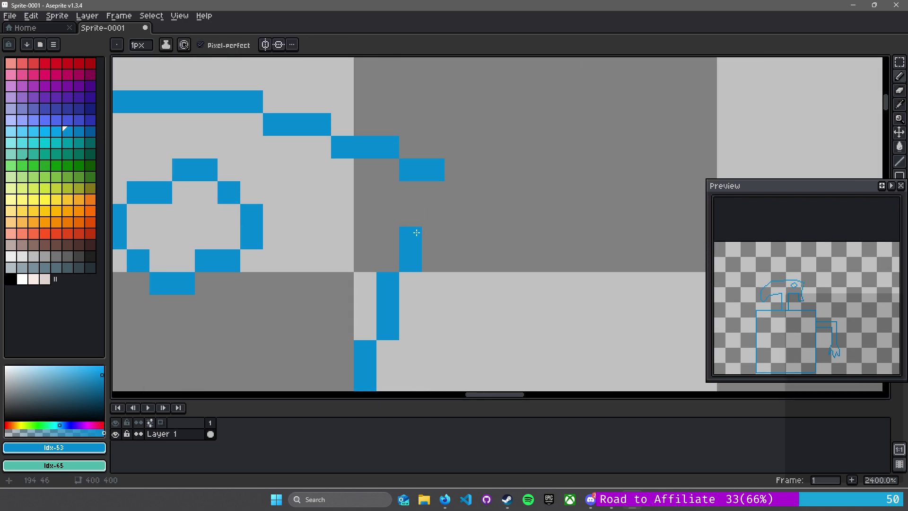
key("l")
mouse_move(442, 206)
left_mouse_down()
mouse_move(454, 174)
mouse_move(456, 189)
mouse_move(434, 211)
left_mouse_up()
key("ctrl+z")
scroll(435, 213, "down", 5)
scroll(447, 224, "down", 2)
left_click_drag(409, 279, 509, 161)
scroll(511, 162, "up", 4)
left_click_drag(563, 118, 385, 227)
scroll(400, 181, "up", 3)
scroll(410, 149, "down", 3)
scroll(419, 138, "up", 2)
left_click_drag(419, 138, 422, 181)
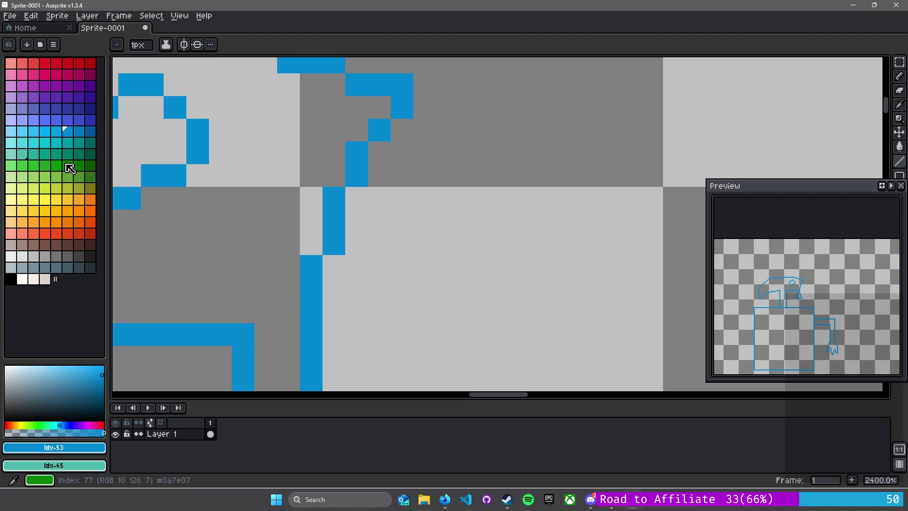
Choose brown Idx-133 and outline a small pointed shape beneath the snout tip
left_click(68, 244)
left_click_drag(402, 130, 449, 175)
left_click(425, 198)
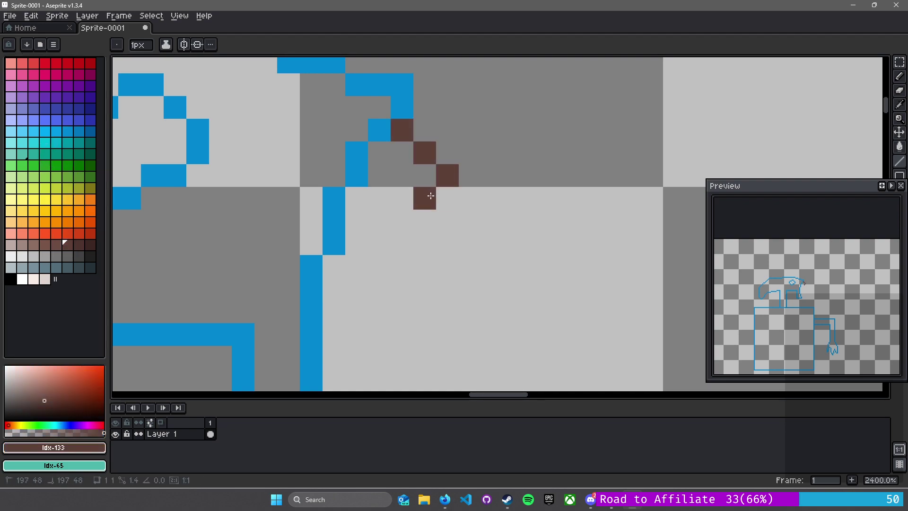
left_click_drag(402, 198, 380, 175)
Outline a matching small brown shape on the front of the lower jaw, pixel by pixel
scroll(452, 270, "down", 2)
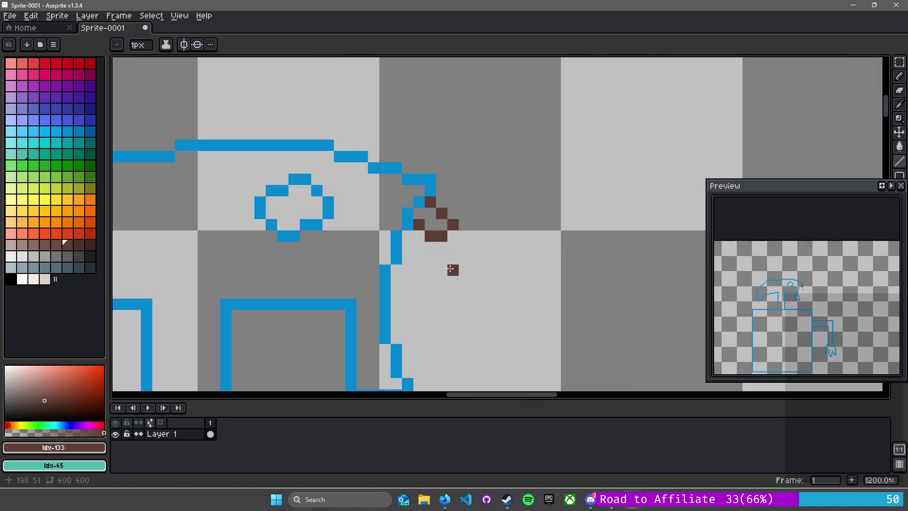
left_click_drag(452, 270, 401, 160)
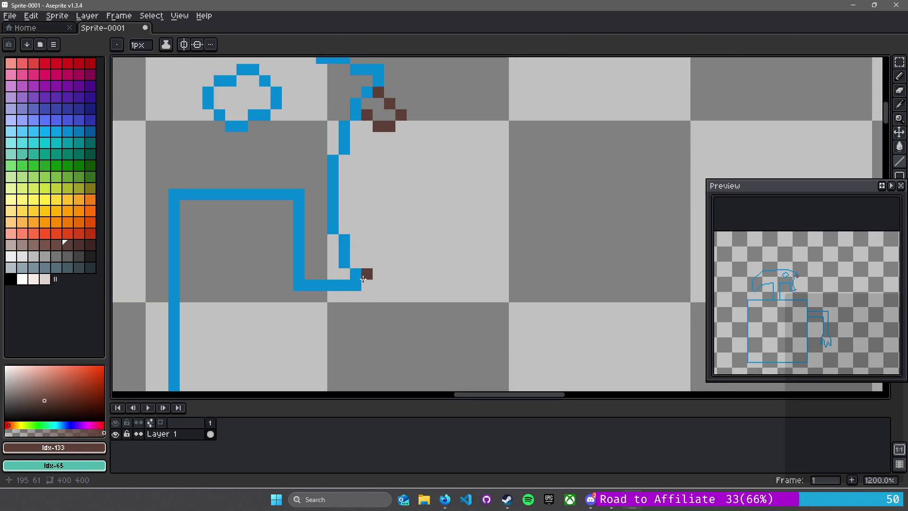
left_click(366, 275)
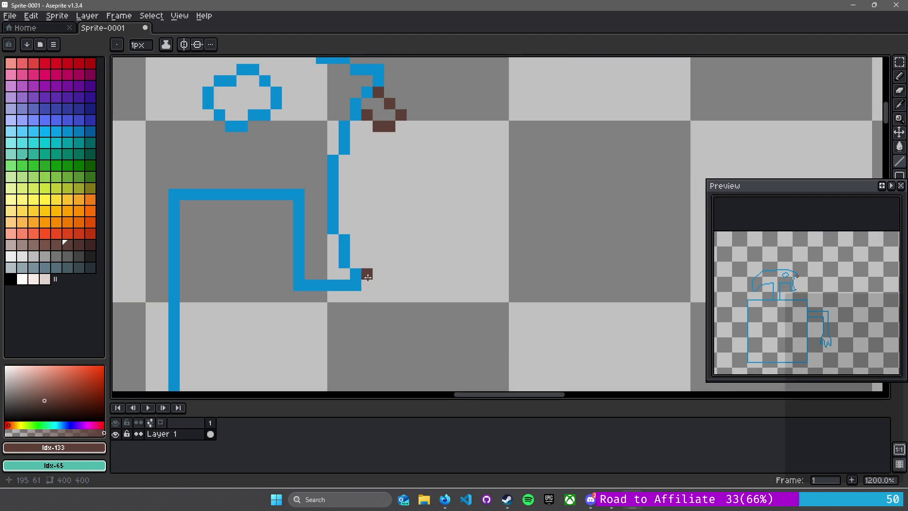
left_click_drag(378, 272, 392, 272)
key("ctrl+z")
left_click(390, 262)
left_click(401, 251)
left_click(390, 239)
left_click(379, 240)
left_click(368, 250)
key("ctrl+z")
left_click(378, 241)
left_click(367, 250)
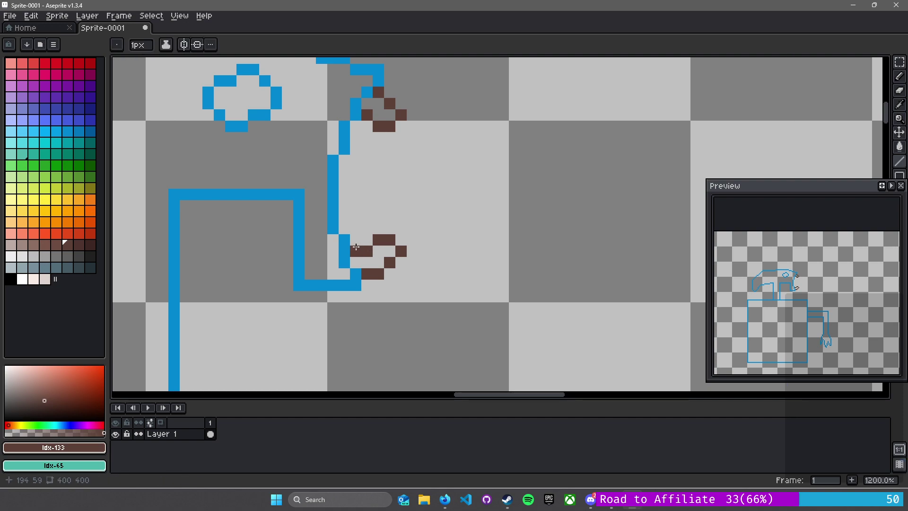
Examine the whole figure and the proportions of its head, body and arm
scroll(356, 248, "down", 5)
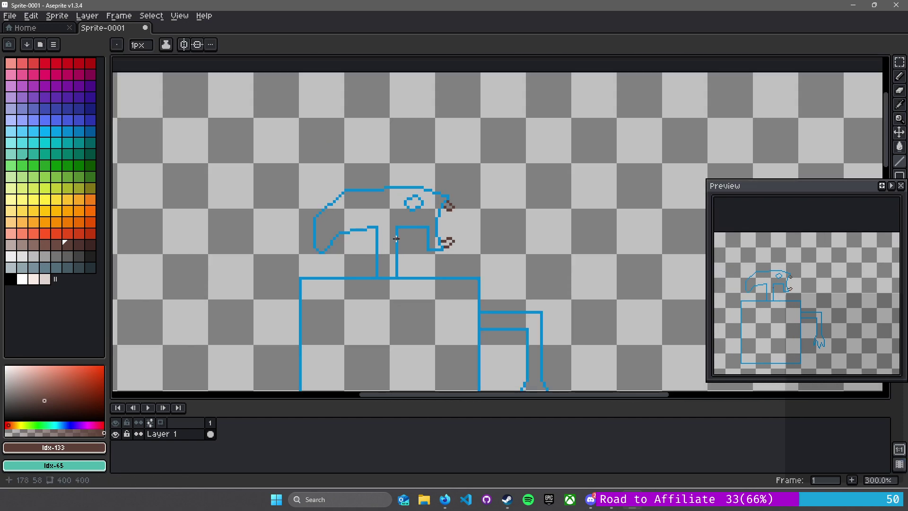
scroll(396, 239, "down", 1)
left_click_drag(397, 244, 436, 178)
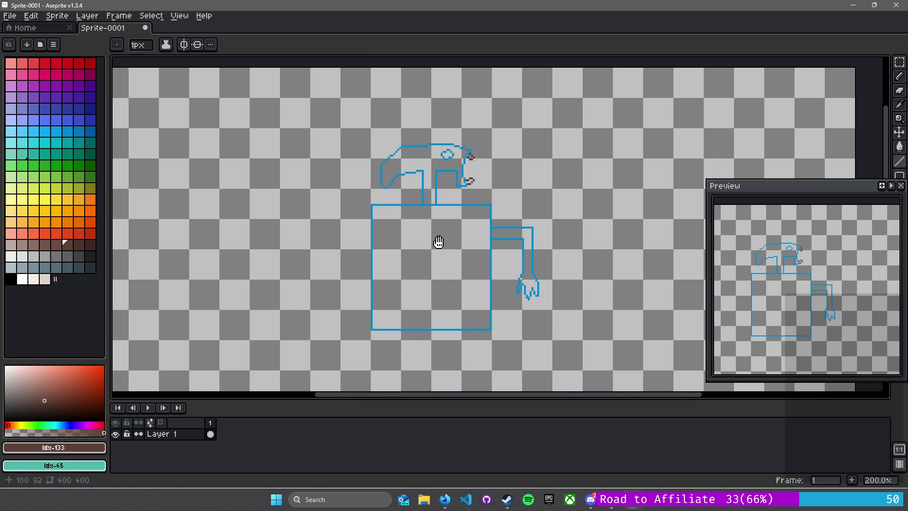
left_click_drag(439, 246, 362, 182)
scroll(362, 182, "up", 1)
scroll(363, 182, "down", 1)
mouse_move(386, 148)
left_mouse_down()
mouse_move(374, 187)
mouse_move(445, 143)
mouse_move(424, 135)
left_mouse_up()
scroll(373, 185, "up", 1)
scroll(384, 173, "up", 2)
scroll(445, 142, "down", 1)
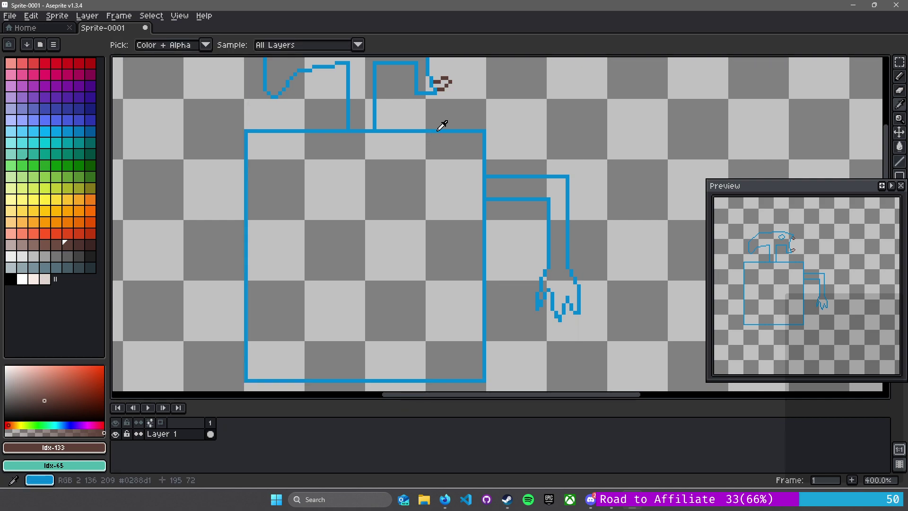
Sample the outline's blue and draw a vertical line through the body at about x 196, from its top edge to its bottom edge
left_click(437, 131, "alt")
key("b")
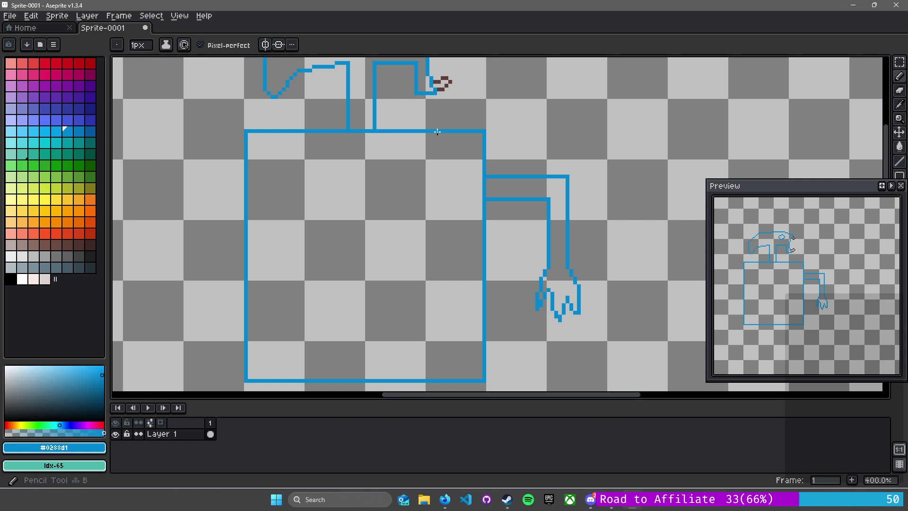
key("l")
left_click_drag(442, 132, 443, 374)
left_click_drag(443, 127, 436, 91)
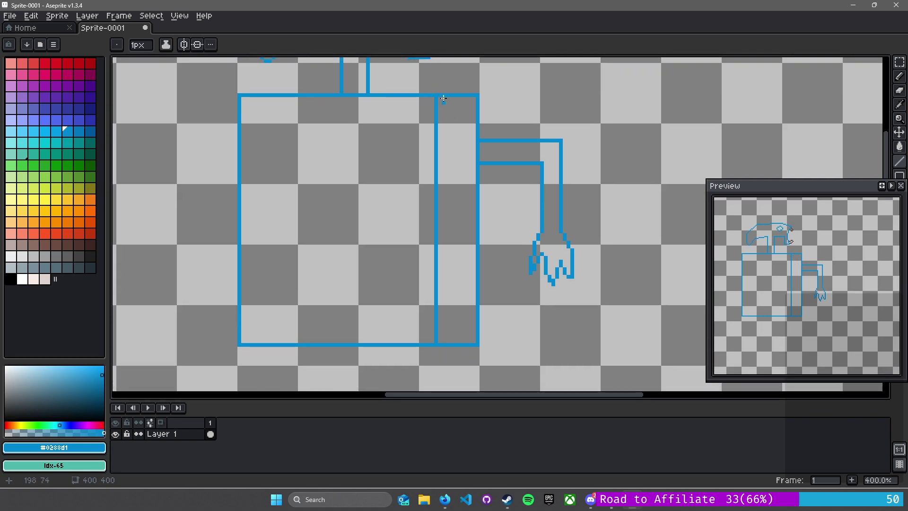
Delete the body's old outer edge and the top and bottom segments beyond the new vertical line
key("m")
mouse_move(436, 87)
left_mouse_down()
mouse_move(442, 81)
mouse_move(487, 140)
mouse_move(450, 277)
mouse_move(440, 364)
left_mouse_up()
left_click(523, 91)
key("Delete")
left_click(479, 206)
key("Delete")
Select the detached arm and hand, move them against the body's new right edge, and deselect
mouse_move(456, 95)
left_mouse_down()
mouse_move(569, 235)
mouse_move(591, 310)
left_mouse_up()
key("Delete")
key("ctrl+z")
mouse_move(530, 197)
left_mouse_down()
mouse_move(487, 192)
mouse_move(501, 194)
left_mouse_up()
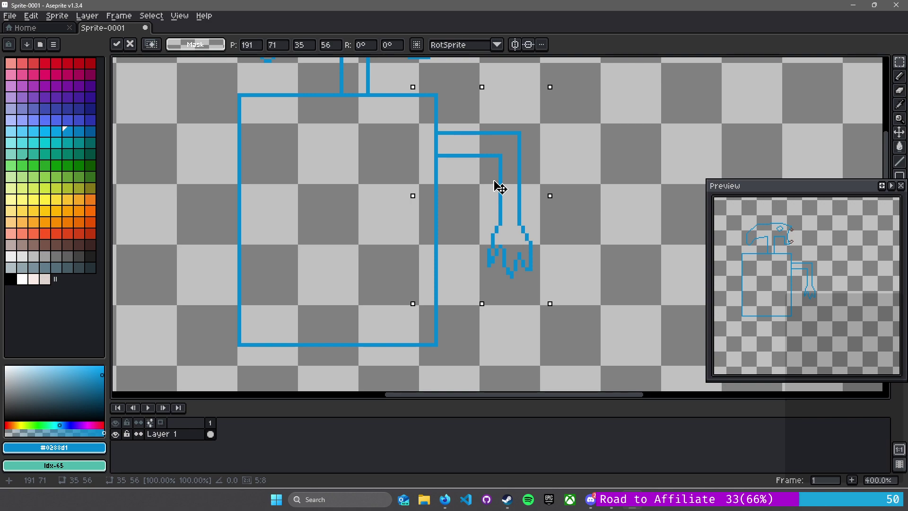
key("ctrl+d")
Erase short sections of the body's top and bottom edges near its right corners
left_click_drag(384, 147, 443, 124)
scroll(455, 139, "down", 1)
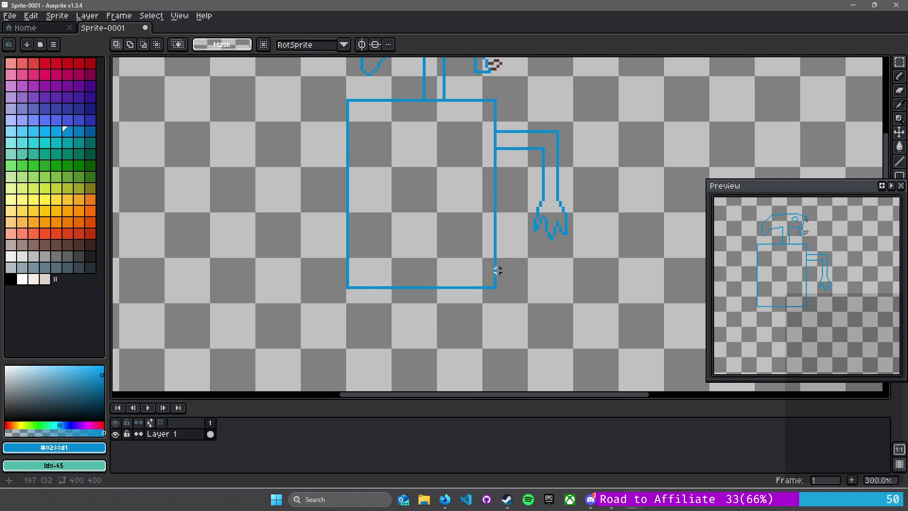
key("e")
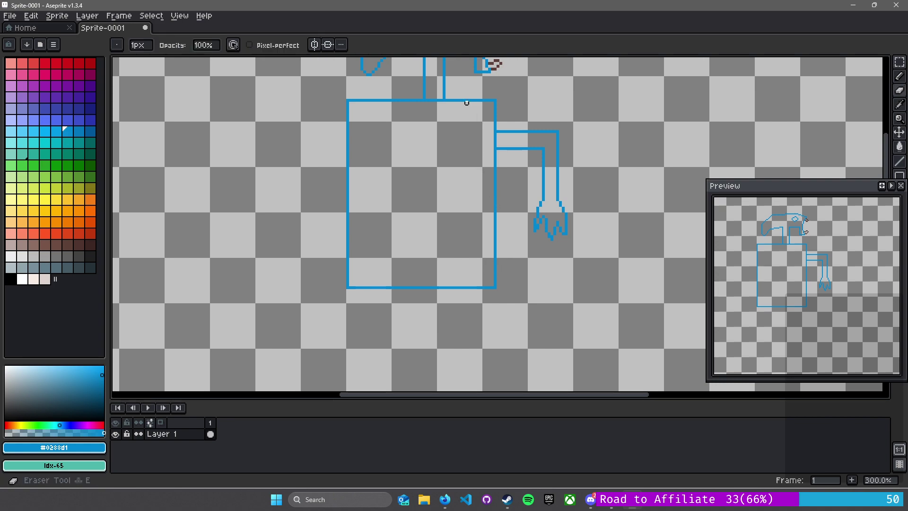
left_click_drag(469, 100, 489, 100)
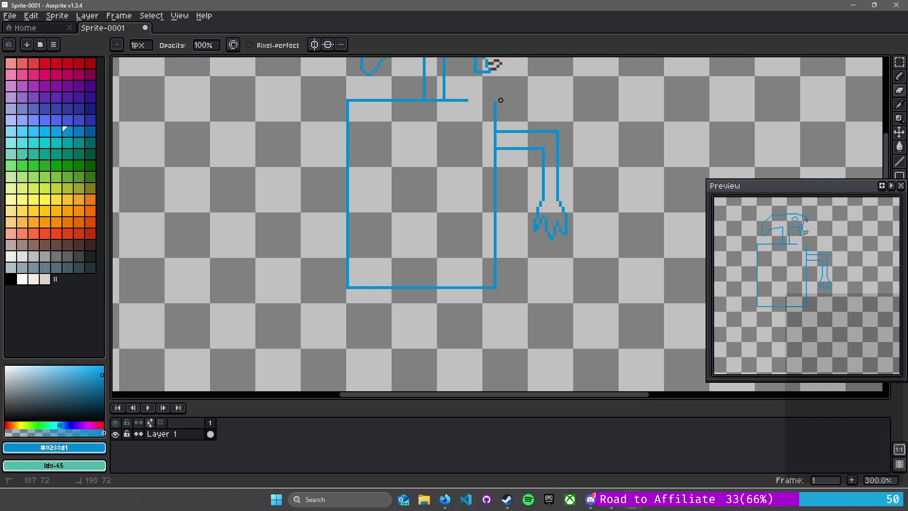
left_click_drag(469, 288, 492, 287)
key("b")
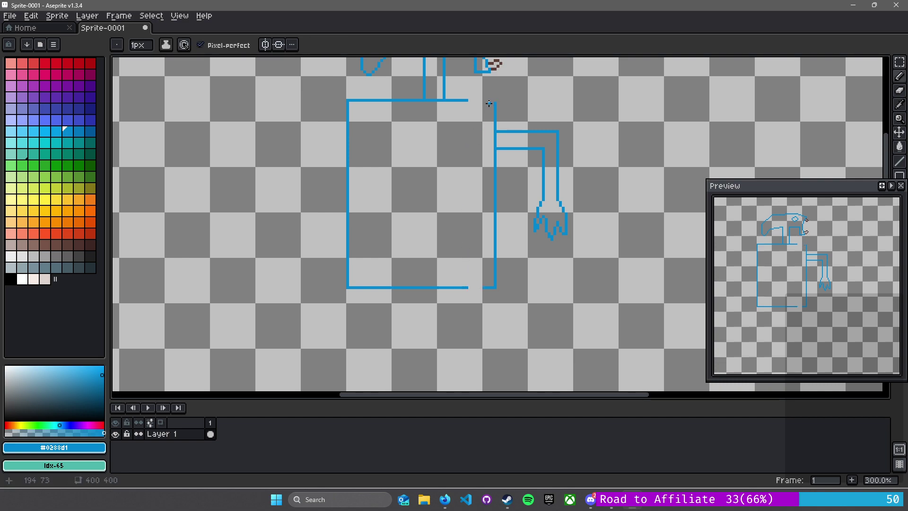
key("l")
left_click_drag(493, 125, 588, 286)
key("ctrl+z")
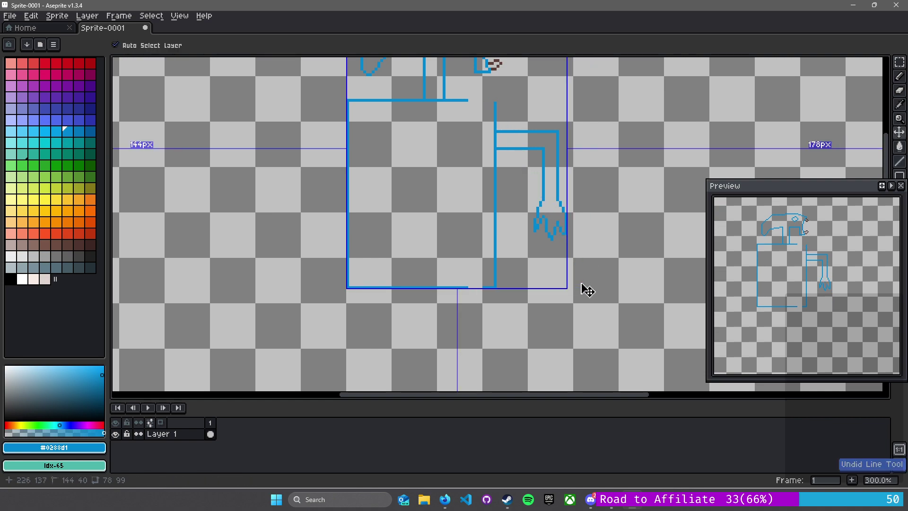
Select the body's right edge together with the arm and move them left to close the gaps and narrow the body
key("m")
left_click_drag(479, 86, 594, 314)
left_click_drag(568, 227, 545, 225)
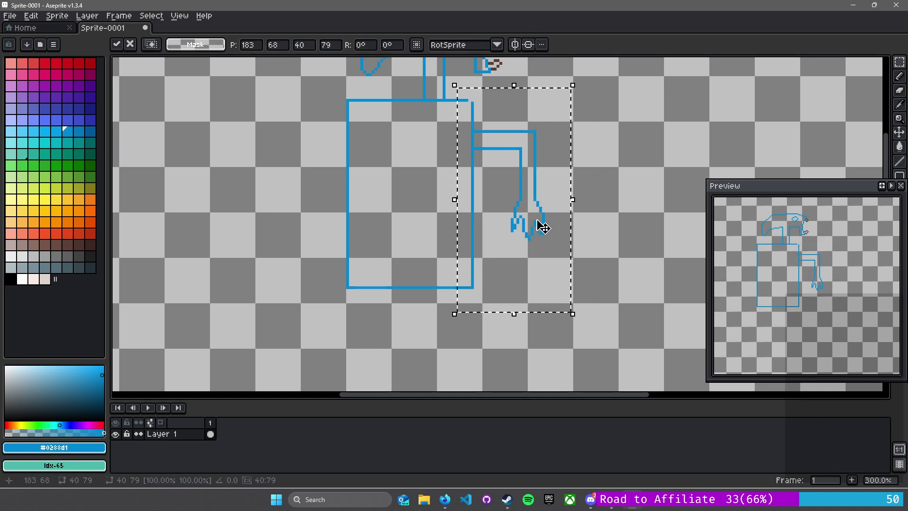
left_click(588, 140)
Switch to the Pencil and choose purple Idx-18 as the drawing colour
key("b")
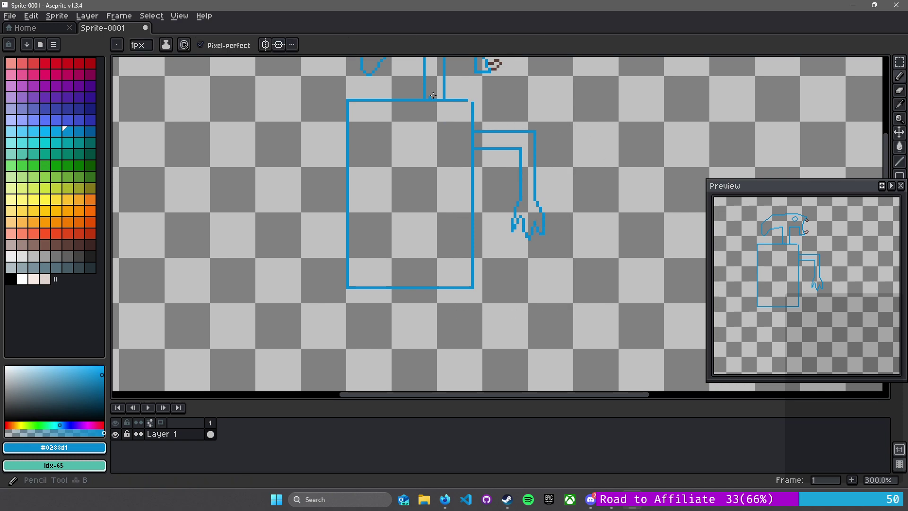
scroll(476, 113, "down", 1)
scroll(515, 288, "up", 1)
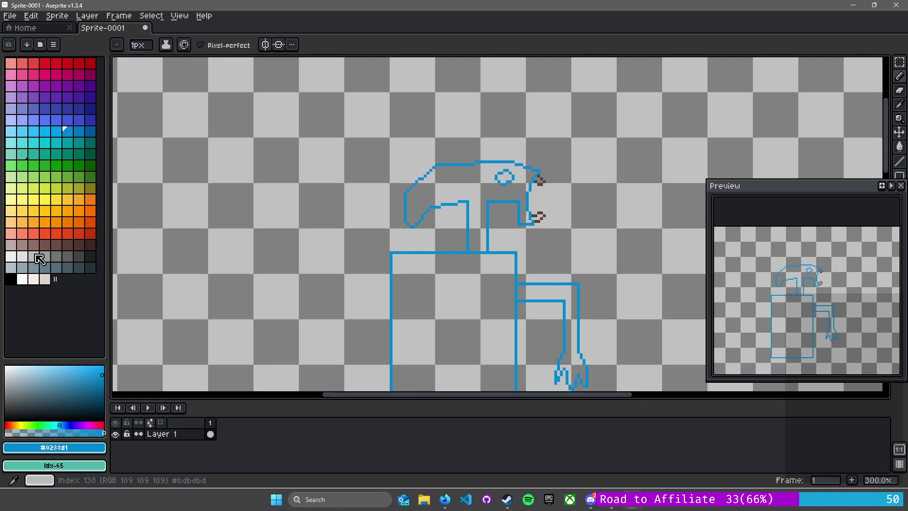
left_click(57, 256)
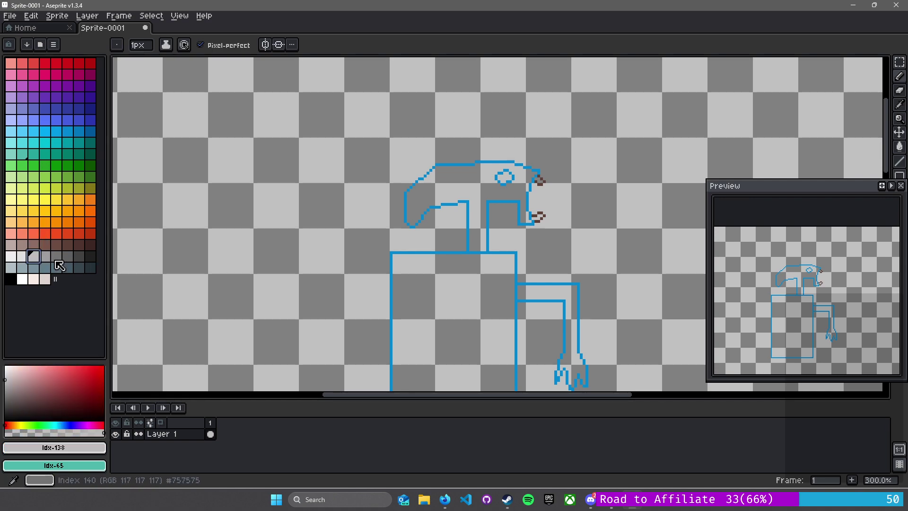
left_click(33, 86)
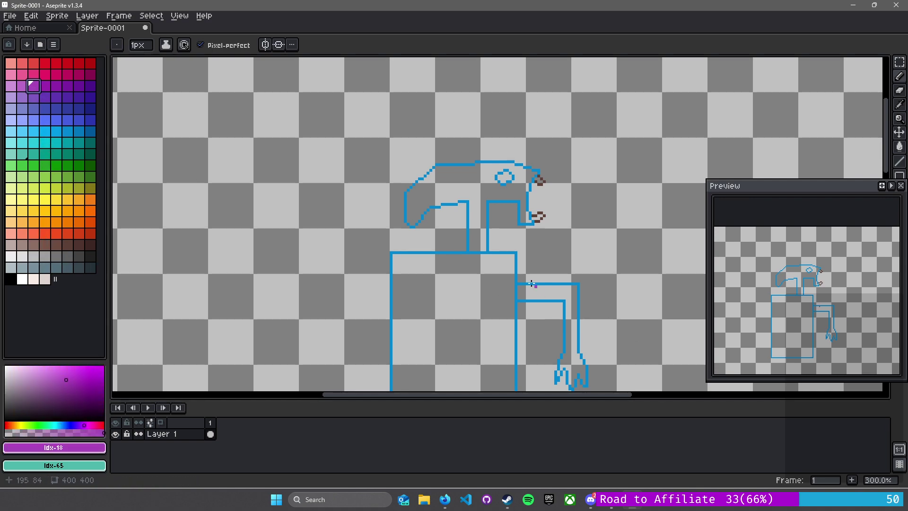
left_click_drag(507, 250, 595, 217)
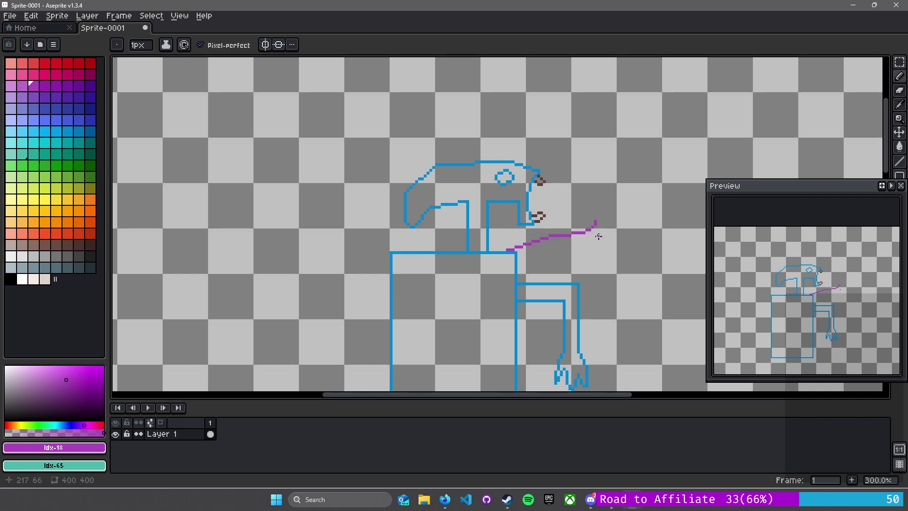
scroll(595, 234, "up", 1)
left_click_drag(544, 237, 507, 169)
scroll(512, 194, "up", 1)
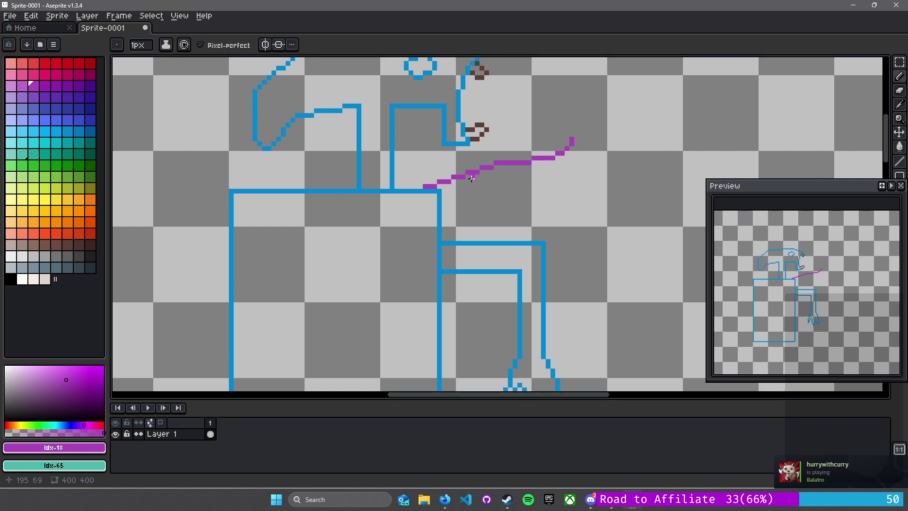
key("ctrl+z")
Draw a narrow purple spike outline with the Line tool, rising outward from the body's upper-right corner behind the mouth
key("l")
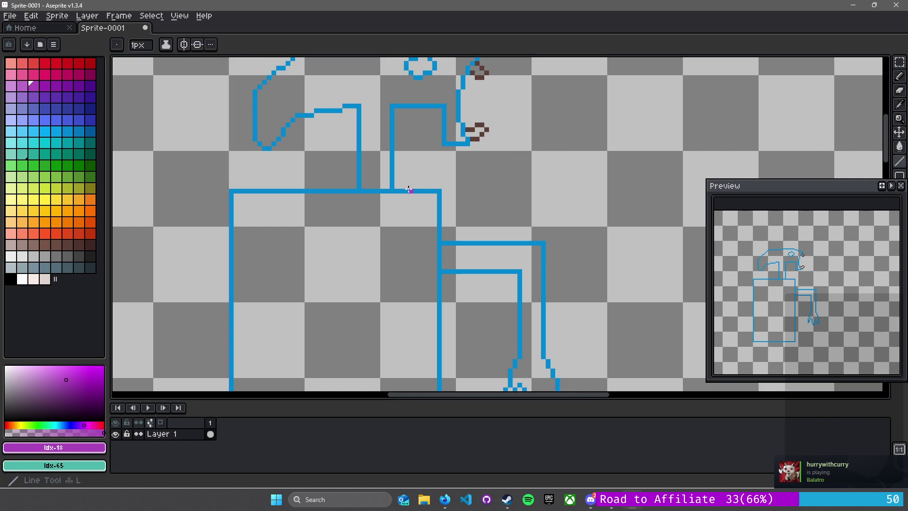
mouse_move(415, 187)
left_mouse_down()
mouse_move(566, 143)
mouse_move(570, 156)
mouse_move(559, 166)
left_mouse_up()
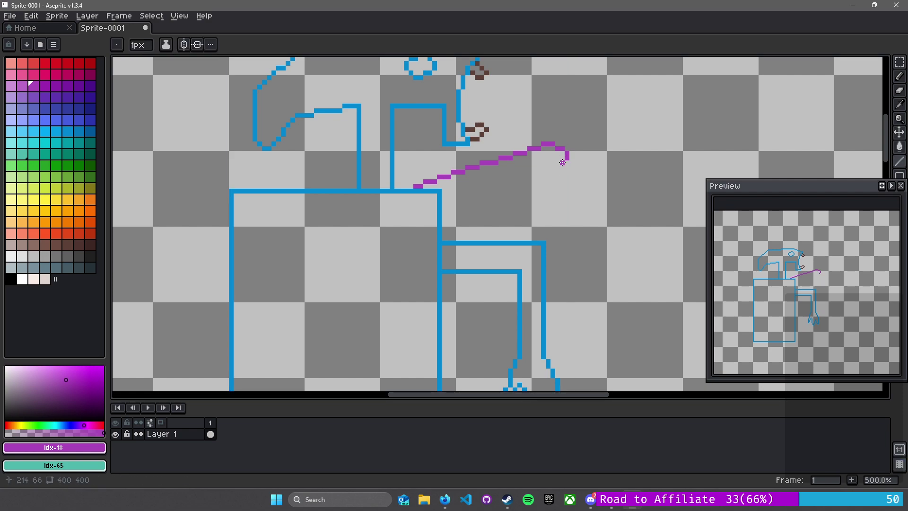
key("ctrl+z")
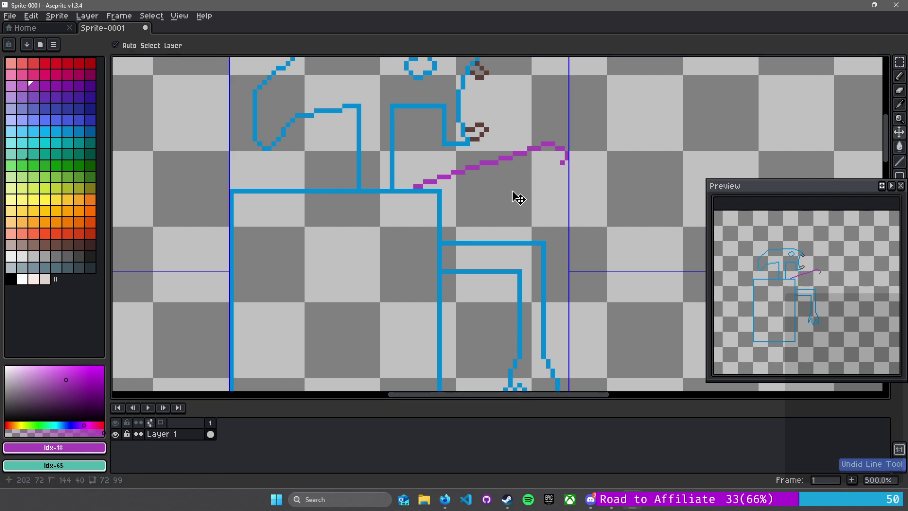
key("ctrl+z")
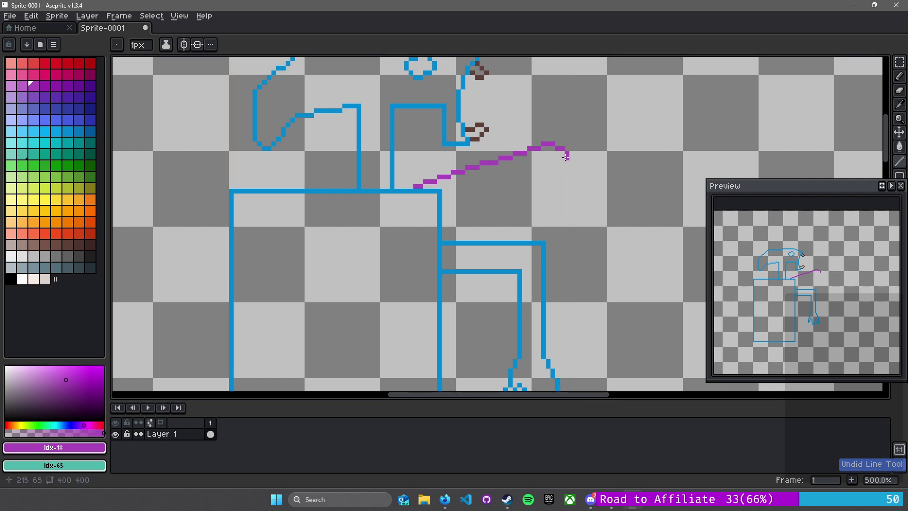
mouse_move(563, 159)
left_mouse_down()
mouse_move(444, 198)
mouse_move(446, 206)
mouse_move(446, 194)
mouse_move(473, 182)
mouse_move(442, 196)
left_mouse_up()
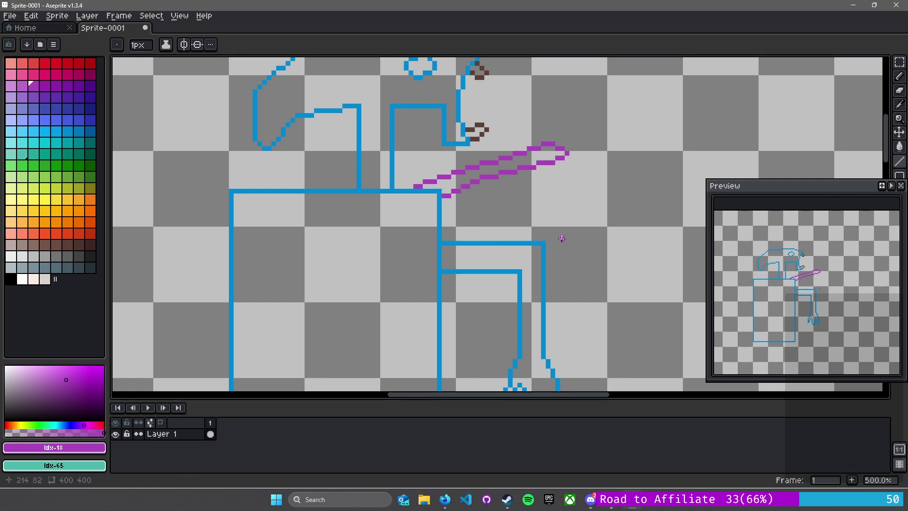
scroll(501, 171, "down", 3)
scroll(471, 229, "up", 2)
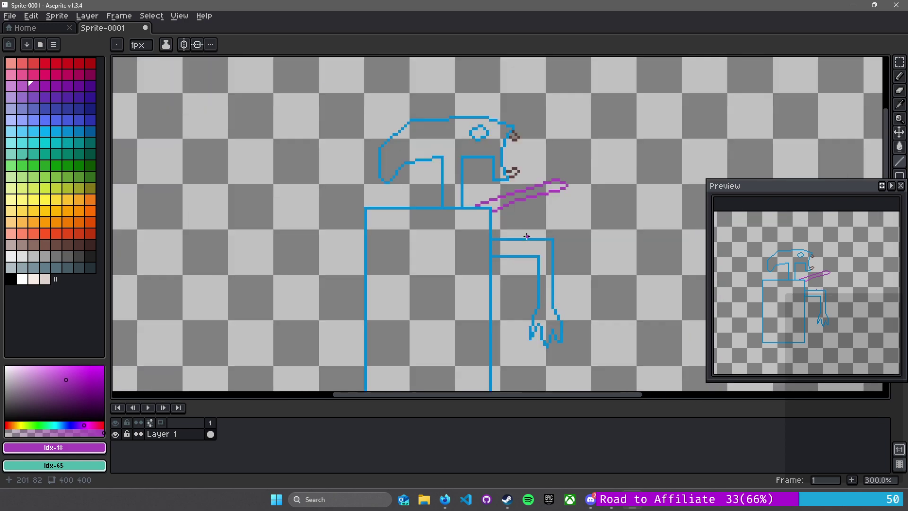
Draw a second, larger purple spike outline below the first, starting at the body's right edge and crossing the upper arm
left_click_drag(481, 233, 626, 200)
key("ctrl+z")
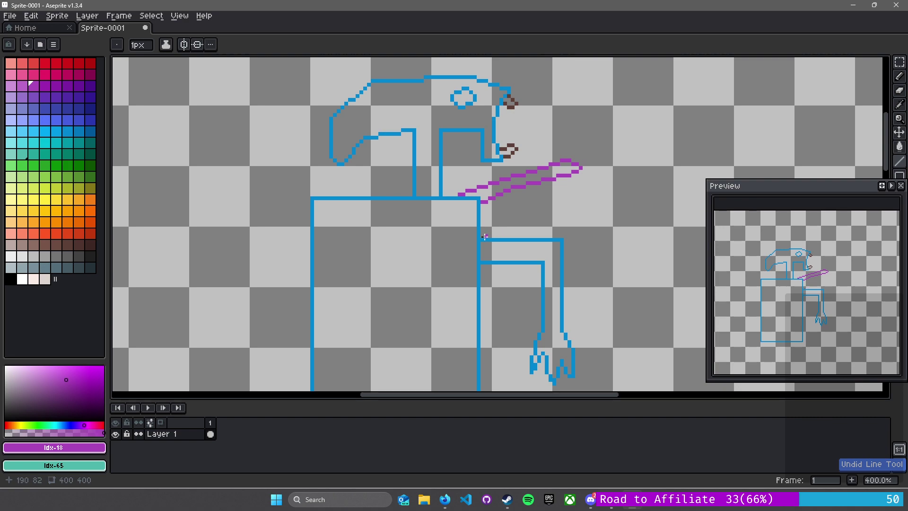
mouse_move(481, 232)
left_mouse_down()
mouse_move(595, 213)
mouse_move(644, 178)
mouse_move(625, 185)
mouse_move(628, 194)
mouse_move(525, 232)
mouse_move(544, 227)
mouse_move(475, 284)
mouse_move(483, 274)
left_mouse_up()
scroll(496, 277, "up", 3)
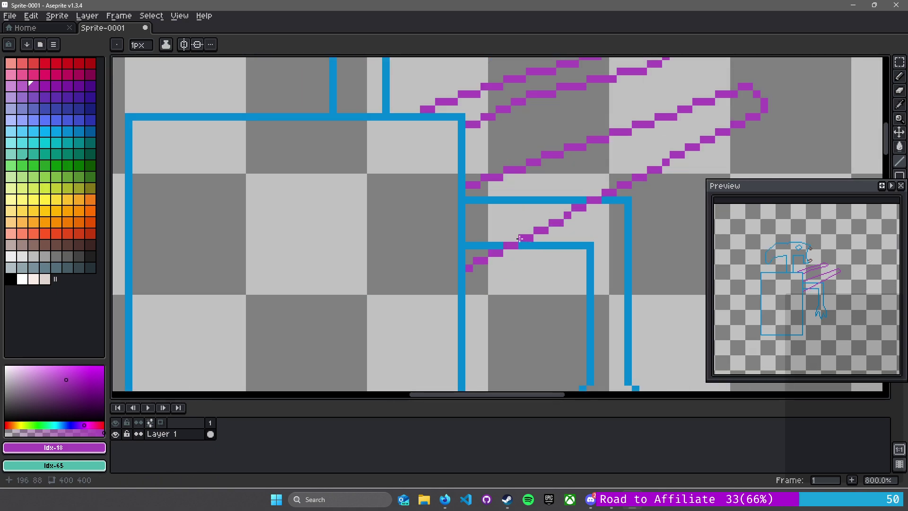
Sample the arm's blue and redraw the arm's horizontal lines over the crossing purple outline with the Line tool
key("l")
key("v")
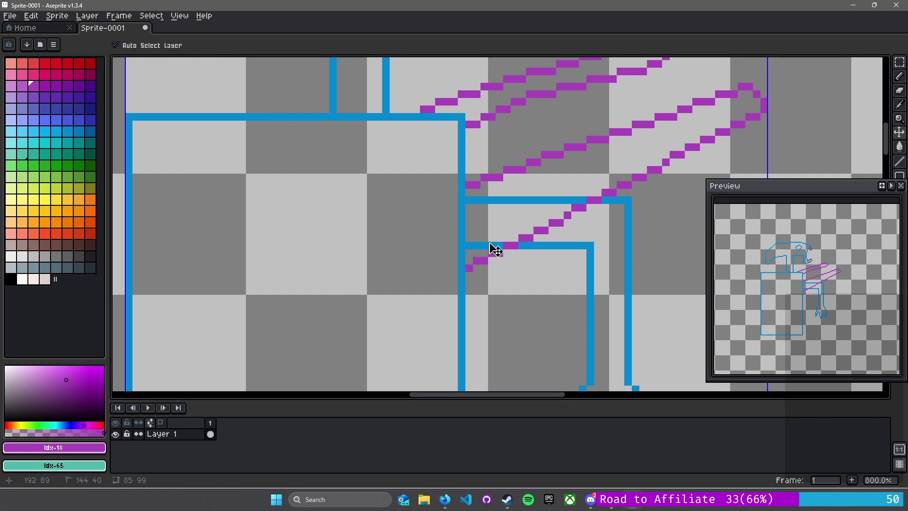
key("i")
left_click(496, 245)
key("l")
mouse_move(586, 199)
left_mouse_down()
mouse_move(598, 200)
mouse_move(561, 209)
left_mouse_up()
key("ctrl+z")
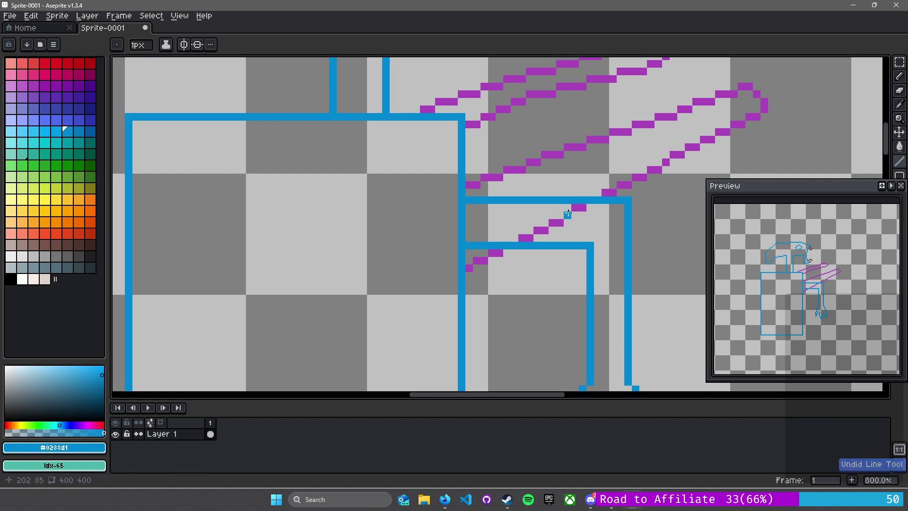
Erase the purple pixels that lie inside the upper arm, between its two horizontal blue lines
key("e")
left_click(579, 208)
left_click(567, 215)
left_click(556, 222)
left_click(544, 231)
left_click(523, 239)
scroll(574, 229, "down", 2)
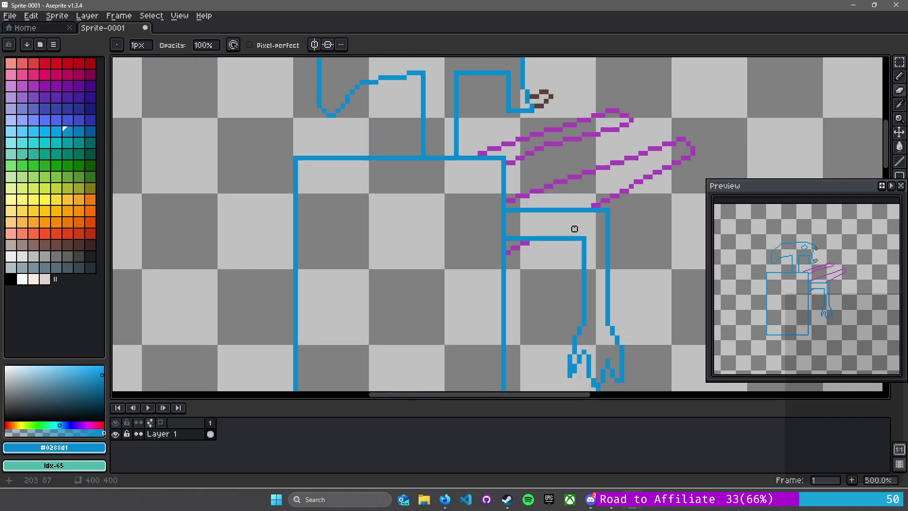
scroll(574, 229, "down", 2)
scroll(546, 223, "up", 3)
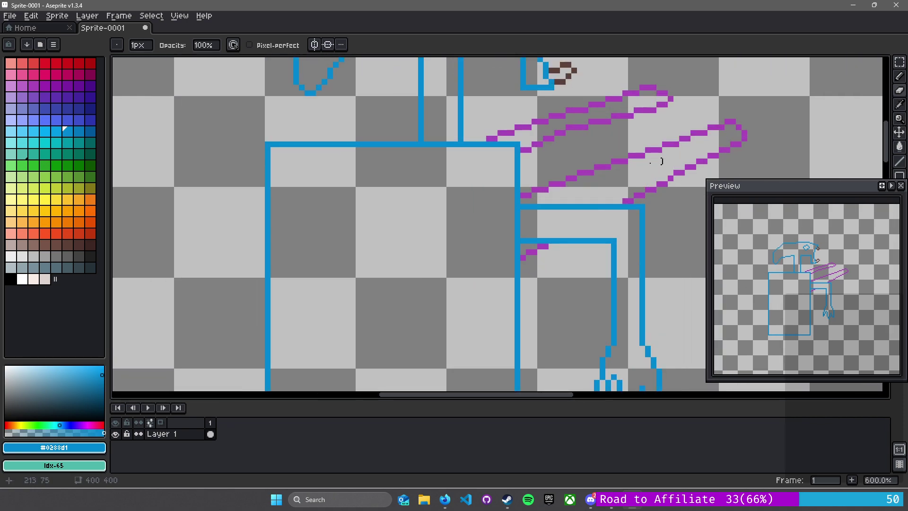
Sample the spikes' purple and fill both spike outlines solid with the Paint Bucket
left_click(618, 158, "alt")
key("b")
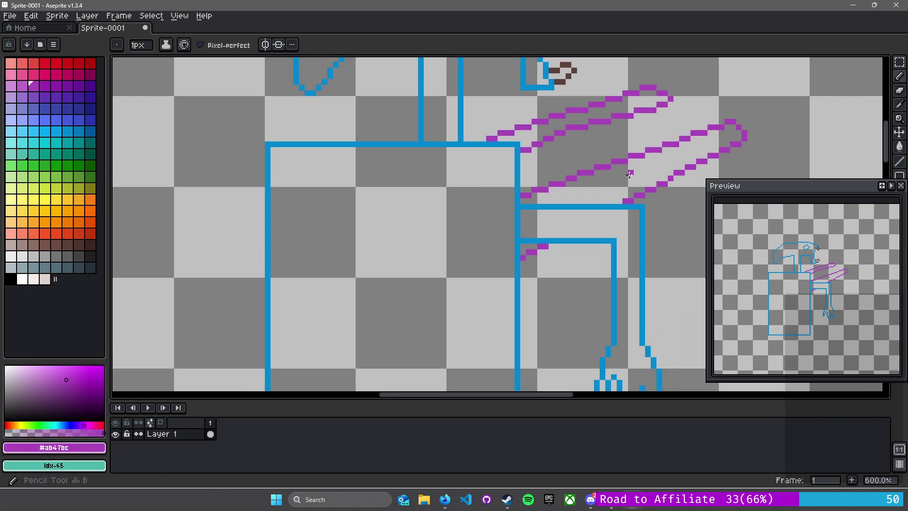
key("g")
left_click(610, 175)
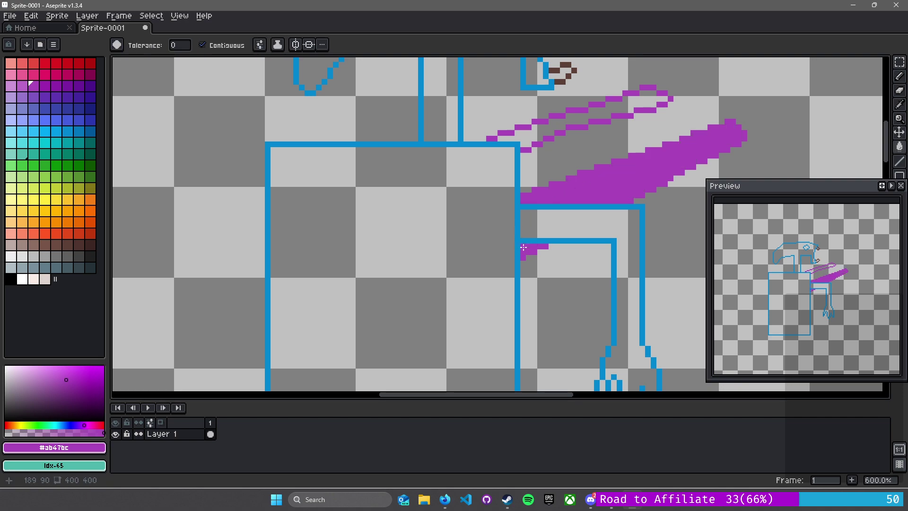
left_click(528, 129)
scroll(567, 170, "down", 4)
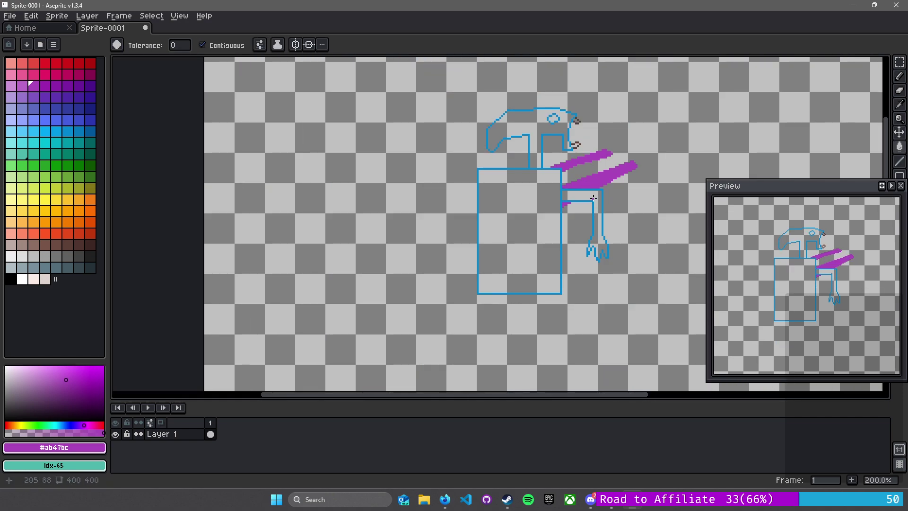
Slim the lower purple spike by erasing the excess fill along its underside
scroll(593, 198, "up", 4)
scroll(593, 198, "down", 3)
scroll(594, 198, "up", 3)
mouse_move(617, 140)
left_mouse_down()
mouse_move(536, 182)
mouse_move(589, 165)
mouse_move(556, 182)
mouse_move(487, 205)
mouse_move(544, 205)
mouse_move(527, 194)
mouse_move(572, 188)
mouse_move(555, 188)
mouse_move(623, 153)
left_mouse_up()
key("e")
scroll(617, 228, "down", 4)
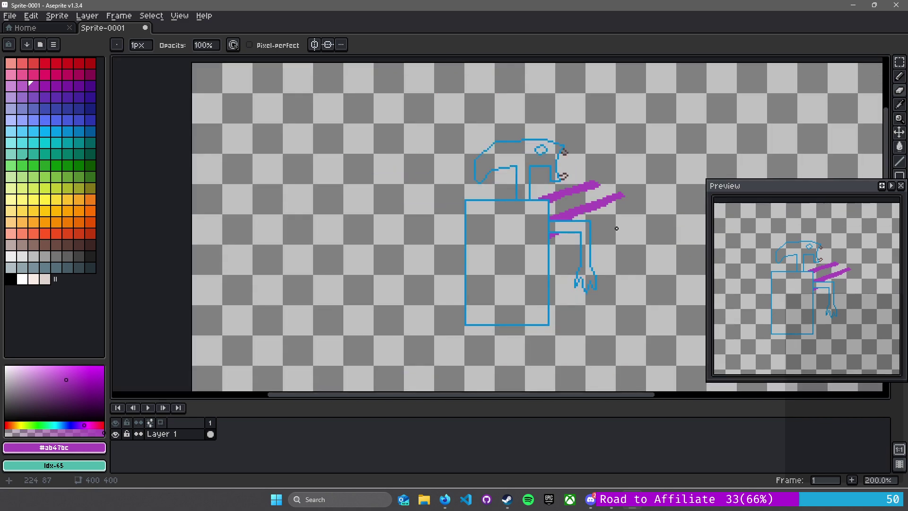
left_click_drag(575, 217, 452, 196)
scroll(460, 204, "up", 2)
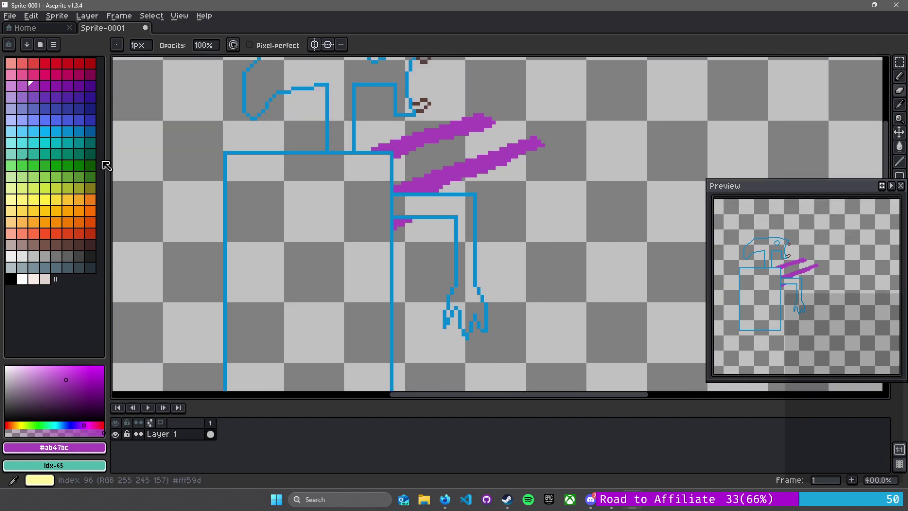
Choose the darker purple Idx-21 as the drawing colour and switch to the Pencil
left_click(67, 86)
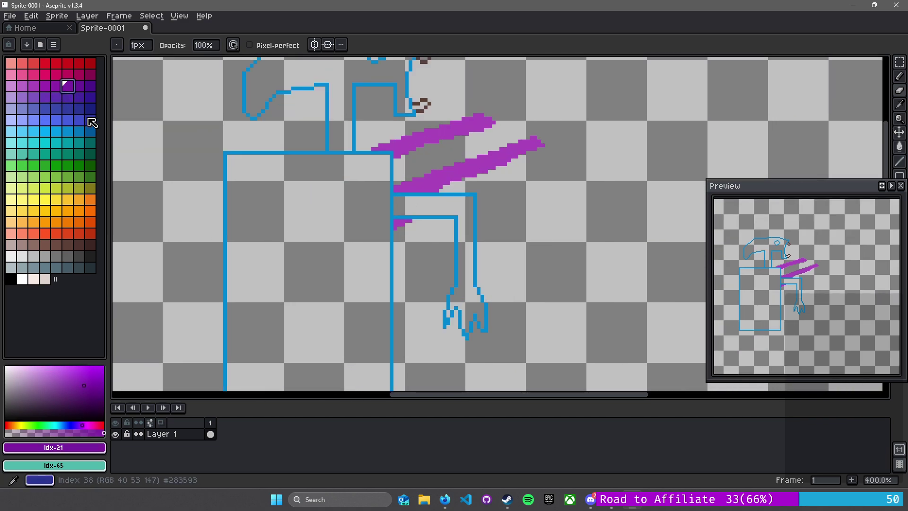
key("b")
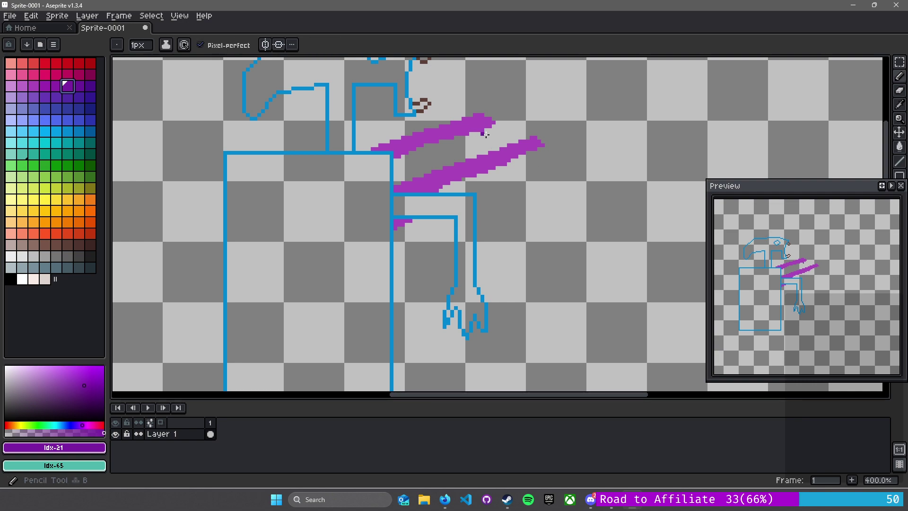
scroll(518, 146, "up", 3)
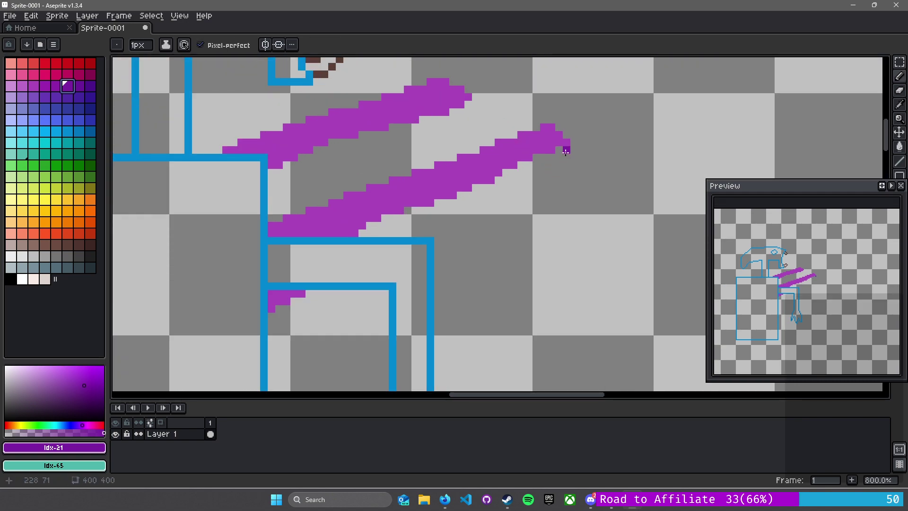
left_click(566, 152)
mouse_move(567, 150)
left_mouse_down()
mouse_move(648, 269)
mouse_move(648, 290)
left_mouse_up()
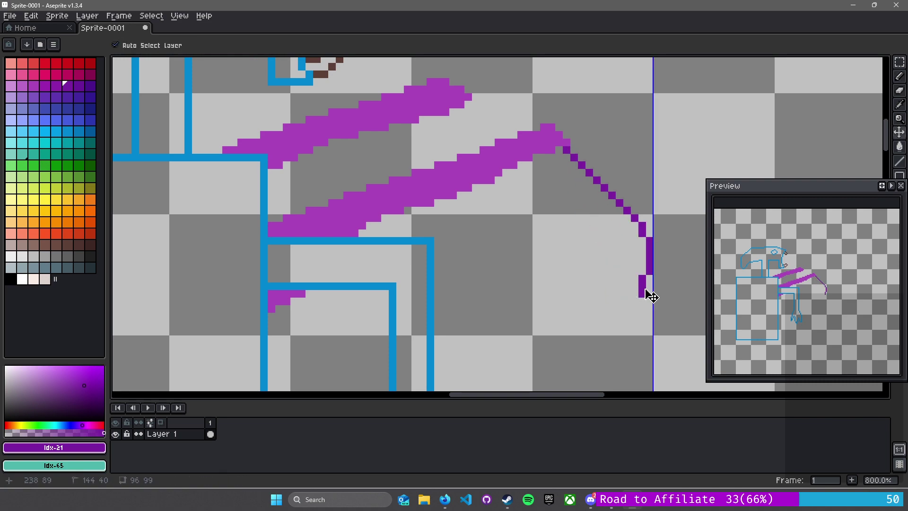
key("ctrl+z")
left_click(566, 148)
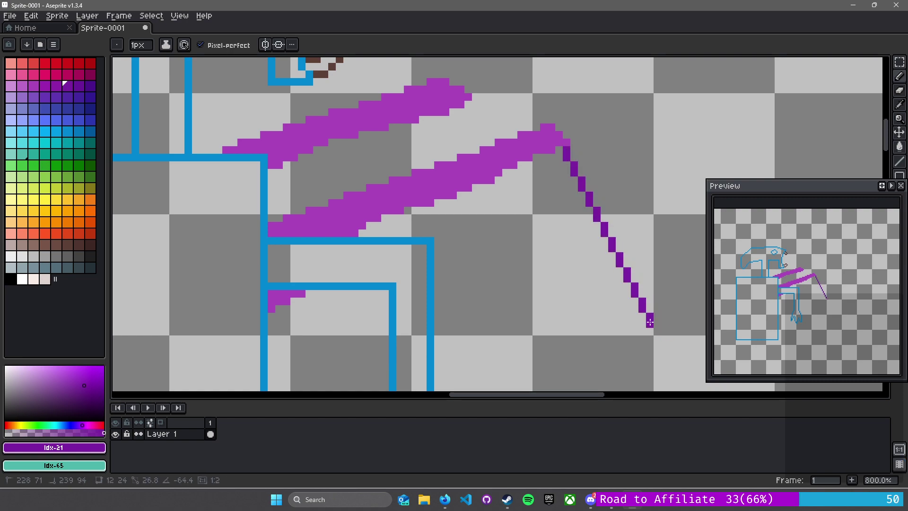
left_click(646, 324, "shift")
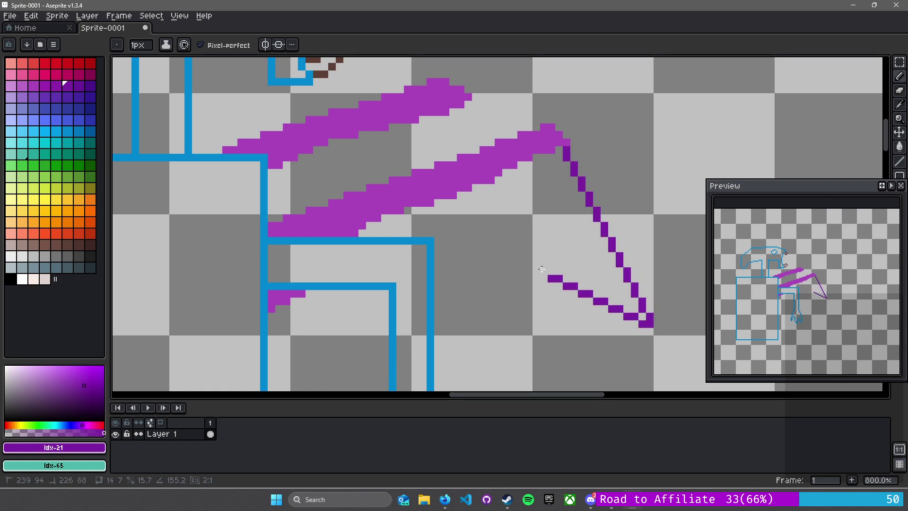
left_click(483, 188, "shift")
key("ctrl+z")
key("ctrl+z")
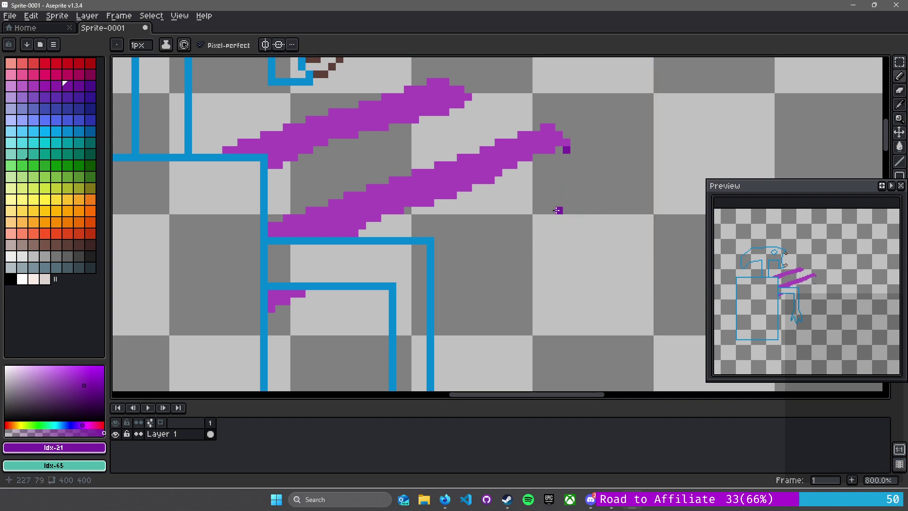
mouse_move(566, 149)
left_mouse_down()
mouse_move(641, 301)
mouse_move(643, 356)
left_mouse_up()
key("ctrl+z")
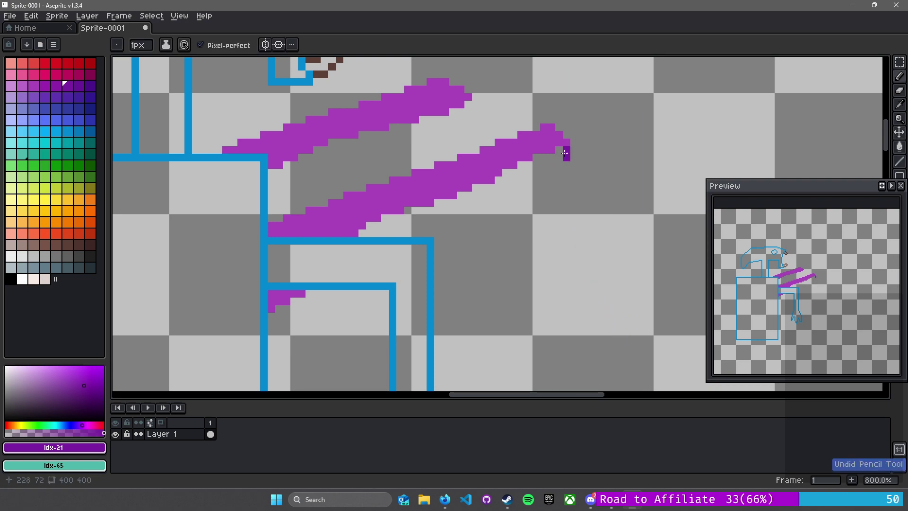
key("e")
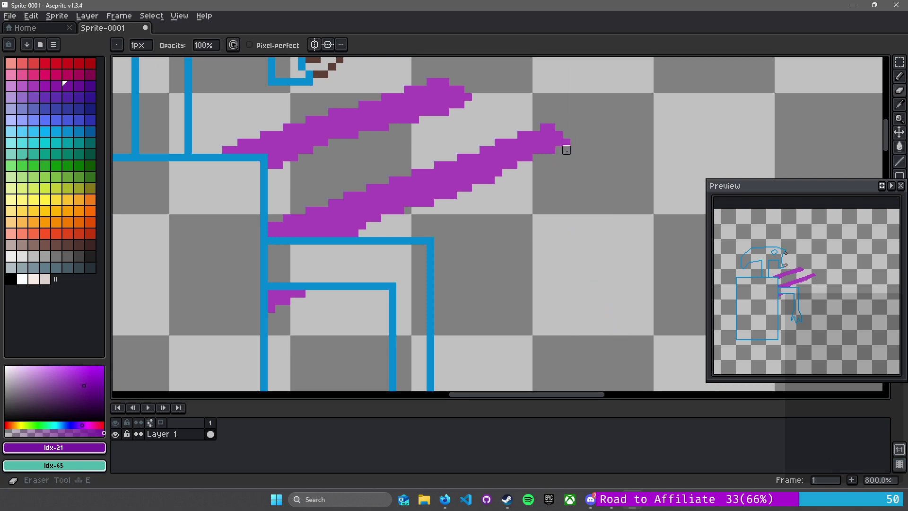
Draw three overlapping pointed wing-feather outlines in dark purple with the Line tool, from the lower spike's tip down behind the arm to the body
key("l")
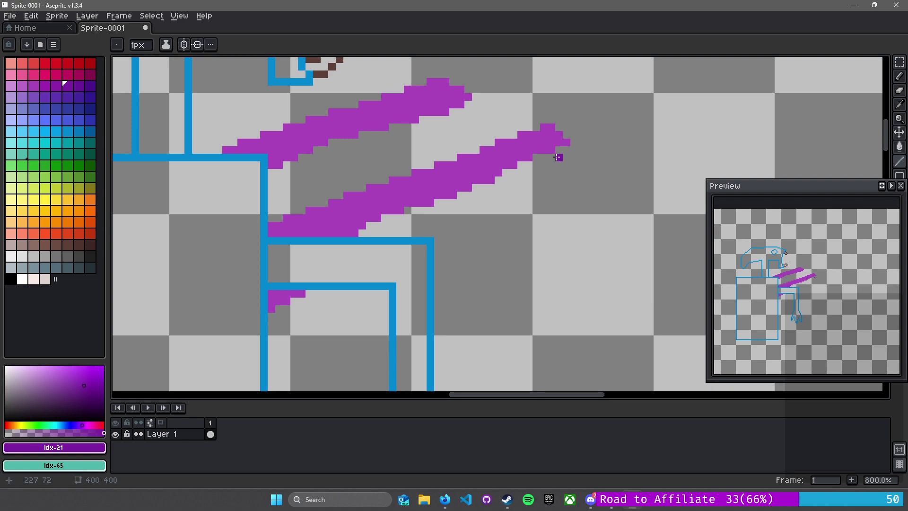
mouse_move(560, 150)
left_mouse_down()
mouse_move(648, 336)
mouse_move(524, 251)
mouse_move(559, 233)
mouse_move(504, 232)
mouse_move(526, 226)
mouse_move(410, 209)
left_mouse_up()
key("ctrl+z")
scroll(568, 302, "down", 1)
left_click_drag(575, 284, 606, 188)
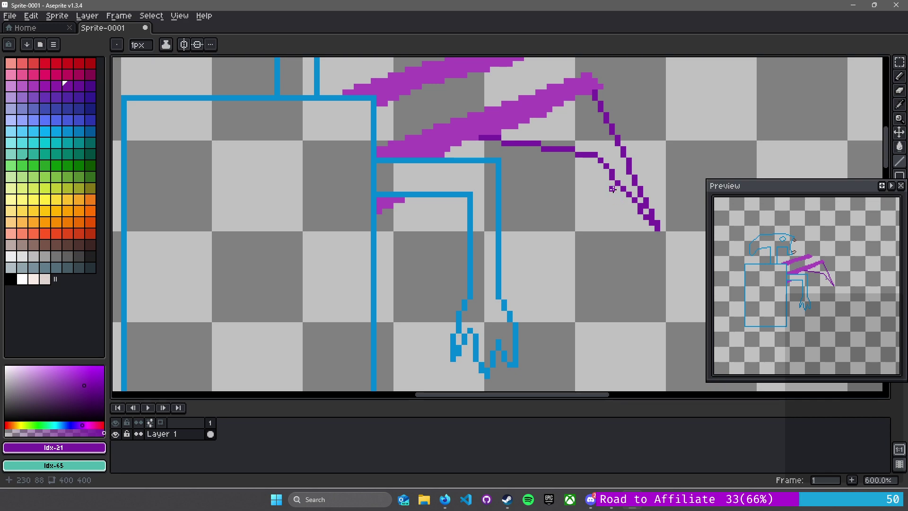
mouse_move(612, 189)
left_mouse_down()
mouse_move(634, 258)
mouse_move(528, 179)
mouse_move(543, 178)
mouse_move(504, 174)
left_mouse_up()
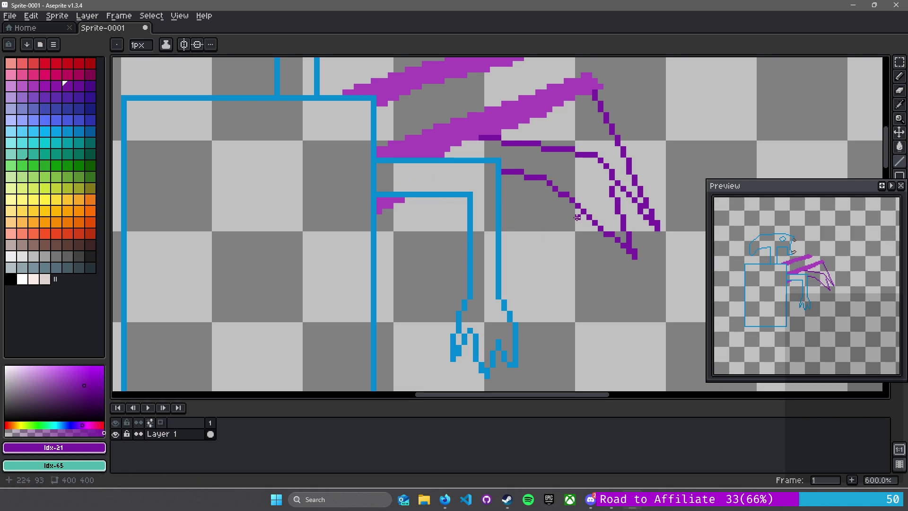
left_click_drag(578, 216, 388, 215)
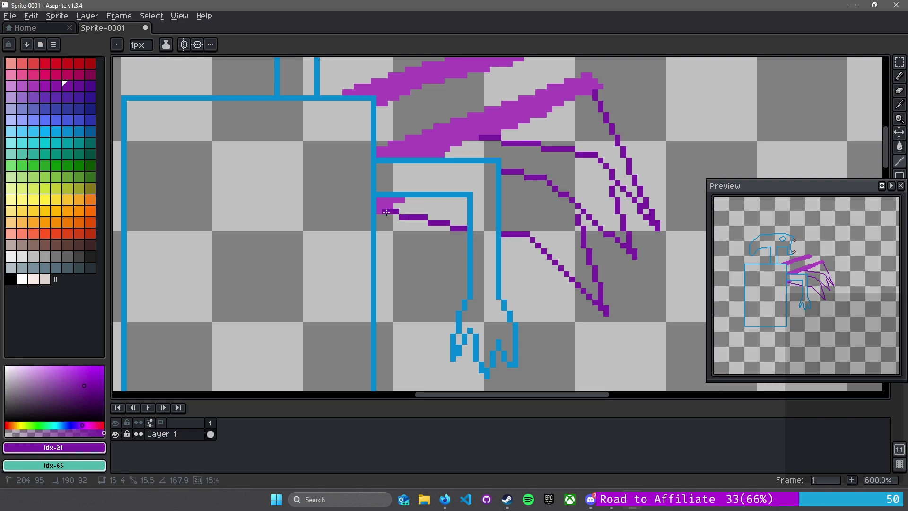
scroll(437, 262, "down", 3)
scroll(443, 226, "up", 2)
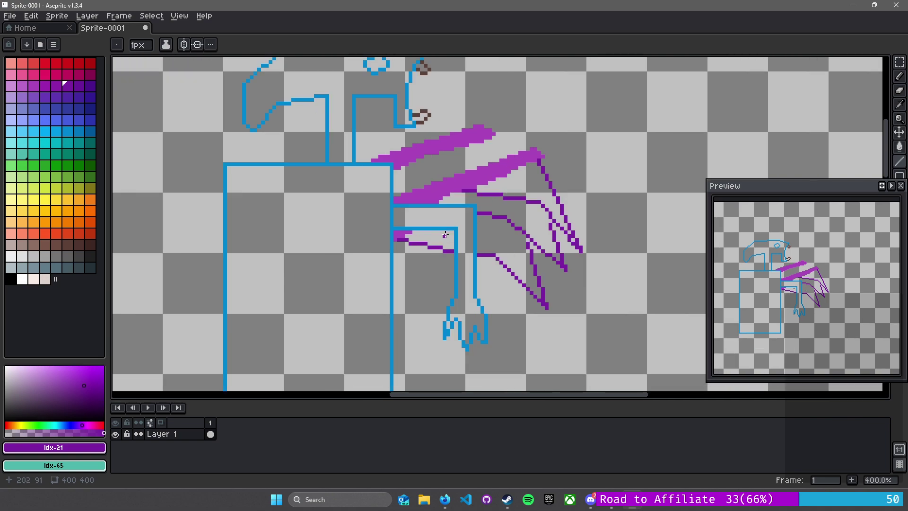
key("g")
left_click(445, 237)
left_click(523, 237)
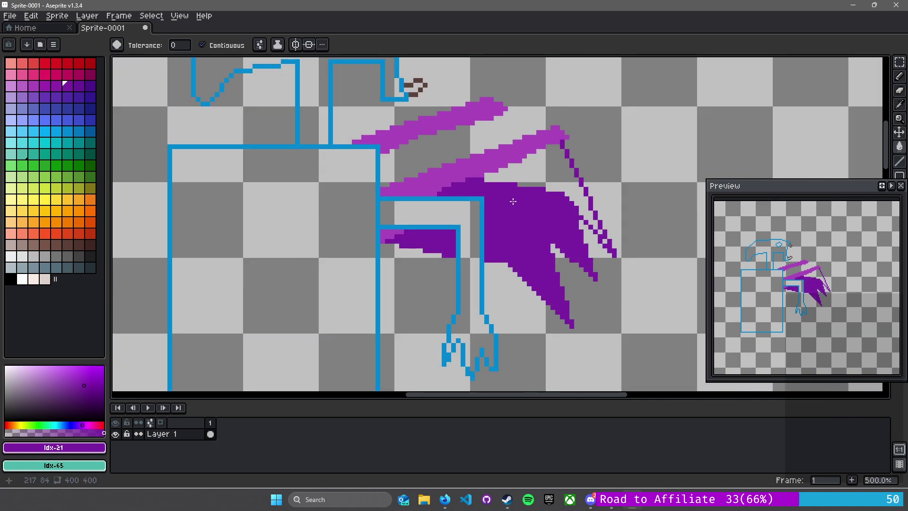
key("ctrl+z")
key("ctrl+z")
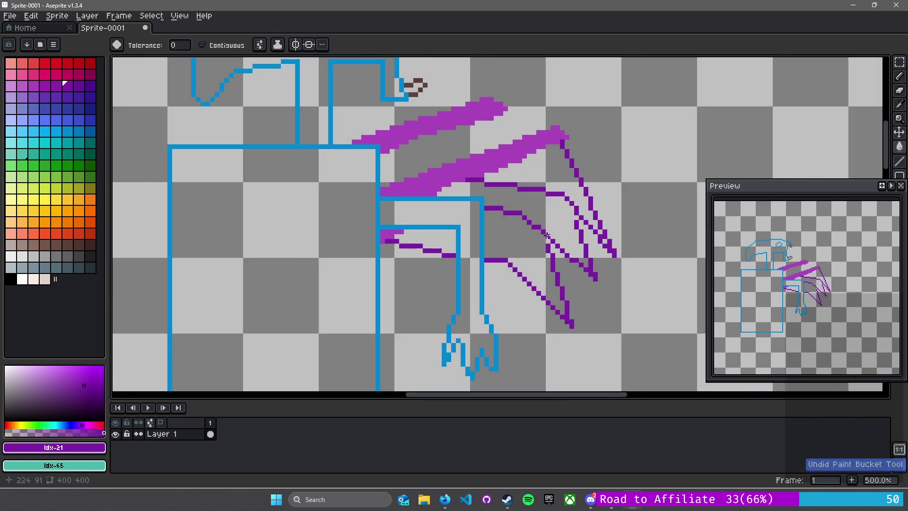
left_click(422, 239)
key("ctrl+z")
Set the drawing colour to the deeper purple Idx-22
scroll(520, 239, "down", 1)
scroll(520, 240, "up", 2)
scroll(520, 237, "up", 3)
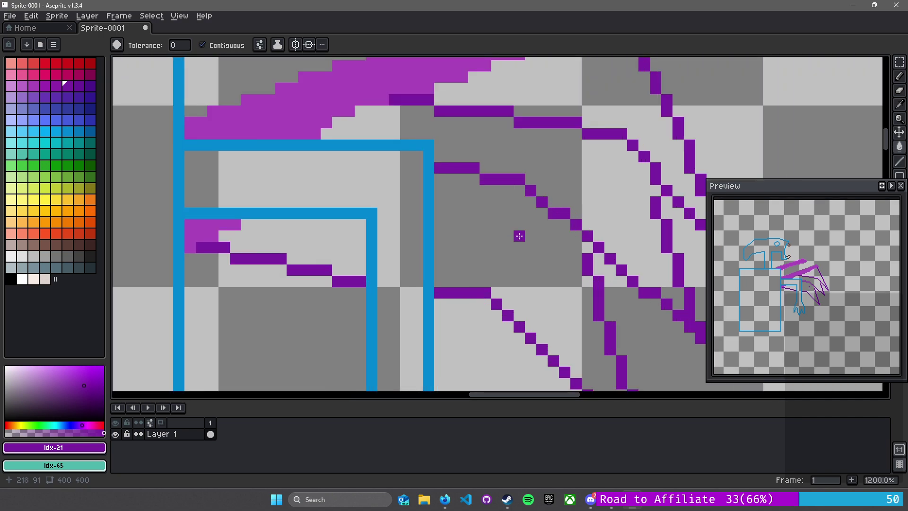
scroll(519, 236, "down", 2)
key("i")
scroll(519, 235, "up", 1)
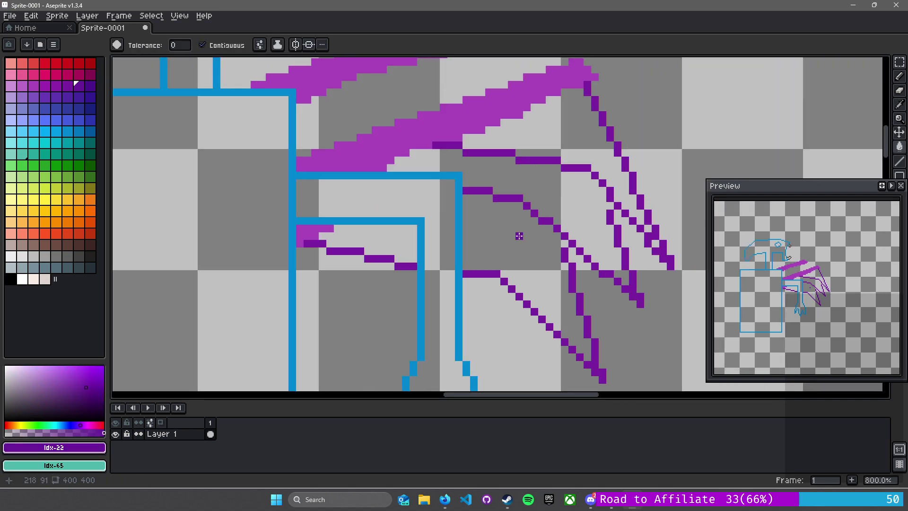
Fill the feather areas outlined between the lower spike, the arm and the body with the deep purple Idx-22
left_click(519, 237)
left_click(391, 236)
left_click(557, 191)
left_click(572, 146)
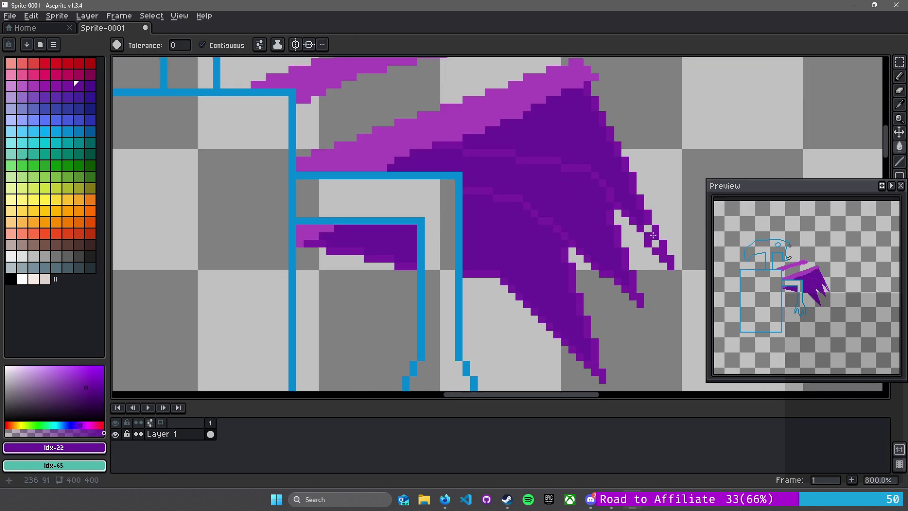
left_click(648, 228)
scroll(499, 228, "down", 1)
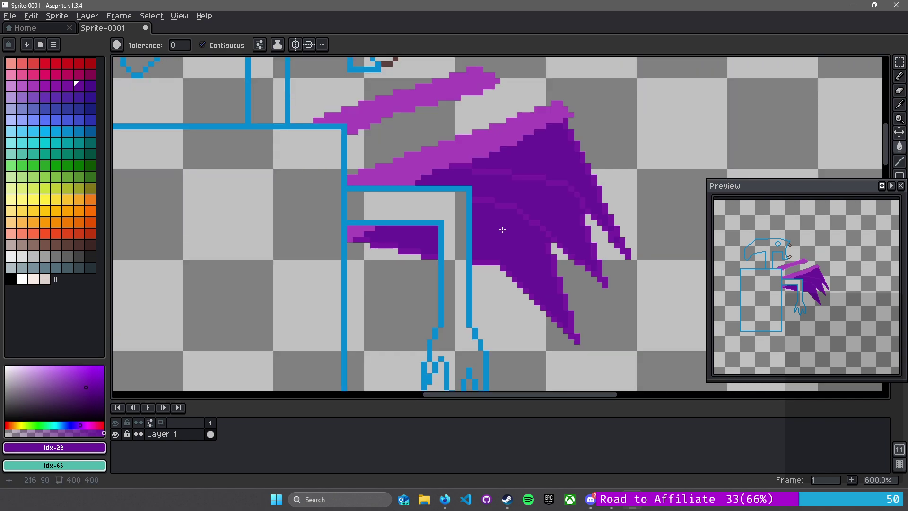
scroll(502, 230, "up", 2)
scroll(502, 230, "down", 2)
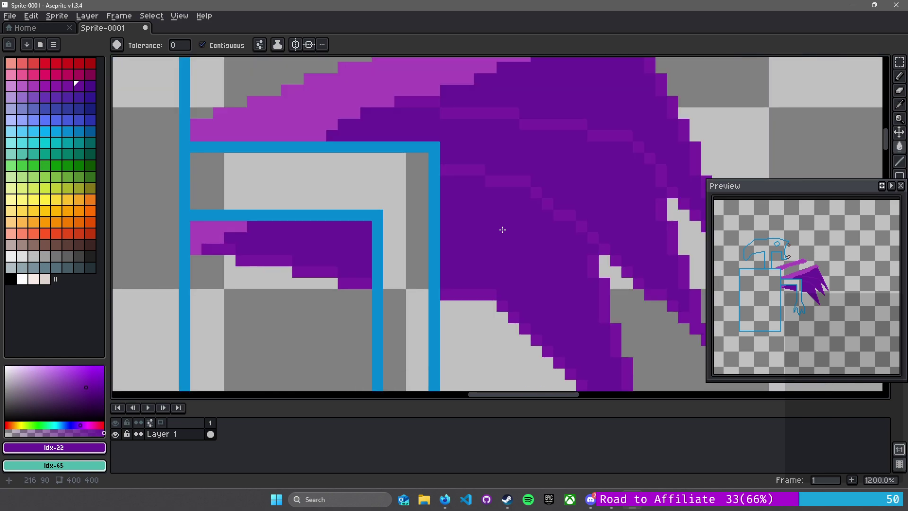
Sample the feather outline's purple, #7b1fa2, from the wing as the drawing colour
left_click(473, 133)
left_click_drag(474, 134, 521, 233)
left_click(549, 264, "alt")
Try to start a purple feather outline at the upper spike's tip with the Pencil, and undo the stroke
scroll(563, 195, "up", 2)
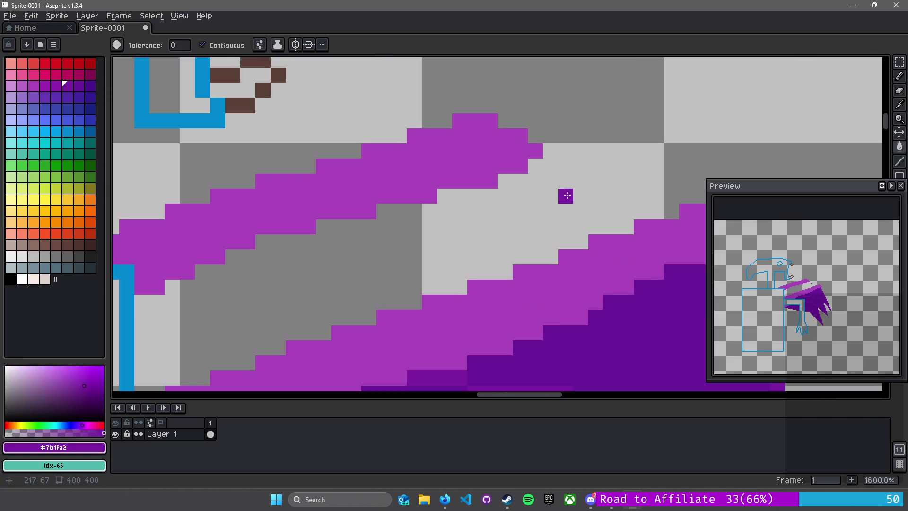
scroll(545, 170, "down", 1)
left_click(547, 169)
key("ctrl+z")
key("b")
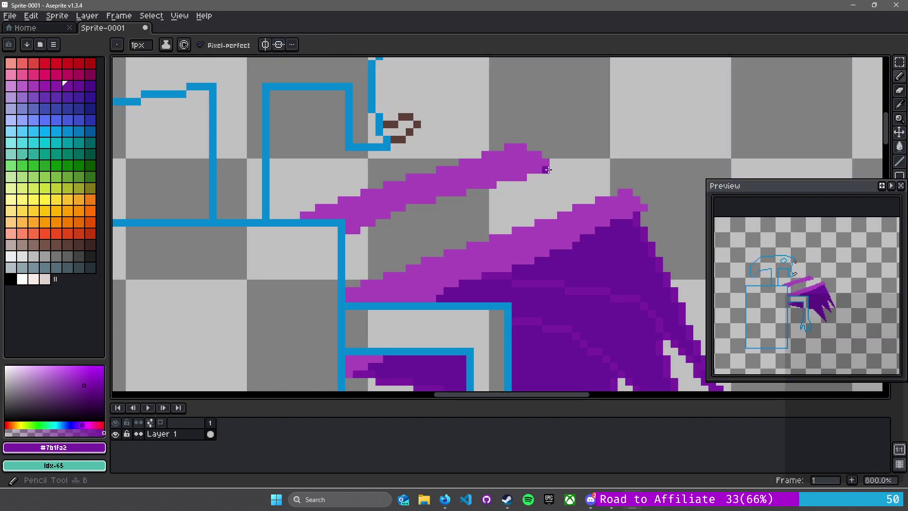
left_click_drag(546, 170, 591, 201)
key("ctrl+z")
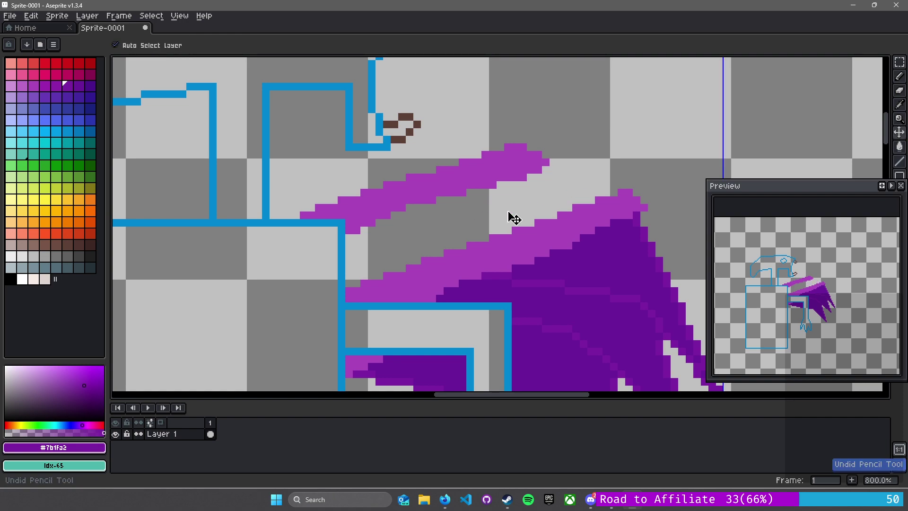
Examine the creature's head, body, arm and feathered wing at several magnifications
scroll(465, 203, "down", 4)
scroll(466, 203, "up", 3)
scroll(466, 202, "up", 1)
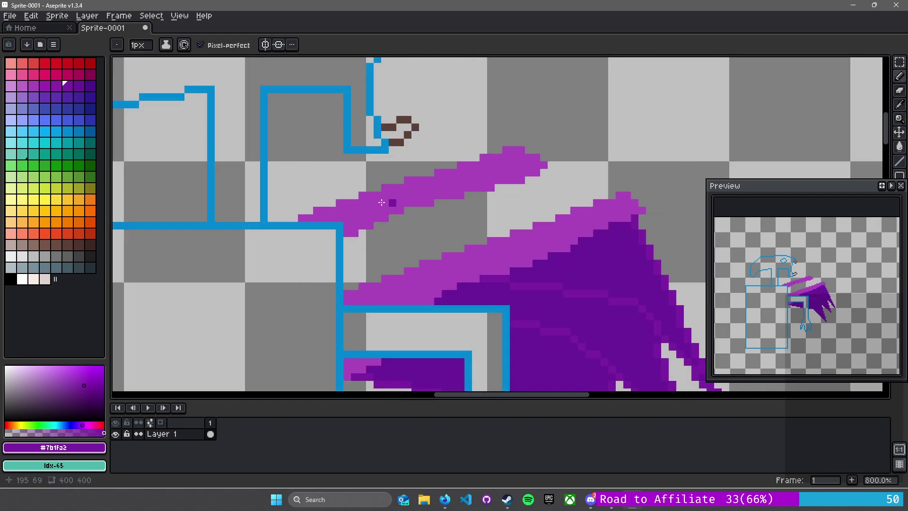
scroll(506, 174, "down", 4)
scroll(509, 175, "up", 2)
scroll(509, 175, "down", 3)
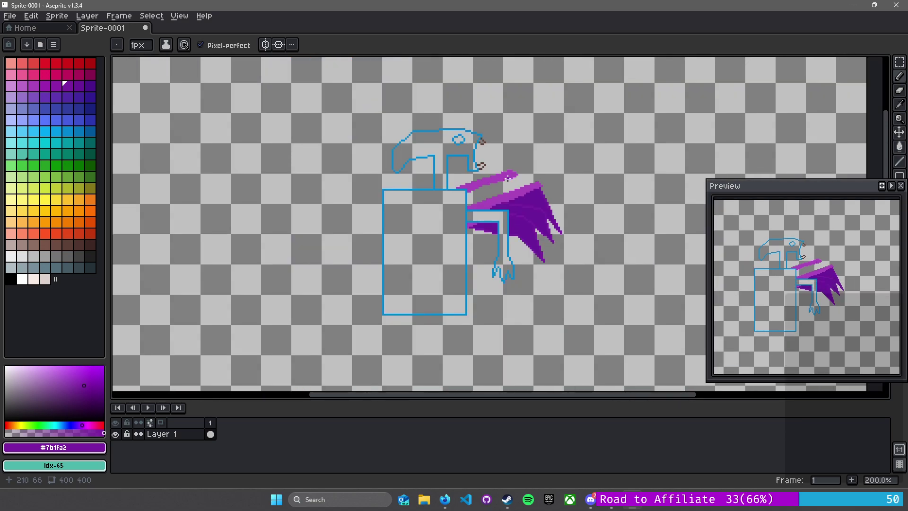
scroll(481, 166, "up", 2)
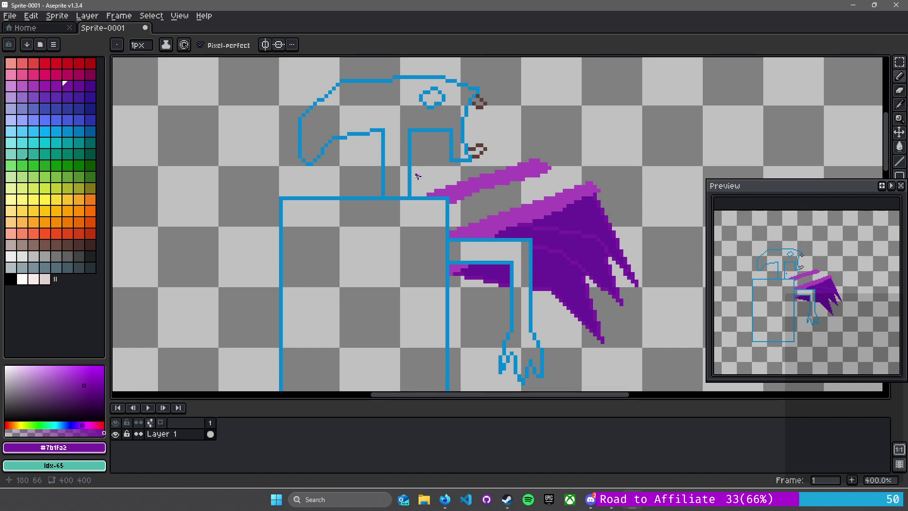
scroll(374, 164, "up", 2)
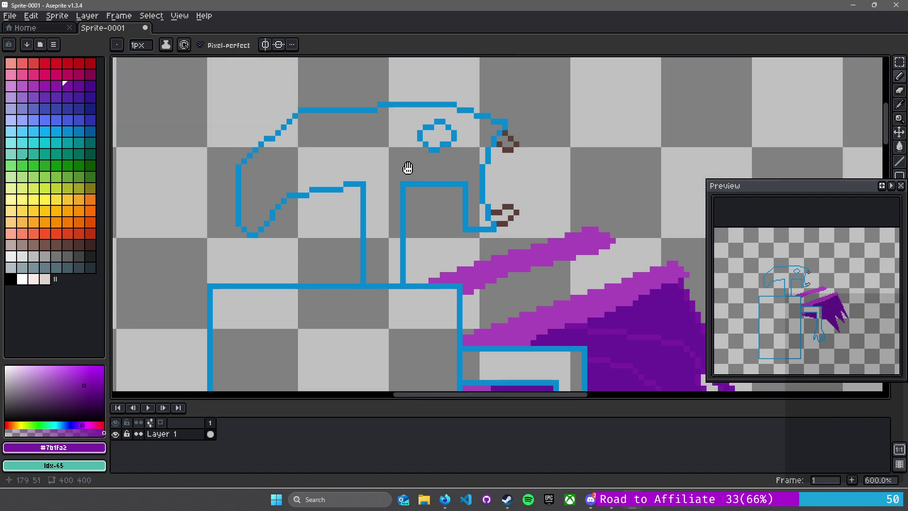
scroll(371, 189, "down", 3)
scroll(379, 188, "up", 3)
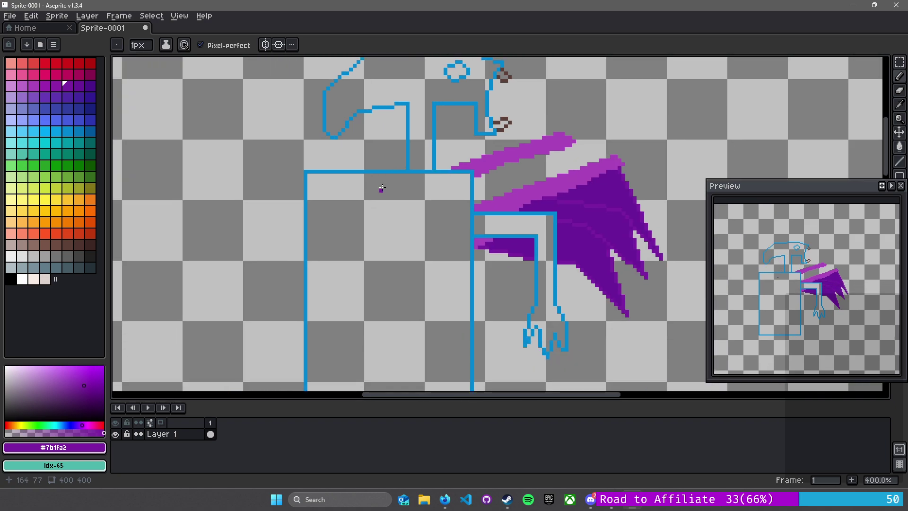
scroll(396, 131, "down", 2)
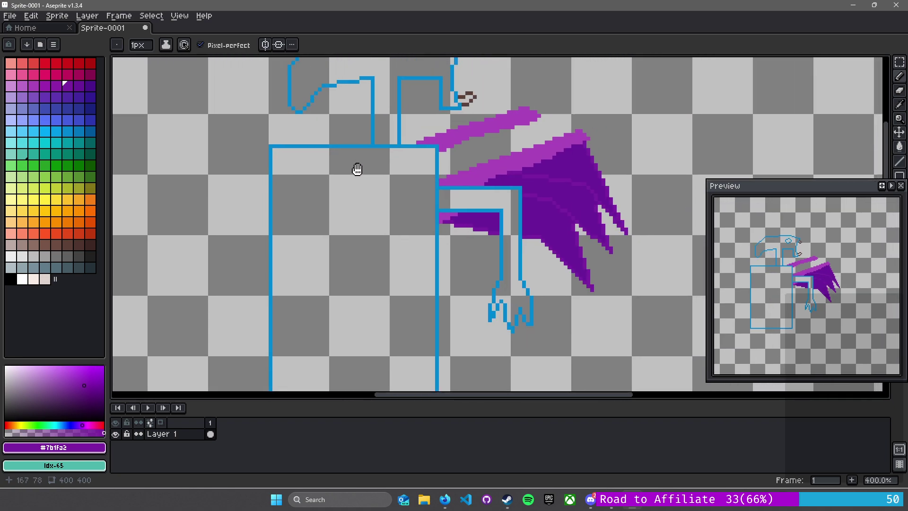
scroll(375, 169, "down", 1)
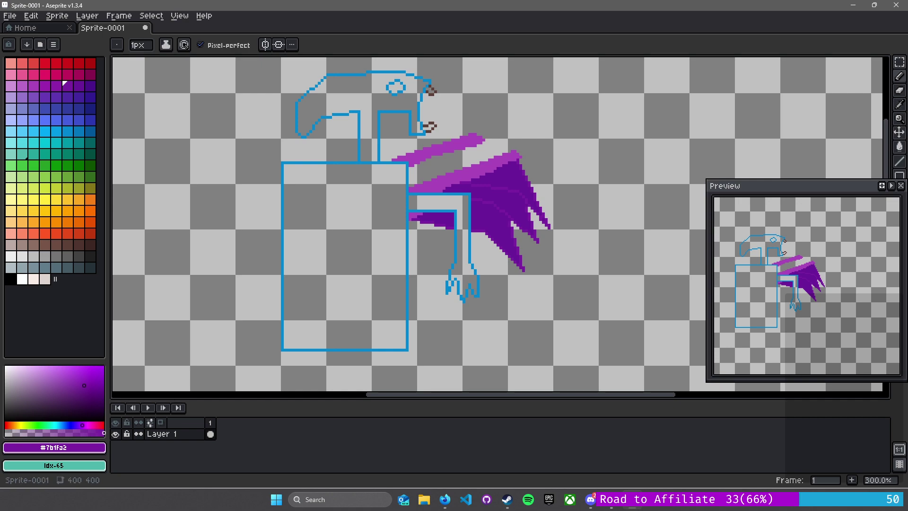
Select a region of about 61 × 87 px around the wing, arm and adjoining body edge, and place a copy further left
left_click(900, 62)
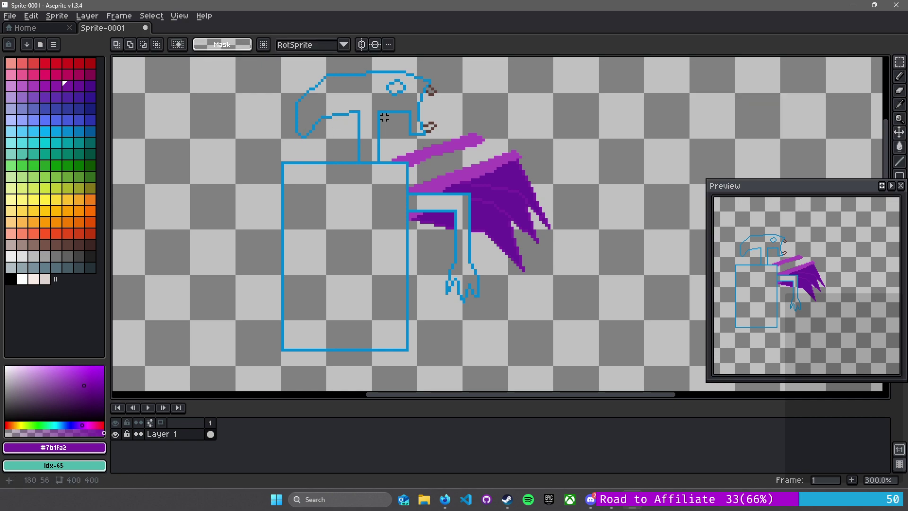
left_click_drag(382, 114, 553, 358)
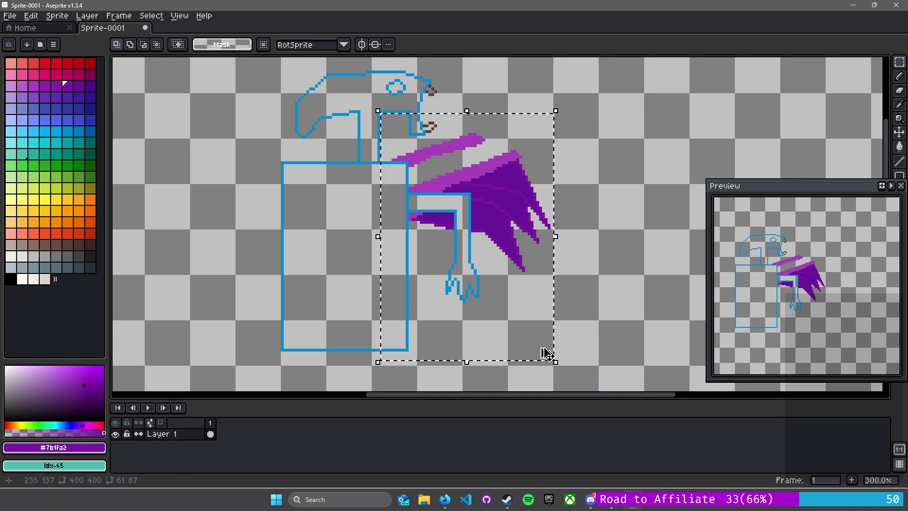
left_click(543, 350)
left_click_drag(461, 235, 287, 240)
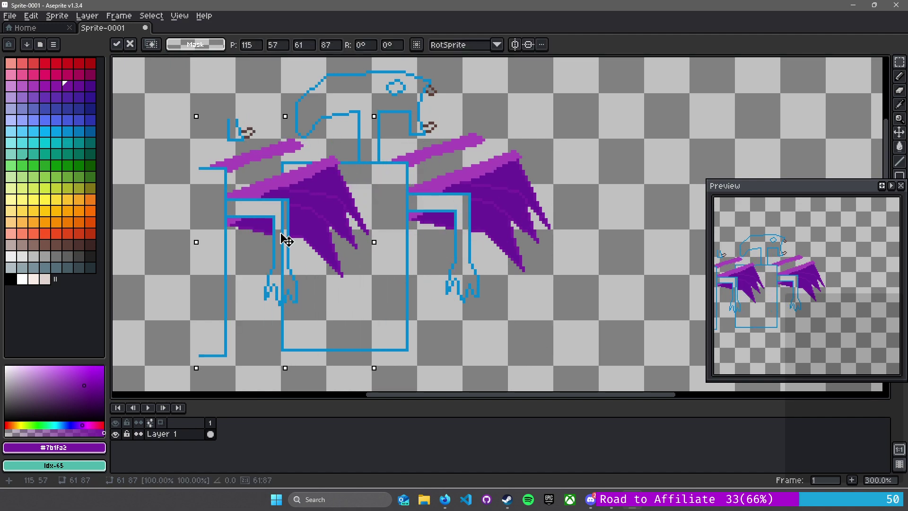
Flip the copied wing and arm horizontally, place them beside the body's left side, and deselect
key("shift+h")
key("Left")
key("Left")
key("Left")
key("Left")
key("Left")
key("Left")
key("Left")
key("Left")
key("Up")
left_click_drag(276, 229, 352, 233)
scroll(350, 144, "up", 3)
key("ctrl+d")
Erase the stray beak and jaw fragment that was copied above the mirrored left wing
key("b")
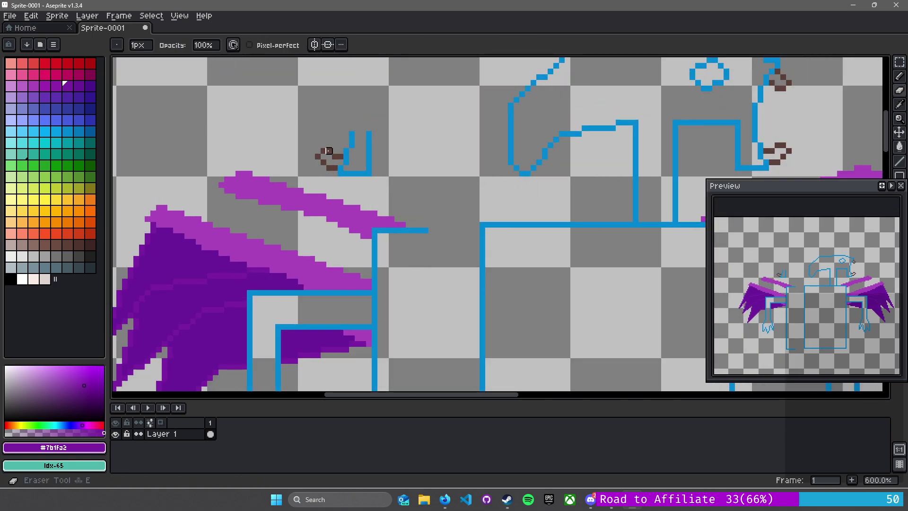
mouse_move(364, 134)
left_mouse_down()
mouse_move(369, 173)
mouse_move(324, 167)
mouse_move(323, 151)
mouse_move(369, 173)
mouse_move(335, 156)
mouse_move(352, 146)
left_mouse_up()
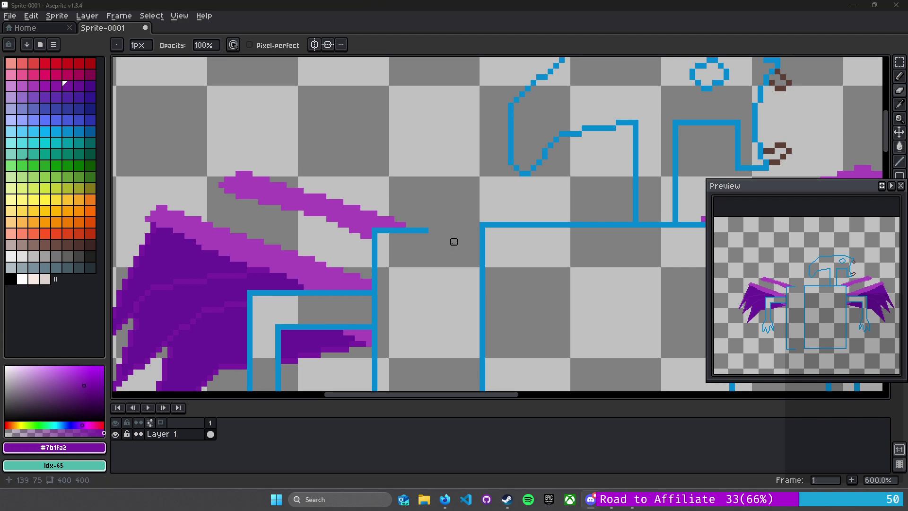
scroll(420, 236, "down", 3)
left_click_drag(430, 218, 434, 153)
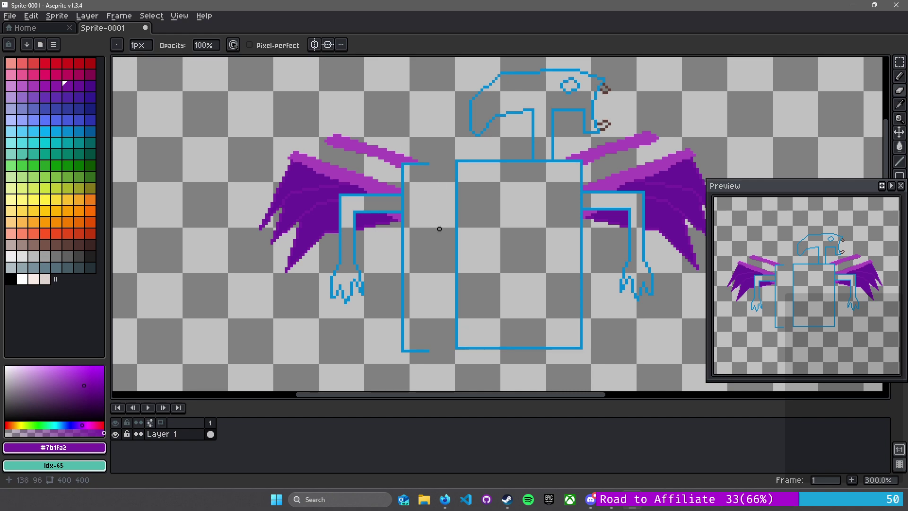
key("m")
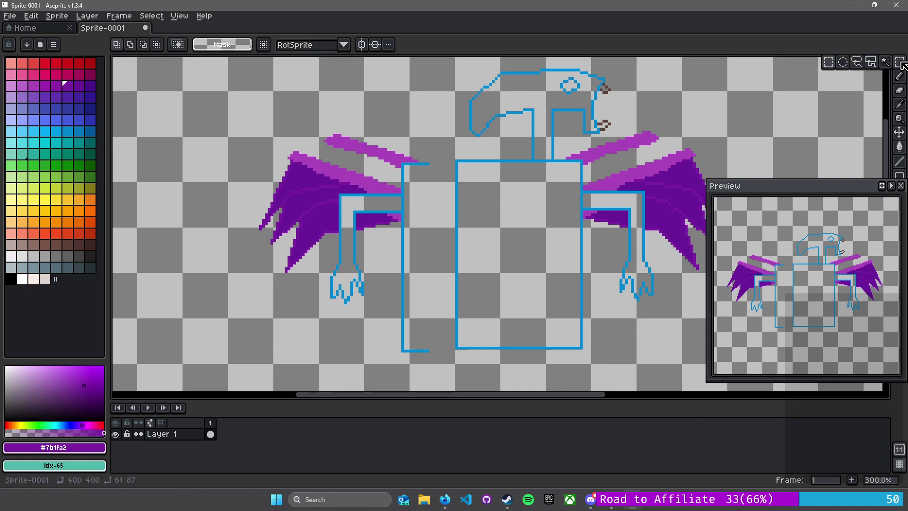
mouse_move(255, 118)
left_mouse_down()
mouse_move(391, 234)
mouse_move(444, 363)
left_mouse_up()
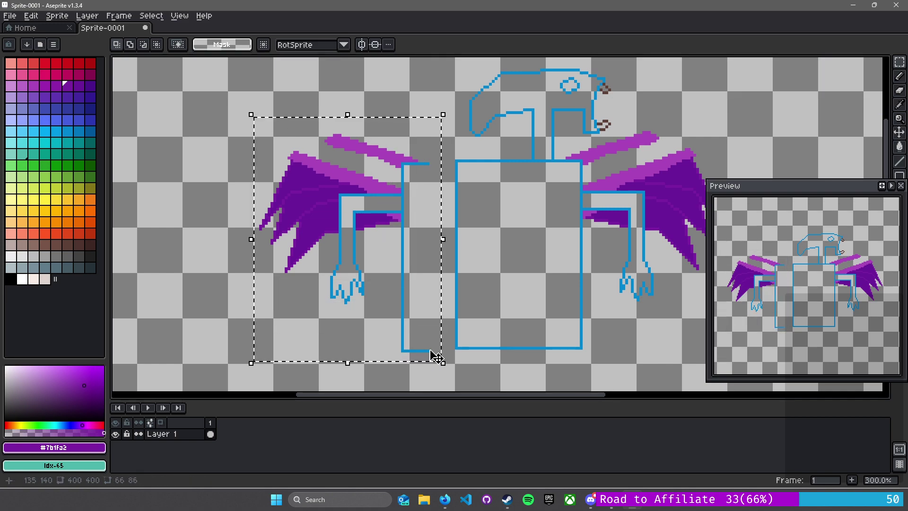
key("Delete")
key("ctrl+z")
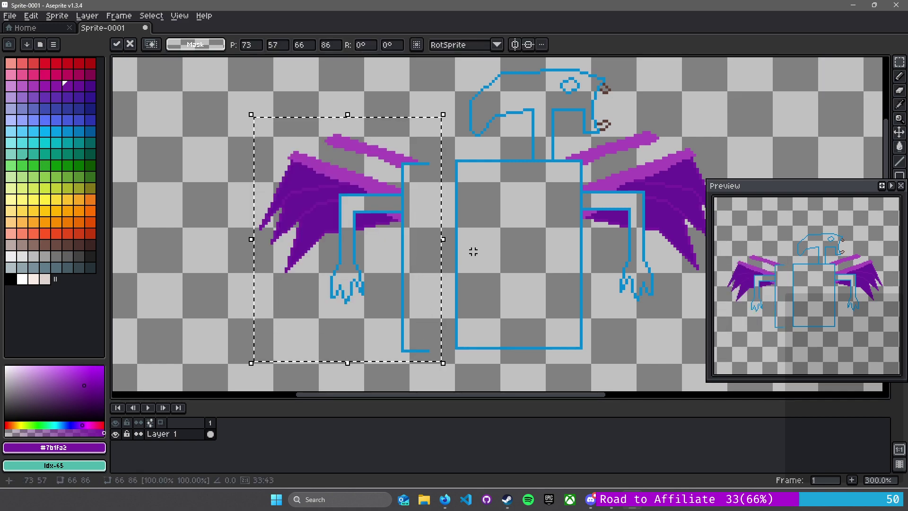
key("ctrl+d")
Select and delete the left section of the original body outline, keeping the part right of the neck's left line
scroll(513, 163, "up", 3)
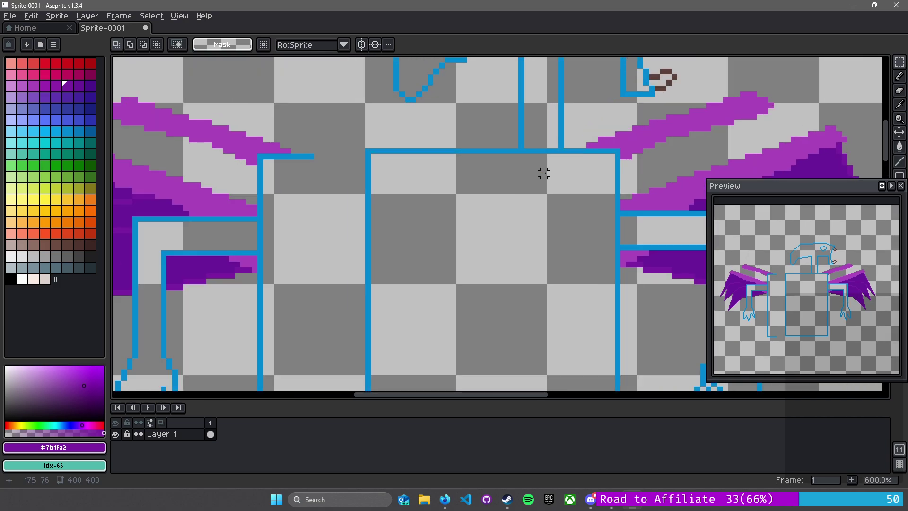
scroll(372, 172, "down", 1)
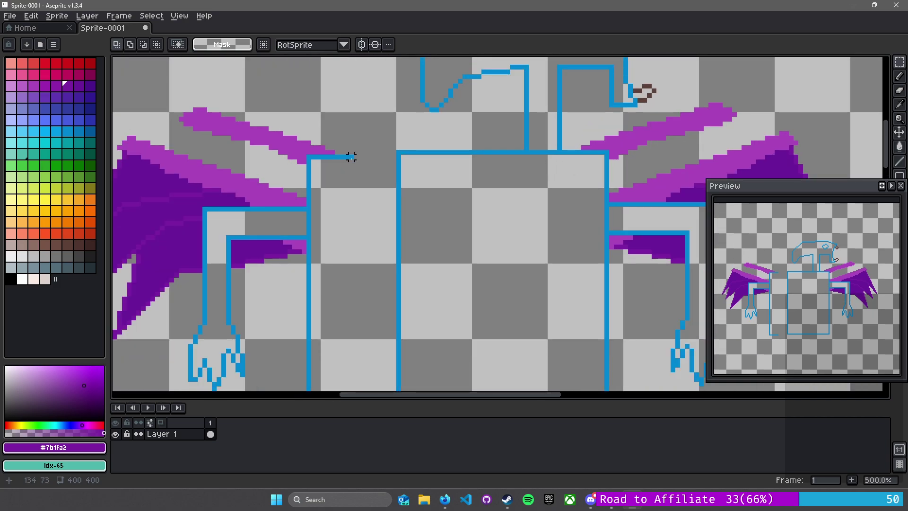
scroll(513, 153, "up", 4)
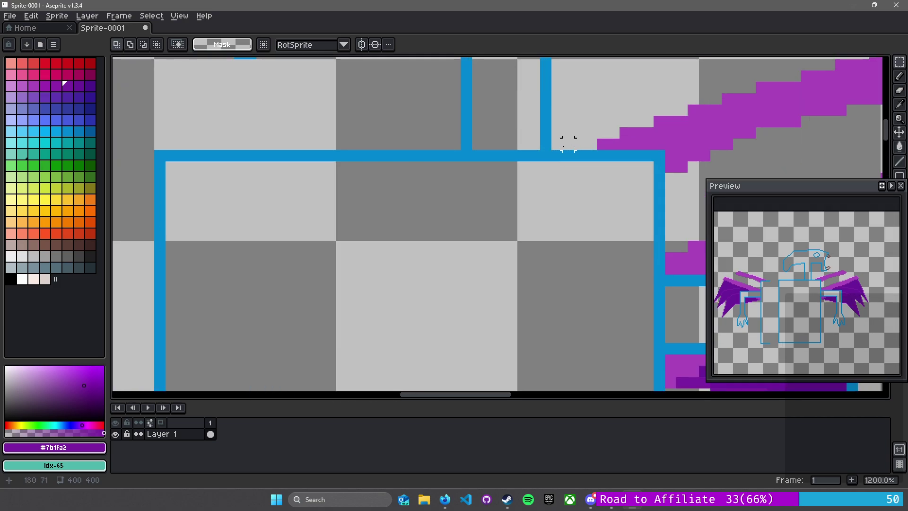
scroll(579, 143, "down", 4)
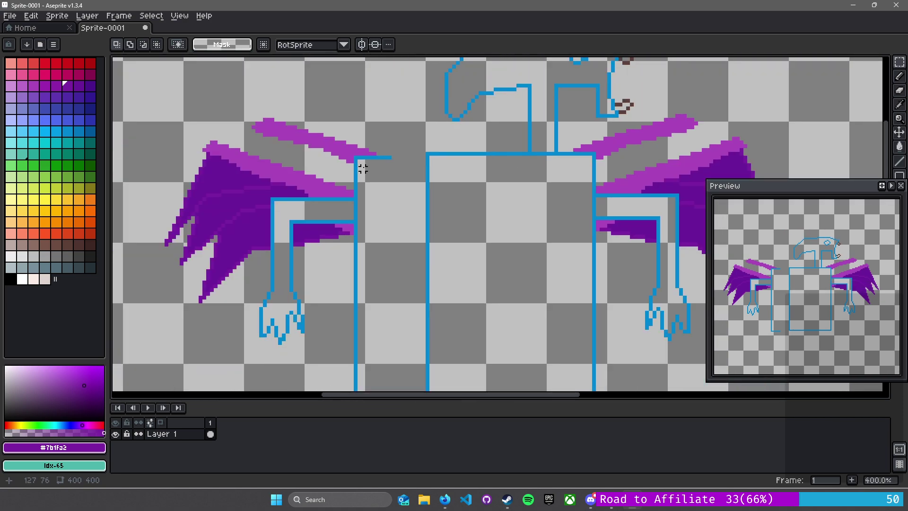
scroll(409, 167, "up", 4)
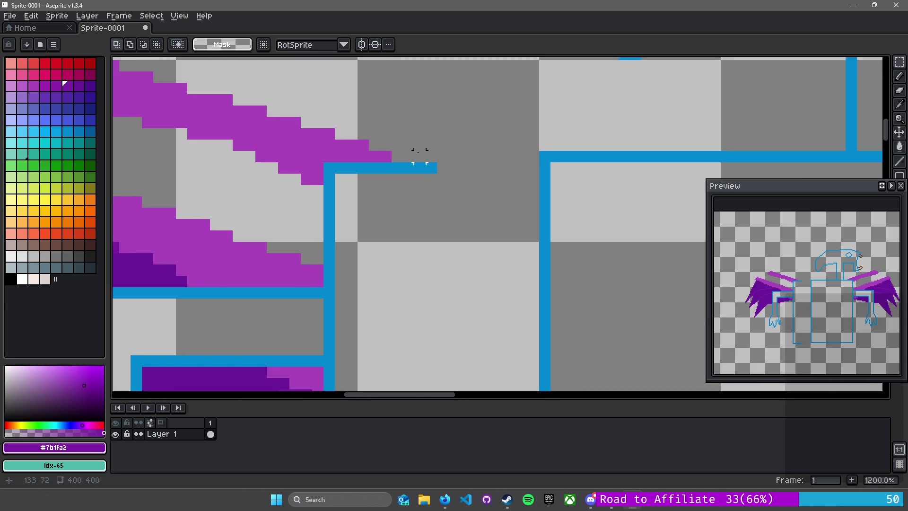
scroll(430, 156, "down", 4)
key("e")
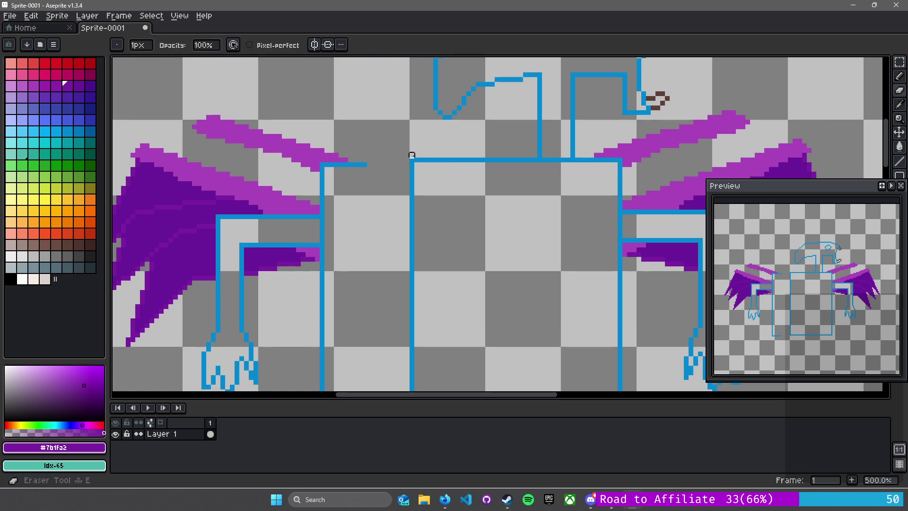
key("m")
mouse_move(406, 154)
left_mouse_down()
mouse_move(436, 188)
mouse_move(535, 385)
mouse_move(524, 389)
mouse_move(531, 373)
mouse_move(538, 385)
left_mouse_up()
key("Delete")
key("ctrl+d")
left_click_drag(391, 153, 426, 185)
scroll(430, 194, "down", 2)
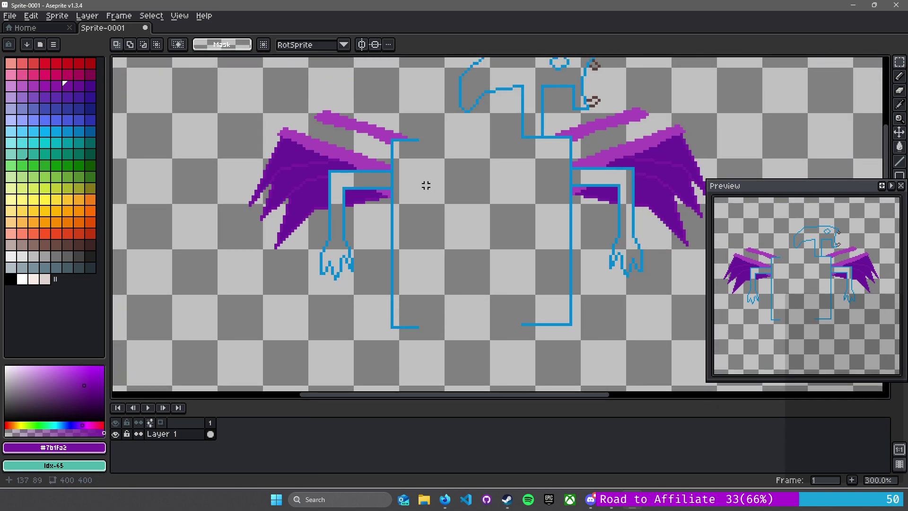
Select the mirrored left wing, arm and body edge, and move them right until both body halves join into one narrow outline
left_click_drag(210, 77, 430, 365)
left_click_drag(371, 233, 554, 196)
scroll(567, 218, "down", 3)
scroll(616, 207, "up", 3)
left_click(553, 196)
scroll(407, 233, "up", 2)
left_click_drag(422, 228, 502, 192)
scroll(502, 191, "down", 1)
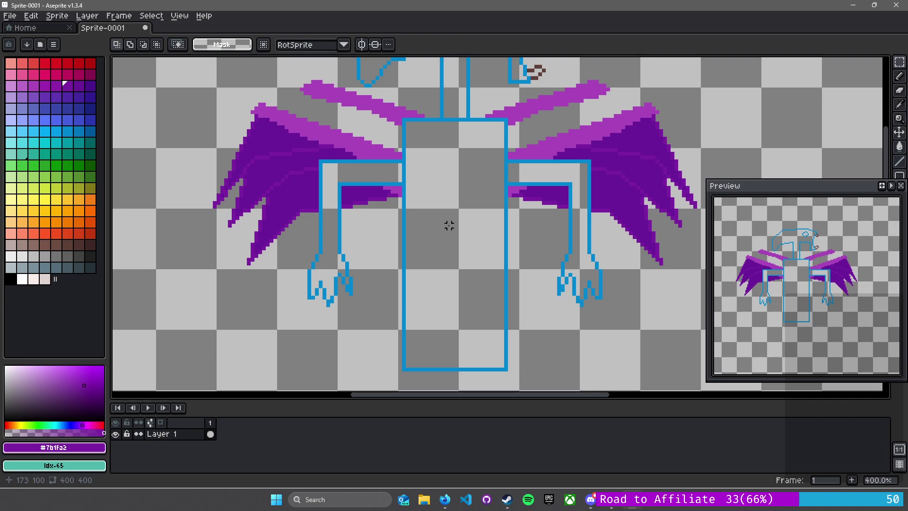
Slim the right wing's upper purple spike by erasing its underside and rounded tip, and switch back to the Pencil
left_click_drag(507, 121, 436, 209)
scroll(450, 194, "up", 1)
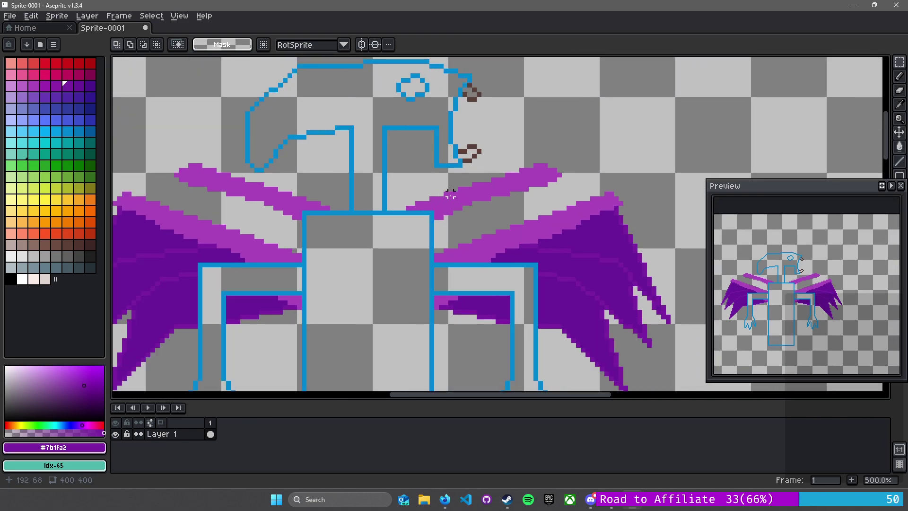
scroll(437, 203, "up", 2)
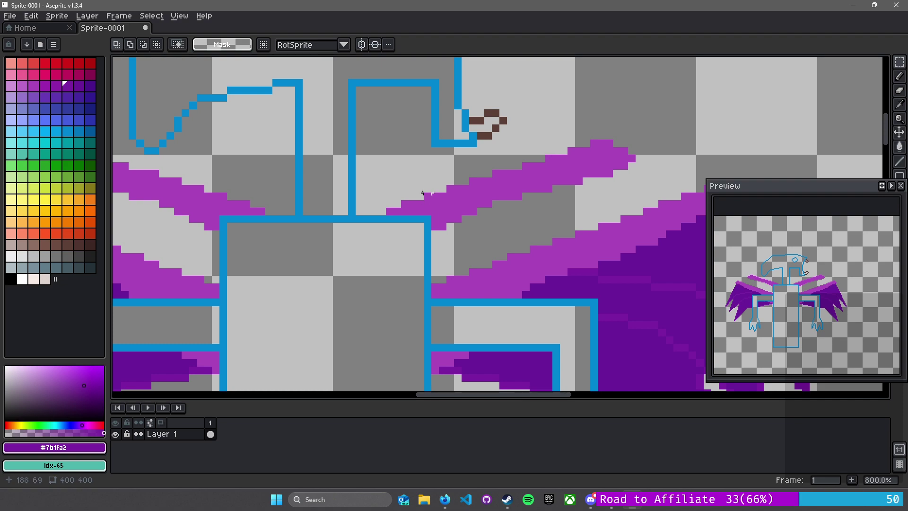
scroll(428, 196, "down", 2)
scroll(412, 190, "up", 2)
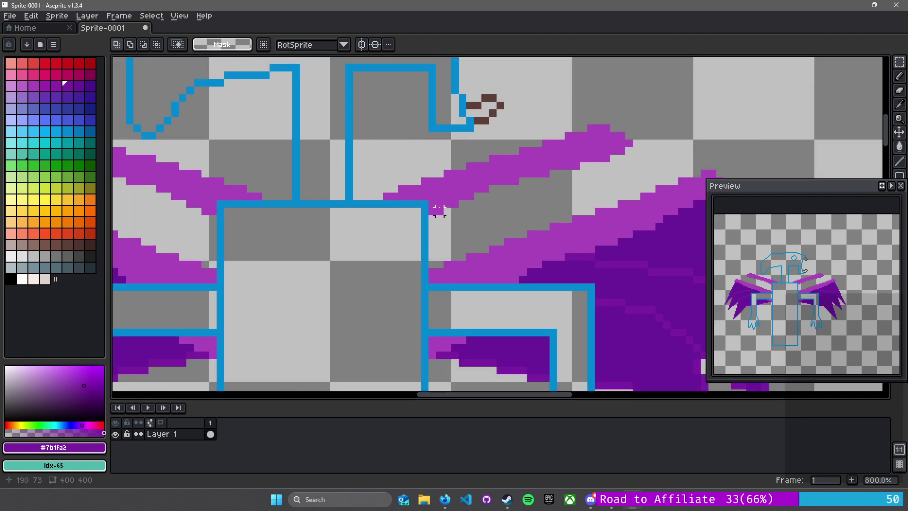
key("e")
mouse_move(432, 211)
left_mouse_down()
mouse_move(531, 181)
mouse_move(637, 128)
mouse_move(598, 166)
mouse_move(628, 135)
mouse_move(591, 158)
mouse_move(614, 127)
left_mouse_up()
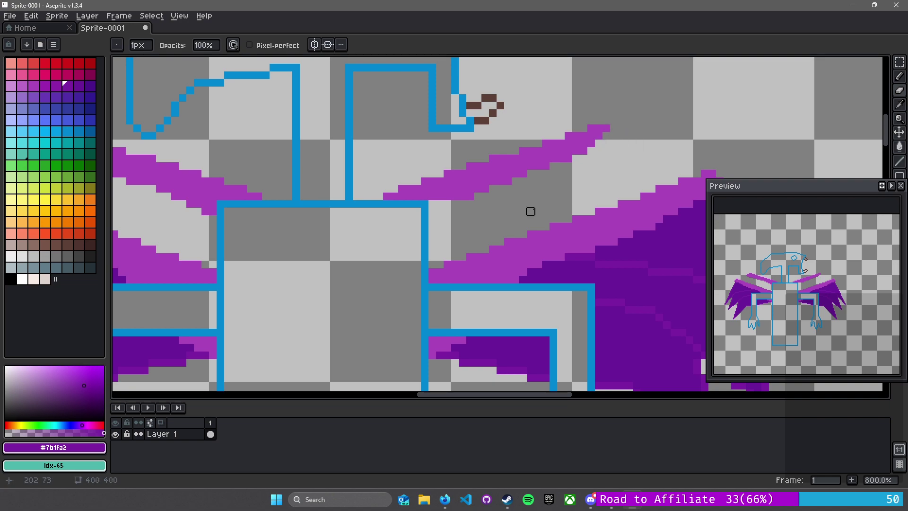
key("b")
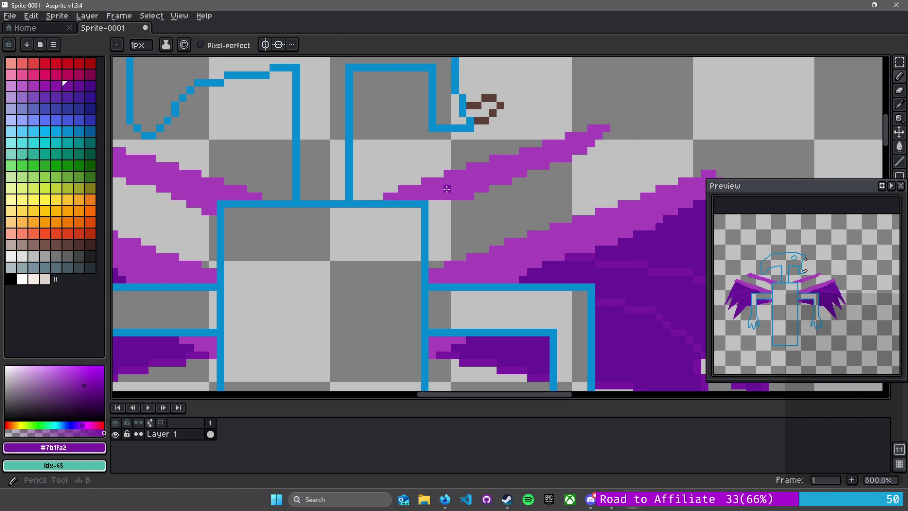
Sample the light purple #ab47bc and extend the right upper spike's base down along the body's shoulder corner
left_click(447, 189, "alt")
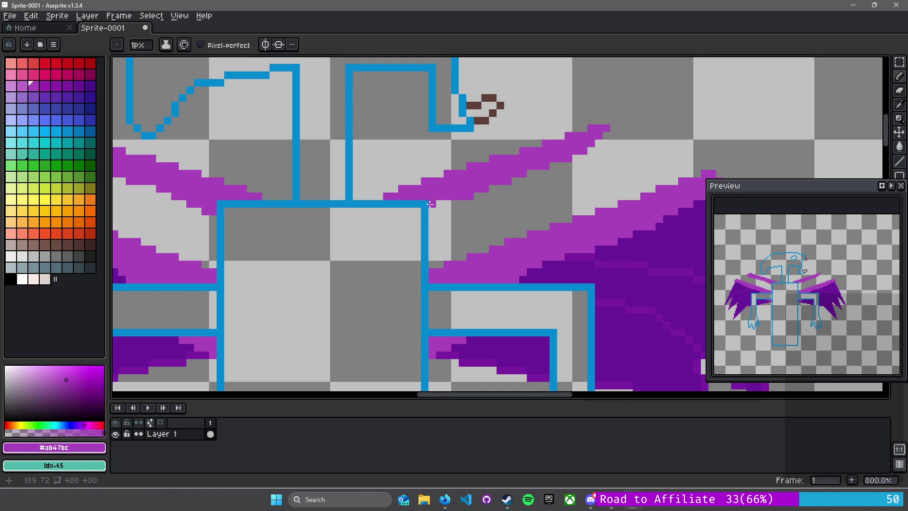
left_click(432, 220)
left_click_drag(433, 207, 436, 209)
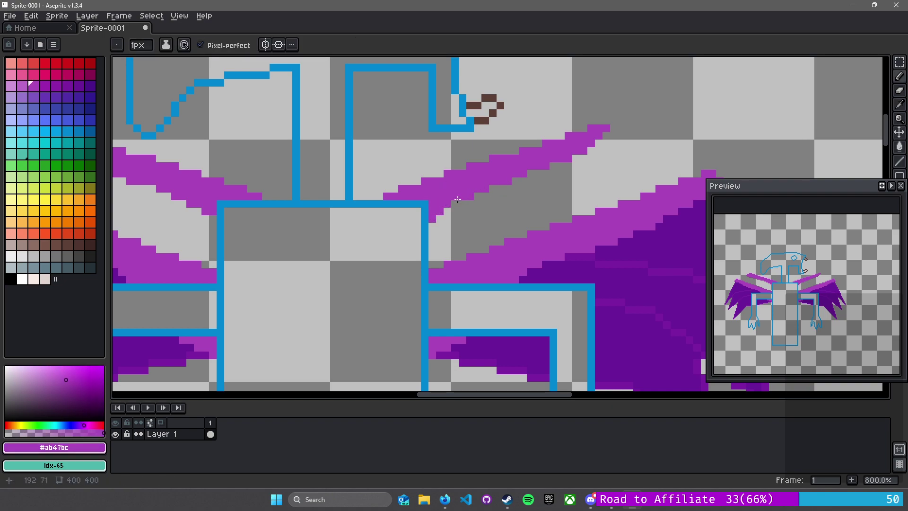
scroll(517, 162, "down", 1)
scroll(517, 162, "up", 1)
scroll(543, 144, "down", 3)
scroll(563, 142, "up", 3)
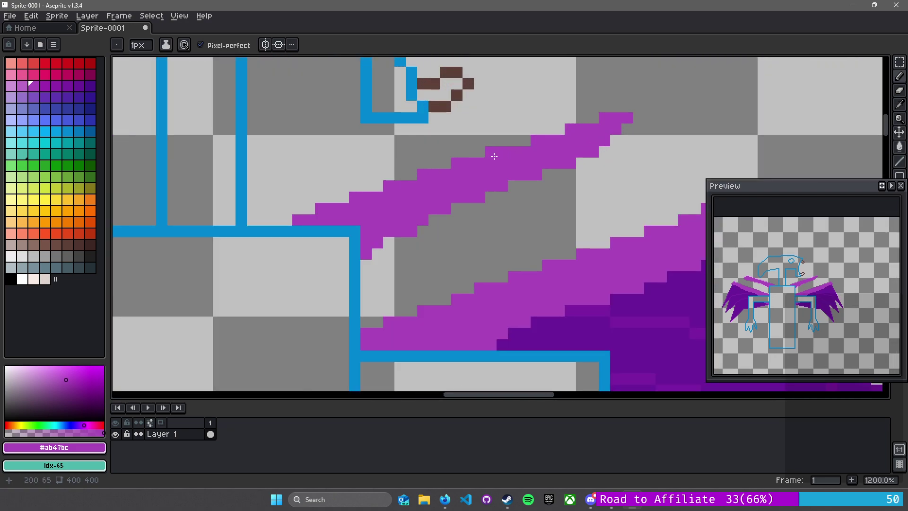
scroll(492, 154, "down", 2)
scroll(467, 170, "up", 2)
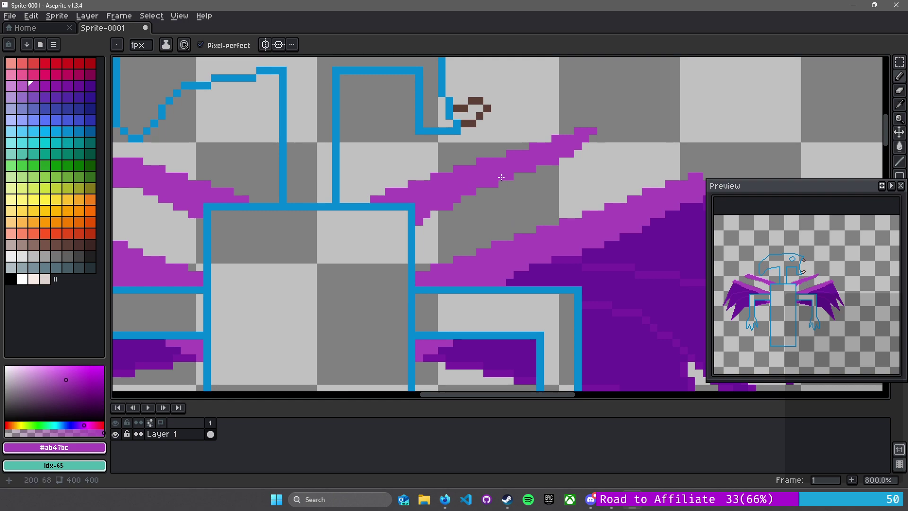
Thin the right upper spike's outer end, redraw its tip curving upward, and thicken its base against the body
key("e")
mouse_move(502, 184)
left_mouse_down()
mouse_move(578, 153)
mouse_move(600, 131)
mouse_move(570, 154)
mouse_move(480, 184)
mouse_move(548, 161)
mouse_move(586, 131)
mouse_move(565, 123)
mouse_move(578, 99)
left_mouse_up()
key("b")
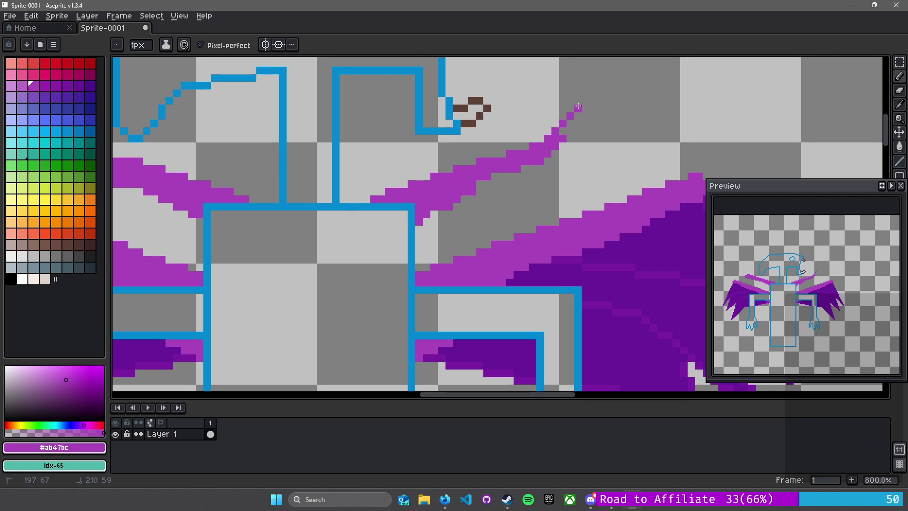
left_click_drag(445, 212, 416, 231)
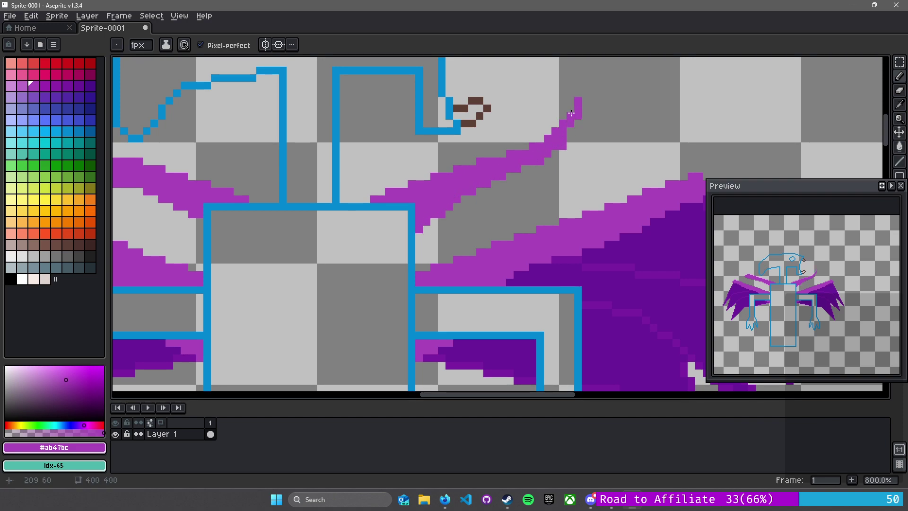
key("e")
left_click(563, 146)
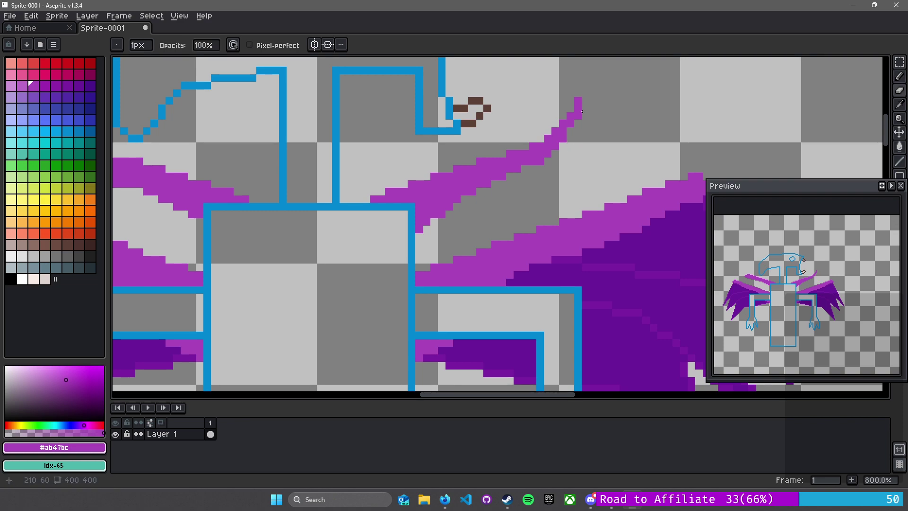
Select the reshaped right upper spike with a freehand lasso
scroll(570, 171, "down", 2)
scroll(571, 174, "up", 2)
scroll(568, 174, "down", 1)
left_click_drag(552, 180, 582, 190)
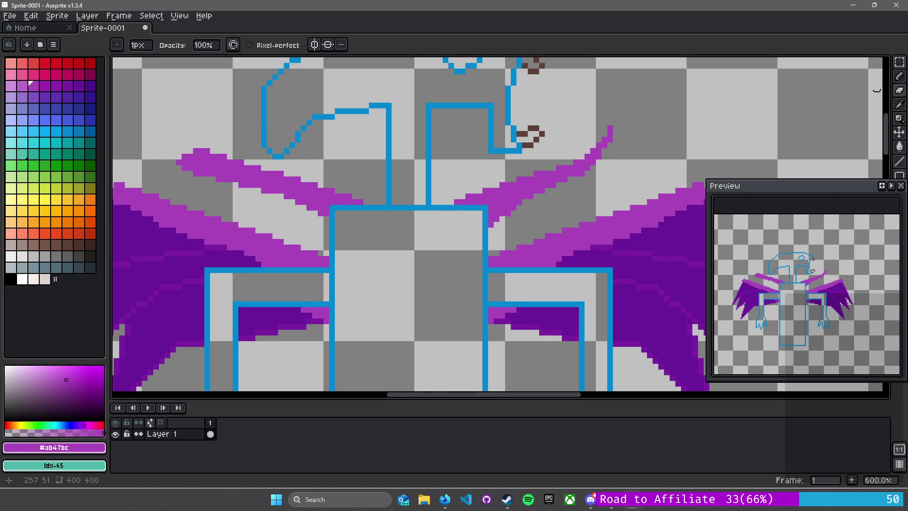
left_click(899, 62)
left_click(841, 63)
left_click(899, 62)
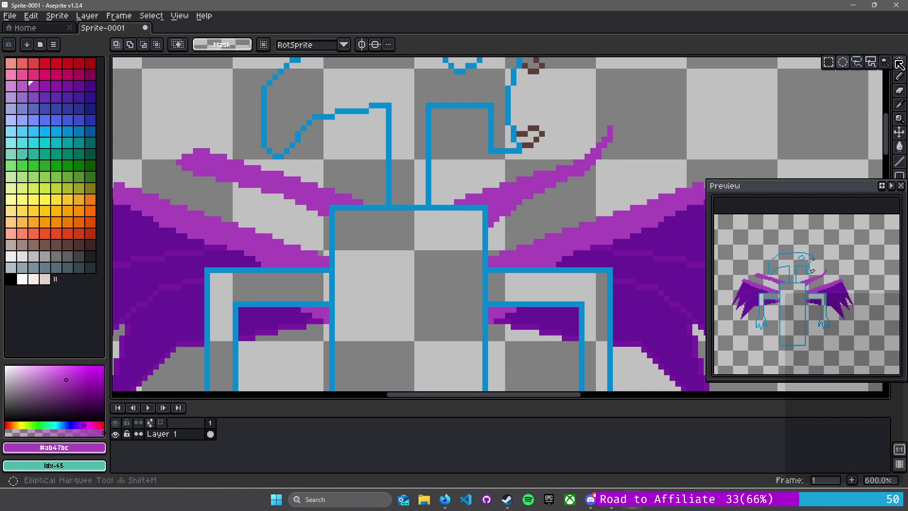
left_click(857, 66)
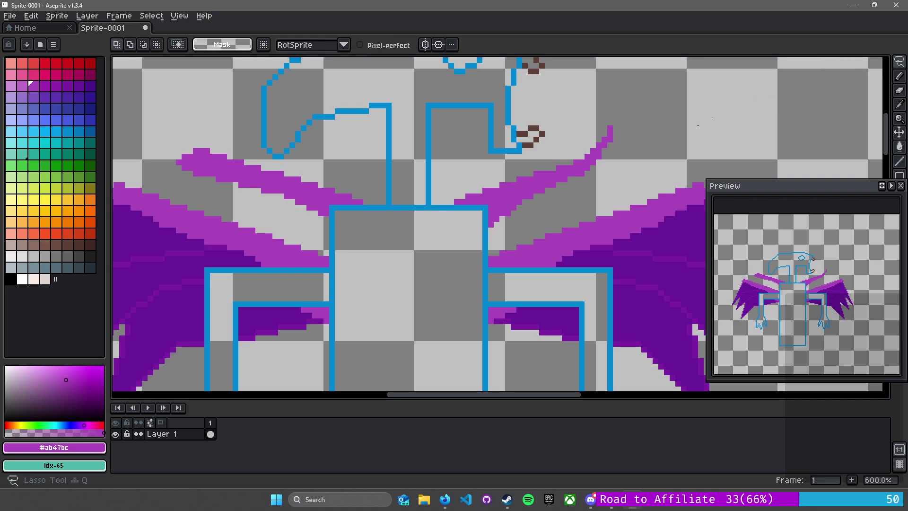
mouse_move(445, 225)
left_mouse_down()
mouse_move(462, 185)
mouse_move(547, 157)
mouse_move(605, 118)
mouse_move(620, 126)
mouse_move(611, 161)
mouse_move(565, 185)
mouse_move(548, 207)
mouse_move(492, 236)
mouse_move(449, 239)
left_mouse_up()
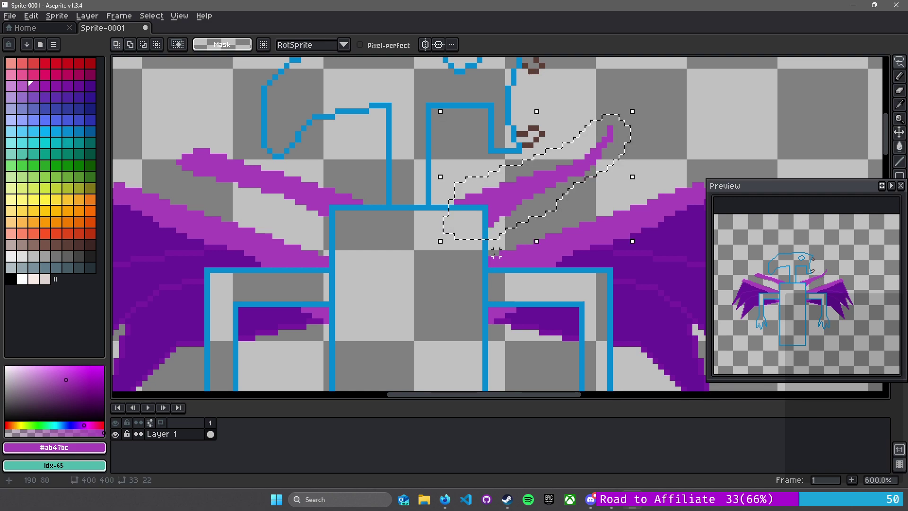
Place a horizontally mirrored copy of the selected spike above and outside the left wing
mouse_move(312, 241)
left_mouse_down()
mouse_move(456, 231)
mouse_move(454, 250)
left_mouse_up()
key("ctrl+t")
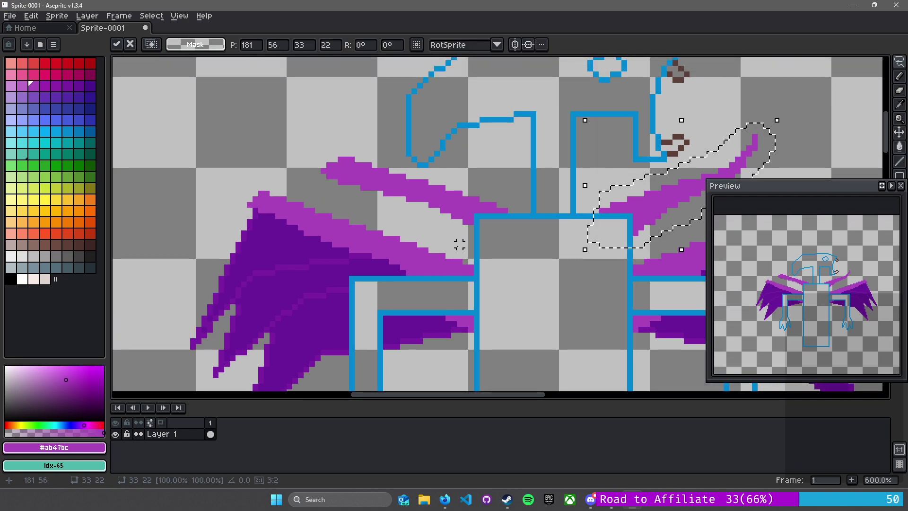
scroll(471, 239, "left", 1)
scroll(463, 227, "right", 2)
left_click_drag(600, 218, 179, 169)
scroll(179, 166, "left", 4)
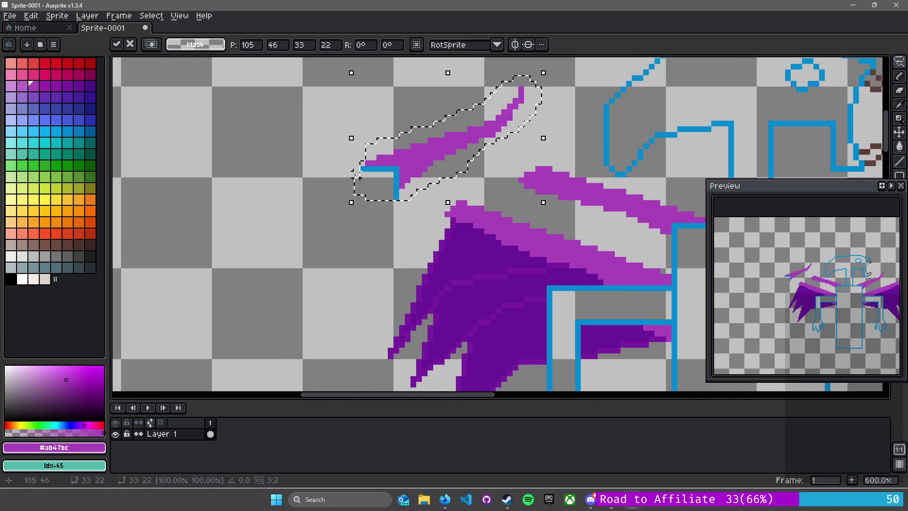
key("shift+h")
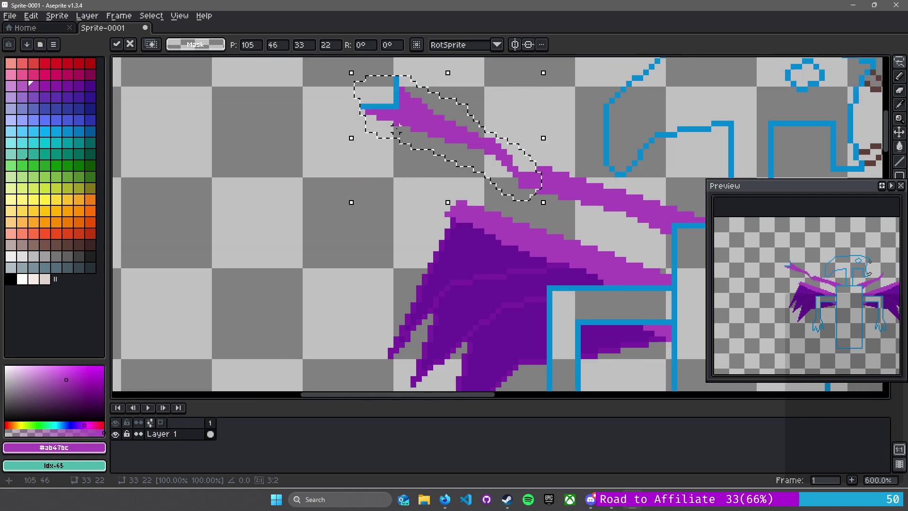
key("shift+h")
key("shift+h")
left_click_drag(477, 163, 332, 164)
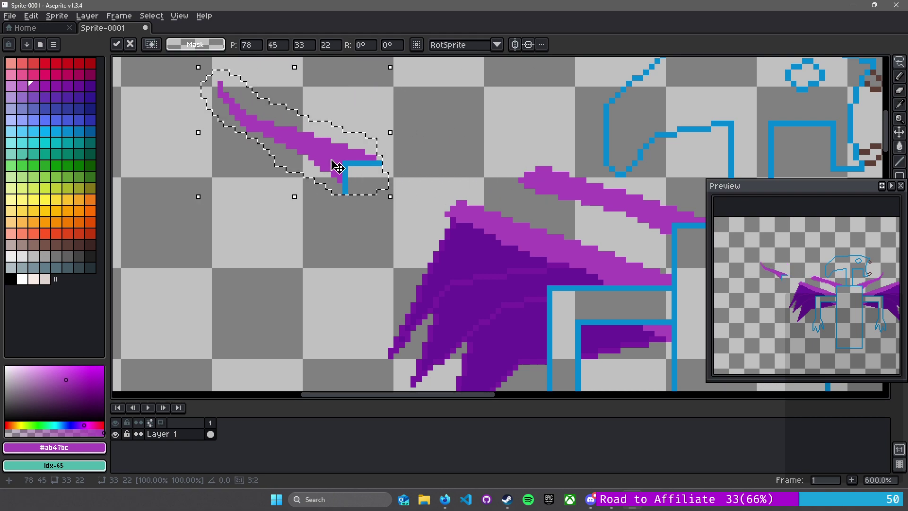
Drop the mirrored spike copy in place and erase the old upper spike above the left wing
scroll(432, 171, "right", 2)
left_click(450, 184)
mouse_move(432, 171)
left_mouse_down()
mouse_move(489, 183)
mouse_move(541, 211)
mouse_move(597, 217)
mouse_move(529, 217)
mouse_move(552, 211)
mouse_move(558, 228)
mouse_move(558, 211)
mouse_move(569, 206)
mouse_move(467, 200)
mouse_move(427, 182)
mouse_move(438, 183)
mouse_move(433, 166)
mouse_move(484, 184)
mouse_move(455, 200)
left_mouse_up()
key("e")
mouse_move(501, 183)
left_mouse_down()
mouse_move(512, 211)
mouse_move(507, 206)
mouse_move(530, 194)
left_mouse_up()
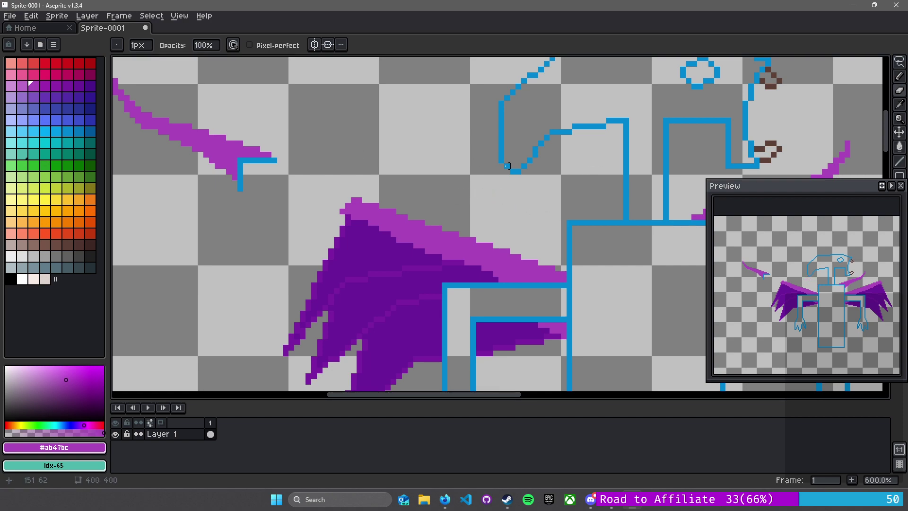
left_click_drag(444, 165, 494, 181)
left_click(901, 60)
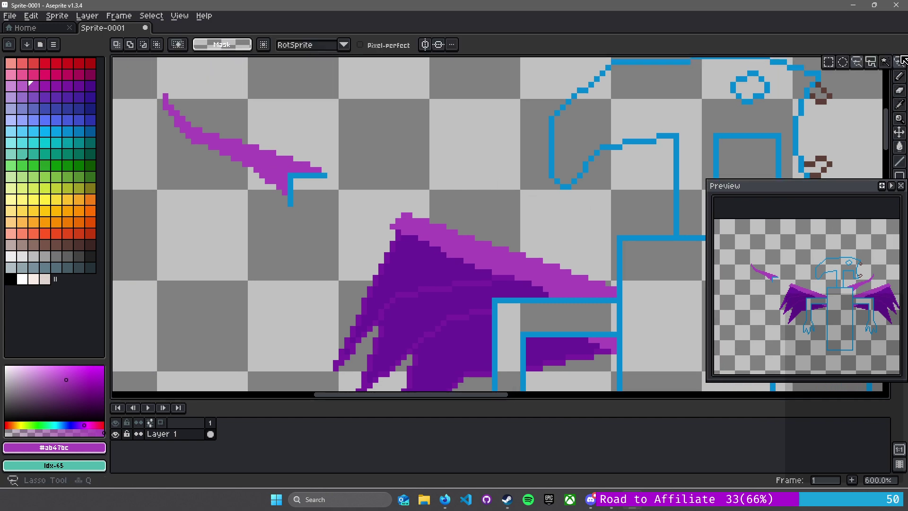
mouse_move(158, 80)
left_mouse_down()
mouse_move(255, 101)
mouse_move(340, 174)
mouse_move(319, 219)
mouse_move(223, 215)
mouse_move(159, 147)
mouse_move(148, 102)
mouse_move(160, 81)
left_mouse_up()
mouse_move(230, 150)
left_mouse_down()
mouse_move(395, 163)
mouse_move(556, 213)
mouse_move(393, 189)
mouse_move(353, 168)
mouse_move(347, 148)
mouse_move(181, 110)
left_mouse_up()
scroll(547, 214, "down", 3)
scroll(588, 232, "up", 2)
scroll(593, 237, "down", 1)
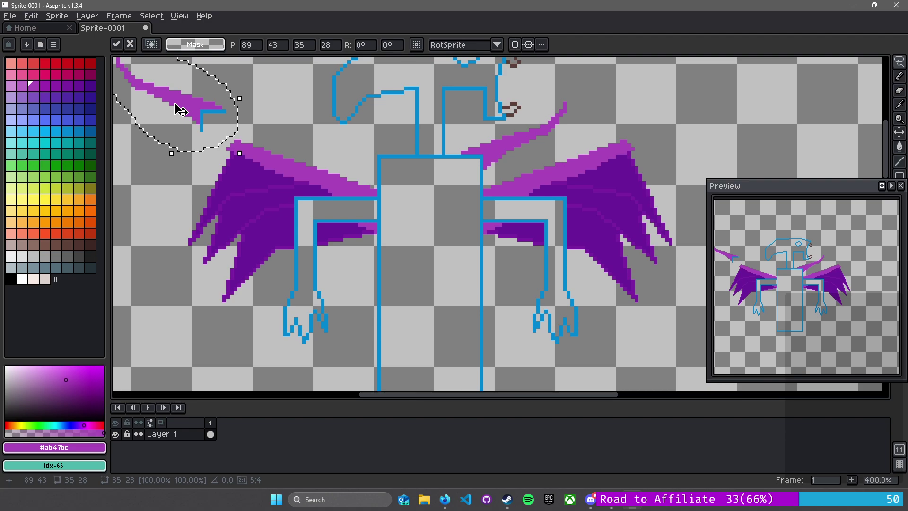
key("ctrl+z")
key("ctrl+z")
Lasso the mirrored spike, attach a copy of it to the body's left shoulder, and erase the blue fragment from the detached spike
mouse_move(248, 136)
left_mouse_down()
mouse_move(397, 181)
mouse_move(366, 176)
left_mouse_up()
scroll(379, 182, "down", 2)
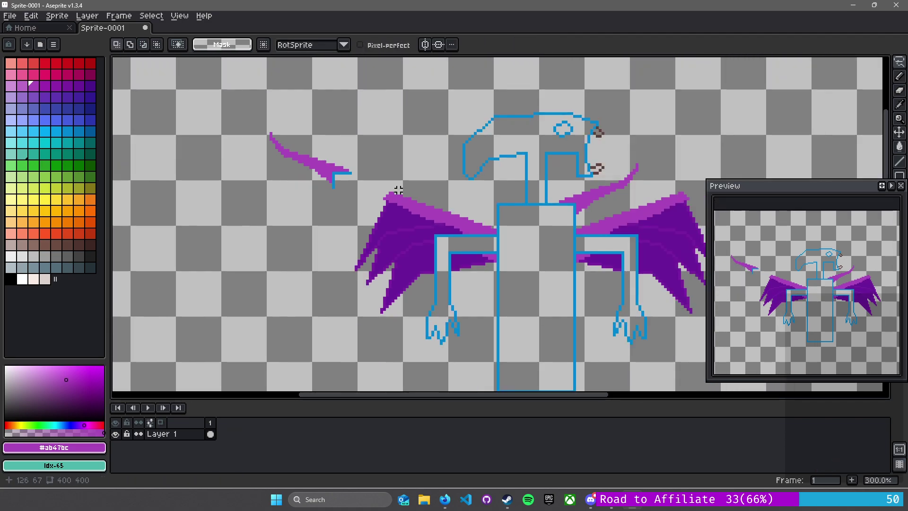
scroll(433, 195, "up", 1)
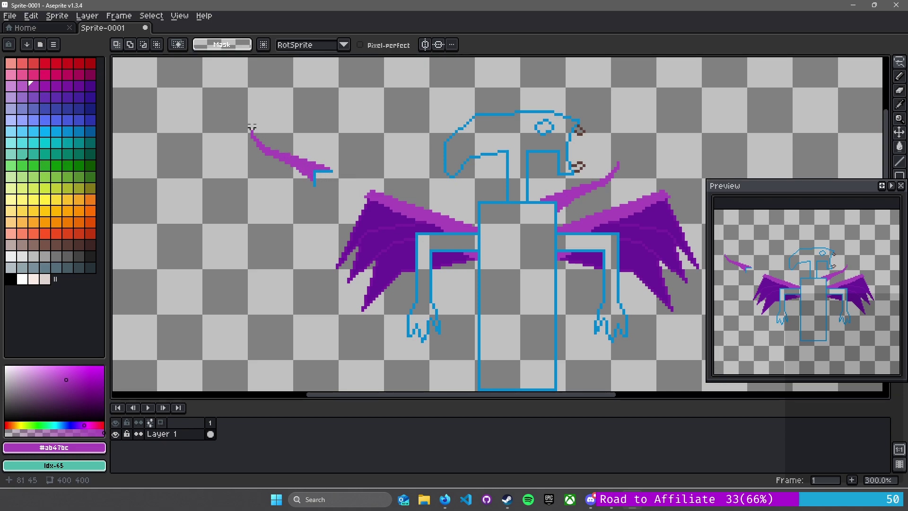
mouse_move(235, 122)
left_mouse_down()
mouse_move(204, 151)
mouse_move(235, 121)
left_mouse_up()
left_click(309, 166)
mouse_move(309, 166)
left_mouse_down()
mouse_move(464, 203)
mouse_move(425, 210)
mouse_move(294, 162)
mouse_move(348, 145)
left_mouse_up()
key("ctrl+d")
scroll(322, 184, "up", 4)
key("b")
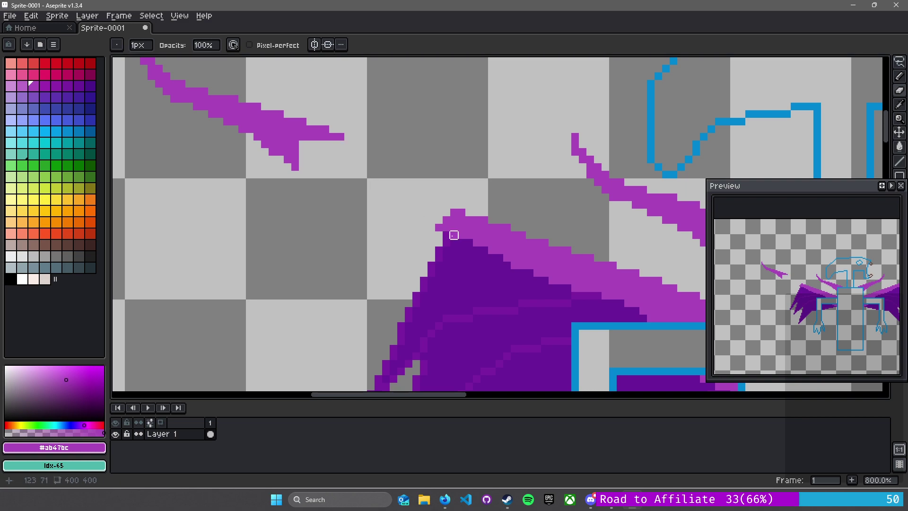
Draw two parallel dark purple #6a1b9a lines joining the left wing's tip to the detached spike and fill the gap between them
left_click(469, 280, "alt")
scroll(531, 236, "down", 2)
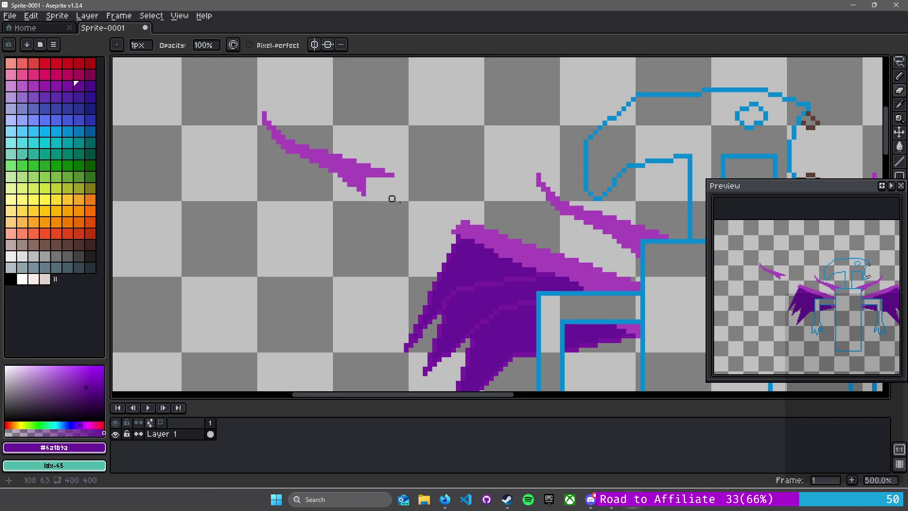
key("b")
scroll(440, 222, "up", 2)
left_click(469, 215)
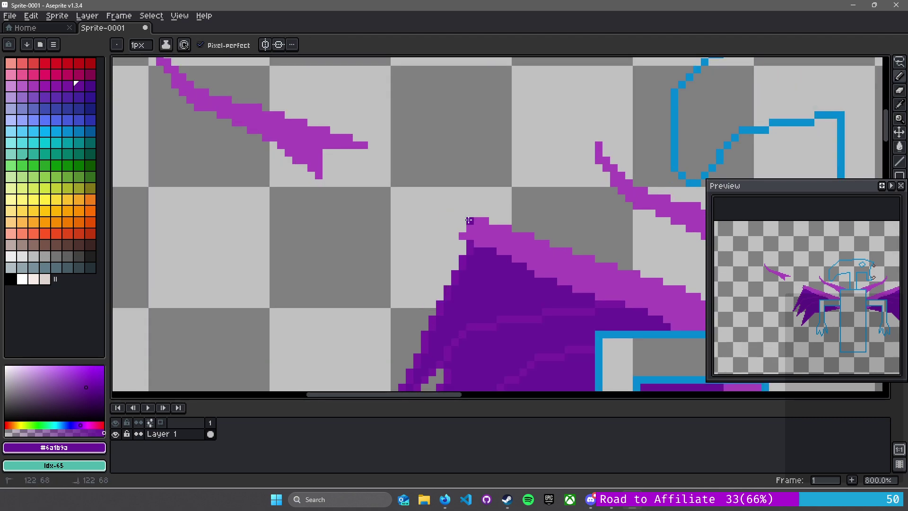
left_click(341, 153, "shift")
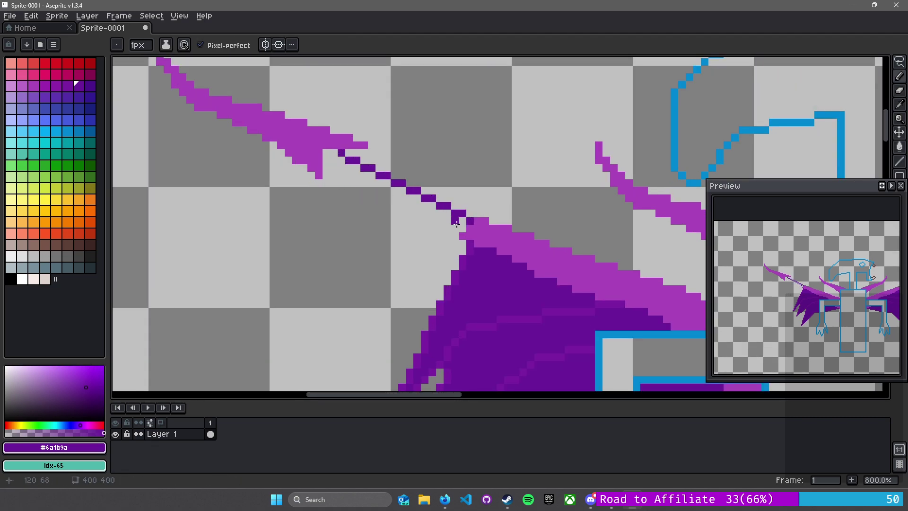
left_click(326, 163, "shift")
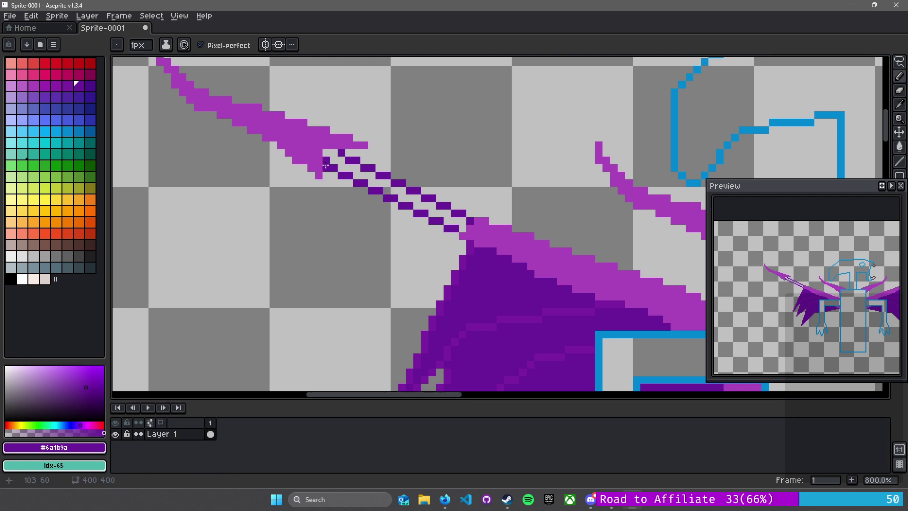
key("g")
left_click(333, 160)
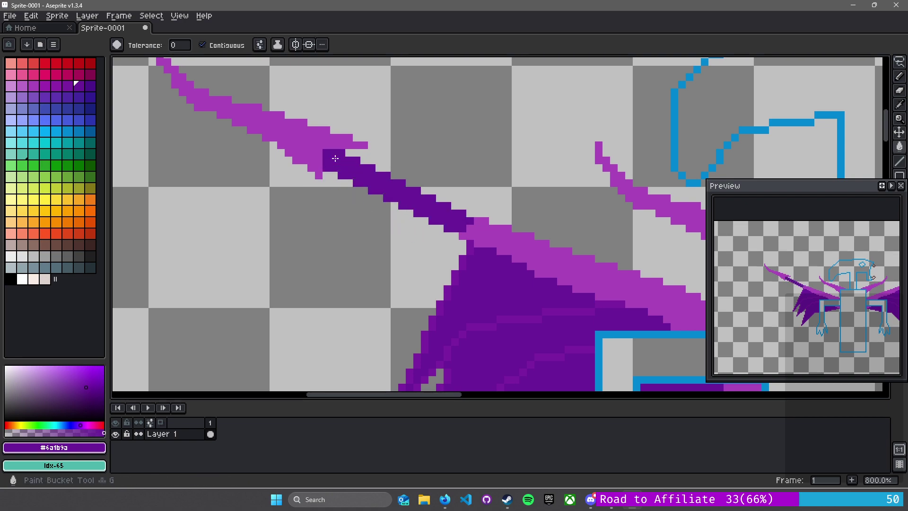
Trim the detached spike's barb and build up its base in light purple #ab47bc into a broad head over the dark shaft
key("b")
key("ctrl+z")
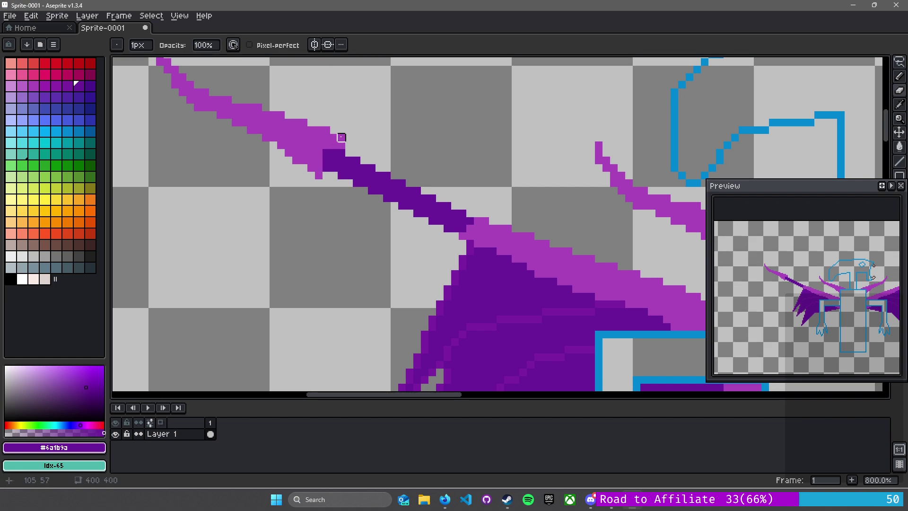
left_click(342, 140, "alt")
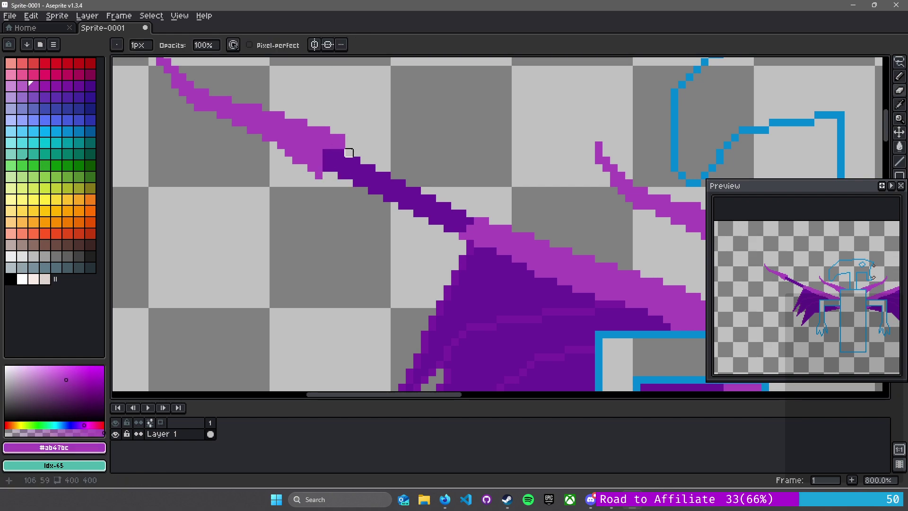
key("b")
left_click(342, 130)
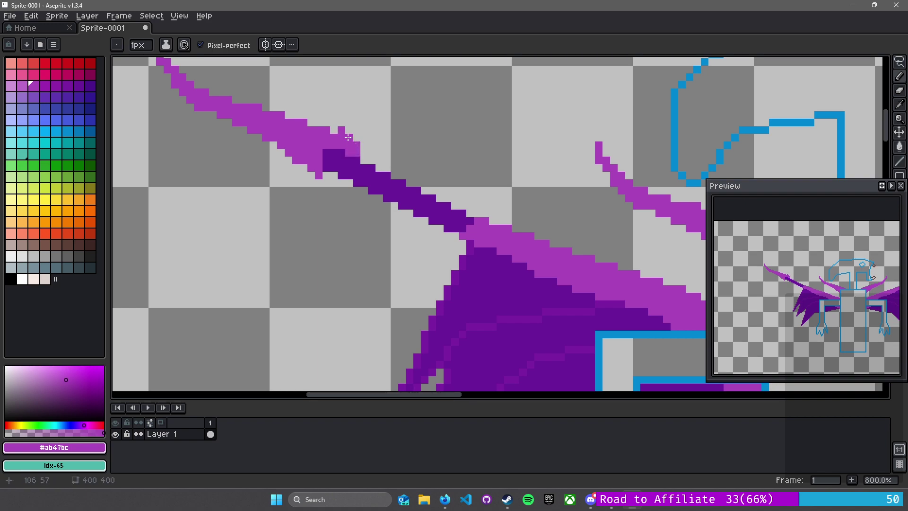
left_click(331, 184)
left_click_drag(352, 159, 335, 160)
left_click(330, 167)
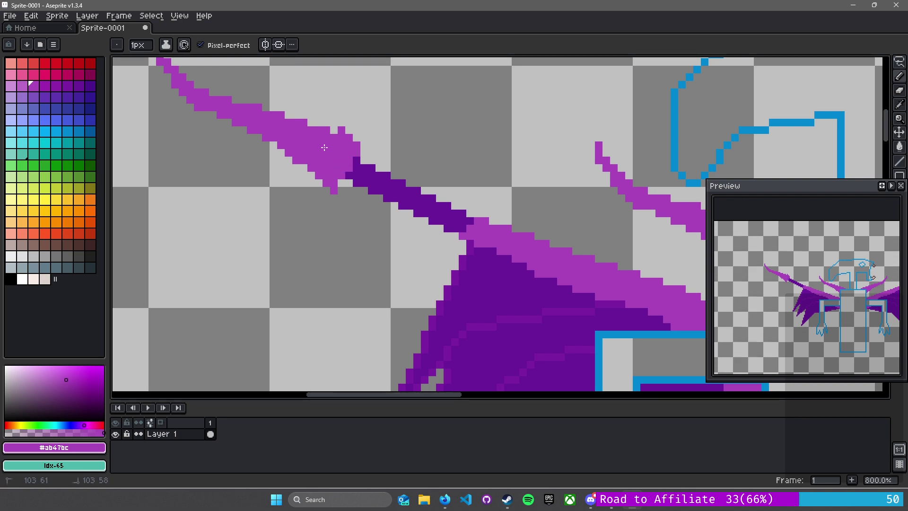
scroll(323, 147, "down", 2)
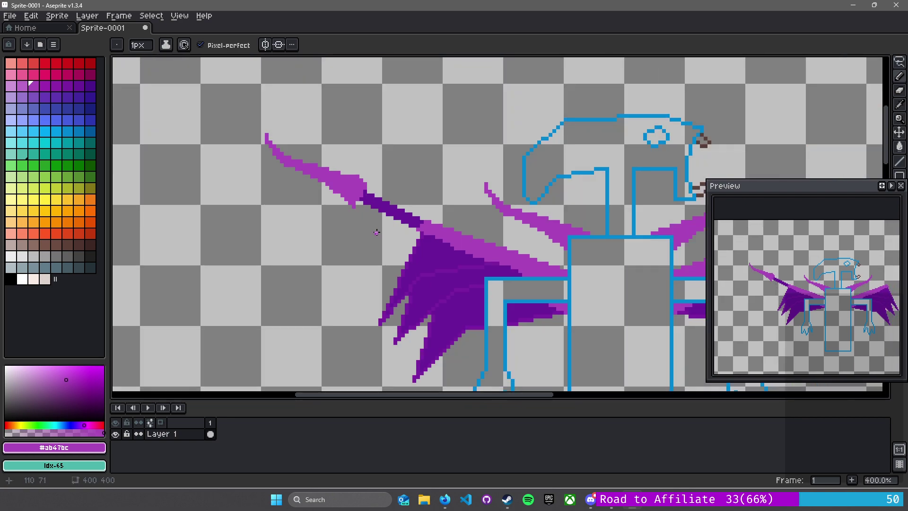
scroll(365, 172, "up", 2)
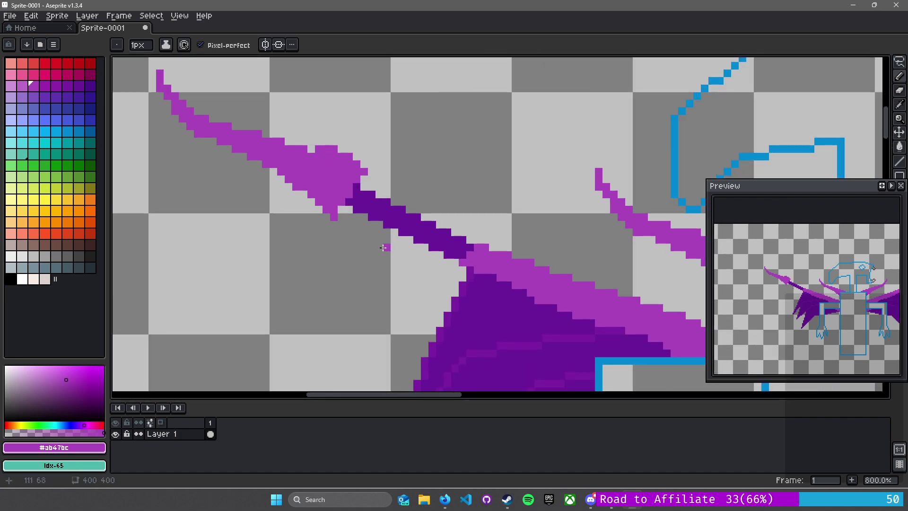
Draw four short red Idx-6 dashes along the stepped underside of the dark purple shaft joining the left wing to the spike
left_click(78, 63)
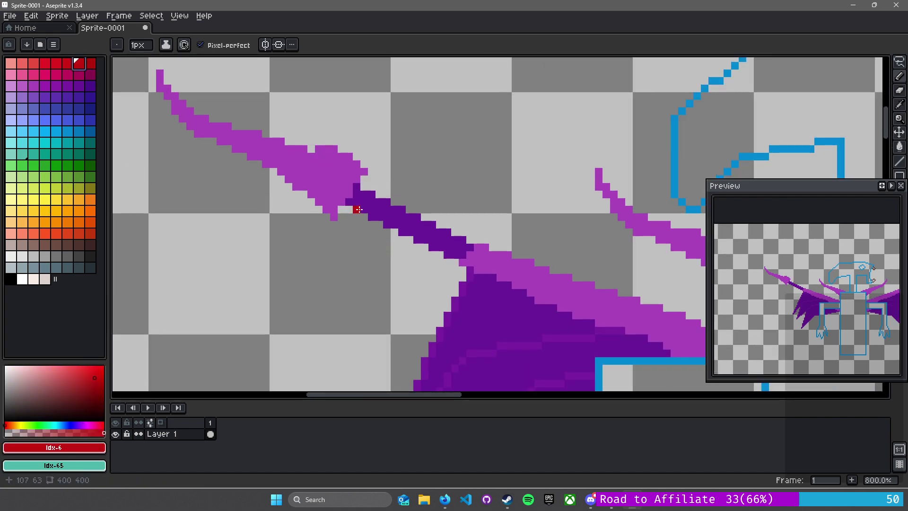
mouse_move(356, 209)
left_mouse_down()
mouse_move(416, 247)
mouse_move(462, 255)
left_mouse_up()
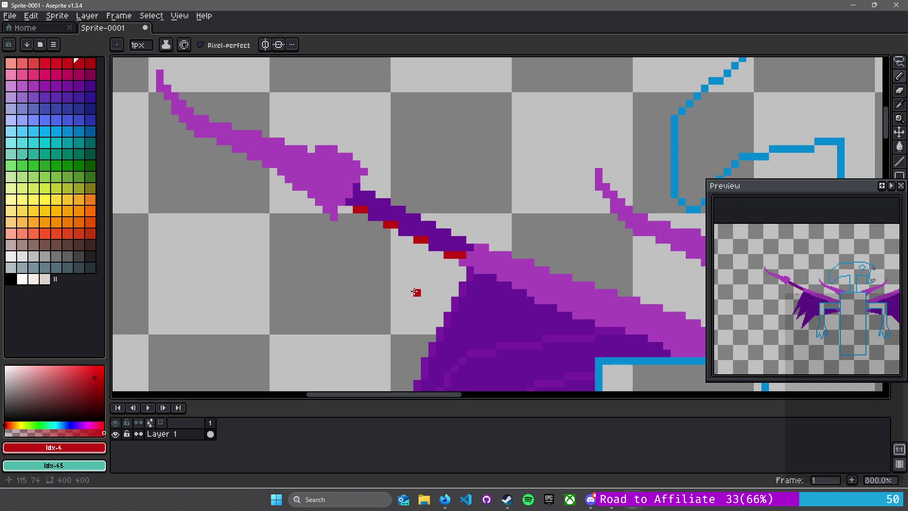
scroll(415, 292, "up", 2)
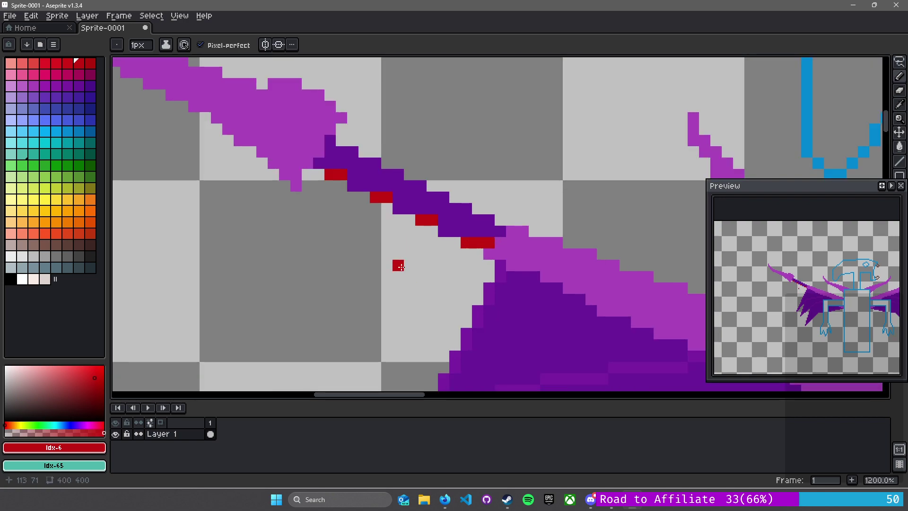
Recolour the four dashes beneath the dark purple shaft to light green Idx-73
left_click(21, 165)
left_click_drag(328, 176, 340, 175)
key("g")
left_click(381, 197)
left_click(432, 220)
left_click(477, 242)
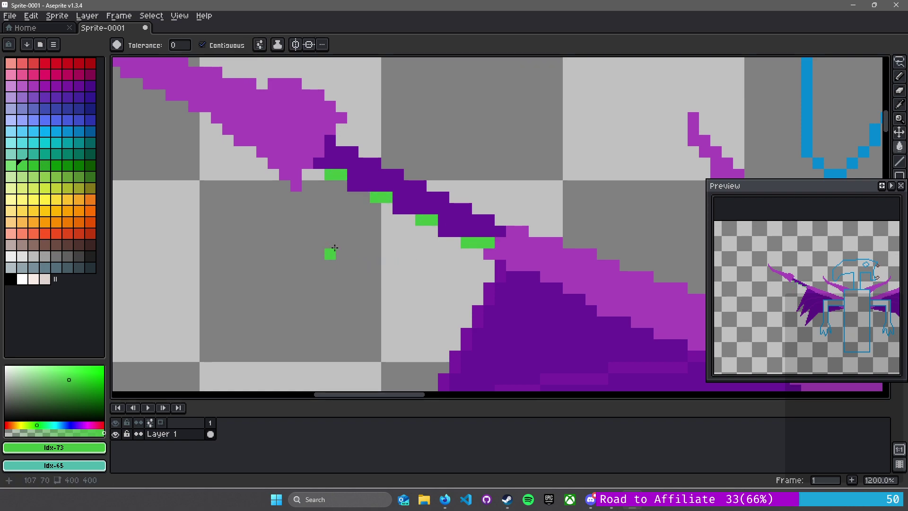
Draw two small filled leaves in green Idx-74 hanging below the dashes along the dark purple shaft
scroll(378, 237, "up", 4)
scroll(428, 225, "down", 3)
left_click(33, 165)
left_click(439, 236)
scroll(438, 236, "down", 1)
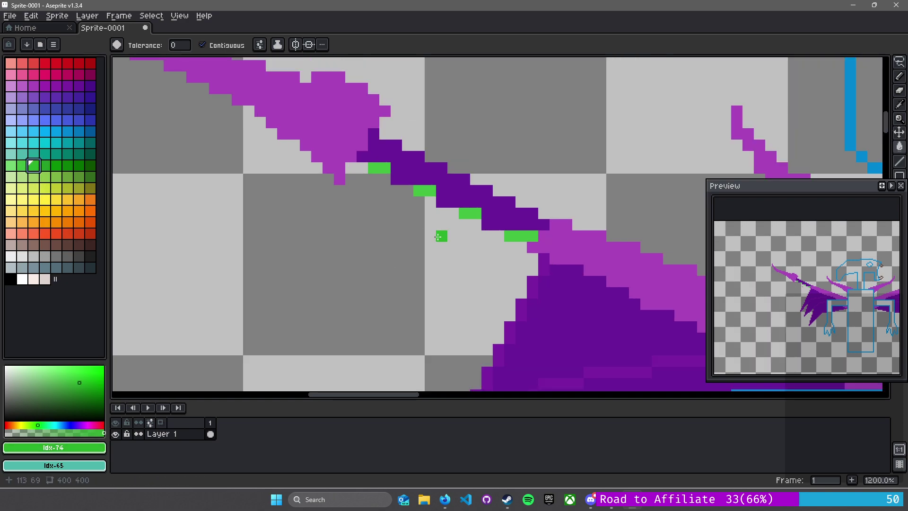
scroll(438, 237, "up", 3)
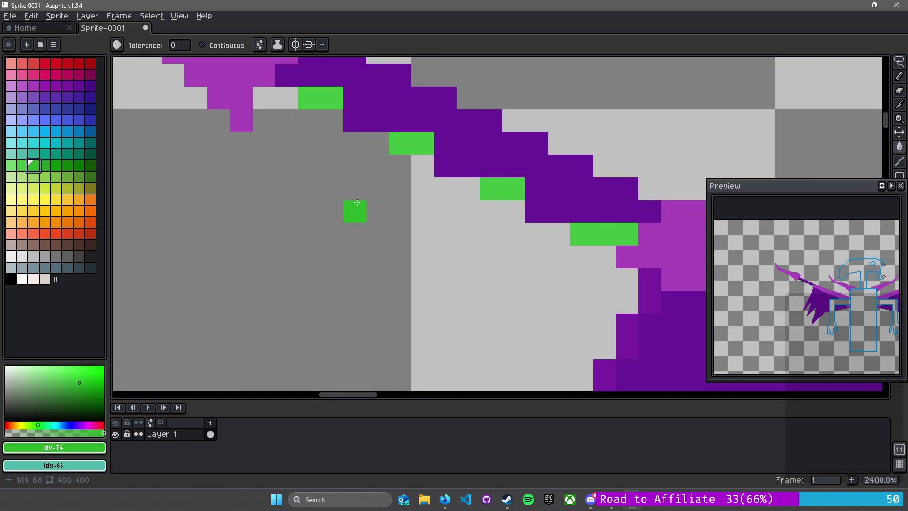
key("b")
scroll(362, 203, "down", 1)
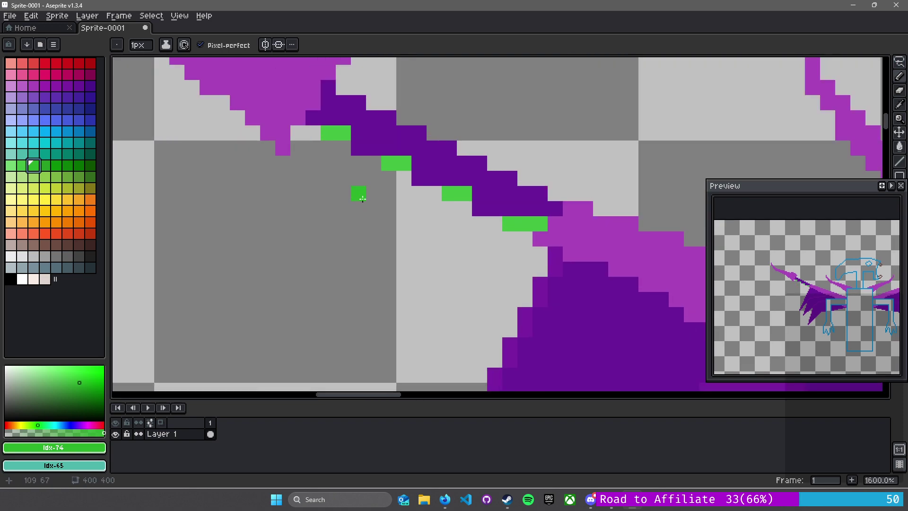
scroll(415, 225, "down", 3)
scroll(414, 225, "up", 3)
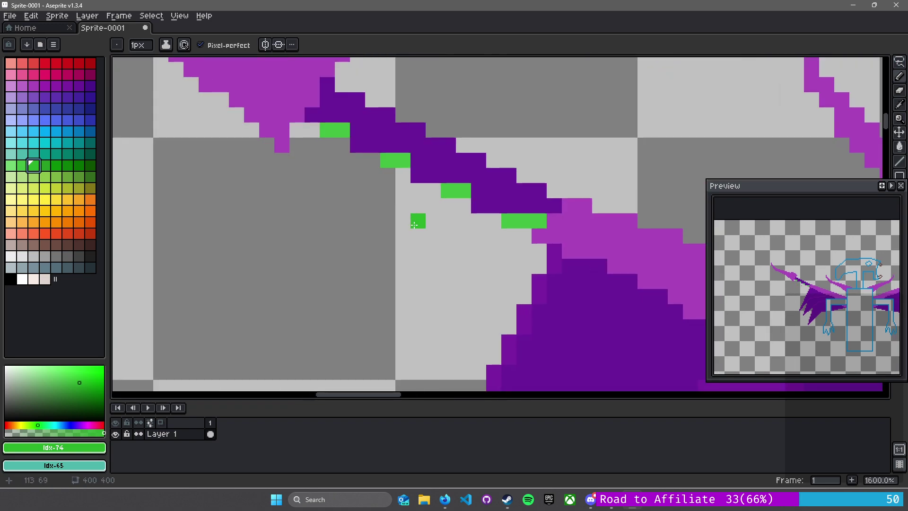
mouse_move(379, 178)
left_mouse_down()
mouse_move(385, 213)
mouse_move(371, 234)
mouse_move(352, 193)
mouse_move(368, 214)
mouse_move(373, 191)
left_mouse_up()
left_click(367, 214)
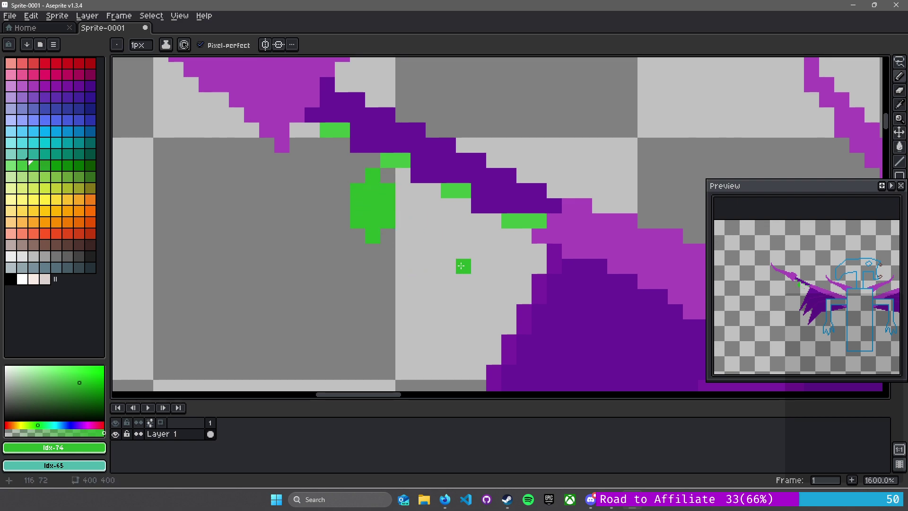
mouse_move(492, 244)
left_mouse_down()
mouse_move(493, 236)
mouse_move(493, 266)
mouse_move(478, 281)
mouse_move(509, 266)
mouse_move(505, 252)
mouse_move(463, 281)
left_mouse_up()
key("e")
scroll(377, 296, "down", 5)
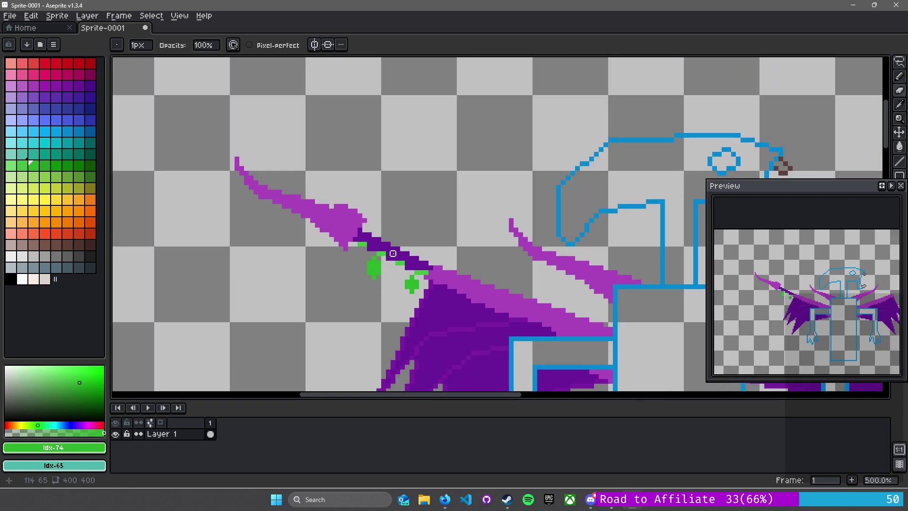
Sample the leaf green #2baf2b and pencil three diagonal vine strands wrapping across the dark purple shaft
scroll(394, 253, "up", 7)
left_click(320, 298, "alt")
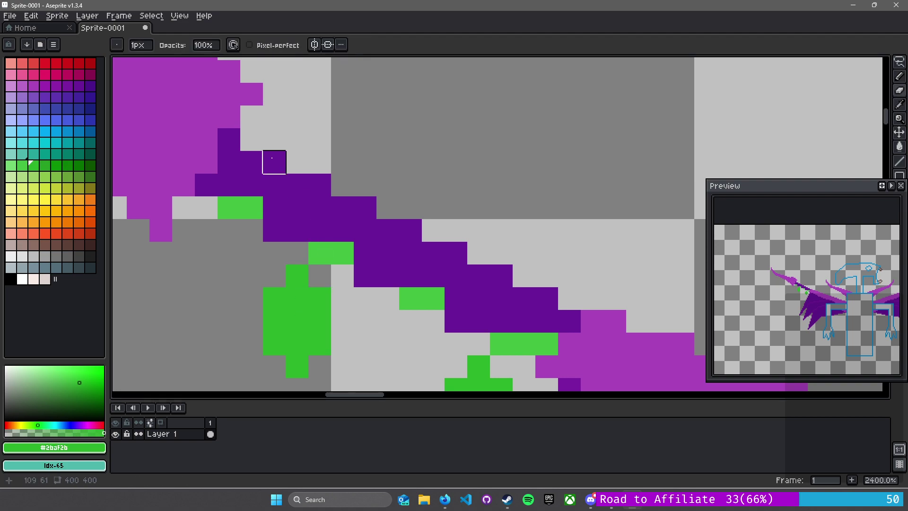
key("b")
left_click(297, 207)
left_click(274, 230)
left_click_drag(307, 208, 325, 186)
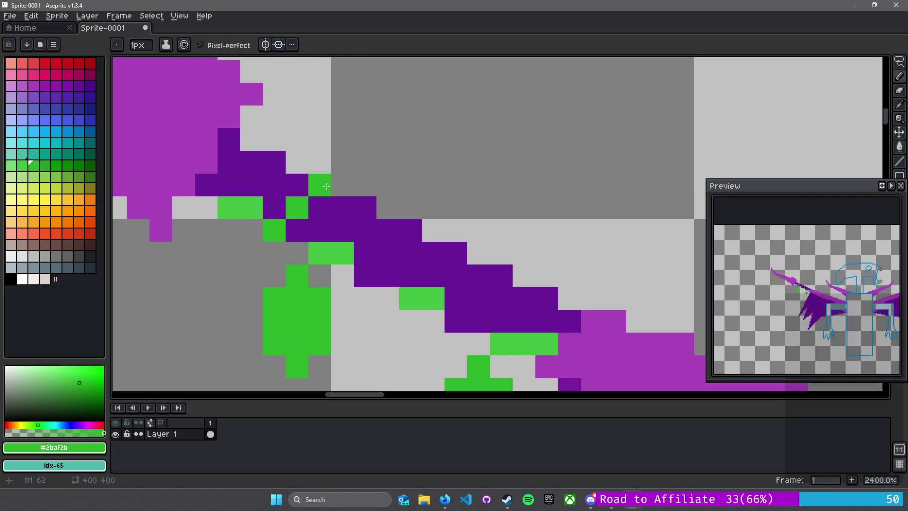
left_click_drag(365, 275, 417, 234)
left_click_drag(456, 321, 497, 274)
key("ctrl+z")
left_click(456, 320)
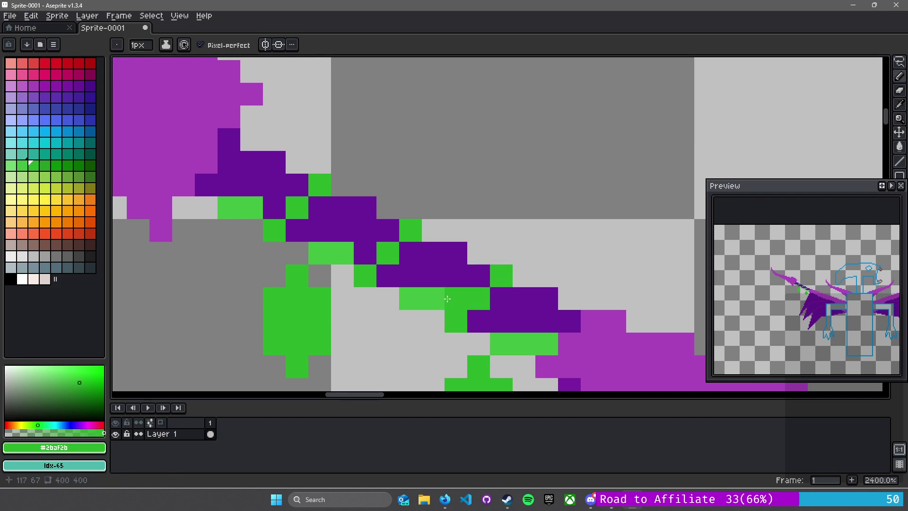
scroll(418, 305, "down", 7)
scroll(418, 373, "down", 1)
scroll(421, 372, "up", 1)
scroll(411, 340, "up", 1)
scroll(411, 339, "down", 1)
scroll(411, 337, "down", 2)
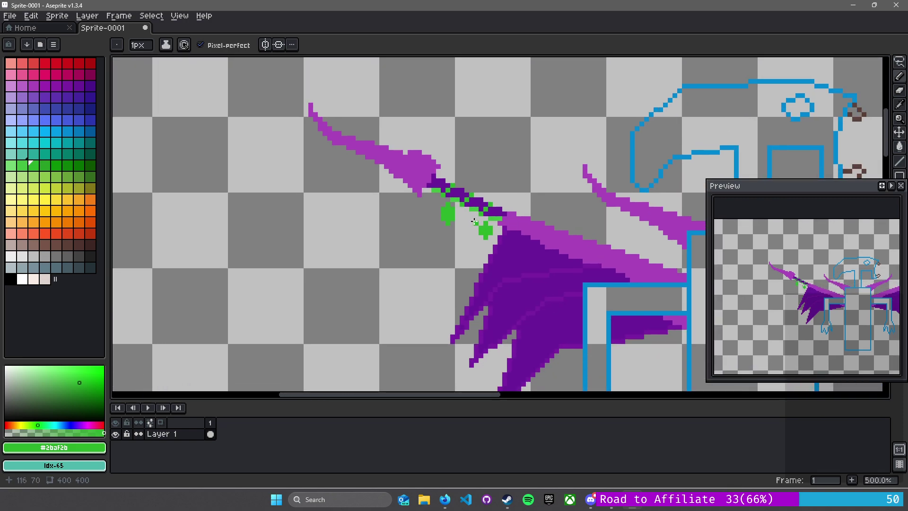
left_click_drag(436, 261, 364, 232)
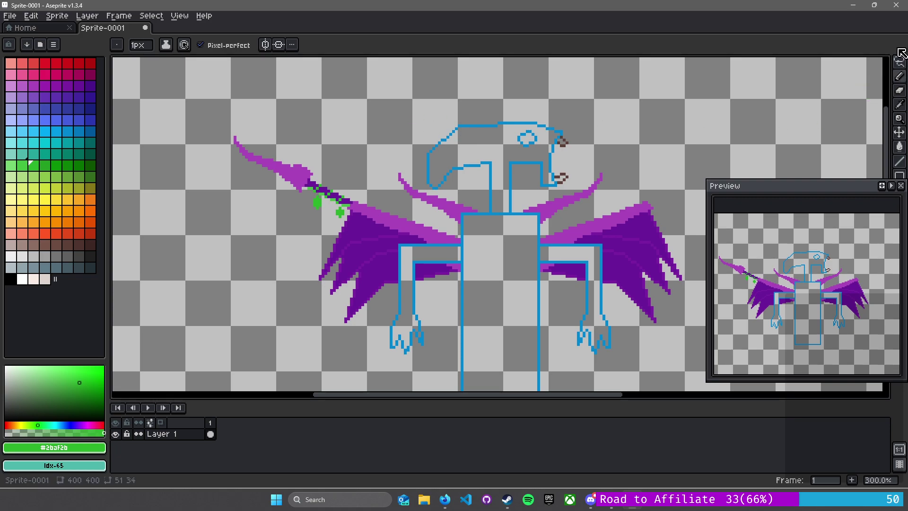
Add a new layer named Head and rename the original artwork layer No head
left_click_drag(899, 62, 858, 62)
scroll(550, 122, "up", 2)
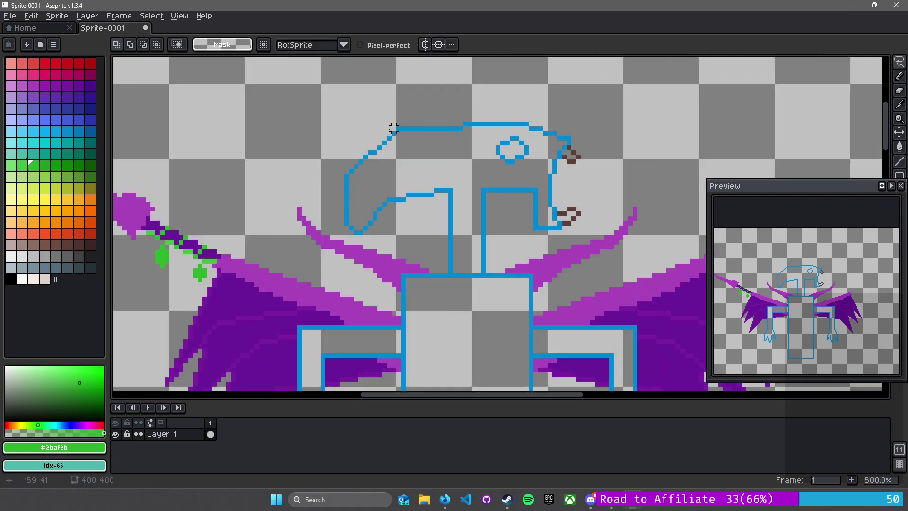
right_click(172, 434)
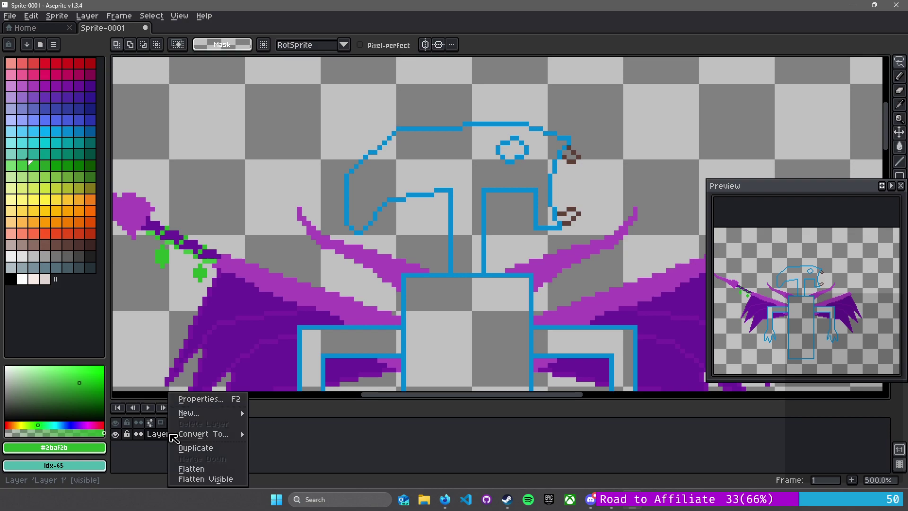
mouse_move(212, 413)
left_click(304, 415)
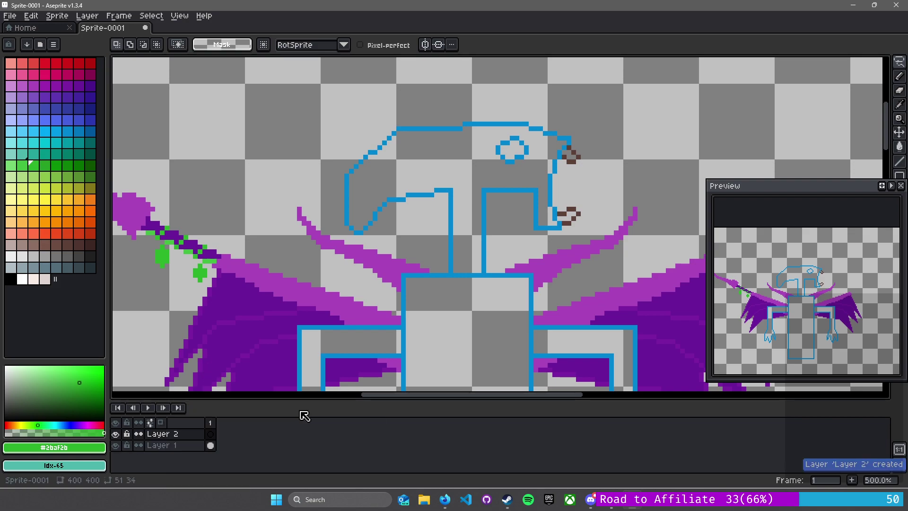
double_click(163, 434)
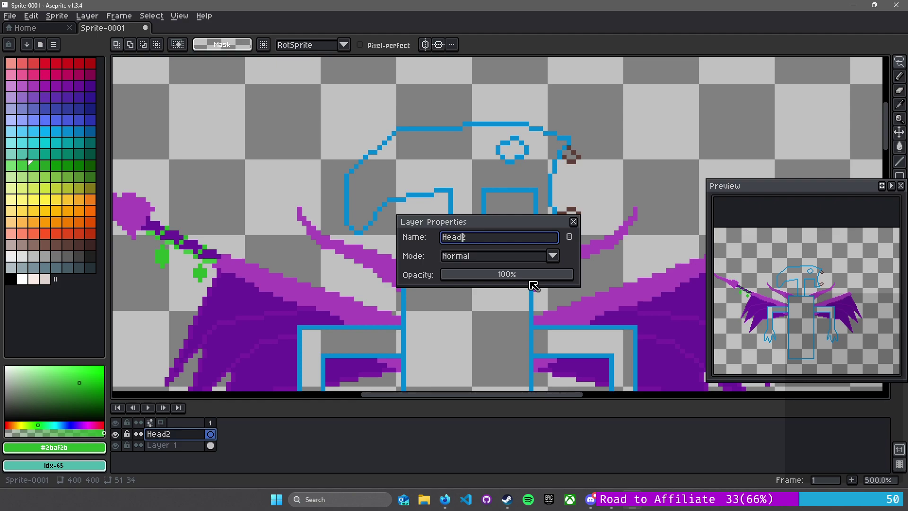
key("Return")
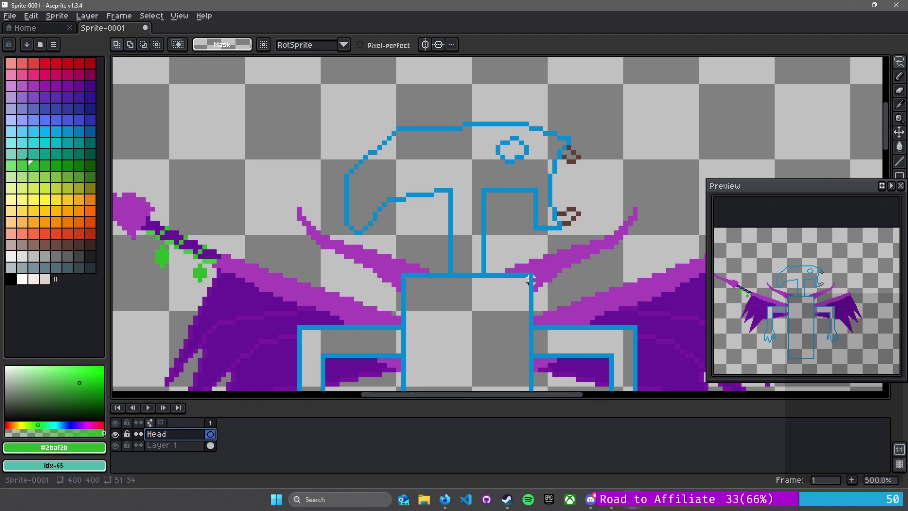
double_click(173, 446)
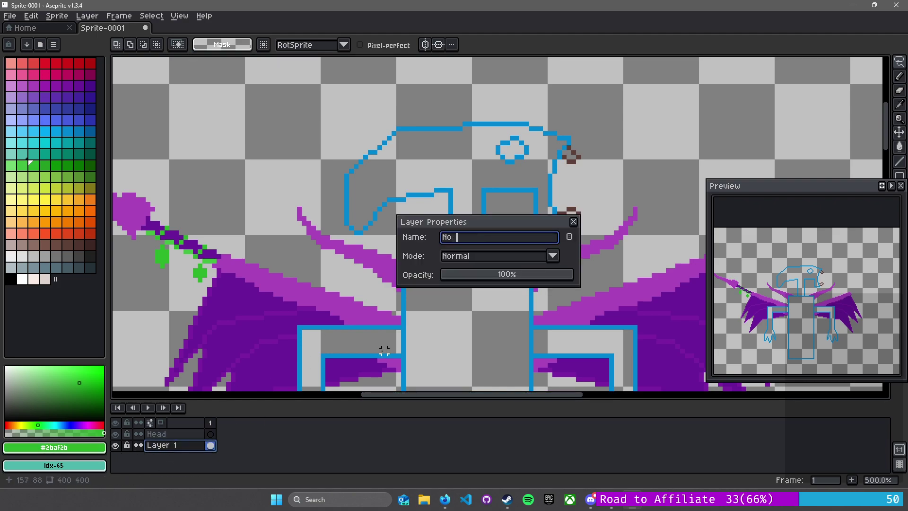
key("Return")
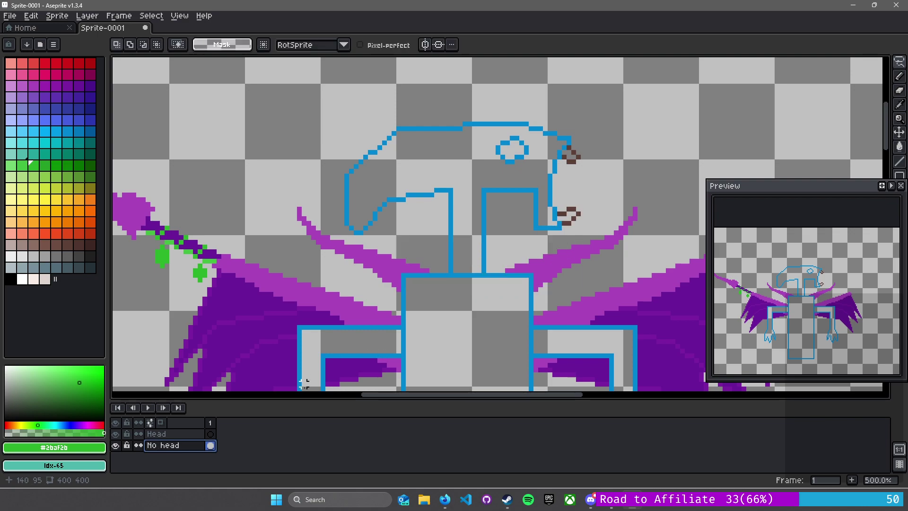
left_click(181, 433)
mouse_move(353, 115)
left_mouse_down()
mouse_move(489, 95)
mouse_move(602, 156)
mouse_move(597, 189)
mouse_move(574, 228)
mouse_move(517, 252)
left_mouse_up()
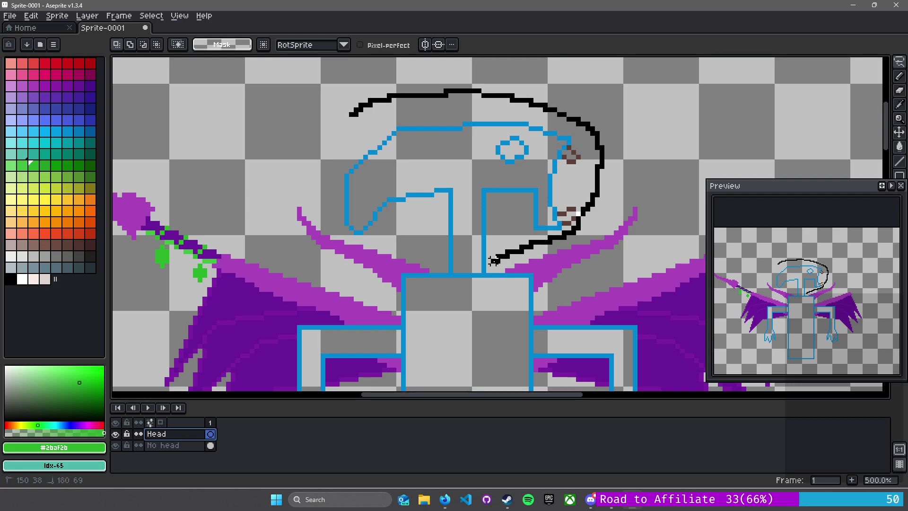
mouse_move(450, 271)
left_mouse_down()
mouse_move(428, 241)
mouse_move(386, 237)
mouse_move(327, 122)
mouse_move(352, 114)
left_mouse_up()
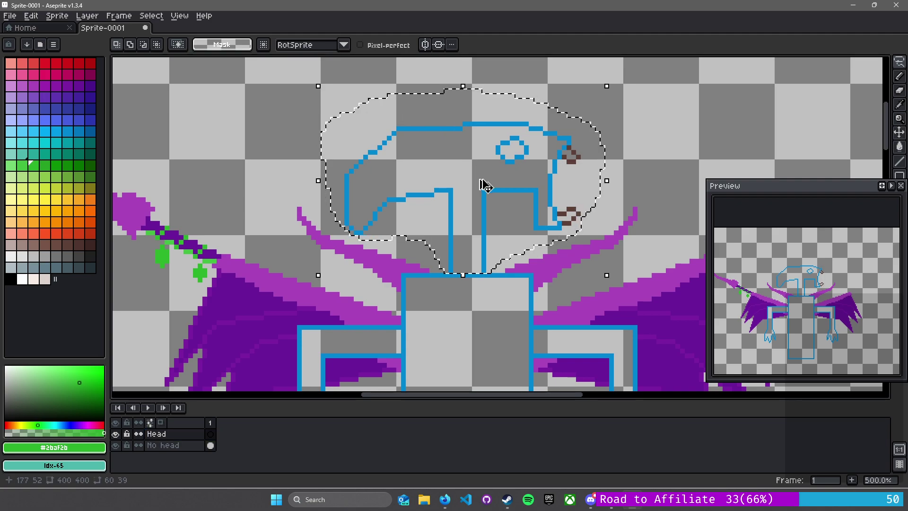
key("ctrl+d")
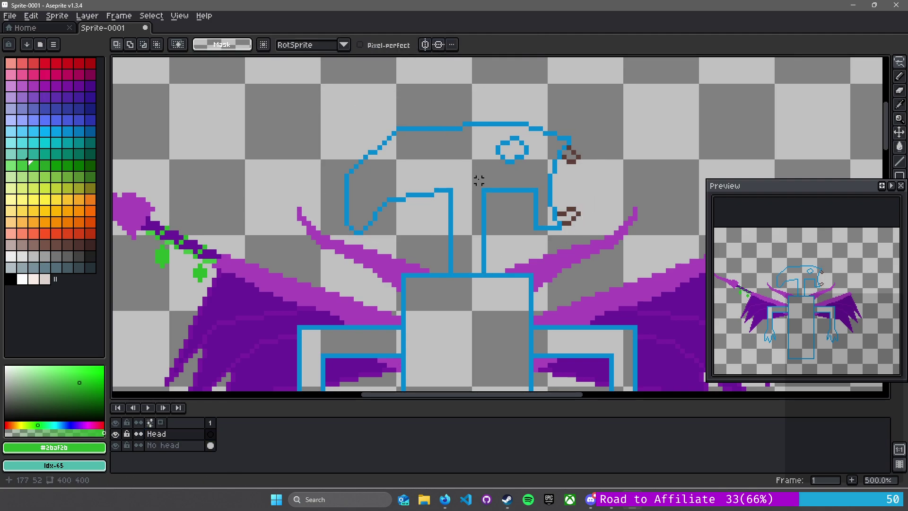
Lasso the head and neck on the No head layer and move them in place onto the Head layer by cut and paste
key("alt+Down")
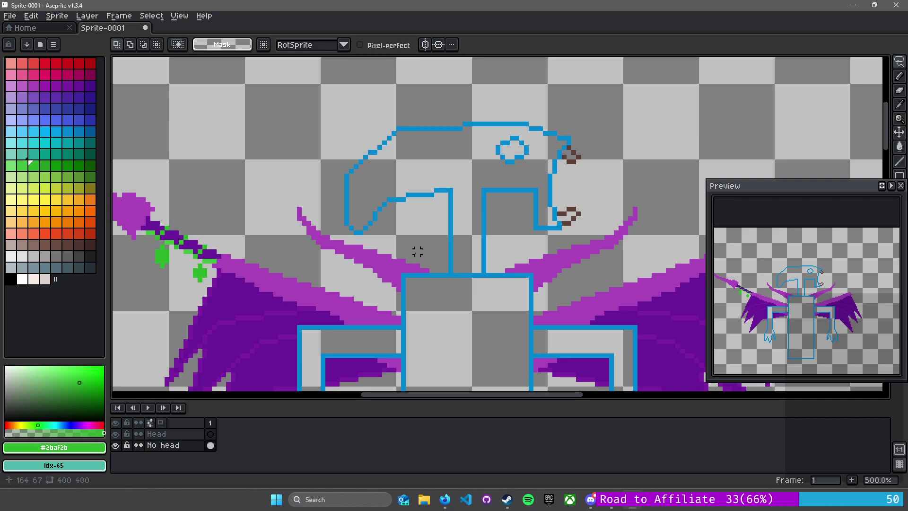
mouse_move(446, 270)
left_mouse_down()
mouse_move(493, 269)
mouse_move(506, 250)
mouse_move(587, 226)
mouse_move(598, 157)
mouse_move(487, 87)
mouse_move(290, 114)
mouse_move(347, 232)
mouse_move(416, 241)
mouse_move(447, 271)
left_mouse_up()
key("ctrl+z")
key("ctrl+z")
key("Delete")
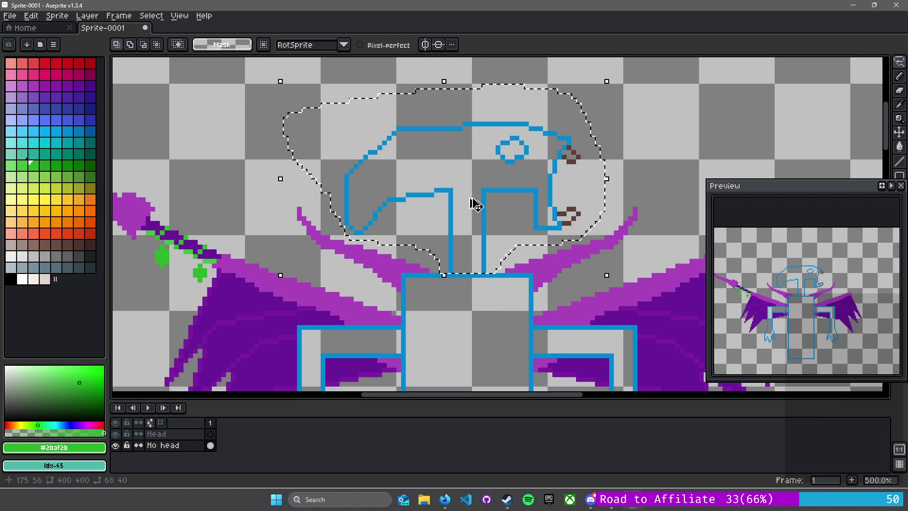
key("ctrl+x")
left_click(175, 434)
key("ctrl+v")
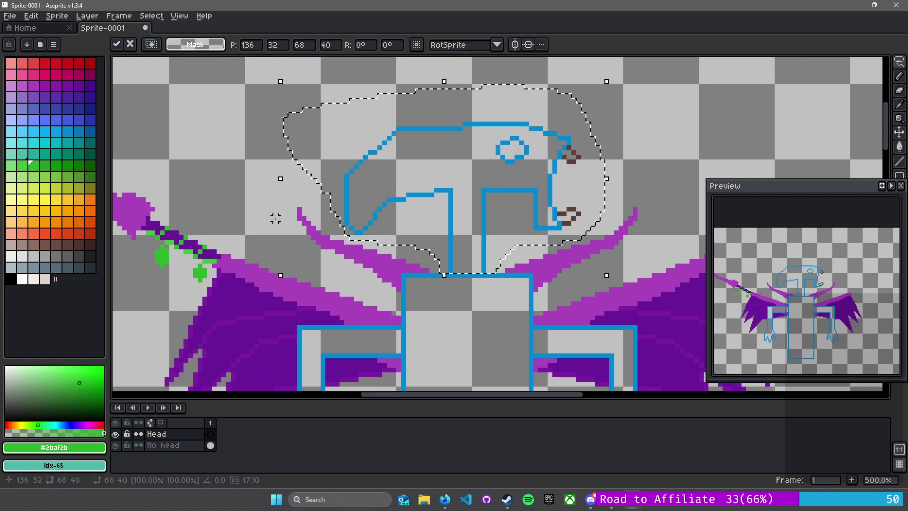
left_click(286, 147)
Toggle the Head layer's visibility off and on to check which parts of the creature it holds
scroll(355, 174, "down", 2)
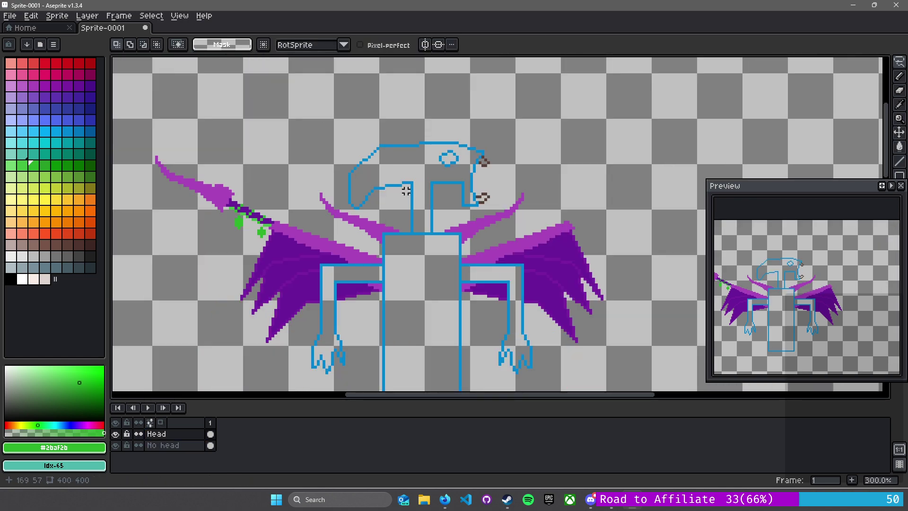
left_click_drag(408, 187, 489, 158)
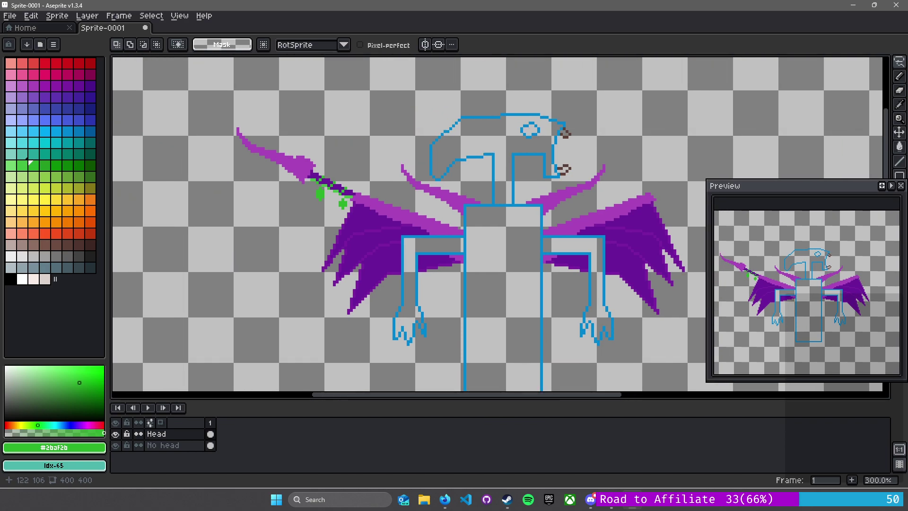
left_click(116, 434)
left_click(115, 434)
left_click(115, 434)
left_click(115, 433)
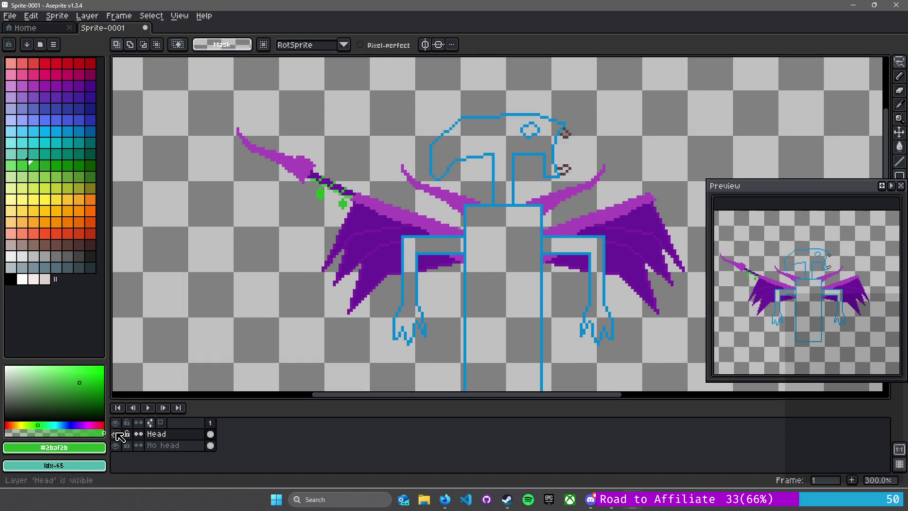
Make the No head layer active, try lassoing the left wing's extended tip, and clear the selection
left_click(161, 446)
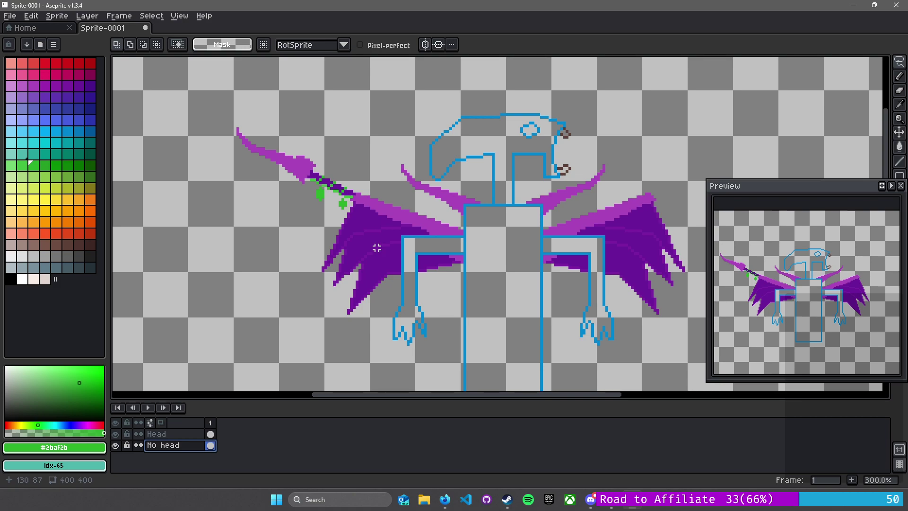
scroll(445, 205, "down", 1)
left_click_drag(446, 188, 359, 148)
scroll(350, 164, "down", 1)
scroll(350, 165, "up", 2)
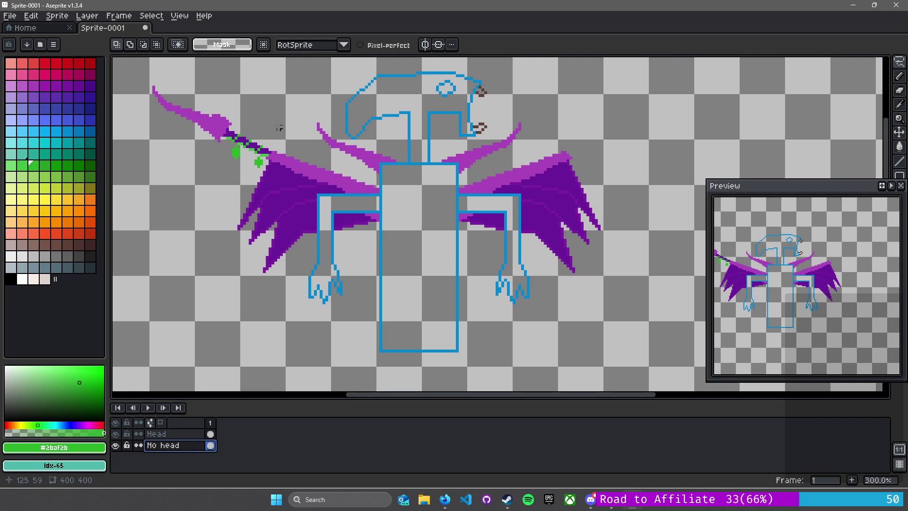
scroll(293, 134, "left", 2)
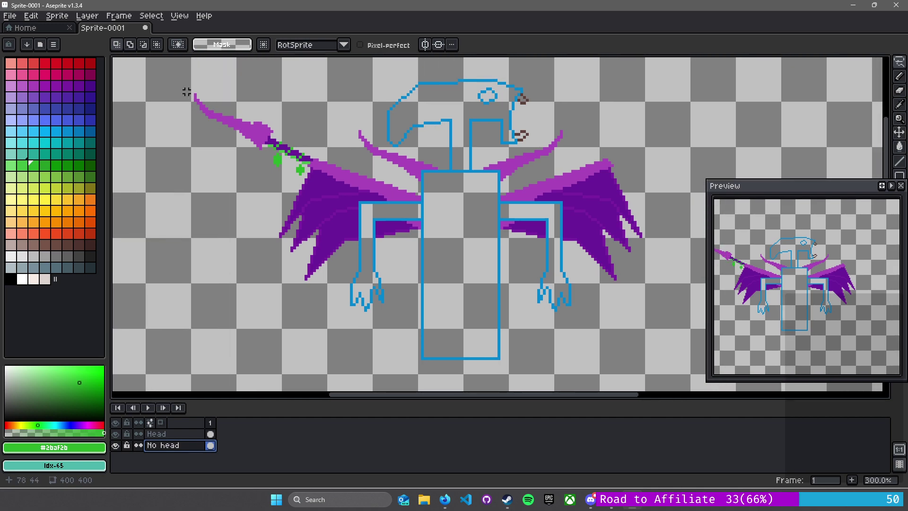
mouse_move(181, 86)
left_mouse_down()
mouse_move(346, 113)
mouse_move(387, 159)
mouse_move(366, 139)
left_mouse_up()
key("ctrl+d")
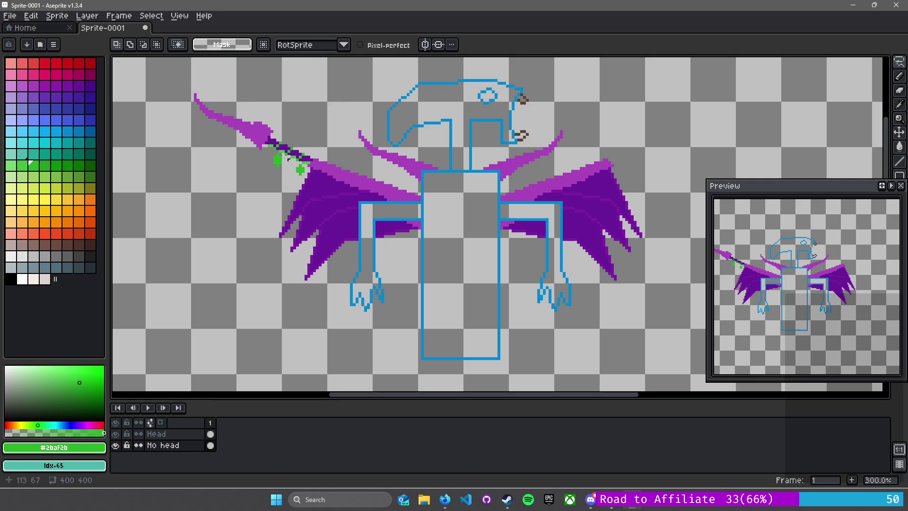
Lasso the creature's left half on the No head layer and place a duplicate of it further left
mouse_move(177, 80)
left_mouse_down()
mouse_move(316, 139)
mouse_move(319, 129)
mouse_move(362, 122)
mouse_move(385, 140)
mouse_move(450, 157)
mouse_move(456, 354)
mouse_move(445, 378)
mouse_move(330, 339)
mouse_move(179, 82)
left_mouse_up()
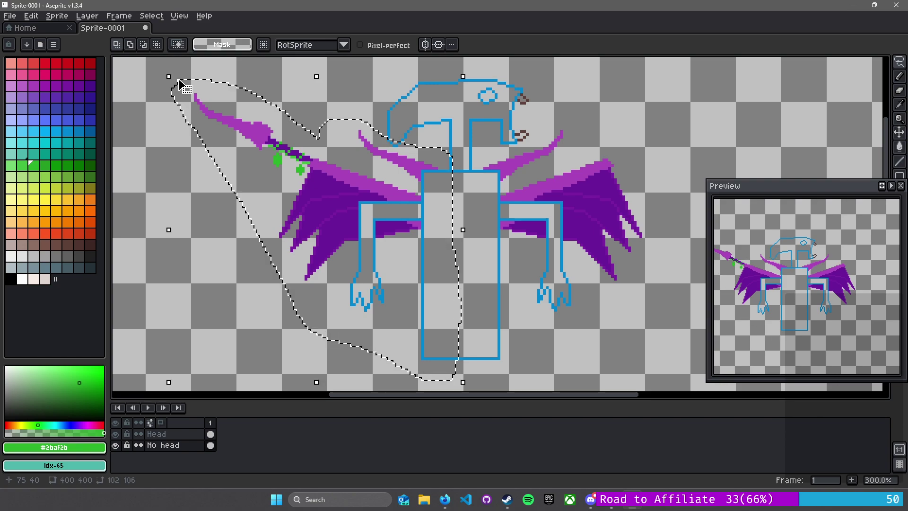
left_click(298, 200)
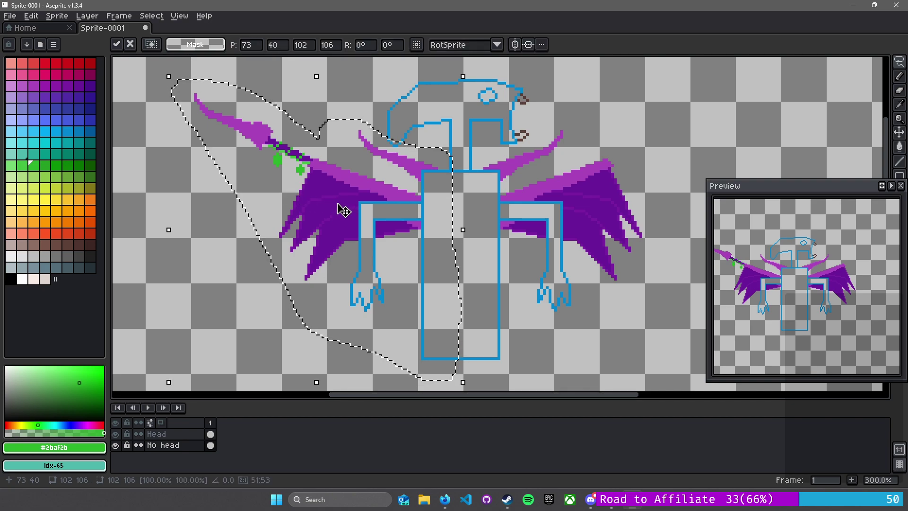
key("Return")
mouse_move(351, 211)
left_mouse_down()
mouse_move(245, 223)
mouse_move(218, 214)
left_mouse_up()
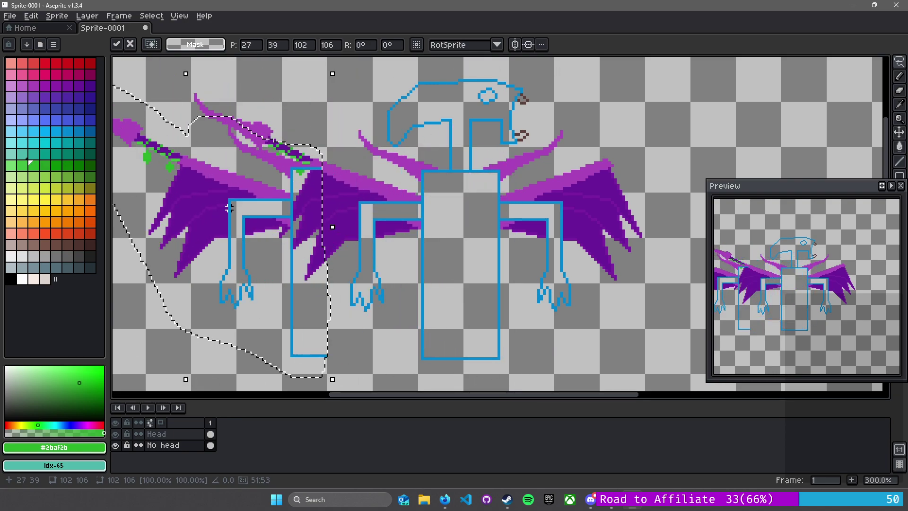
Flip the duplicated half horizontally and place it at 37, 182 in the empty lower-left area of the canvas
scroll(325, 223, "down", 3)
scroll(326, 220, "up", 4)
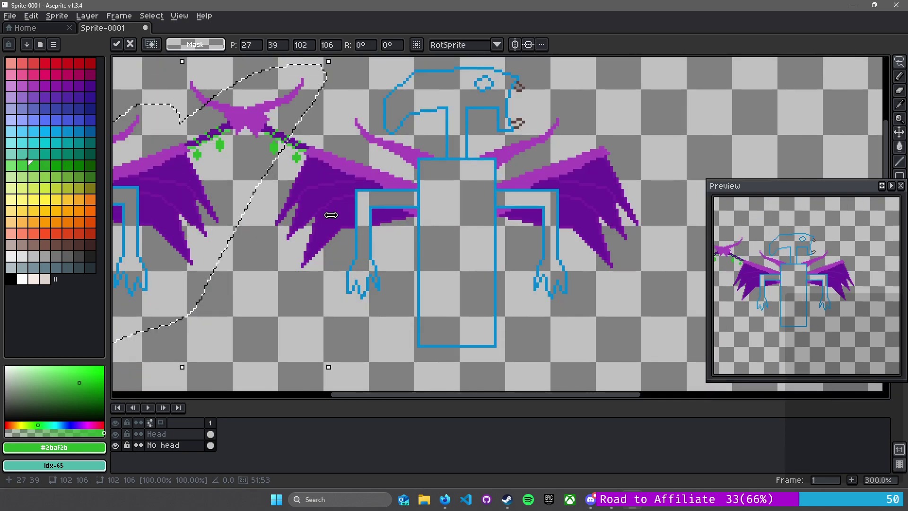
scroll(368, 142, "down", 2)
left_click_drag(368, 142, 372, 271)
scroll(535, 197, "up", 3)
left_click_drag(476, 145, 518, 301)
scroll(482, 226, "down", 4)
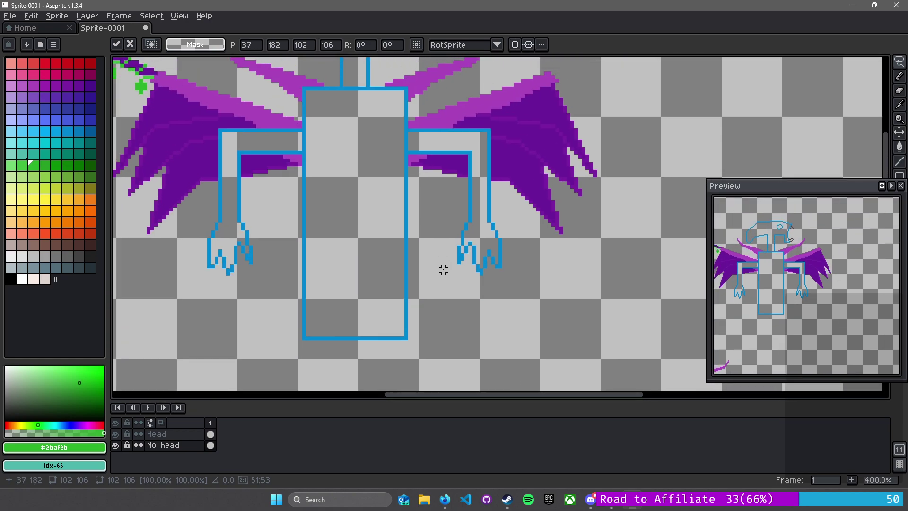
key("Return")
Erase the base of the light purple spike on the creature's right shoulder
scroll(446, 223, "up", 4)
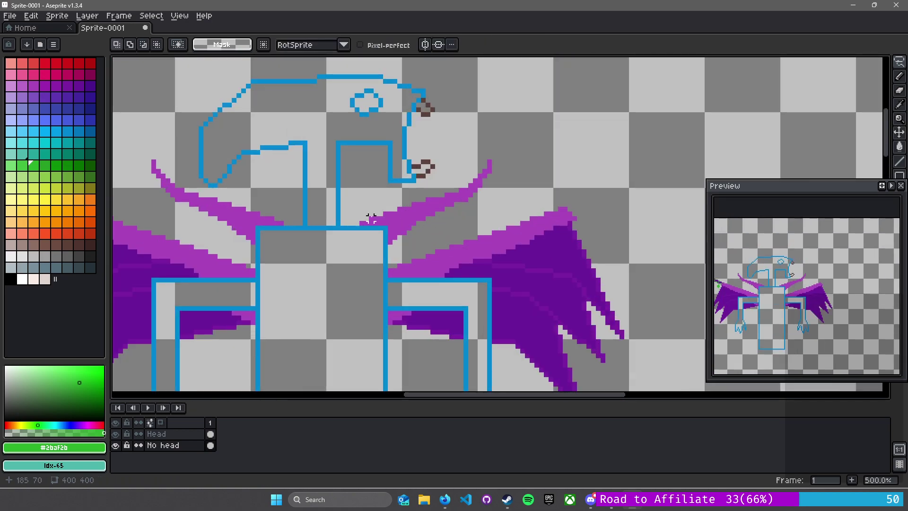
key("b")
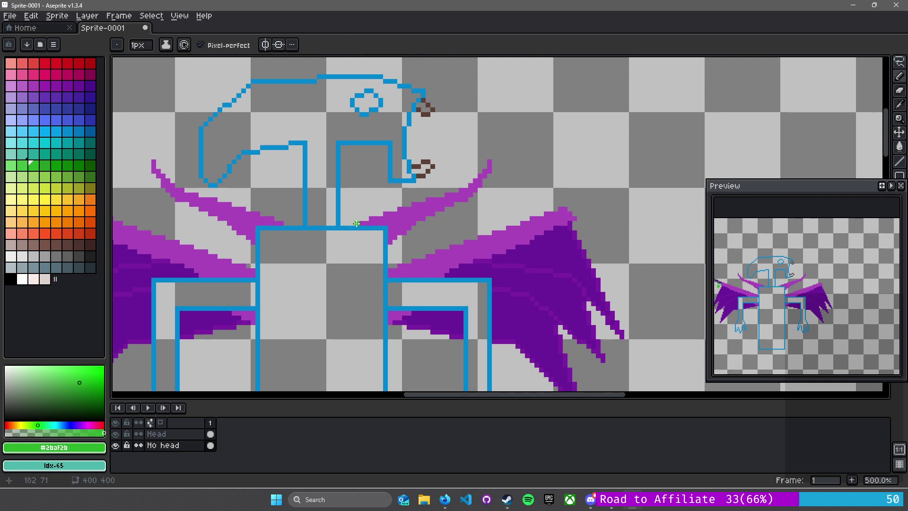
key("l")
left_click_drag(360, 222, 423, 219)
left_click_drag(390, 247, 391, 228)
key("ctrl+z")
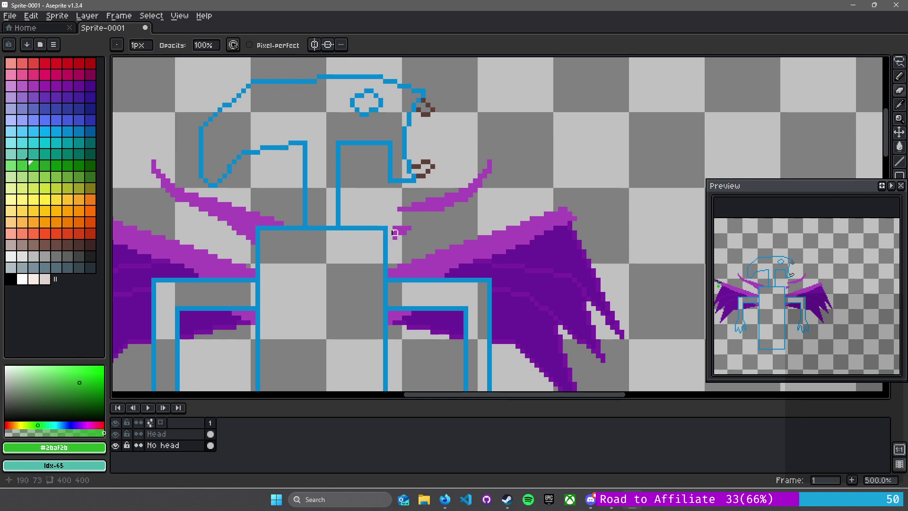
Fill the right shoulder spike and the right wing's light purple upper edge with the transparent mask colour to remove them
key("g")
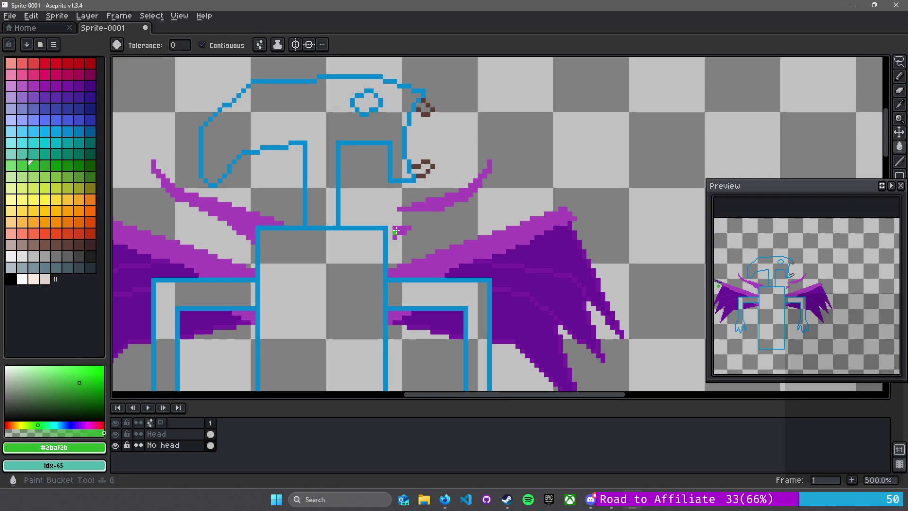
key("ctrl")
key("alt")
left_click(411, 235, "alt")
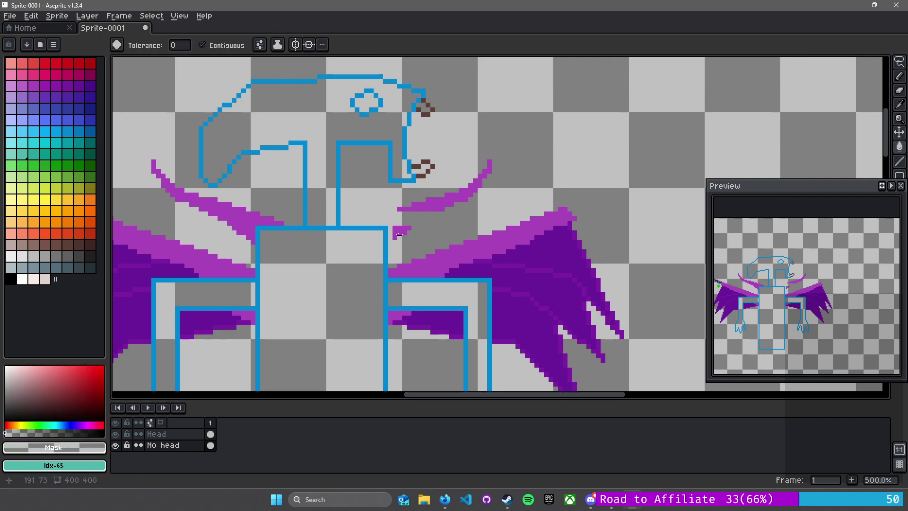
left_click(428, 204)
left_click(450, 247)
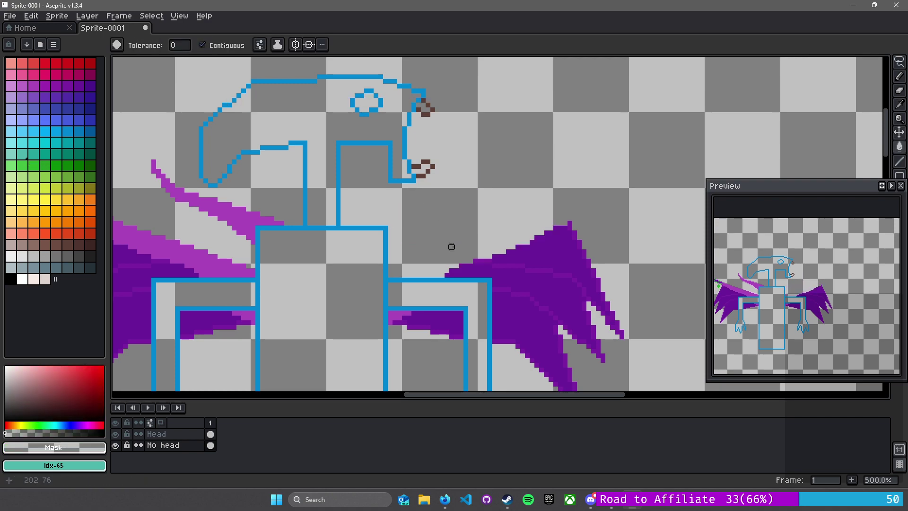
Clear the dark purple feather areas of the right wing with transparent bucket fills
left_click(484, 263)
left_click(518, 260)
left_click(527, 270)
scroll(528, 295, "down", 2)
left_click_drag(527, 298, 507, 195)
scroll(508, 196, "up", 1)
left_click(502, 208)
left_click(426, 213)
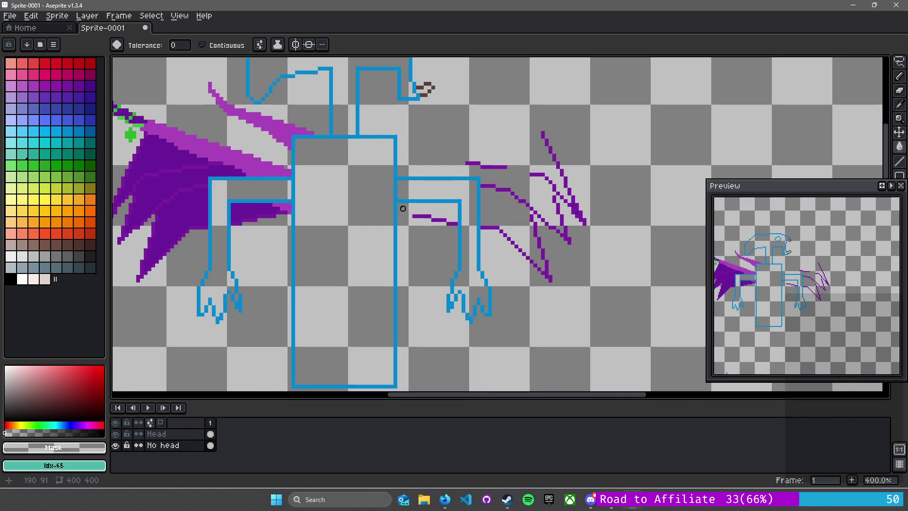
Erase the right half of the body, the right arm and the leftover wing outlines, enlarging the eraser to 16 px
key("b")
mouse_move(363, 136)
left_mouse_down()
mouse_move(403, 133)
mouse_move(372, 137)
mouse_move(395, 136)
mouse_move(399, 262)
mouse_move(389, 194)
left_mouse_up()
mouse_move(353, 308)
left_mouse_down()
mouse_move(394, 307)
mouse_move(392, 261)
left_mouse_up()
scroll(397, 213, "up", 2)
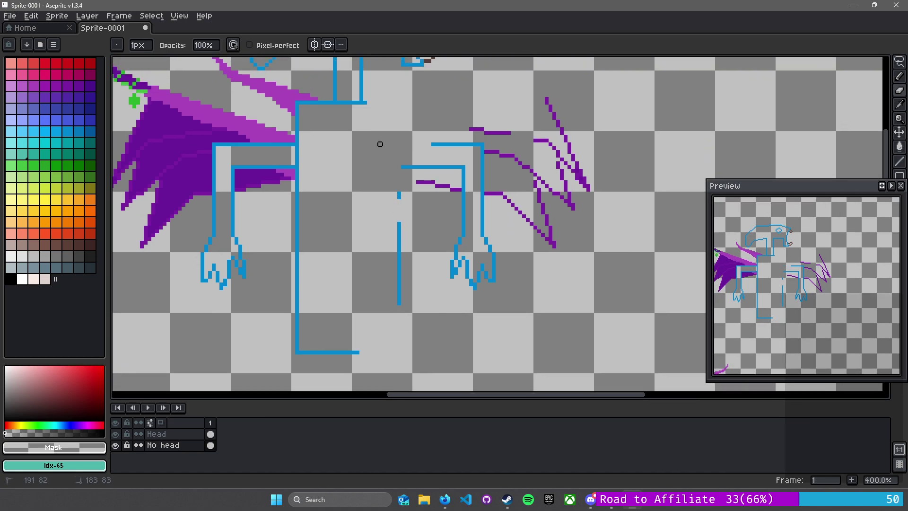
left_click_drag(549, 104, 570, 144)
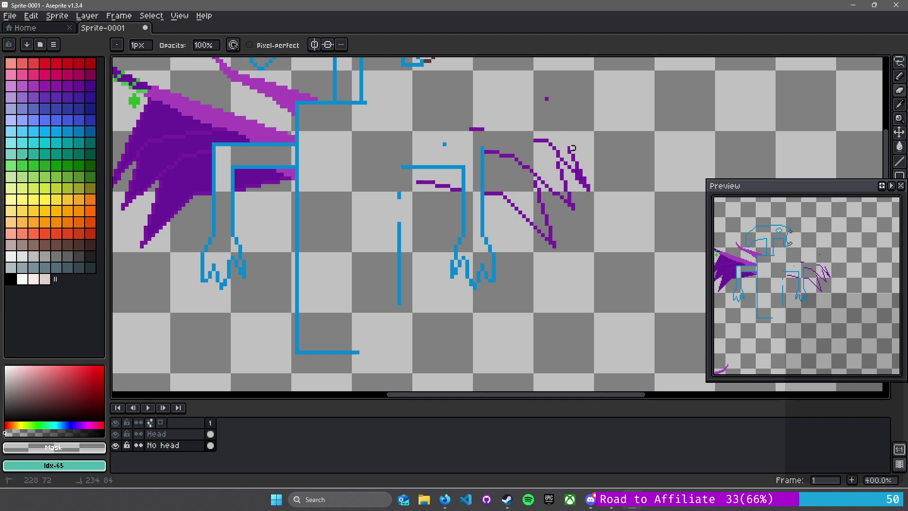
left_click_drag(547, 98, 584, 193)
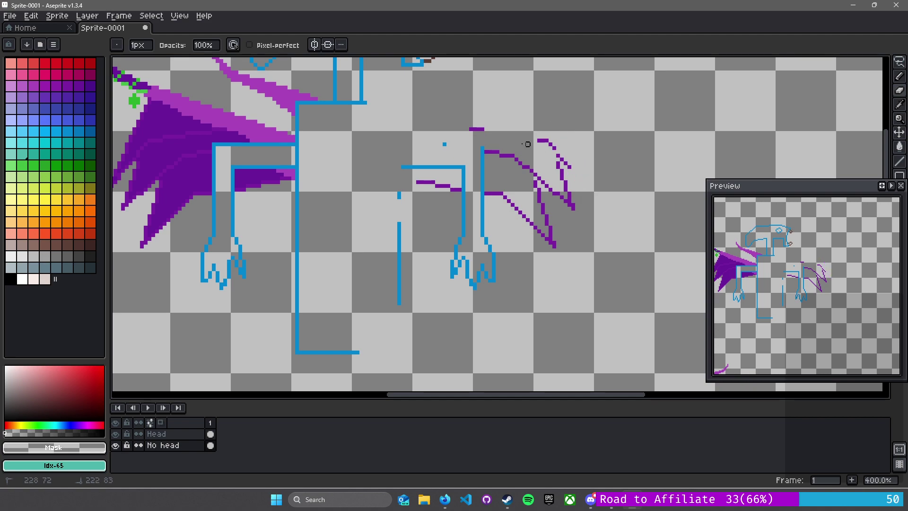
scroll(561, 159, "down", 15, "ctrl")
mouse_move(540, 128)
left_mouse_down()
mouse_move(476, 308)
mouse_move(412, 296)
mouse_move(432, 150)
mouse_move(518, 173)
mouse_move(451, 291)
mouse_move(498, 167)
mouse_move(480, 184)
mouse_move(499, 232)
left_mouse_up()
Erase the mirrored duplicate half in the lower-left area of the canvas
scroll(499, 233, "down", 4)
scroll(536, 145, "up", 1)
scroll(432, 257, "up", 1)
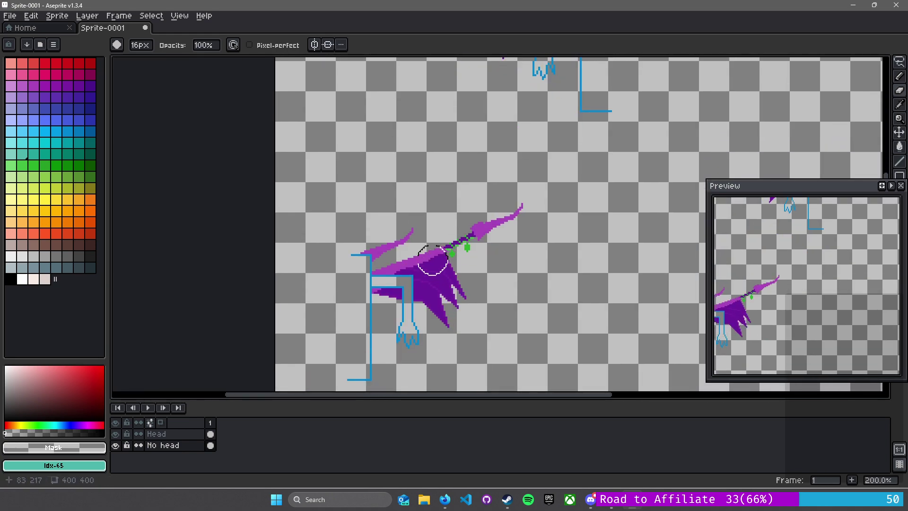
mouse_move(344, 271)
left_mouse_down()
mouse_move(404, 318)
mouse_move(467, 307)
mouse_move(426, 359)
mouse_move(372, 346)
mouse_move(468, 321)
mouse_move(436, 297)
mouse_move(457, 267)
mouse_move(378, 306)
mouse_move(315, 287)
mouse_move(354, 312)
left_mouse_up()
Sample the outline blue #0288d1 and draw a 1 px horizontal line leftward from the lower body as the leg's upper edge
mouse_move(579, 196)
left_mouse_down()
mouse_move(520, 252)
mouse_move(535, 351)
mouse_move(494, 228)
left_mouse_up()
scroll(493, 228, "up", 2)
scroll(493, 226, "up", 2)
left_click(333, 212, "alt")
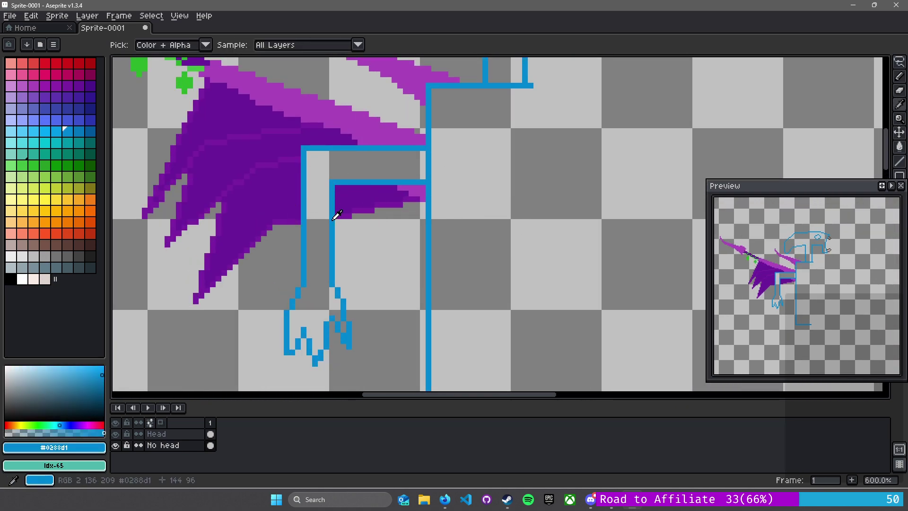
scroll(345, 234, "down", 15)
scroll(361, 244, "up", 2)
left_click_drag(372, 264, 378, 155)
scroll(377, 155, "down", 3)
scroll(387, 201, "down", 2)
key("b")
scroll(418, 261, "up", 4)
scroll(419, 262, "down", 2)
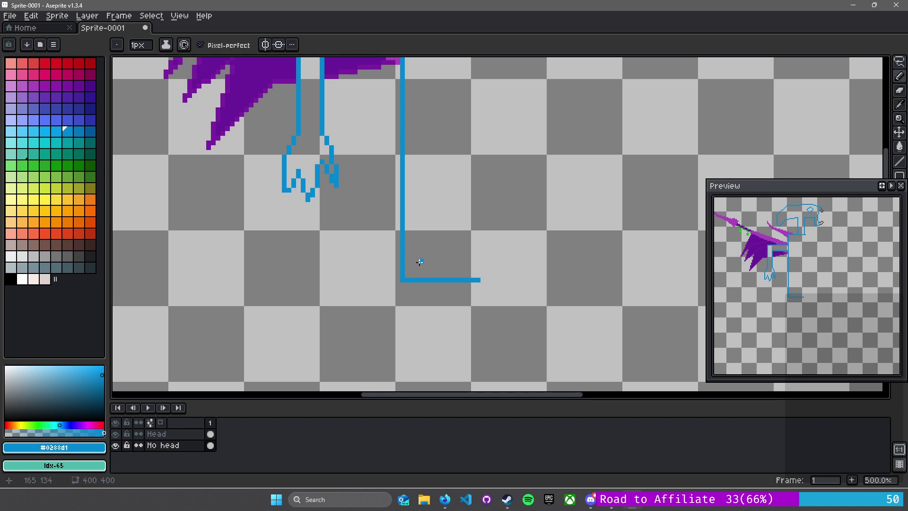
scroll(420, 263, "down", 2)
scroll(421, 265, "up", 2)
left_click_drag(439, 299, 419, 255)
scroll(533, 137, "down", 2)
scroll(523, 151, "up", 2)
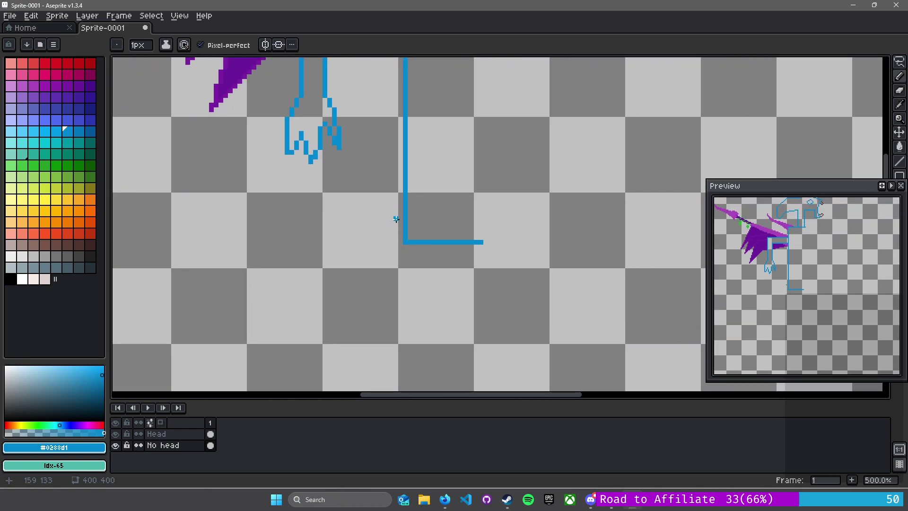
mouse_move(401, 219)
left_mouse_down()
mouse_move(321, 213)
mouse_move(348, 223)
left_mouse_up()
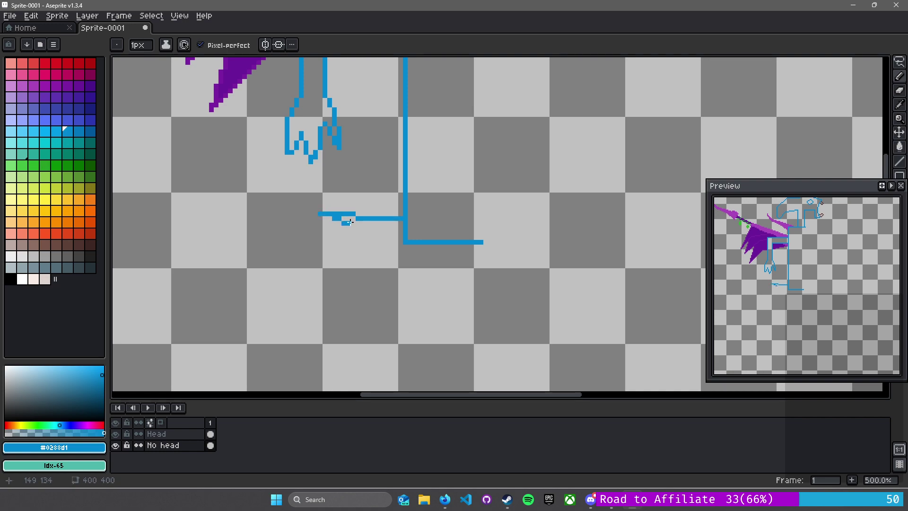
key("ctrl+z")
left_click_drag(405, 218, 312, 219)
Draw a straight vertical line down from the outer end of the leg's upper edge as its outer side
scroll(312, 218, "down", 5)
scroll(421, 180, "up", 3)
scroll(426, 180, "down", 1)
left_click_drag(456, 168, 376, 168)
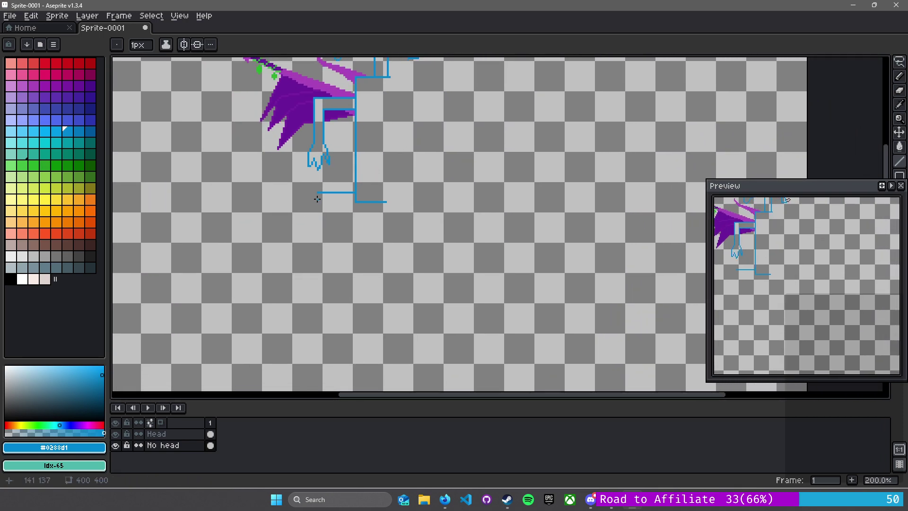
left_click_drag(317, 196, 315, 272)
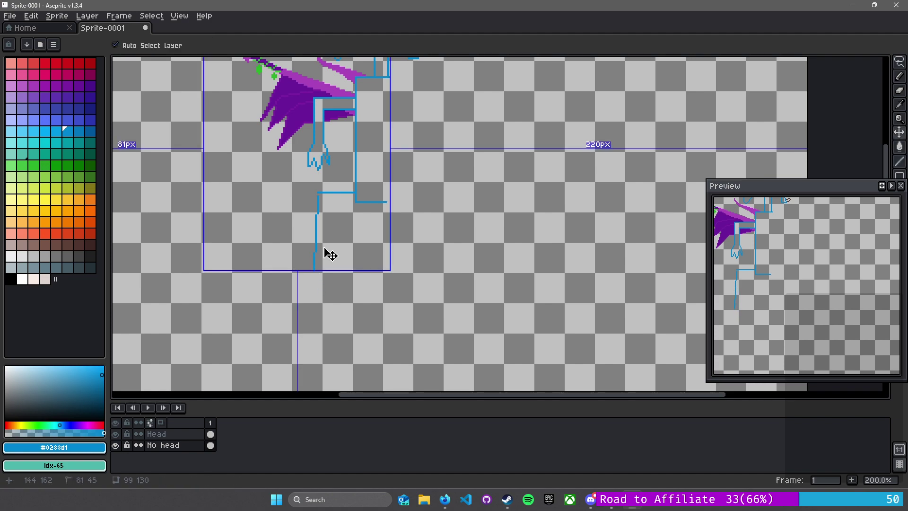
key("ctrl+z")
scroll(327, 223, "up", 2)
scroll(329, 222, "up", 1)
left_click_drag(300, 147, 299, 312)
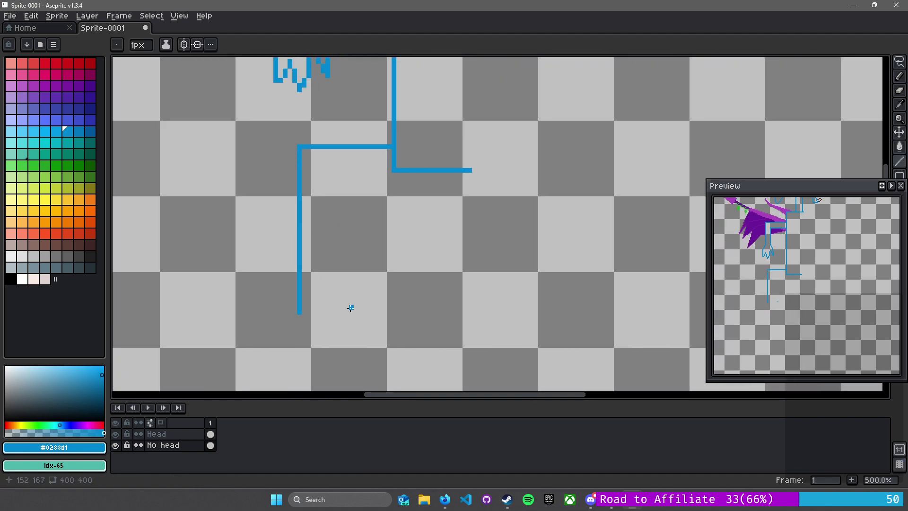
Add a short outward ankle diagonal and draw the leg's inner vertical side, joining it to the extended body outline
left_click_drag(346, 284, 372, 227)
left_click_drag(324, 255, 307, 293)
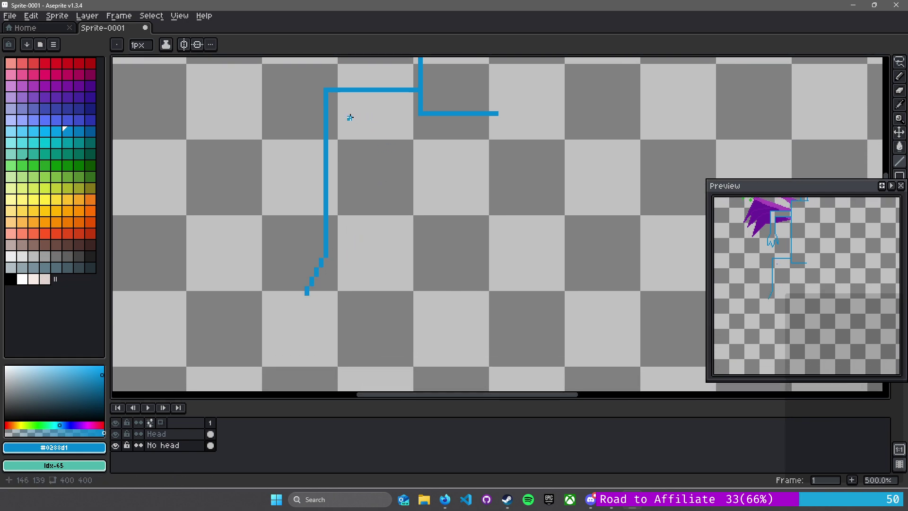
left_click_drag(372, 131, 372, 257)
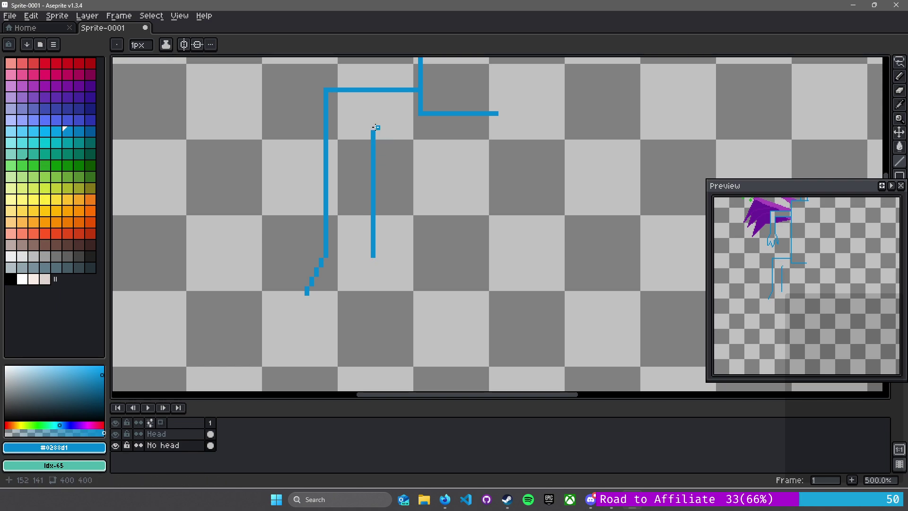
mouse_move(373, 131)
left_mouse_down()
mouse_move(423, 131)
mouse_move(413, 115)
mouse_move(420, 113)
mouse_move(426, 142)
mouse_move(423, 126)
mouse_move(393, 126)
mouse_move(407, 233)
left_mouse_up()
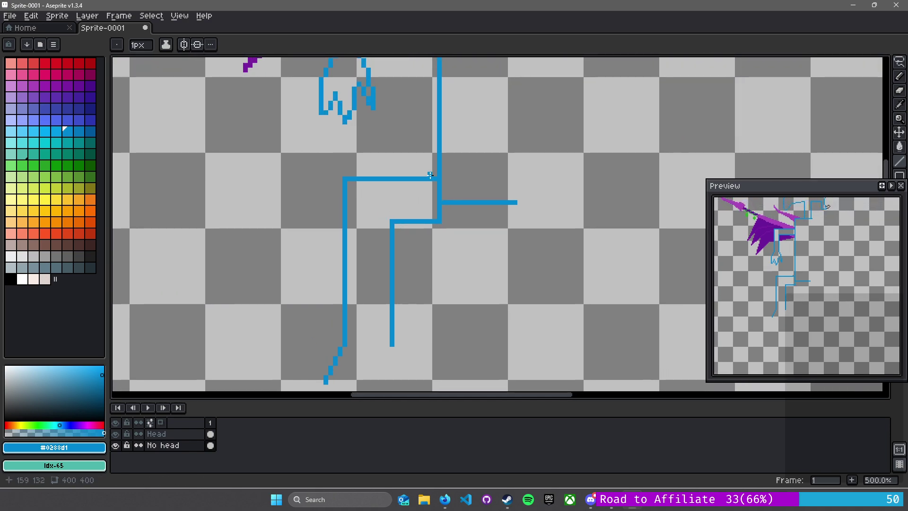
Select the leg outline, move it up to align with the body's bottom edge, and trim the body line protruding below
key("m")
mouse_move(273, 151)
left_mouse_down()
mouse_move(337, 188)
mouse_move(438, 390)
left_mouse_up()
left_click_drag(389, 236, 389, 216)
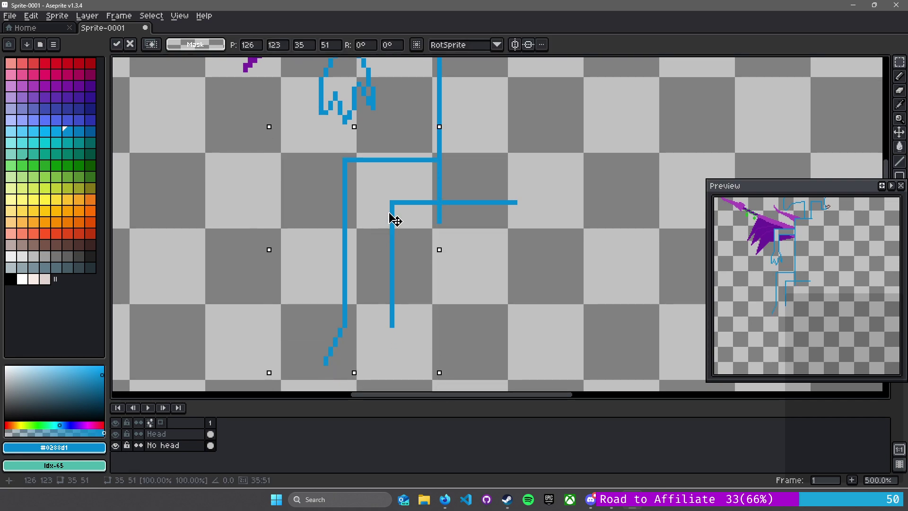
key("Return")
key("b")
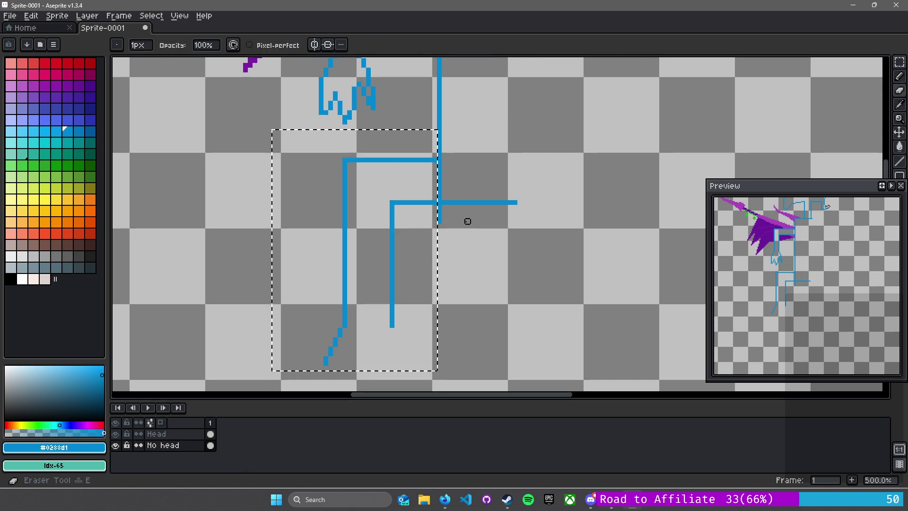
key("ctrl+d")
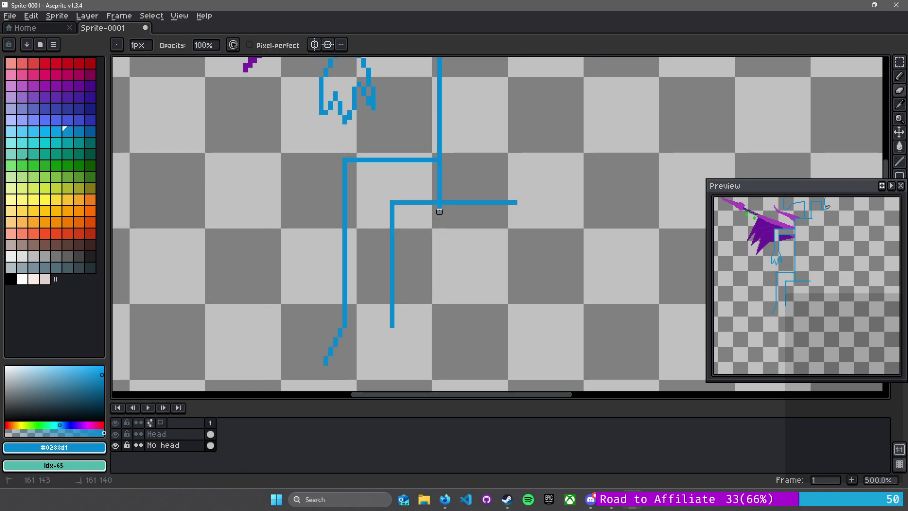
Erase the old ankle diagonal and try a 5 × 5 px diagonal at the lower end of the leg's outer side
key("l")
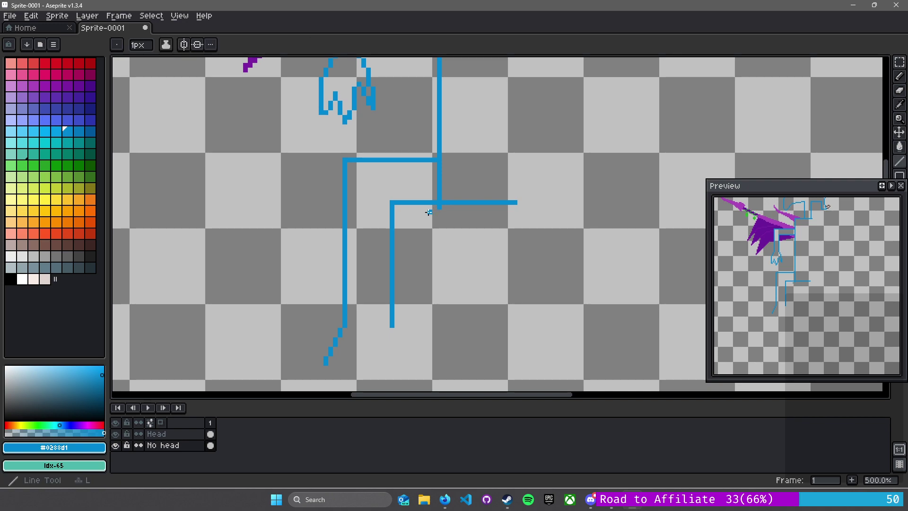
key("b")
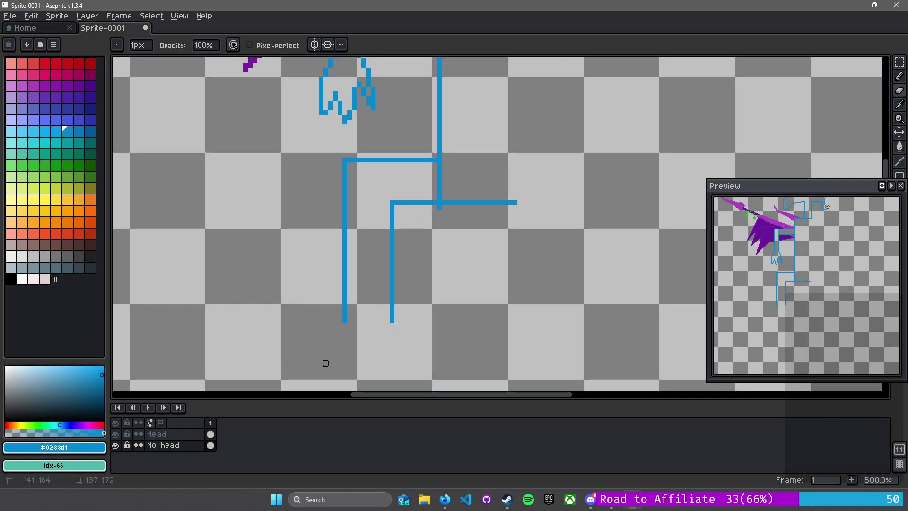
key("i")
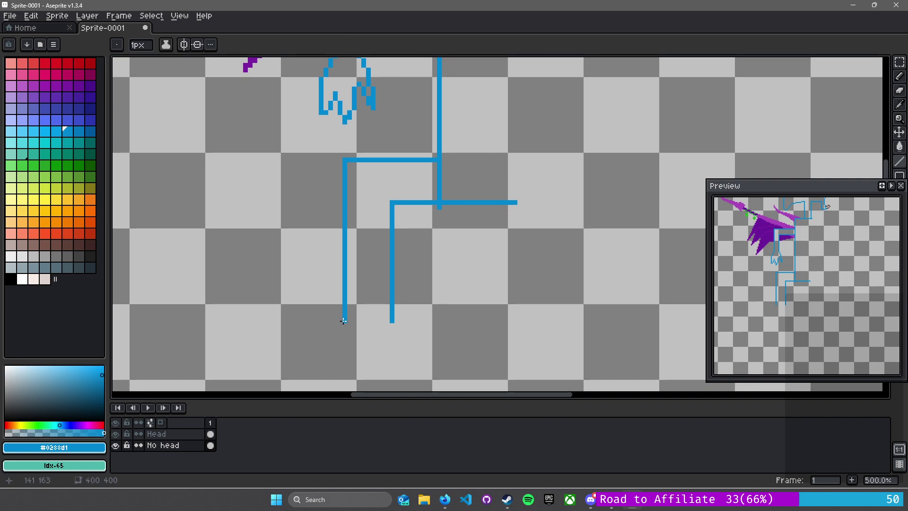
left_click_drag(343, 320, 326, 343)
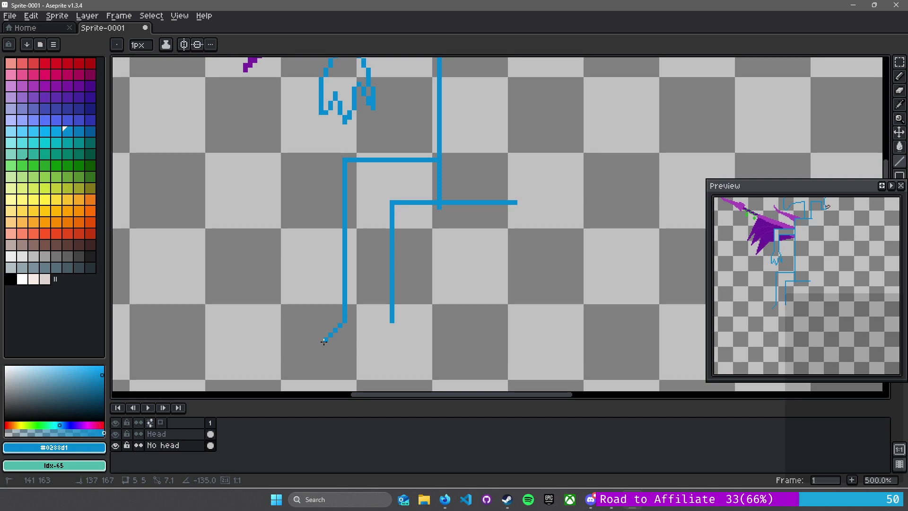
key("ctrl+z")
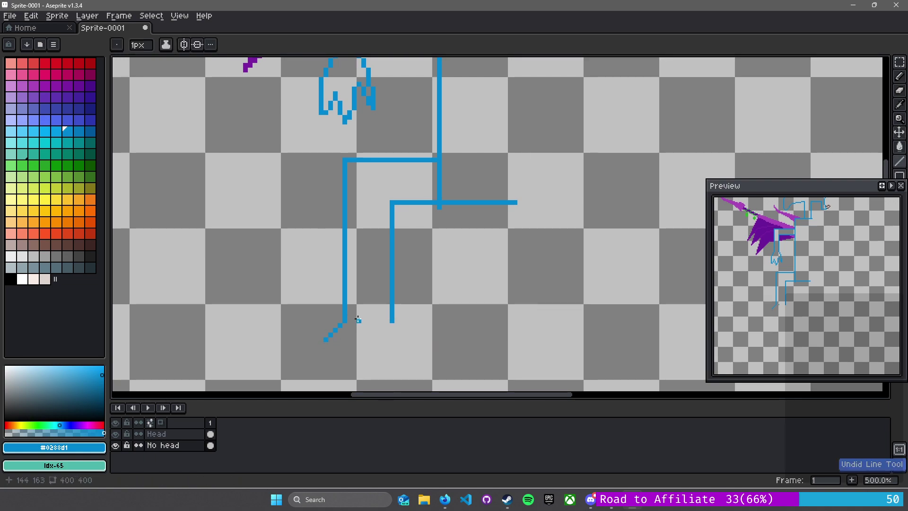
Draw a slanted foot line outward from the leg's inner side and remove the diagonal on its outer side
left_click_drag(392, 321, 434, 338)
key("b")
key("ctrl+z")
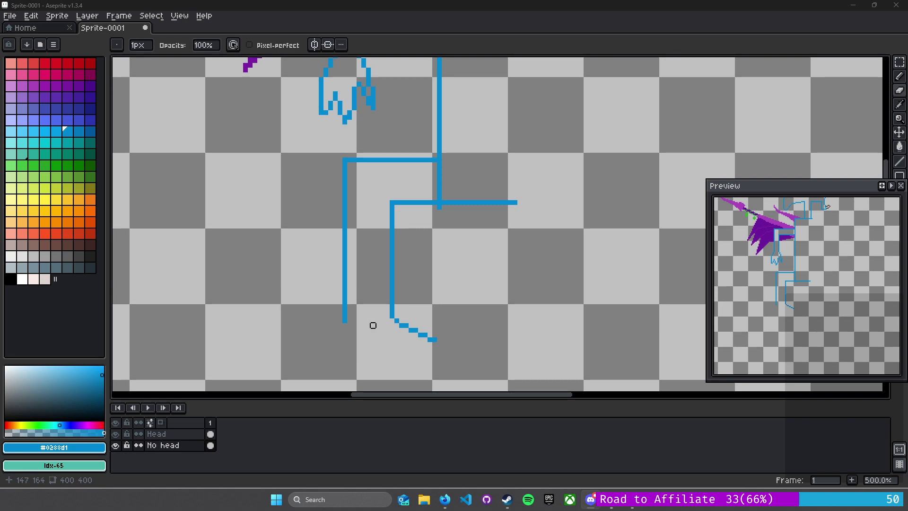
Draw a short outward slanted foot line at the lower end of the leg's outer side
scroll(368, 331, "up", 3)
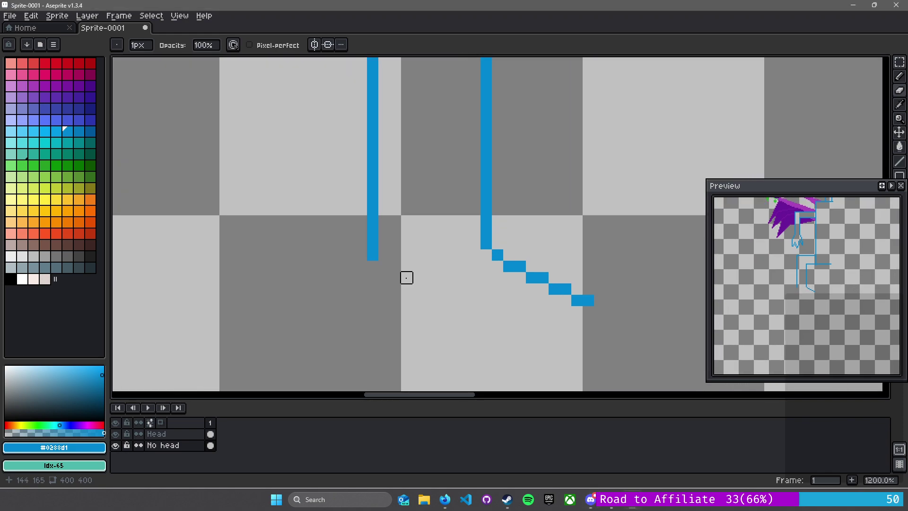
scroll(389, 262, "up", 3)
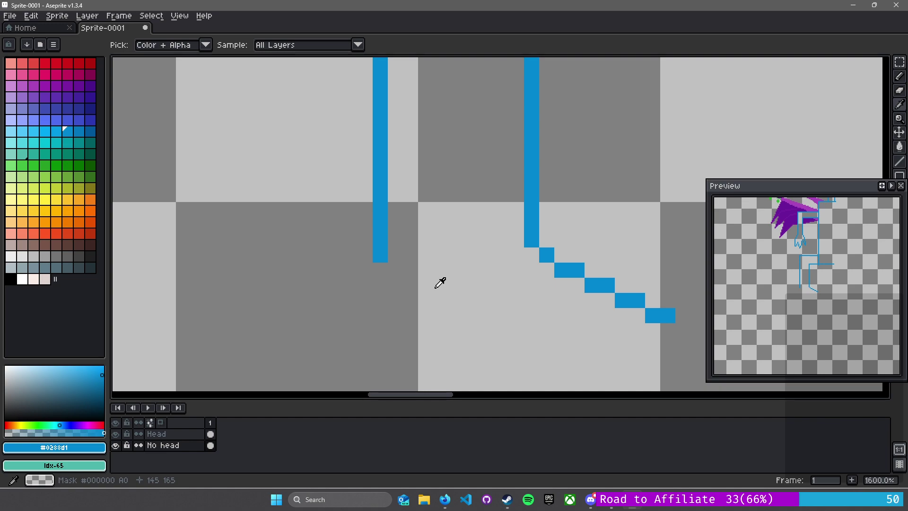
key("b")
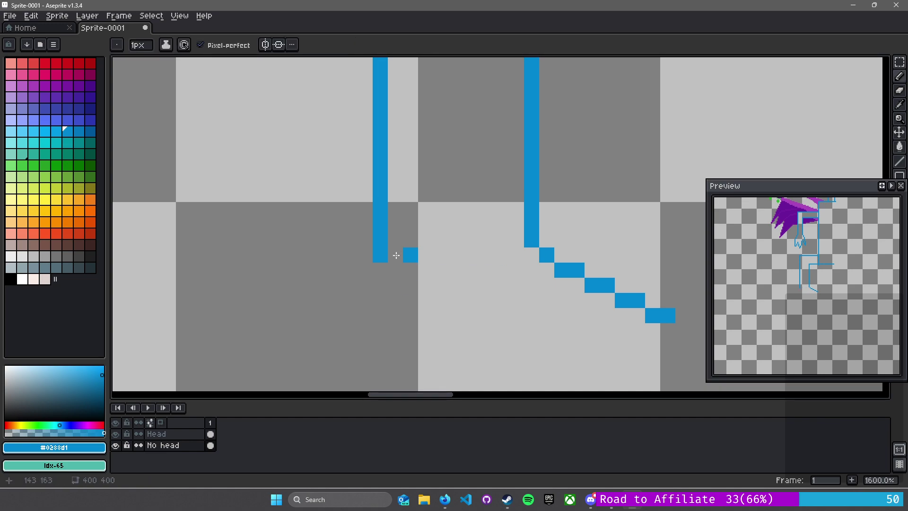
key("e")
key("b")
mouse_move(365, 255)
left_mouse_down()
mouse_move(339, 270)
mouse_move(350, 296)
mouse_move(422, 264)
mouse_move(381, 239)
left_mouse_up()
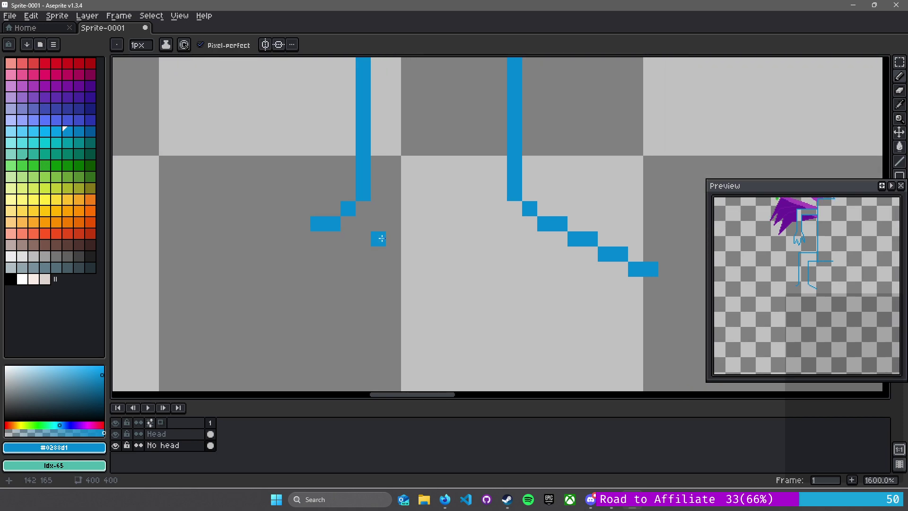
scroll(382, 239, "down", 2)
scroll(408, 246, "up", 1)
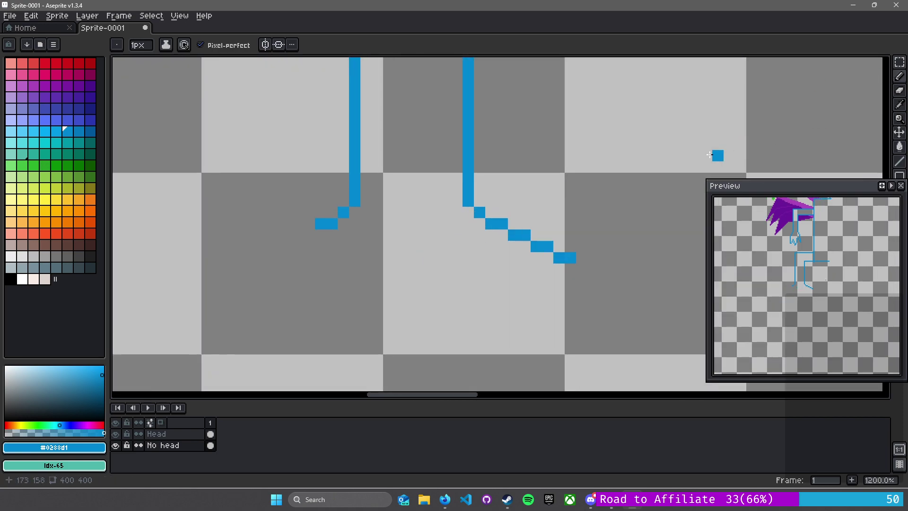
Mirror a copy of the inner slanted foot line horizontally and place it at the lower end of the leg's outer side
key("m")
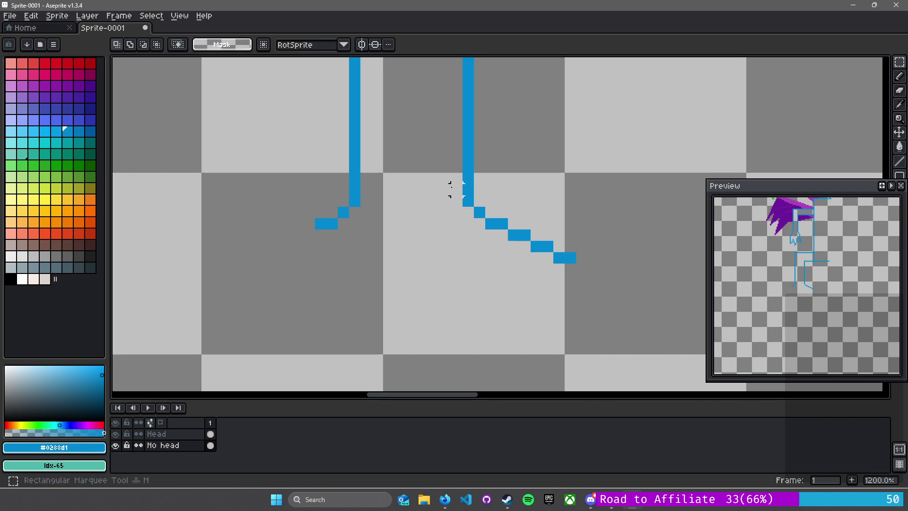
left_click_drag(446, 177, 581, 289)
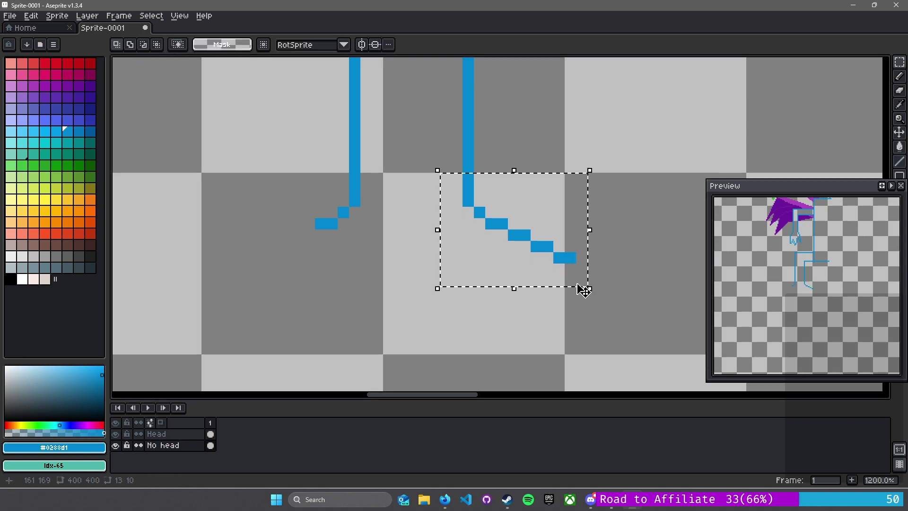
left_click(578, 286)
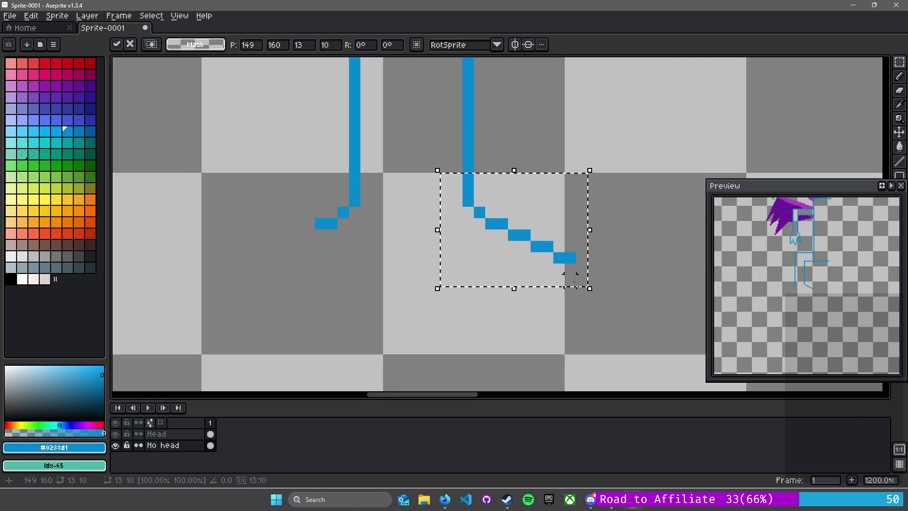
key("shift+h")
left_click_drag(524, 239, 310, 237)
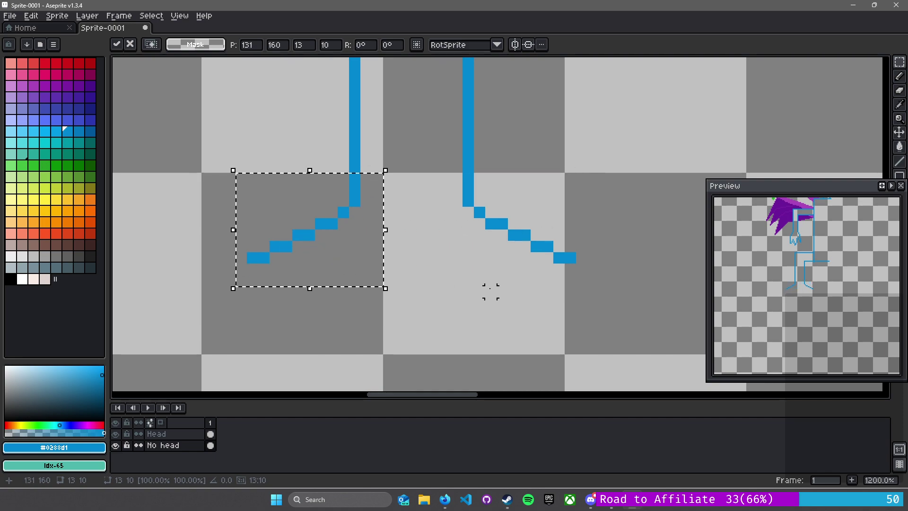
left_click(468, 280)
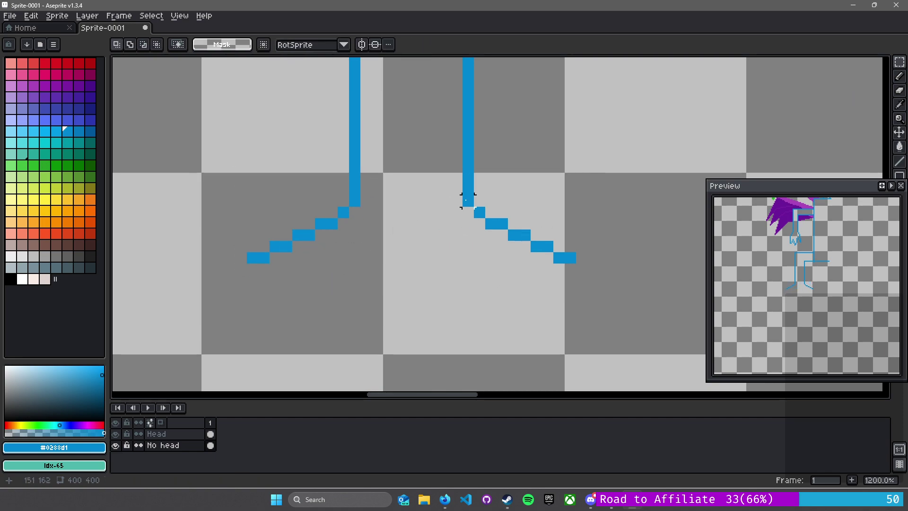
Draw the outer toe's tip and stepped lower edge, and add a tip pixel to the inner foot line
key("l")
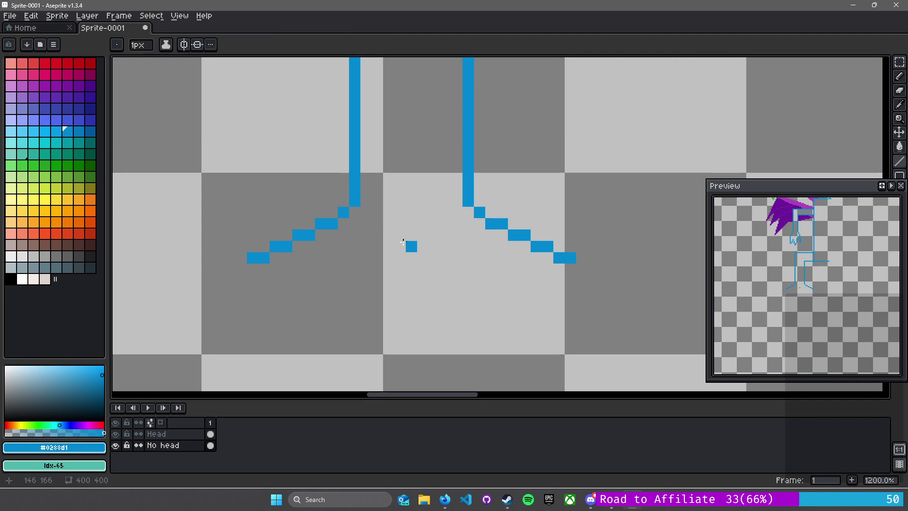
left_click(243, 265)
left_click_drag(252, 280, 264, 280)
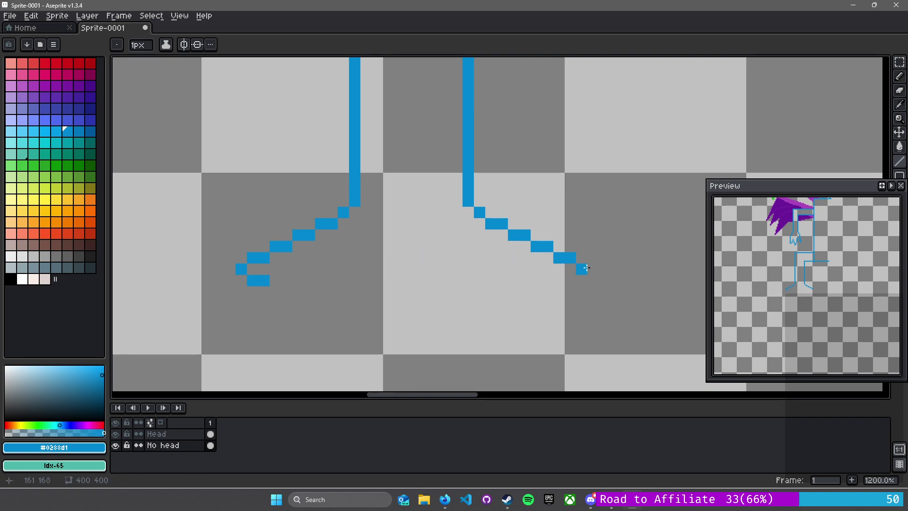
left_click_drag(571, 280, 523, 280)
key("ctrl+z")
left_click(275, 281)
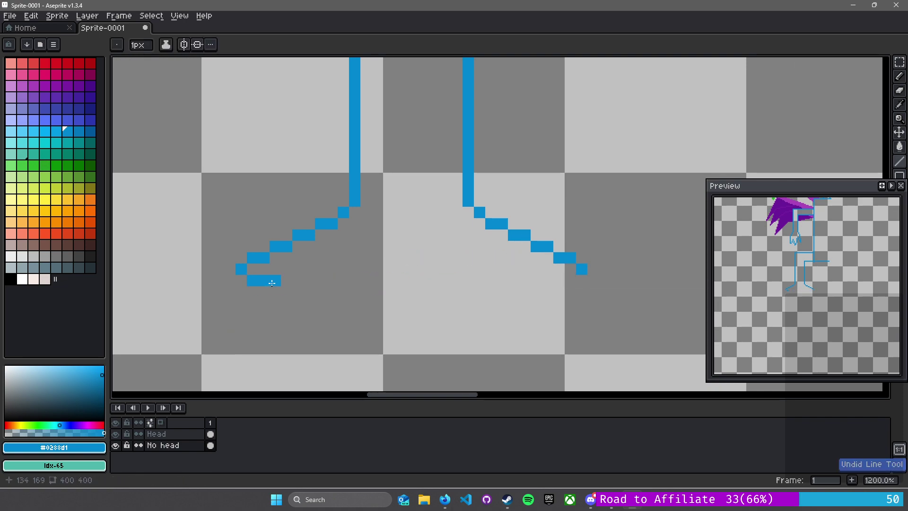
left_click_drag(272, 282, 378, 239)
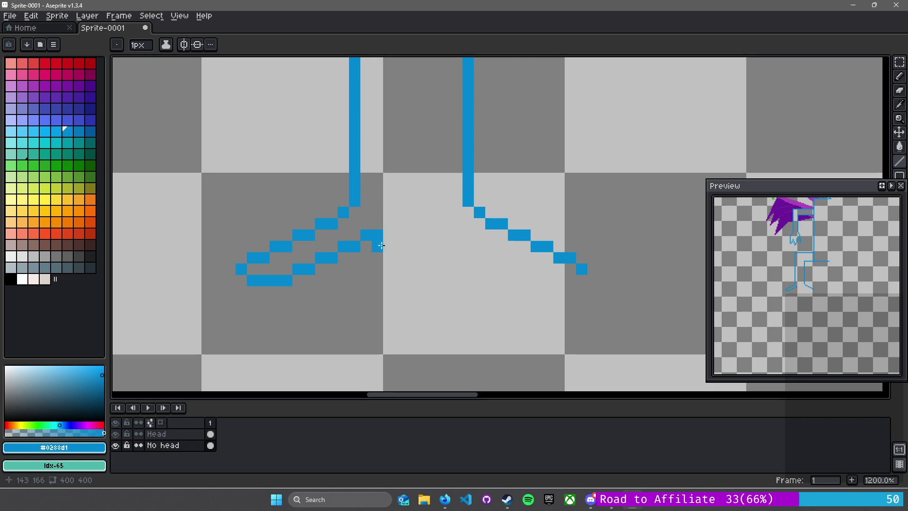
Copy the outer toe outline, flip it horizontally, and place it over the inner foot line to form a matching toe
left_click(901, 62)
left_click_drag(219, 304, 386, 191)
left_click_drag(377, 190, 383, 185)
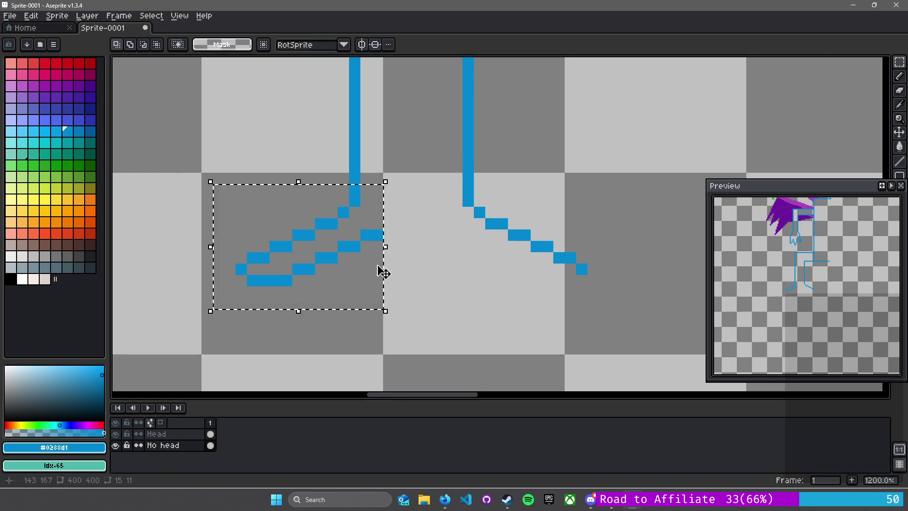
key("ctrl+c")
key("ctrl+v")
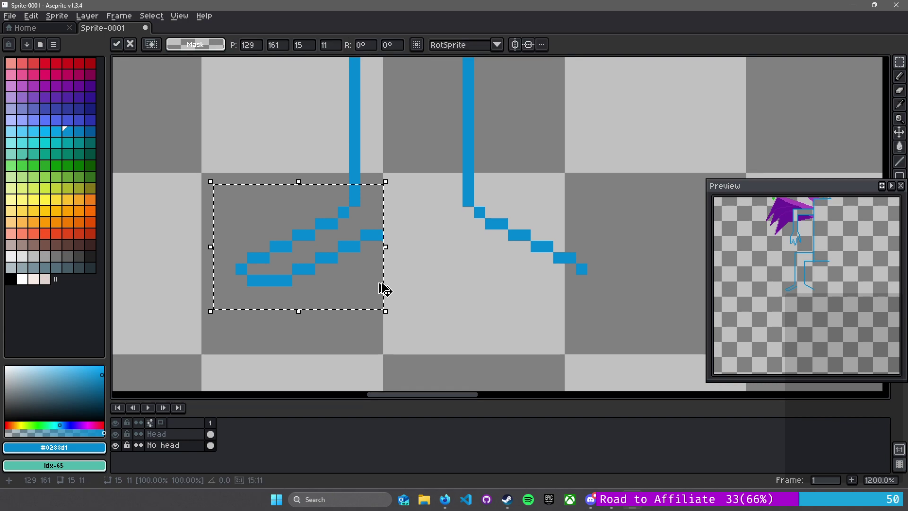
key("shift+h")
left_click_drag(290, 255, 516, 270)
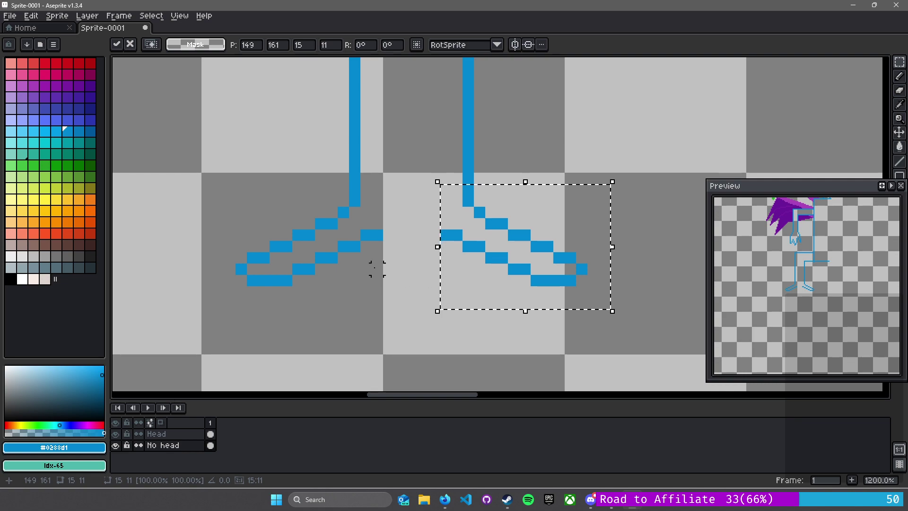
key("b")
key("ctrl+d")
Join the two toes with a short pointed middle toe and clean up the corner pixels where the lines meet
key("l")
mouse_move(377, 236)
left_mouse_down()
mouse_move(387, 235)
mouse_move(378, 237)
mouse_move(389, 305)
mouse_move(389, 290)
mouse_move(397, 296)
mouse_move(428, 269)
mouse_move(429, 247)
left_mouse_up()
left_click(436, 242)
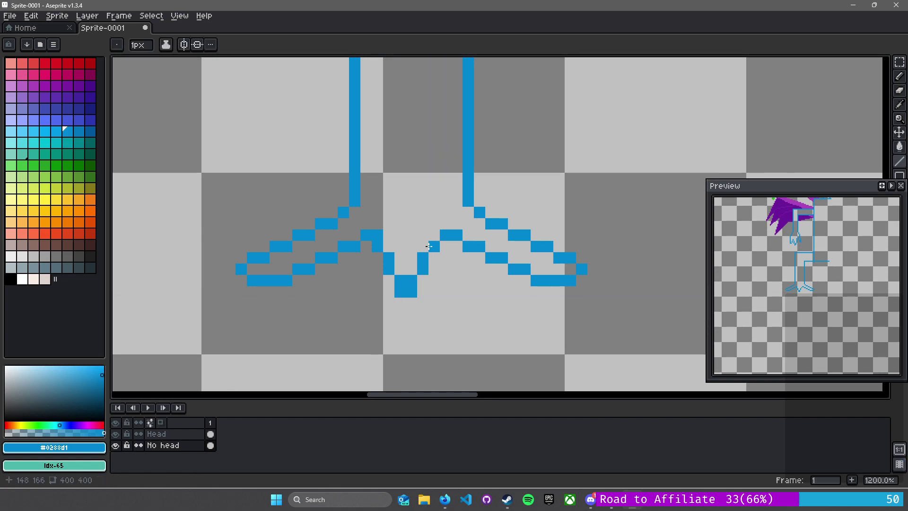
key("b")
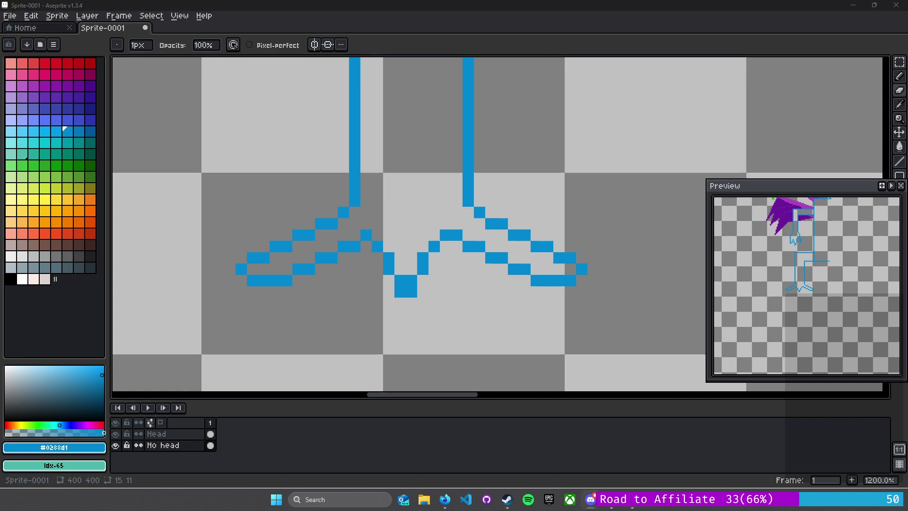
scroll(286, 206, "down", 1)
scroll(292, 209, "up", 1)
scroll(295, 210, "up", 1)
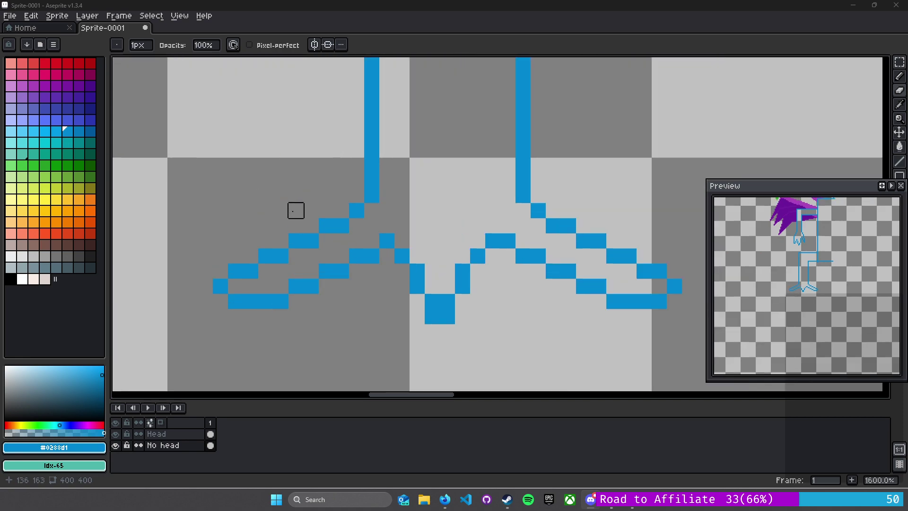
Erase the entire symmetrical three-toed foot, leaving only the leg's two vertical sides
scroll(426, 211, "down", 2)
mouse_move(334, 188)
left_mouse_down()
mouse_move(382, 195)
mouse_move(336, 214)
left_mouse_up()
mouse_move(550, 278)
left_mouse_down()
mouse_move(527, 286)
mouse_move(550, 278)
mouse_move(452, 255)
mouse_move(444, 285)
mouse_move(451, 292)
mouse_move(474, 263)
mouse_move(497, 255)
mouse_move(496, 271)
mouse_move(512, 270)
mouse_move(391, 285)
mouse_move(413, 270)
mouse_move(413, 255)
mouse_move(352, 255)
mouse_move(398, 240)
mouse_move(352, 263)
mouse_move(376, 262)
mouse_move(329, 278)
mouse_move(375, 285)
mouse_move(390, 270)
mouse_move(380, 255)
left_mouse_up()
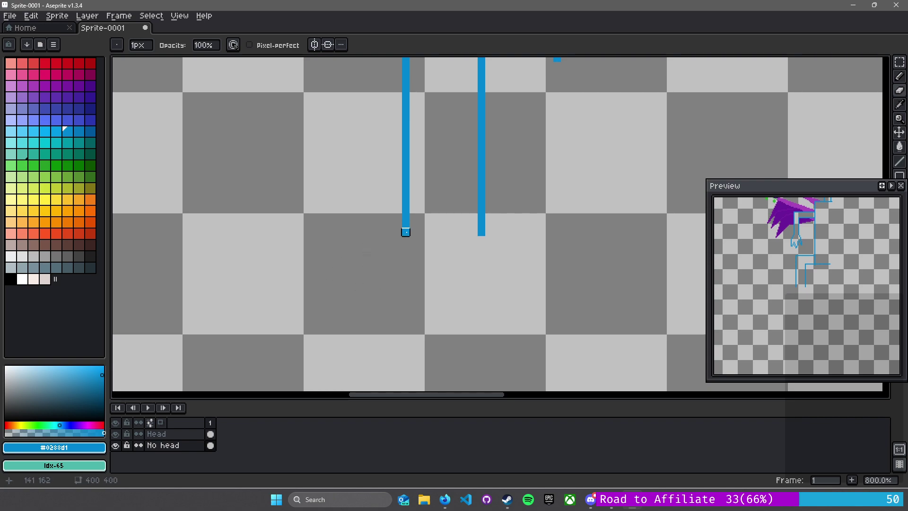
Draw a side-view foot with two front toes and a rear toe joined to both leg sides, erasing the overlapping toe lines
key("l")
mouse_move(406, 231)
left_mouse_down()
mouse_move(331, 245)
mouse_move(309, 228)
mouse_move(312, 241)
mouse_move(259, 277)
mouse_move(263, 285)
mouse_move(310, 284)
mouse_move(393, 255)
mouse_move(401, 275)
left_mouse_up()
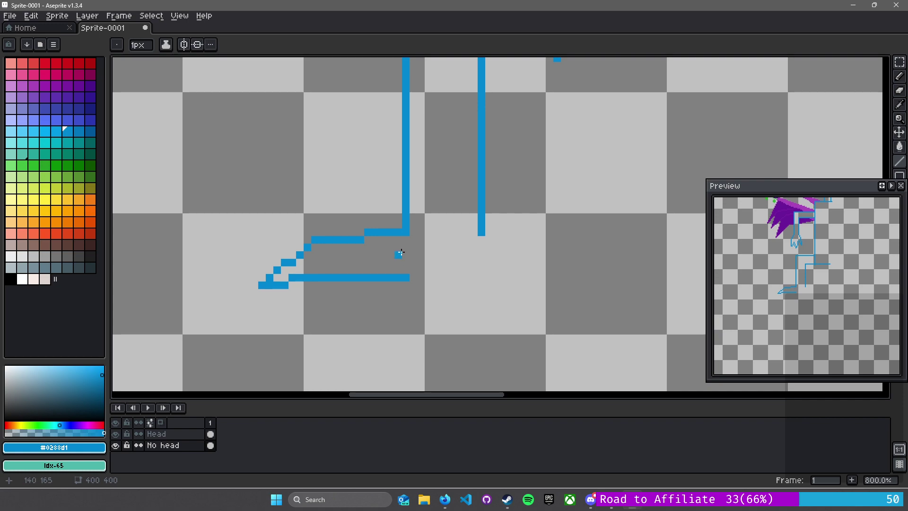
mouse_move(403, 250)
left_mouse_down()
mouse_move(276, 309)
mouse_move(407, 309)
left_mouse_up()
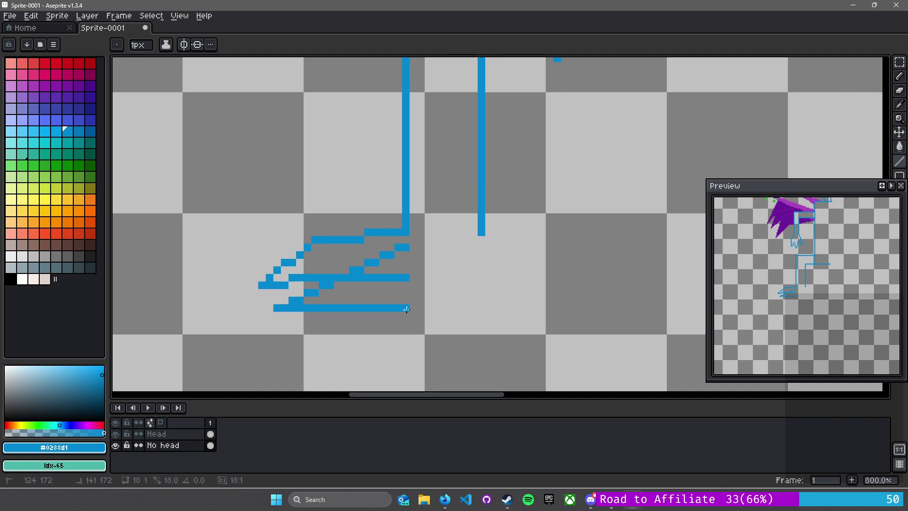
mouse_move(481, 233)
left_mouse_down()
mouse_move(556, 293)
mouse_move(540, 262)
mouse_move(564, 314)
mouse_move(527, 314)
mouse_move(496, 270)
mouse_move(417, 286)
mouse_move(405, 306)
mouse_move(417, 276)
mouse_move(394, 308)
mouse_move(384, 308)
mouse_move(413, 308)
mouse_move(398, 270)
mouse_move(406, 277)
mouse_move(315, 269)
mouse_move(421, 255)
mouse_move(367, 262)
mouse_move(403, 247)
left_mouse_up()
key("e")
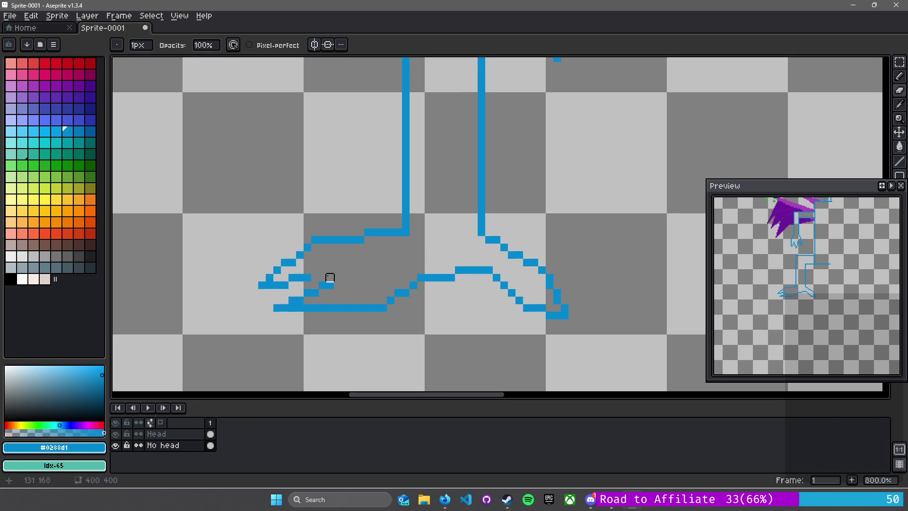
Add a diagonal line separating the two front toes and extend the upper toe's lower edge to meet it
key("l")
left_click_drag(330, 286, 391, 255)
left_click(314, 278)
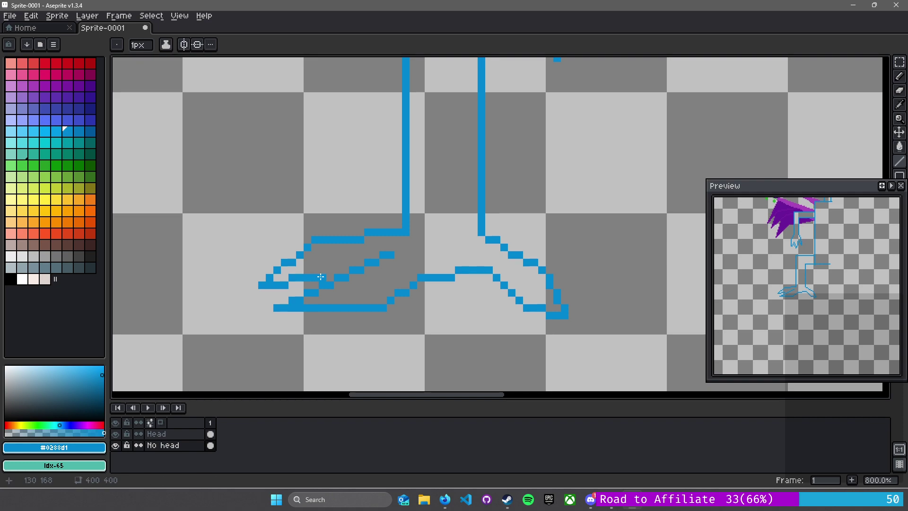
left_click(398, 255)
left_click(330, 278)
Erase the rear toe's blunt tip and redraw it as a longer pointed claw
key("e")
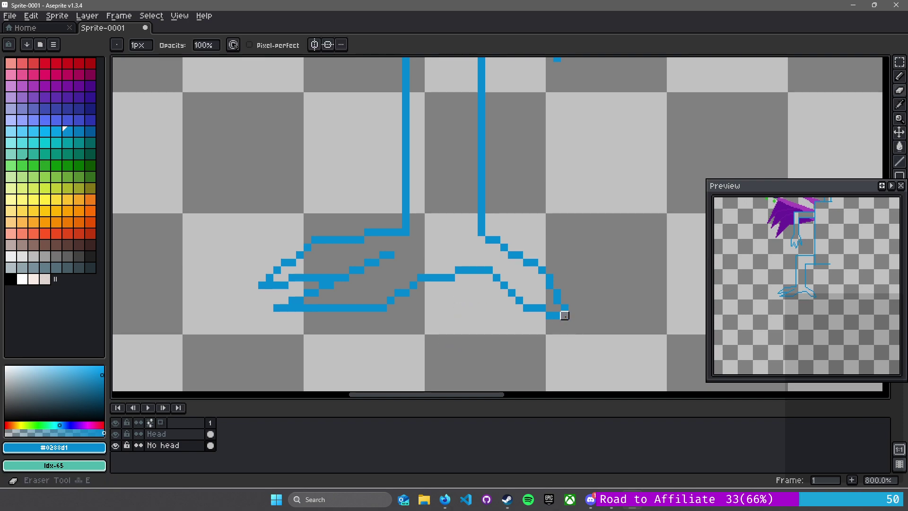
left_click(565, 308)
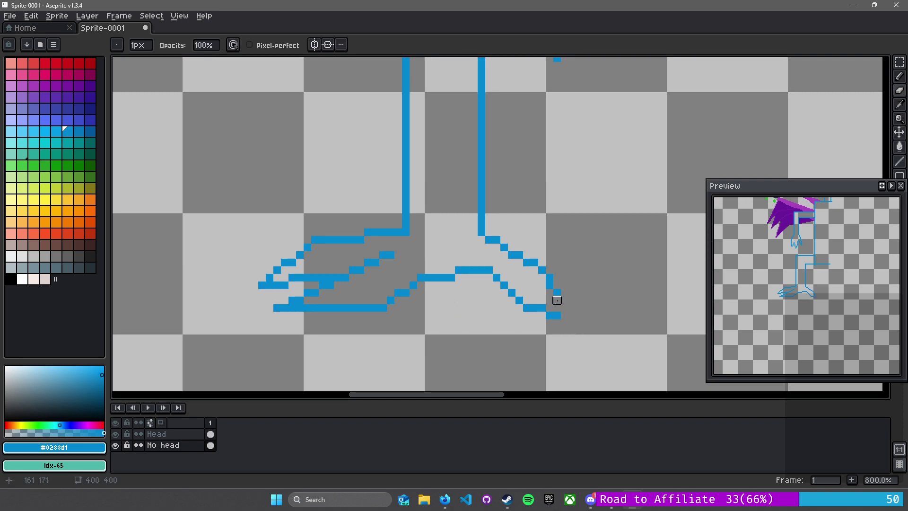
key("l")
left_click(562, 314)
left_click_drag(557, 293, 579, 315)
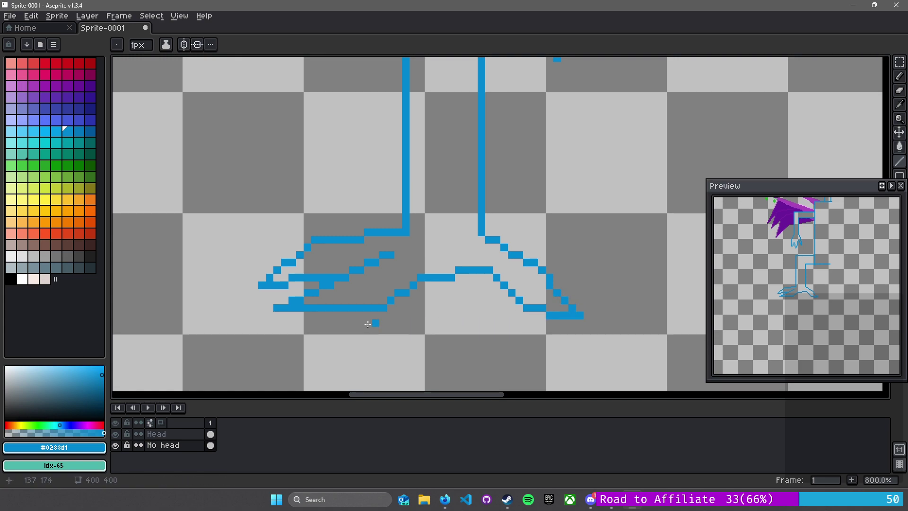
Choose the darker blue Idx-55, shade the upper front toe's claw, and undo the stray pixel on the lower toe
scroll(373, 326, "down", 5)
scroll(381, 333, "up", 5)
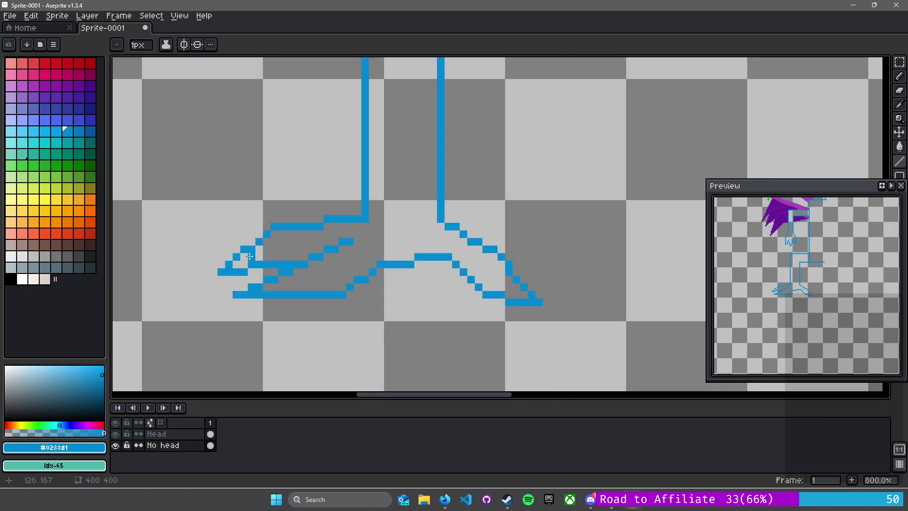
left_click(250, 256, "alt")
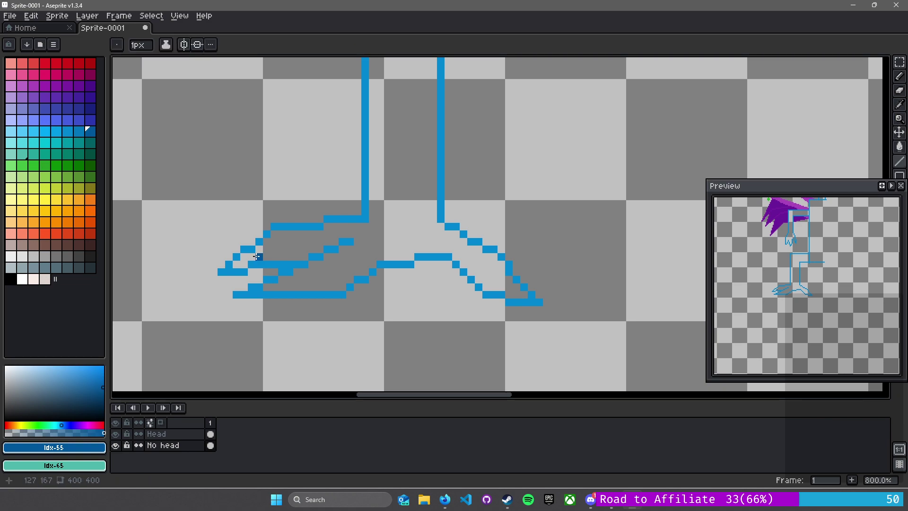
key("g")
key("b")
left_click_drag(239, 266, 259, 250)
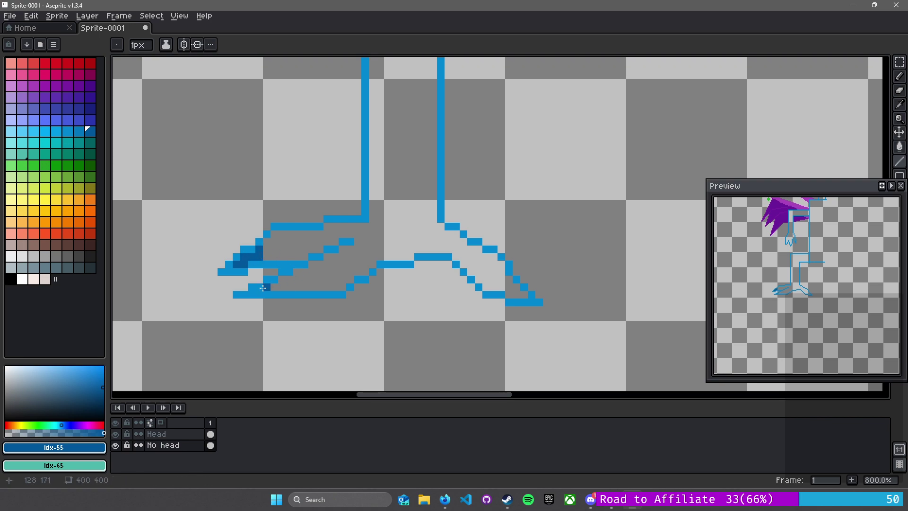
key("ctrl+z")
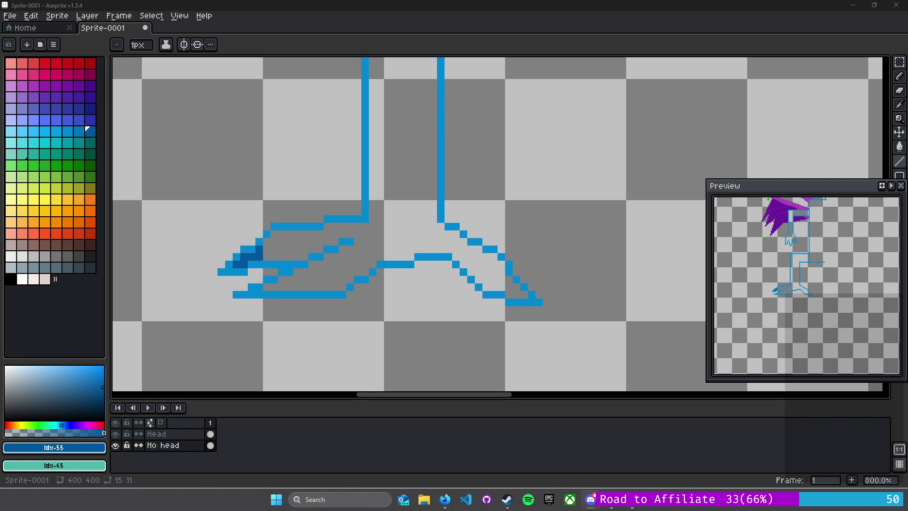
Shade the lower front toe's claw and the rear claw with the same dark blue
left_click(269, 288)
left_click_drag(271, 288, 290, 287)
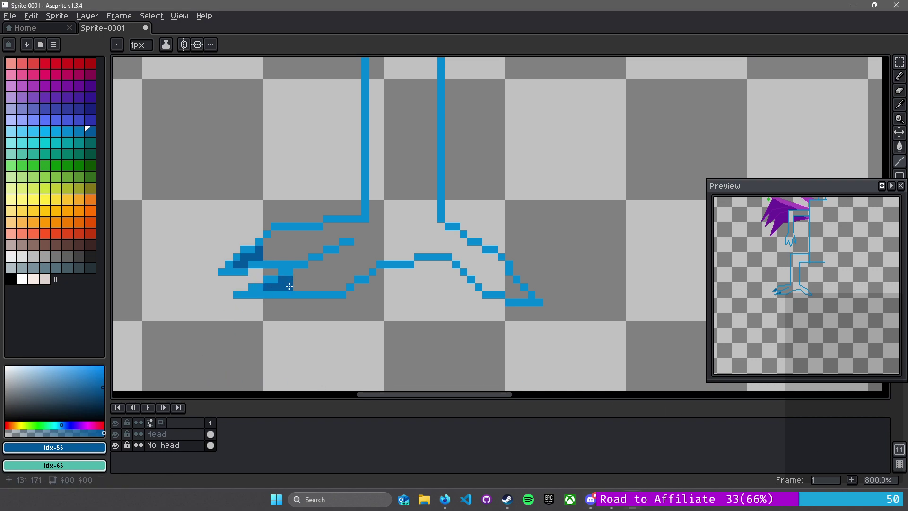
mouse_move(522, 295)
left_mouse_down()
mouse_move(509, 277)
mouse_move(509, 297)
left_mouse_up()
scroll(421, 336, "down", 3)
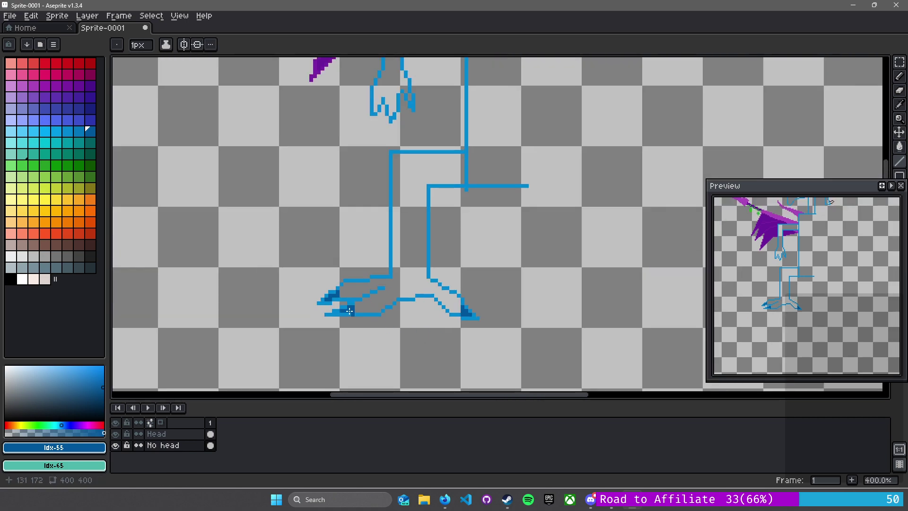
scroll(355, 313, "up", 5)
mouse_move(348, 308)
left_mouse_down()
mouse_move(372, 289)
mouse_move(369, 306)
mouse_move(336, 295)
left_mouse_up()
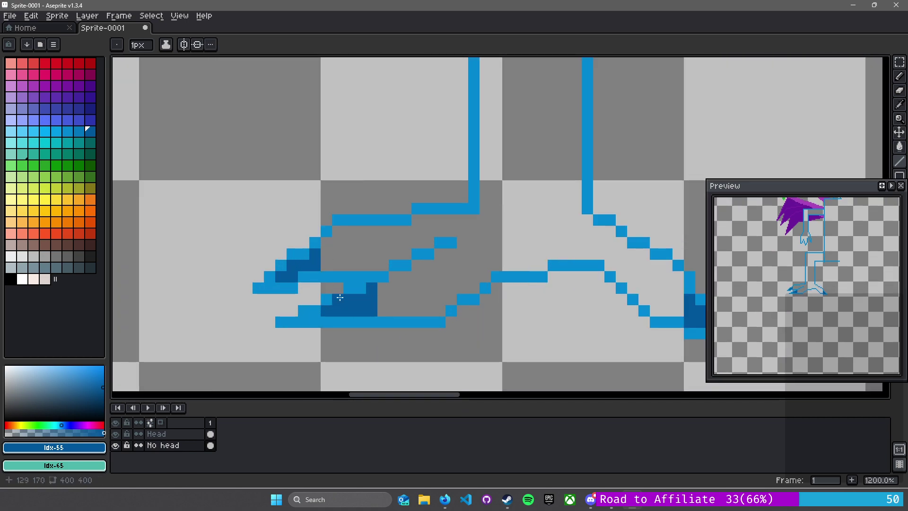
Erase the torso's vertical line between the arm's upper and lower edges to open the shoulder joint
scroll(336, 294, "down", 7)
scroll(524, 364, "down", 4)
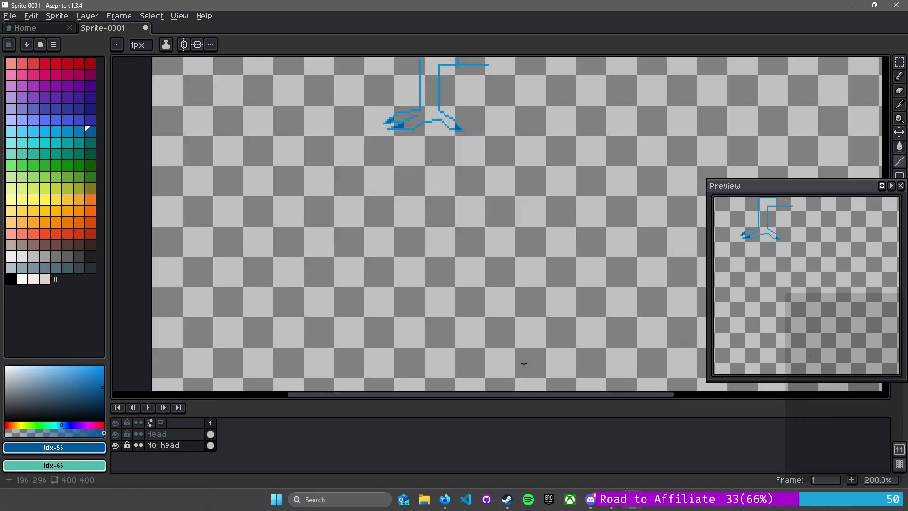
scroll(488, 230, "up", 5)
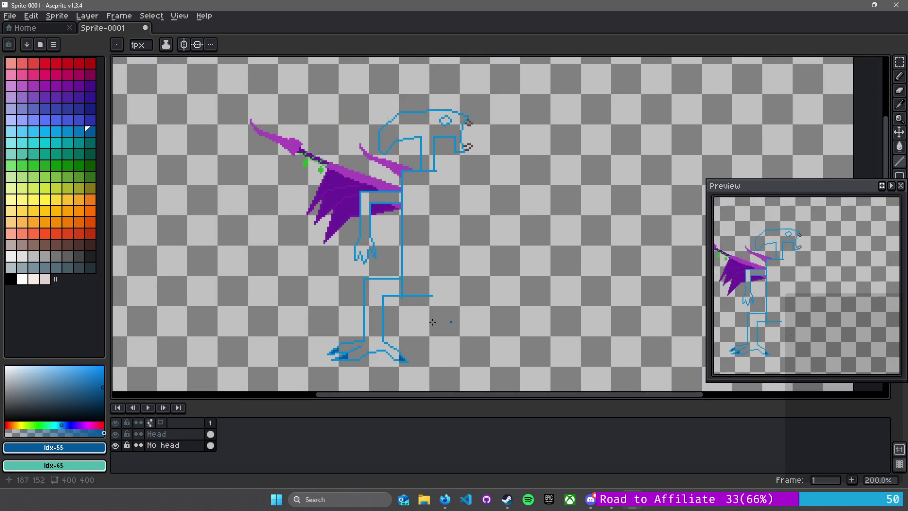
scroll(393, 269, "up", 4)
key("e")
left_click(393, 258)
mouse_move(393, 243)
left_mouse_down()
mouse_move(393, 207)
mouse_move(393, 247)
mouse_move(419, 237)
mouse_move(406, 365)
left_mouse_up()
left_click(393, 248)
scroll(405, 331, "left", 1)
scroll(492, 97, "up", 1)
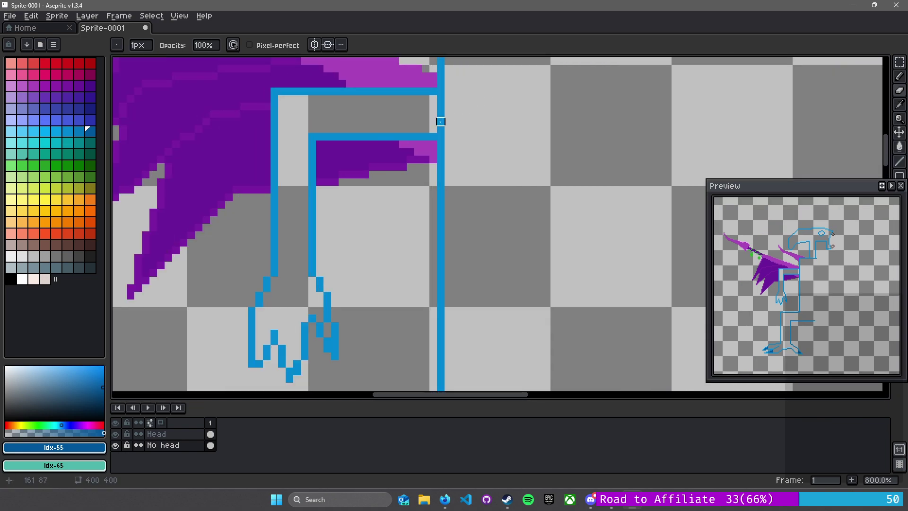
mouse_move(441, 129)
left_mouse_down()
mouse_move(446, 106)
mouse_move(440, 113)
left_mouse_up()
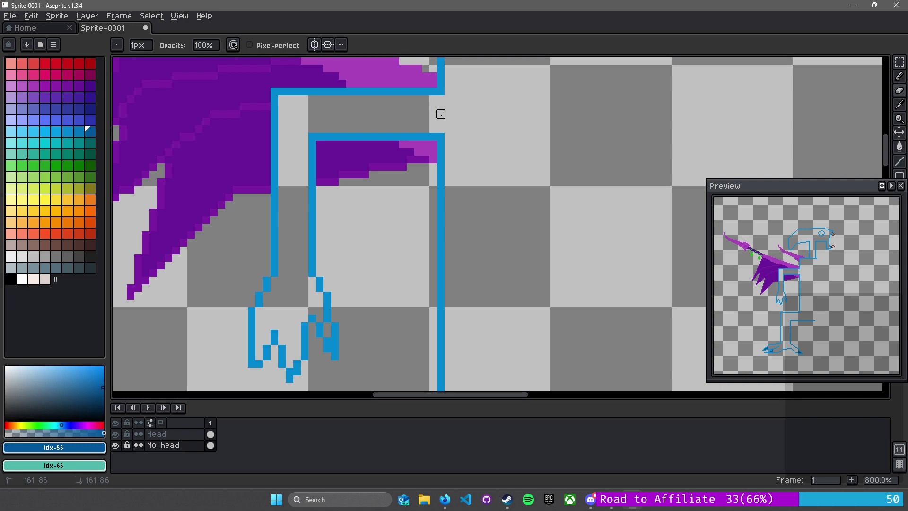
scroll(525, 218, "down", 4)
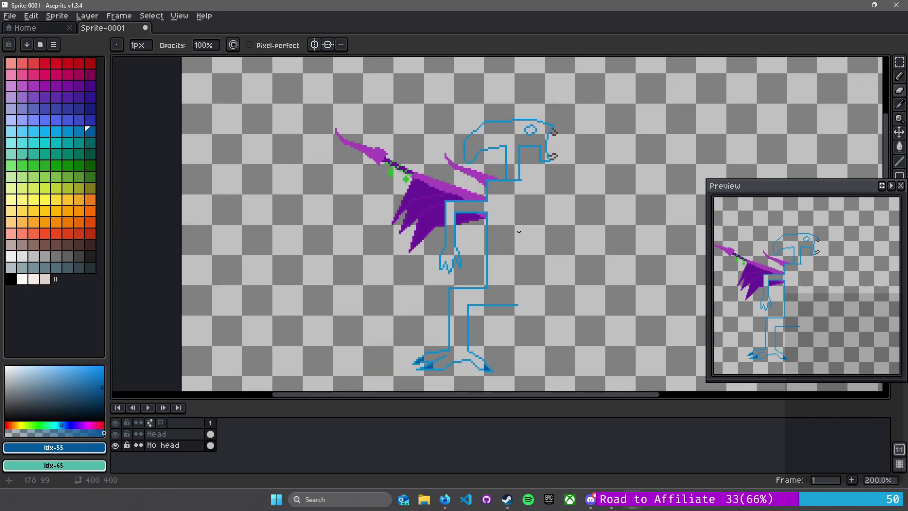
Select a 119 × 148 px area around the half body with its wing and leg, and place a horizontally flipped copy as the right half
mouse_move(488, 176)
left_mouse_down()
mouse_move(455, 175)
mouse_move(482, 205)
left_mouse_up()
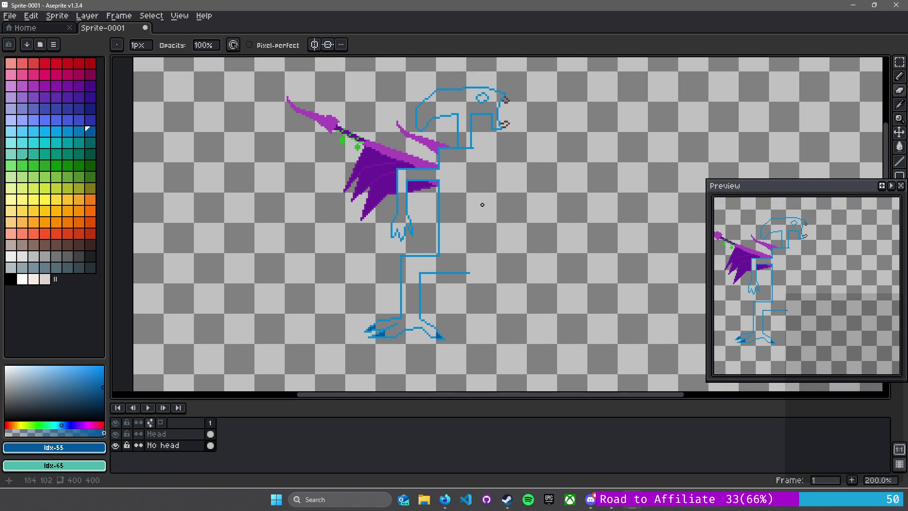
scroll(453, 280, "up", 2)
scroll(456, 277, "down", 2)
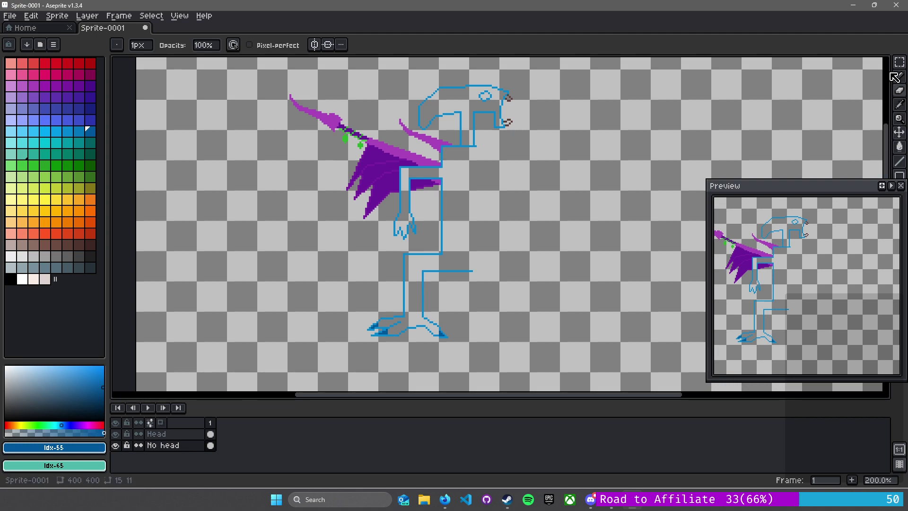
key("m")
left_click_drag(251, 78, 475, 358)
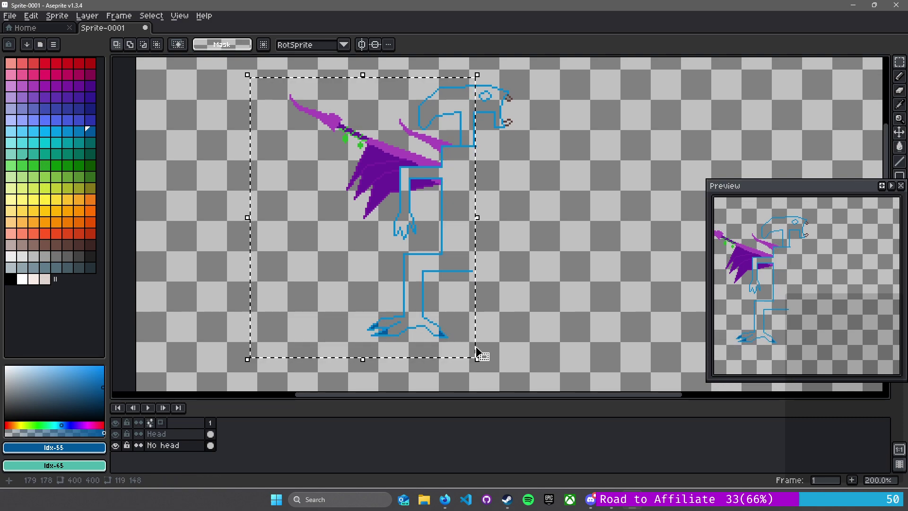
left_click(475, 346)
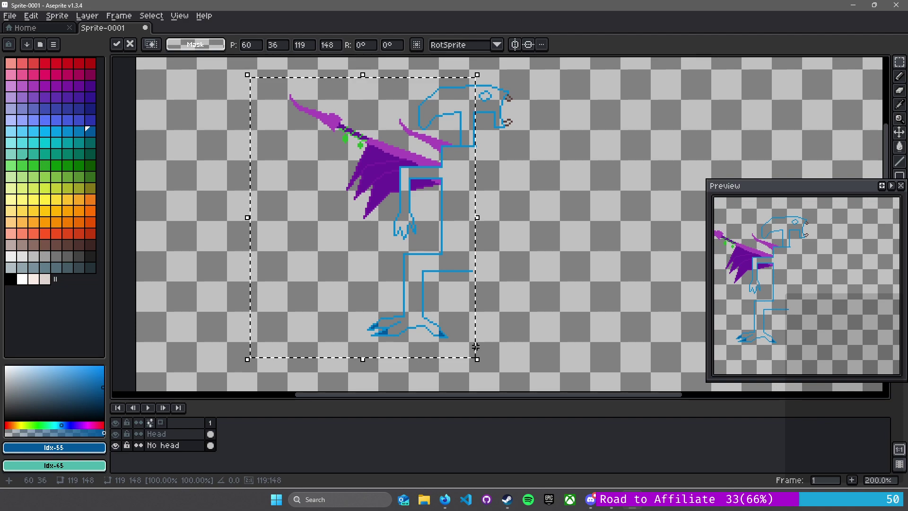
key("shift+h")
left_click_drag(279, 222, 498, 226)
scroll(492, 189, "up", 11)
left_click(412, 119)
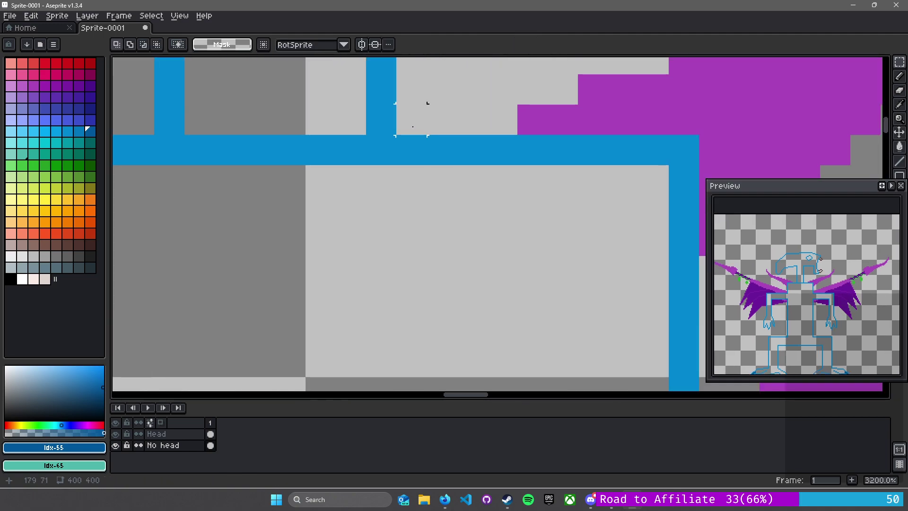
Examine the mirrored body, wings, legs and clawed feet for symmetry
scroll(498, 123, "down", 11)
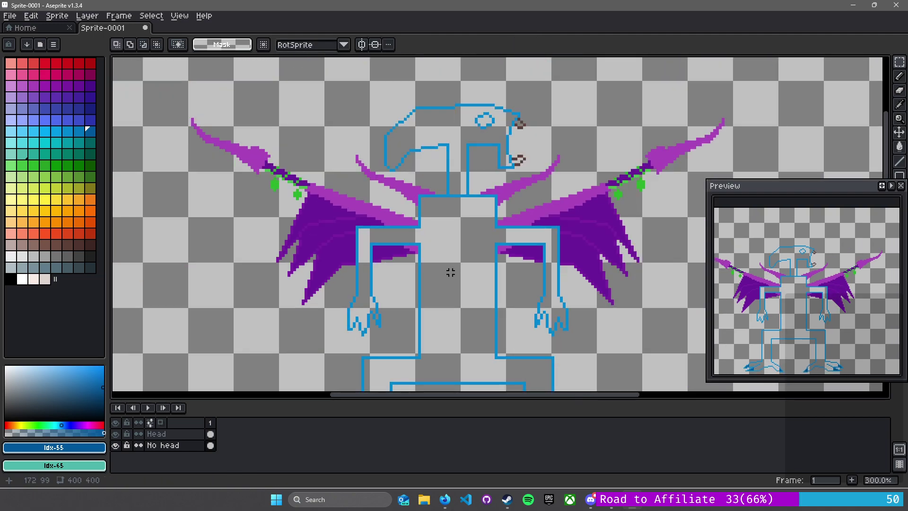
scroll(417, 228, "up", 1)
scroll(416, 229, "down", 1)
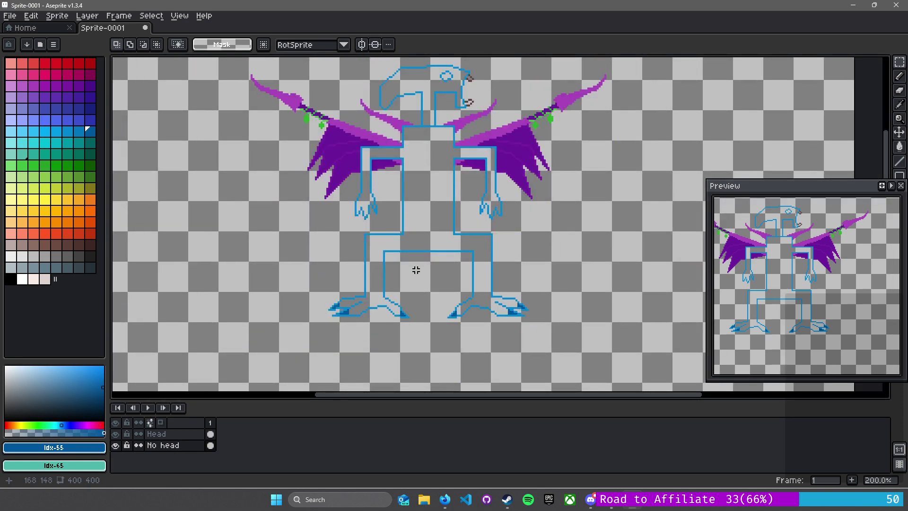
scroll(415, 270, "up", 1)
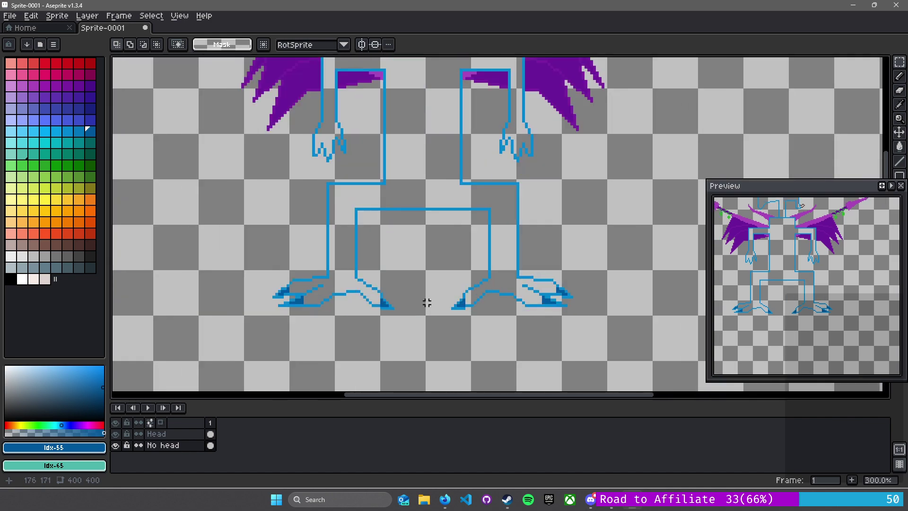
scroll(472, 334, "up", 2)
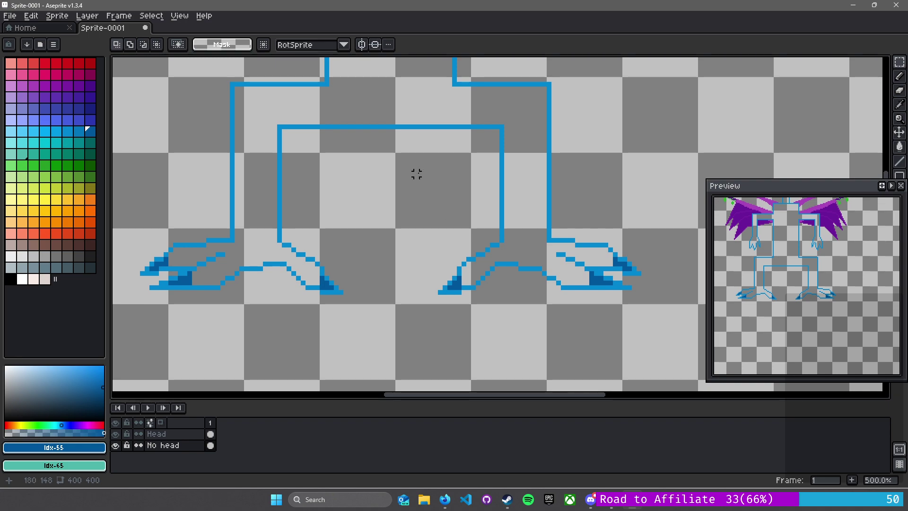
scroll(407, 194, "down", 3)
scroll(411, 176, "up", 3)
left_click_drag(411, 176, 396, 323)
scroll(394, 304, "down", 4)
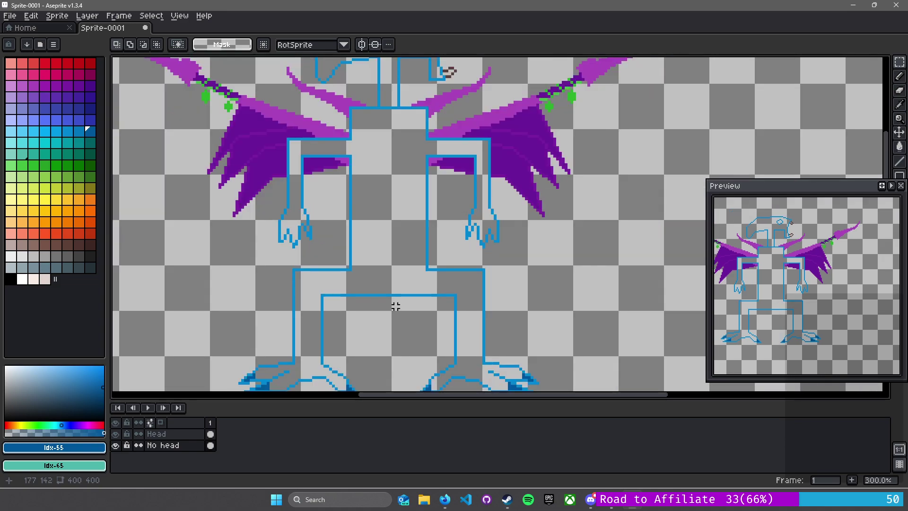
scroll(434, 297, "up", 2)
scroll(434, 296, "down", 1)
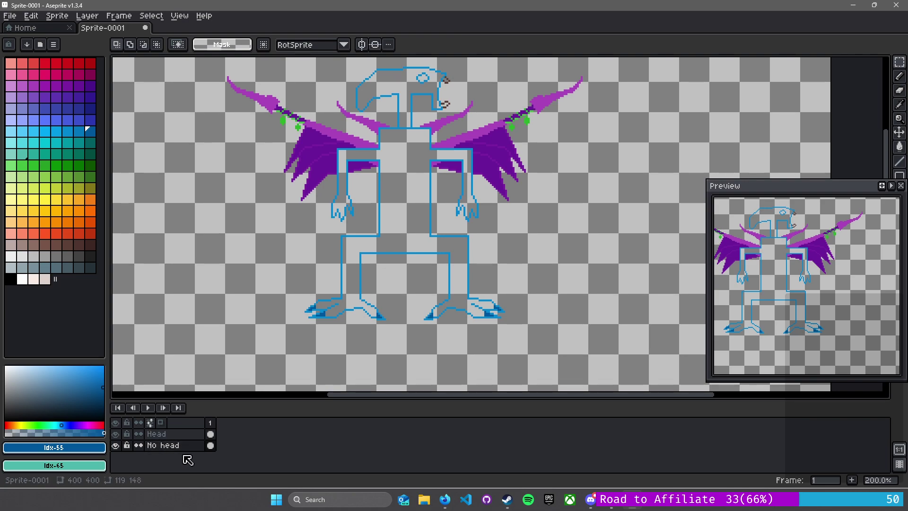
Add a new layer above the No head layer
double_click(230, 447)
left_click(501, 323)
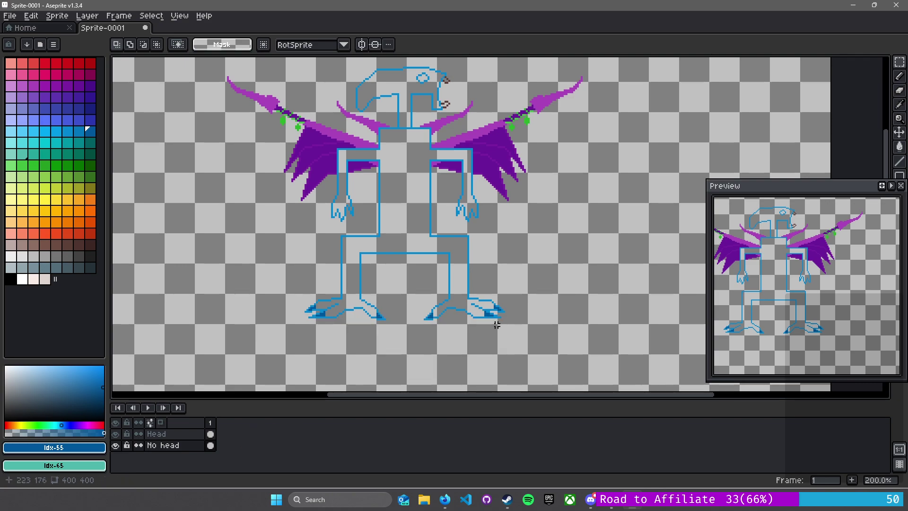
right_click(229, 455)
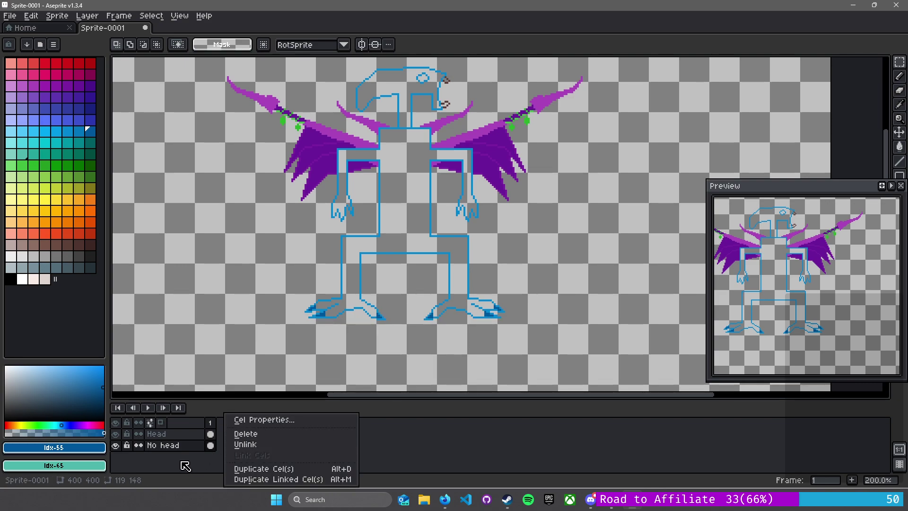
left_click(185, 466)
right_click(172, 446)
mouse_move(211, 413)
left_click(284, 414)
mouse_move(157, 446)
left_mouse_down()
mouse_move(161, 463)
mouse_move(162, 448)
left_mouse_up()
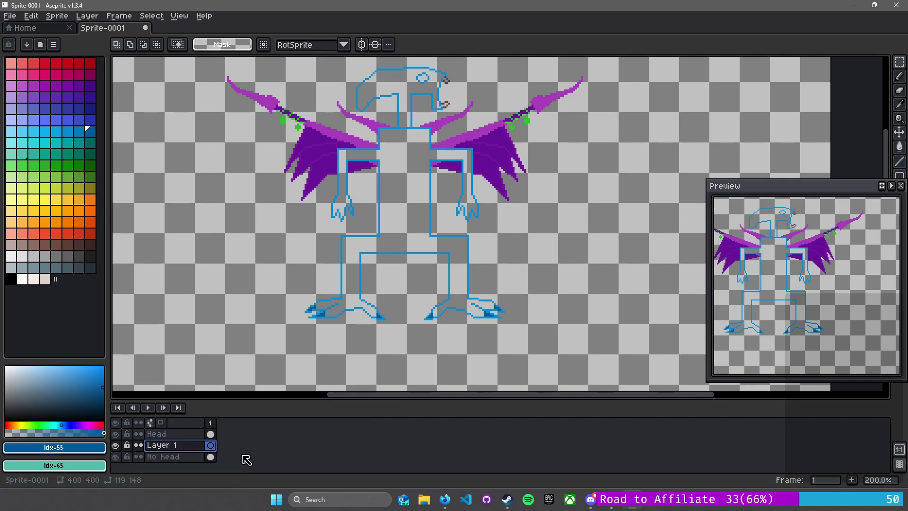
Move the new layer beneath No head and rename it Tail
left_click(157, 457)
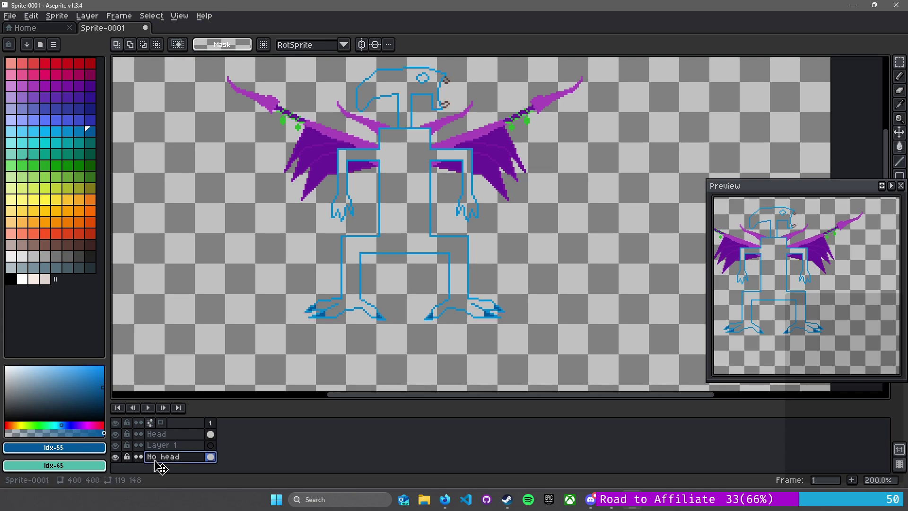
left_click_drag(160, 445, 161, 458)
double_click(164, 457)
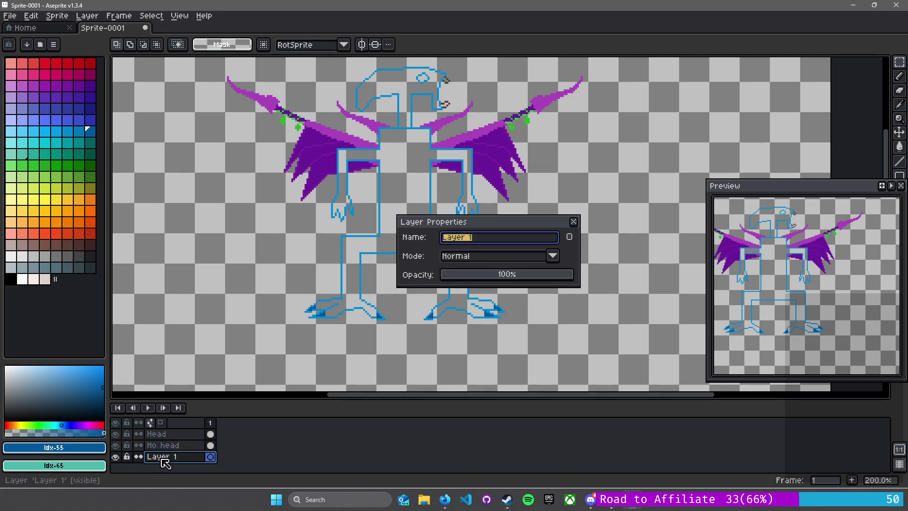
type("Tail")
key("Return")
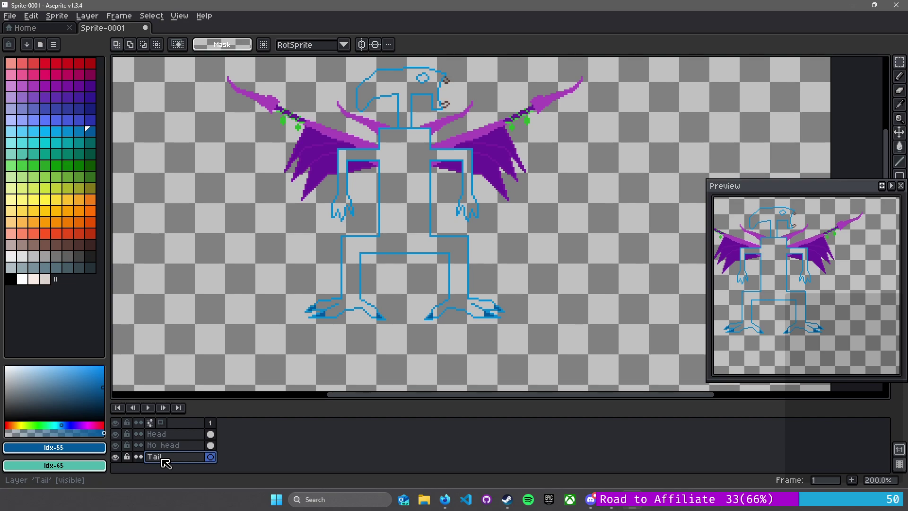
Sample the body outline's blue #0288d1 as the drawing colour for the Pencil tool
left_click(209, 458)
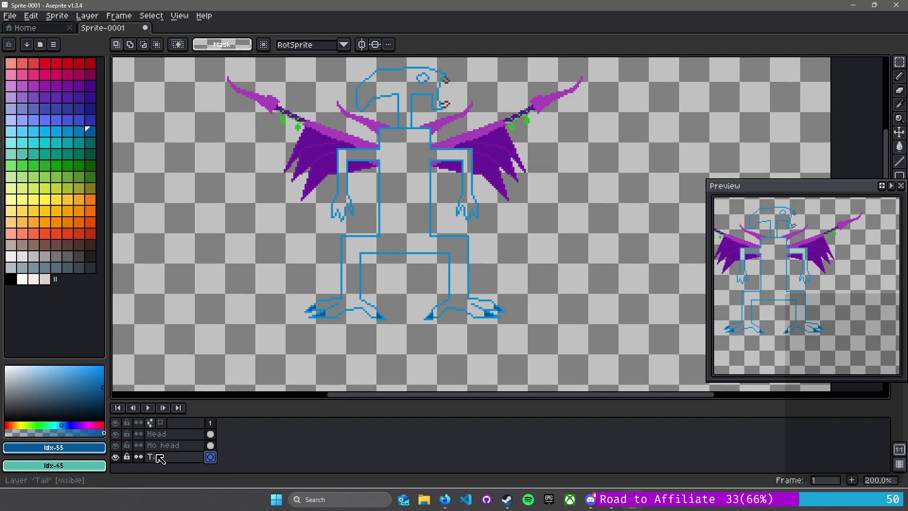
scroll(397, 278, "up", 3)
mouse_move(397, 278)
left_mouse_down()
mouse_move(351, 314)
mouse_move(353, 347)
left_mouse_up()
key("b")
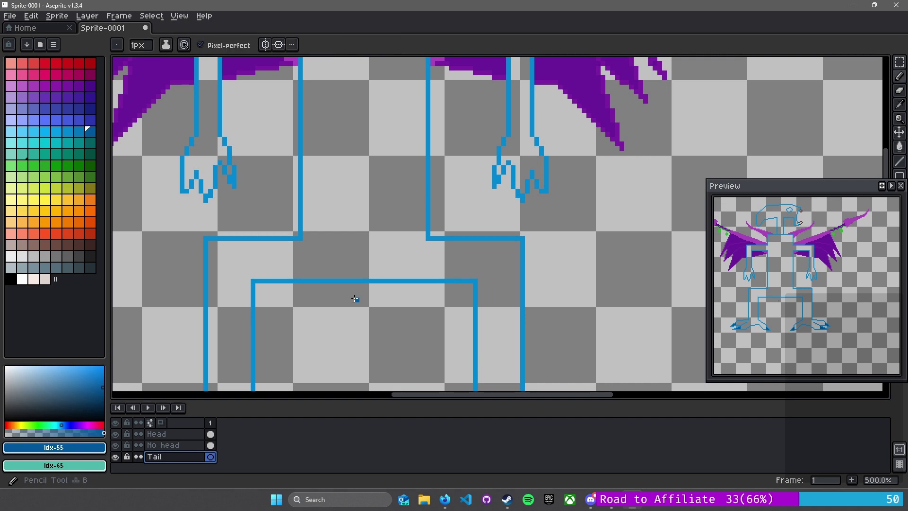
left_click(379, 282, "ctrl")
left_click(377, 279, "alt")
scroll(302, 208, "down", 2)
scroll(303, 211, "up", 2)
left_click_drag(312, 218, 381, 242)
scroll(378, 248, "down", 2)
scroll(379, 249, "up", 1)
scroll(374, 254, "down", 1)
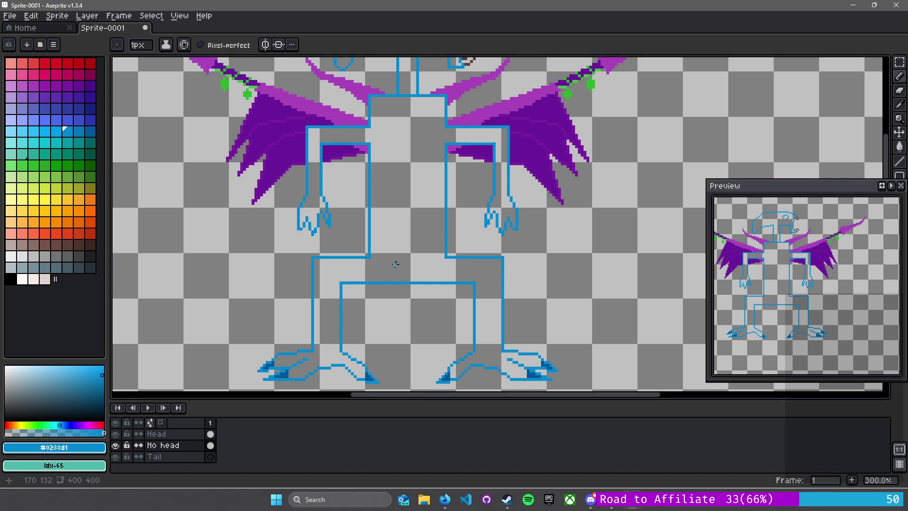
scroll(396, 263, "down", 1)
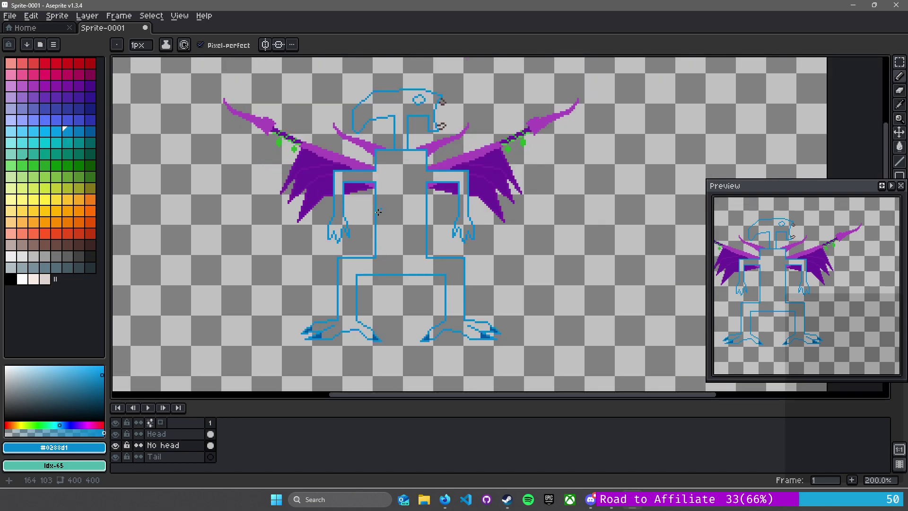
left_click_drag(378, 251, 366, 266)
scroll(365, 266, "up", 2)
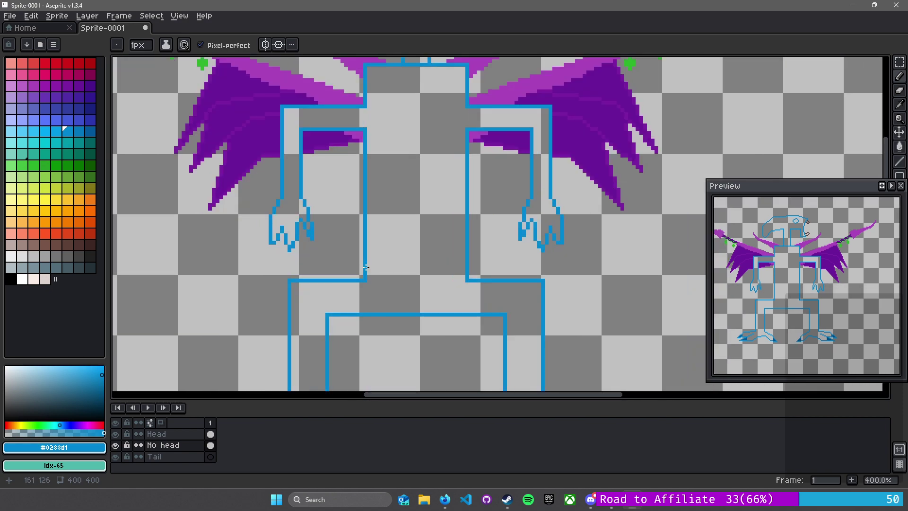
scroll(366, 268, "down", 2)
left_click_drag(365, 268, 343, 303)
scroll(342, 303, "up", 1)
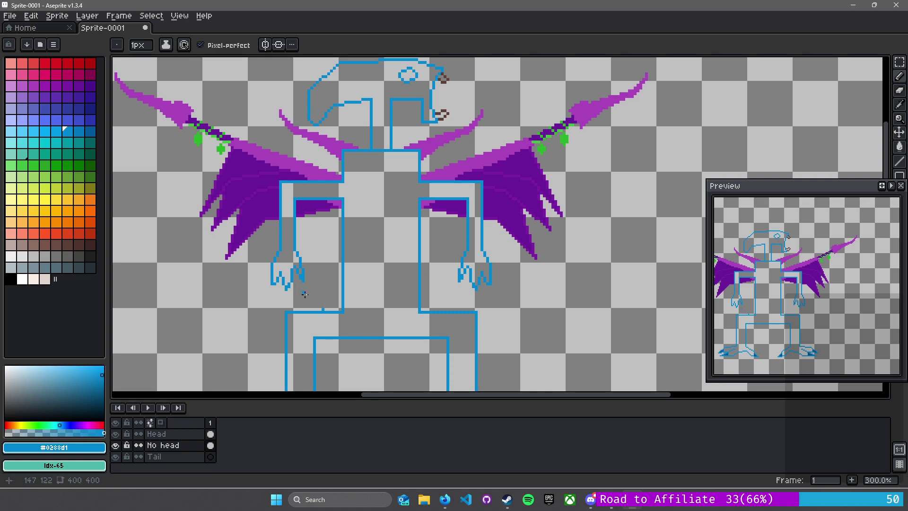
key("ctrl+z")
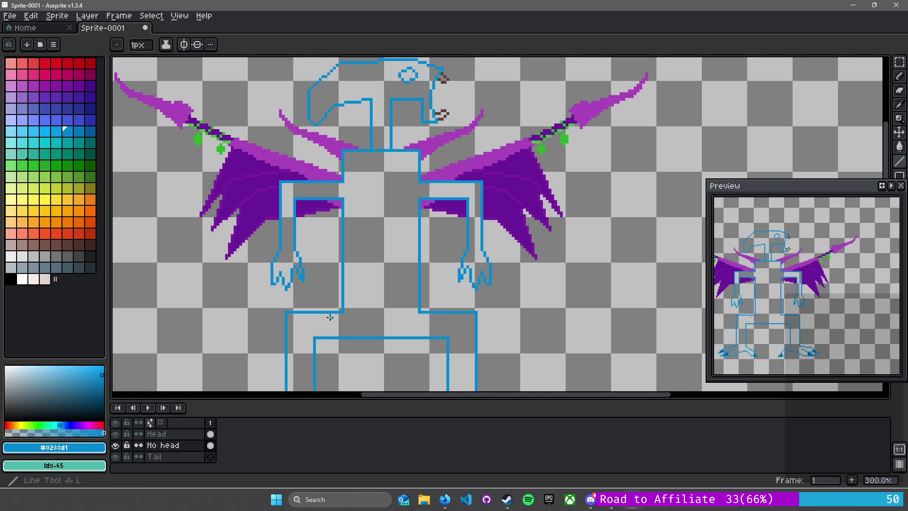
Activate the Tail layer, choose orange Idx-119, and draw a curved tail edge from the left hip up behind the left wing towards the head
left_click(189, 458)
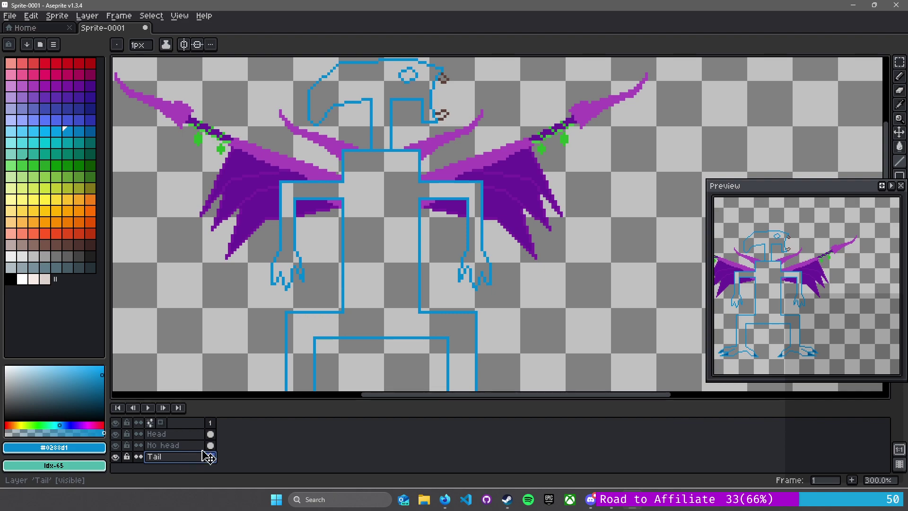
left_click_drag(330, 313, 270, 266)
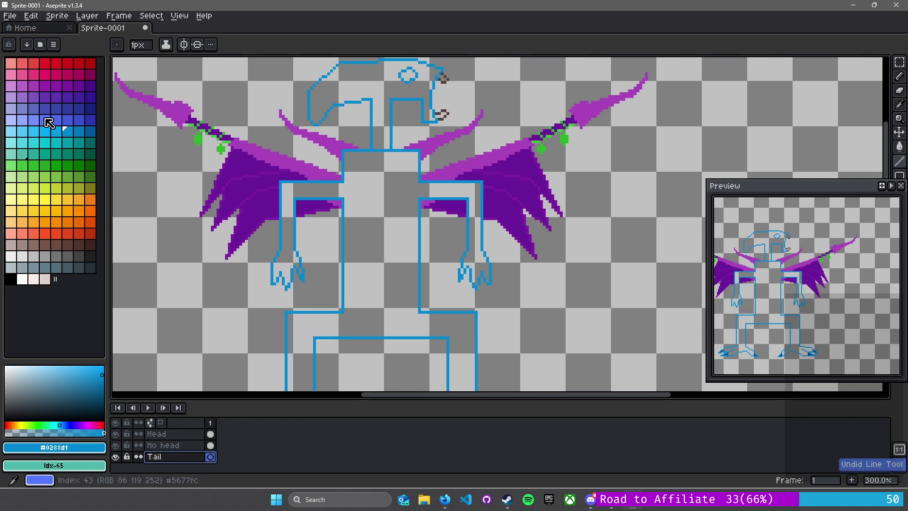
left_click(33, 85)
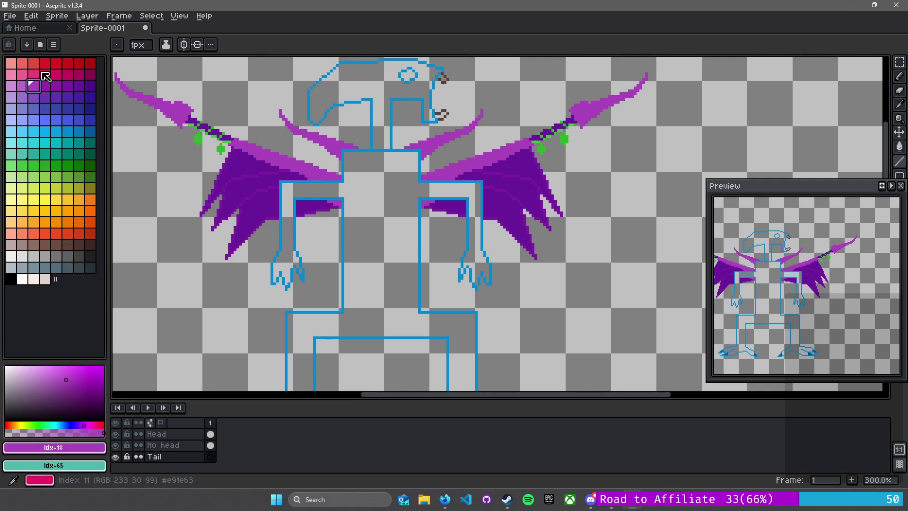
left_click(81, 165)
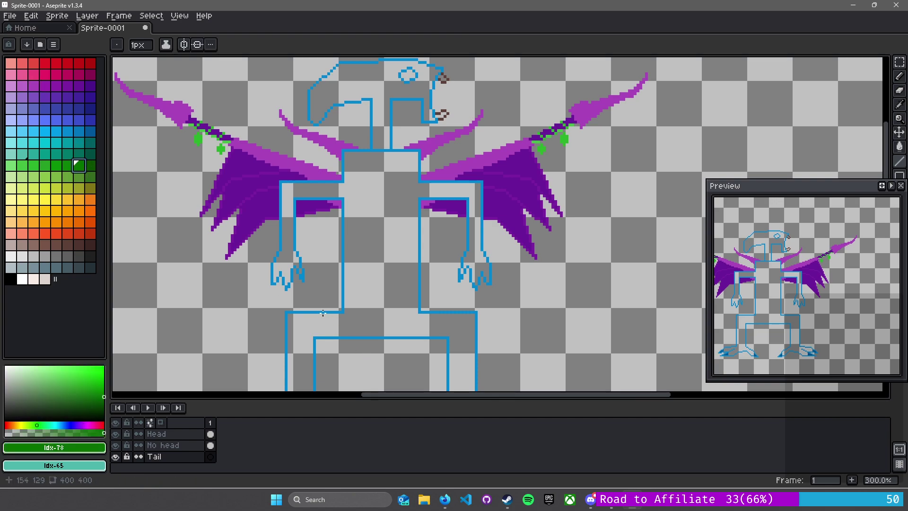
left_click(90, 222)
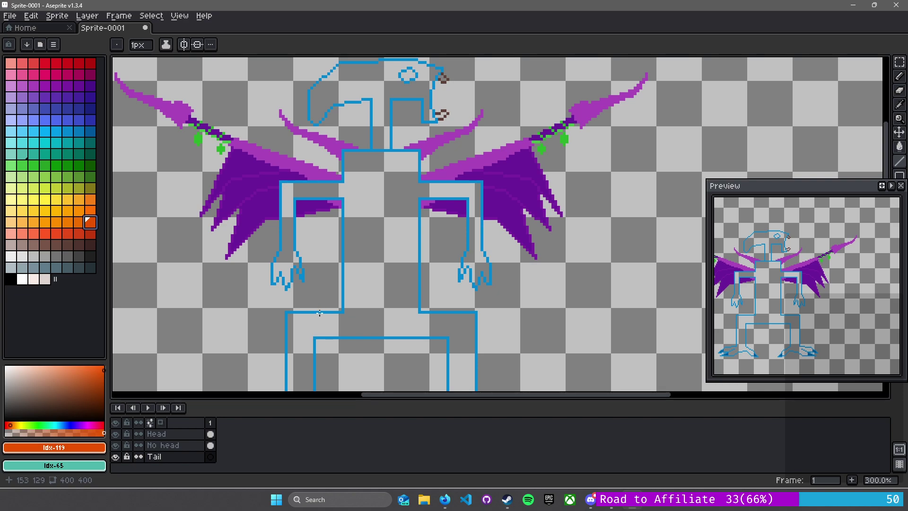
left_click_drag(319, 311, 275, 64)
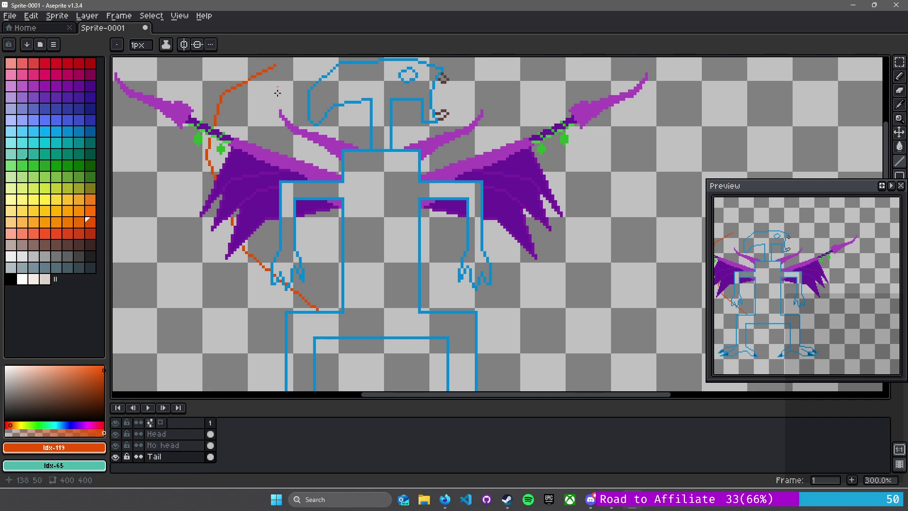
Undo the orange tail edge drawn behind the left wing on the Tail layer
key("v")
key("ctrl+z")
Draw two vertical orange guide lines with the Line tool from the neck's two edges down the torso to just below the crotch line
key("l")
scroll(369, 260, "down", 3)
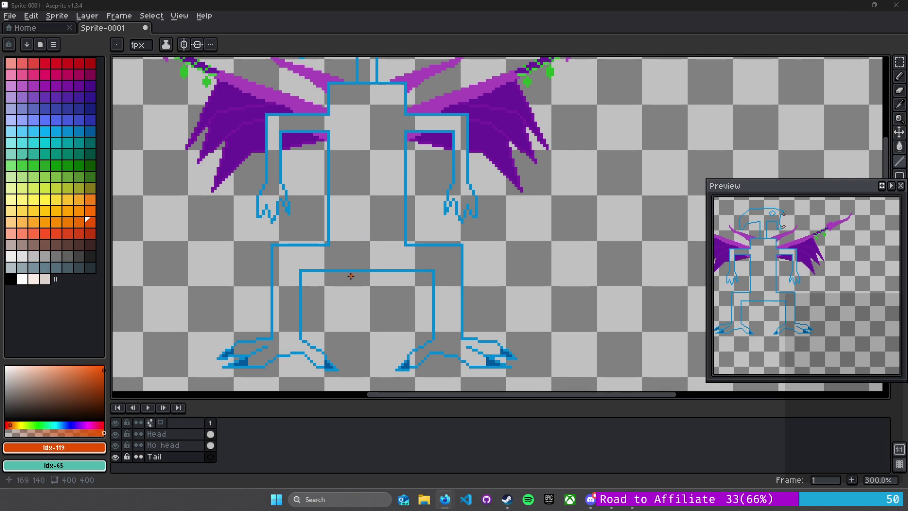
scroll(349, 274, "up", 2)
scroll(350, 271, "down", 2)
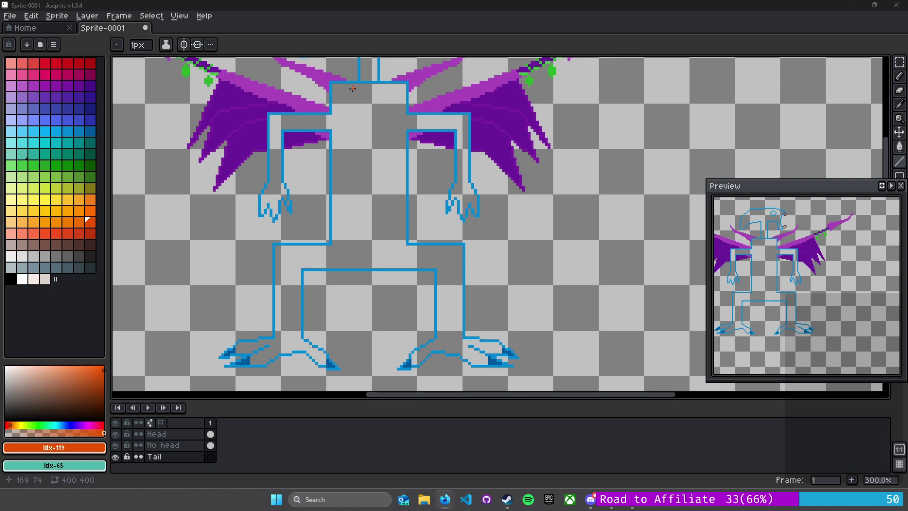
left_click(358, 85)
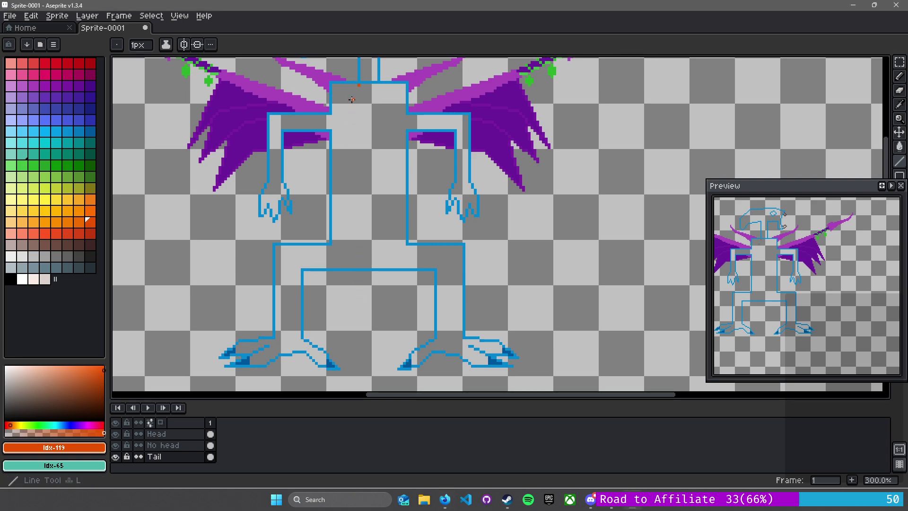
left_click_drag(358, 84, 358, 275)
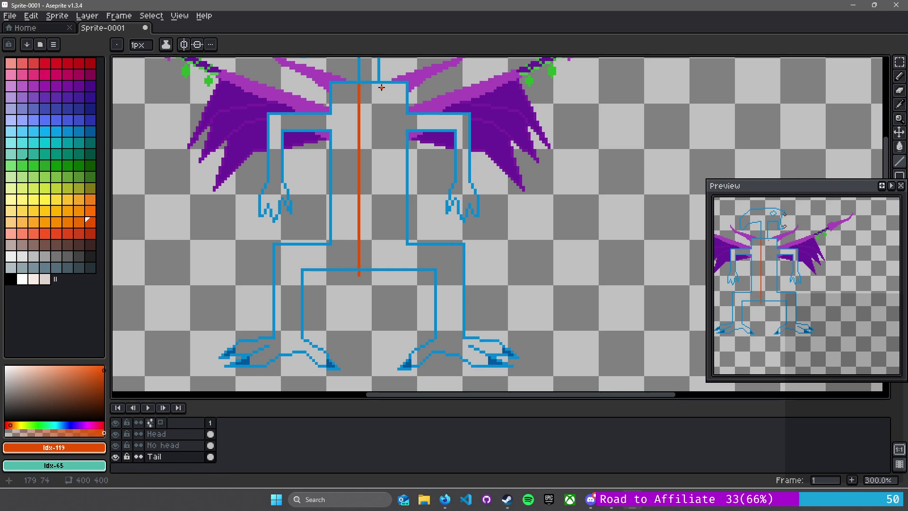
mouse_move(379, 84)
left_mouse_down()
mouse_move(379, 273)
mouse_move(379, 234)
left_mouse_up()
Erase both vertical guide lines inside the torso, keeping only the short orange marks just below the crotch line
key("e")
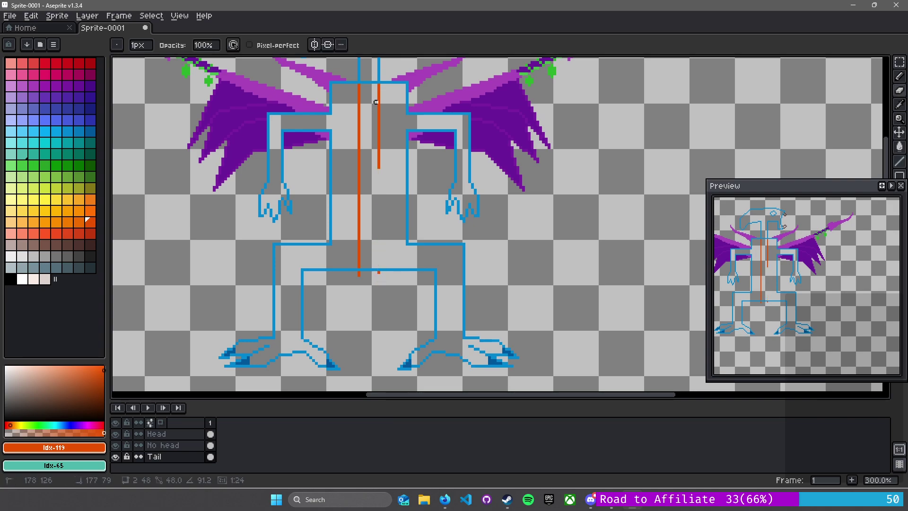
left_click(379, 85, "shift")
left_click(359, 84)
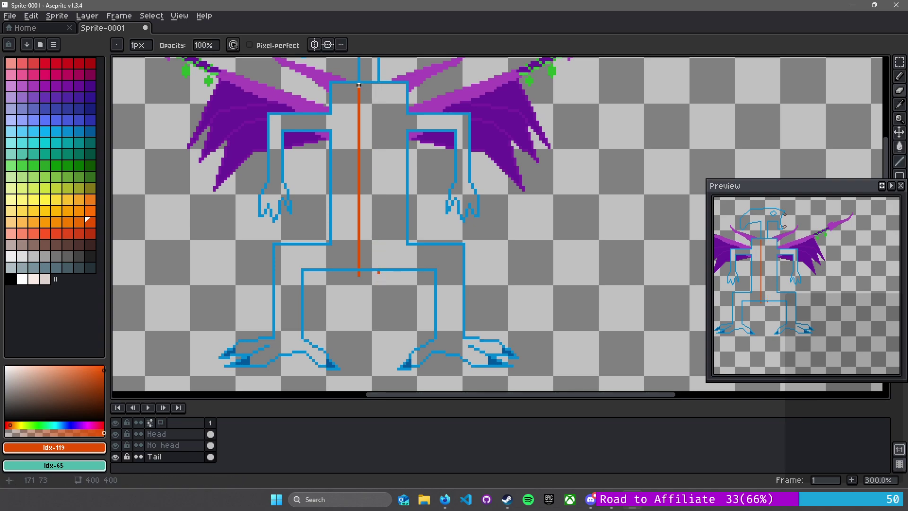
left_click(358, 268, "shift")
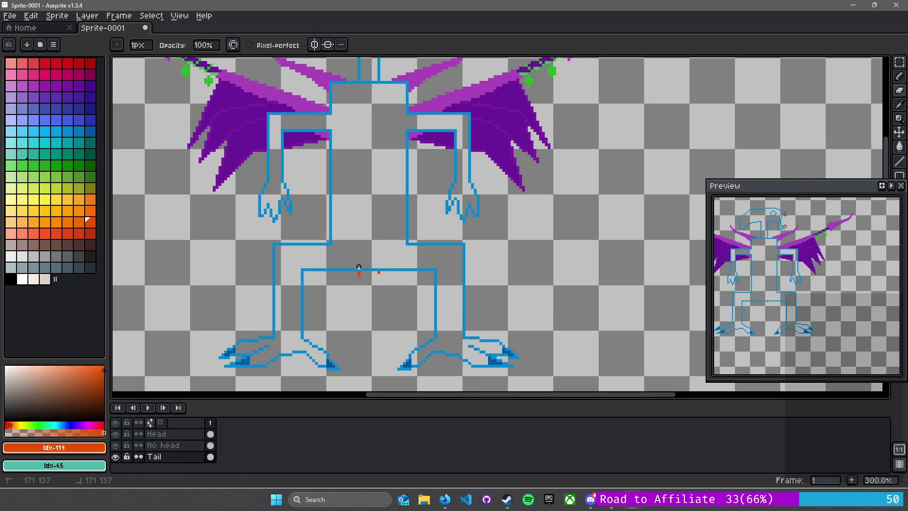
Hide the No head layer so the orange tail pixels between the legs are exposed
left_click(209, 433)
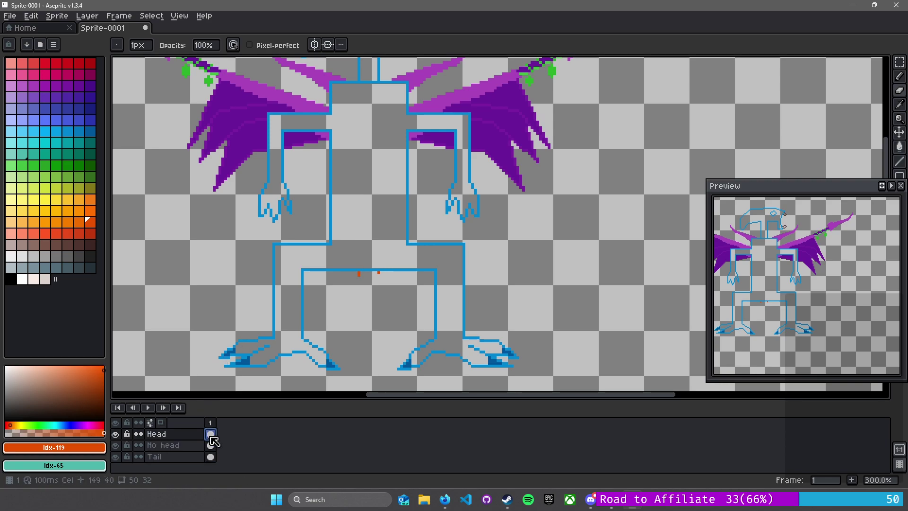
left_click(116, 434)
left_click(117, 434)
left_click(115, 445)
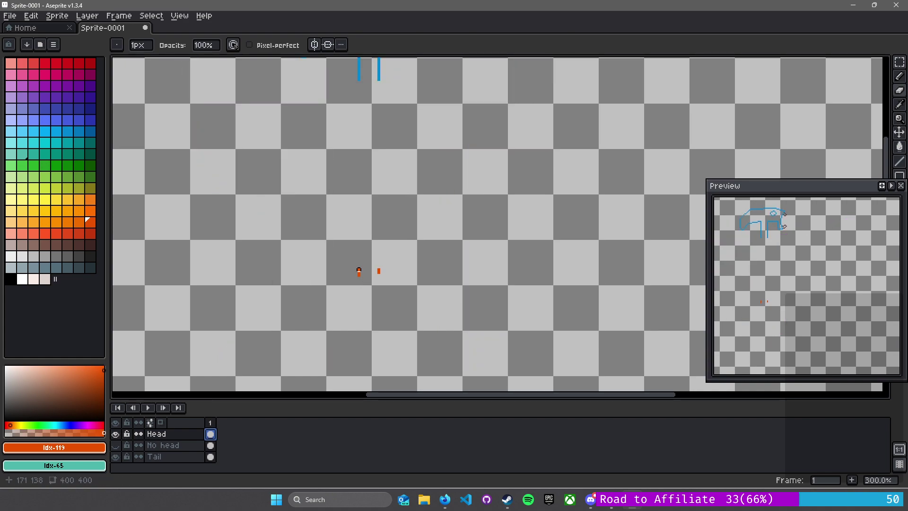
Erase the topmost pixels of both orange tail stubs on the Tail layer and show the No head layer again
left_click(379, 270)
left_click(174, 433)
left_click(116, 457)
left_click(115, 457)
left_click(175, 456)
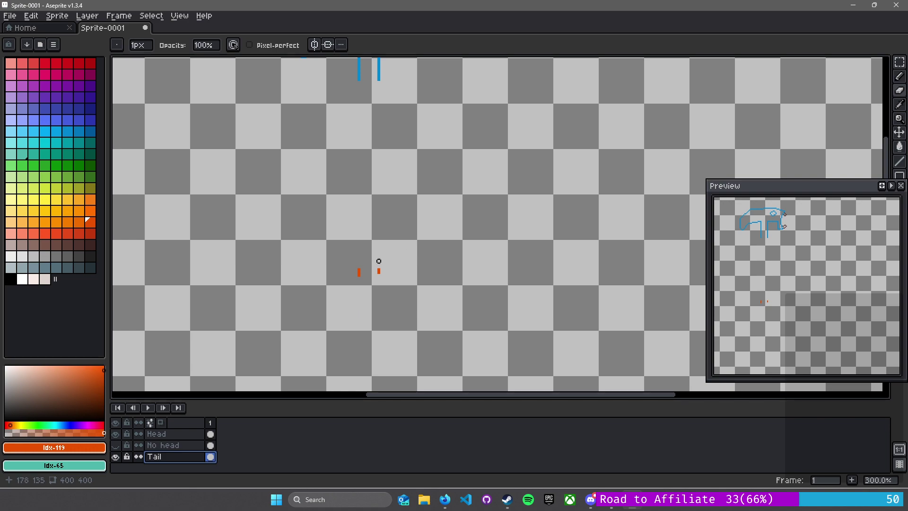
left_click_drag(353, 270, 382, 269)
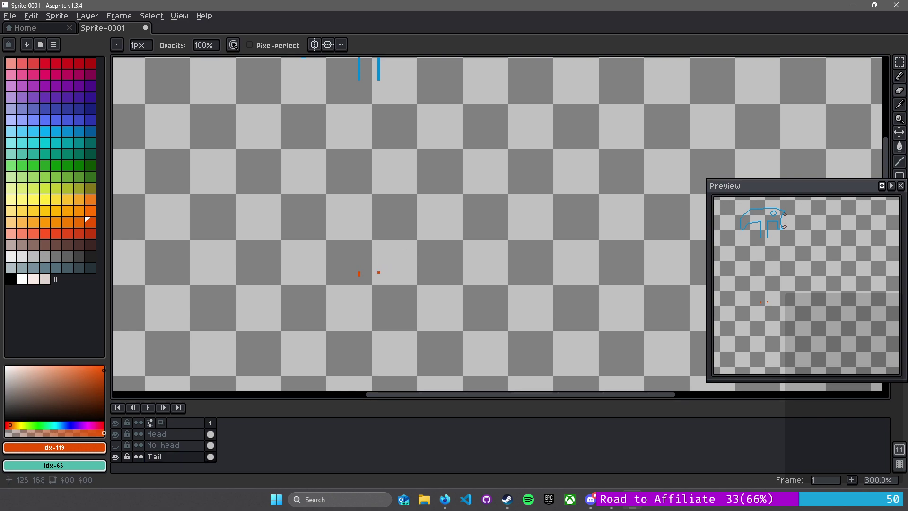
left_click(115, 446)
left_click(175, 456)
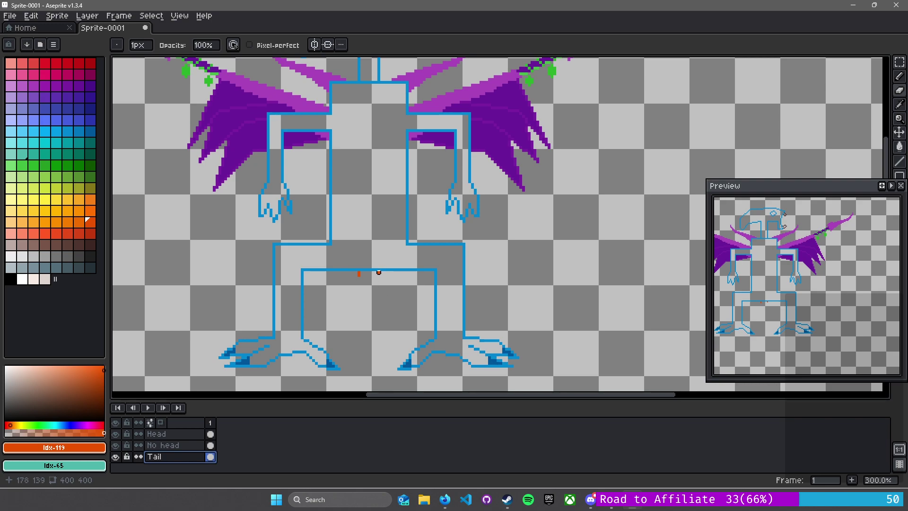
Draw two parallel vertical orange lines down from the crotch outline with the Line tool and join their lower ends with a tapered tip
key("e")
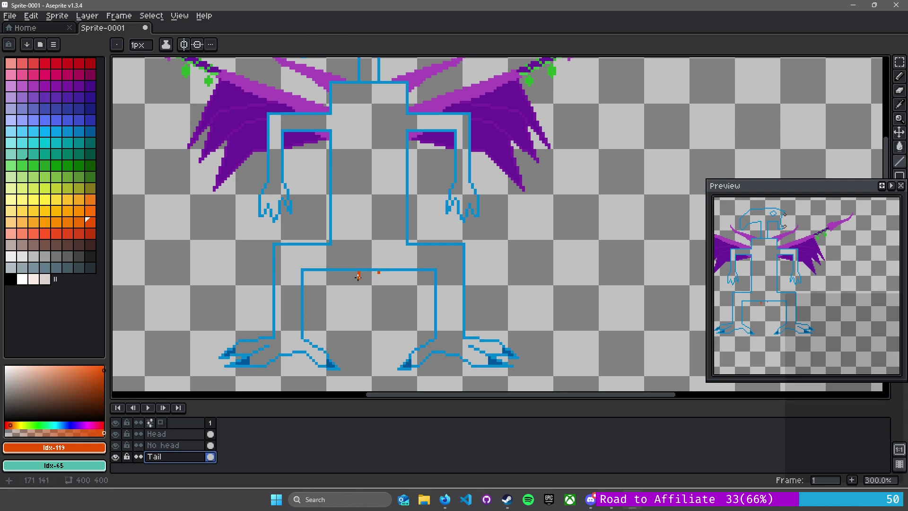
left_click_drag(358, 276, 359, 312)
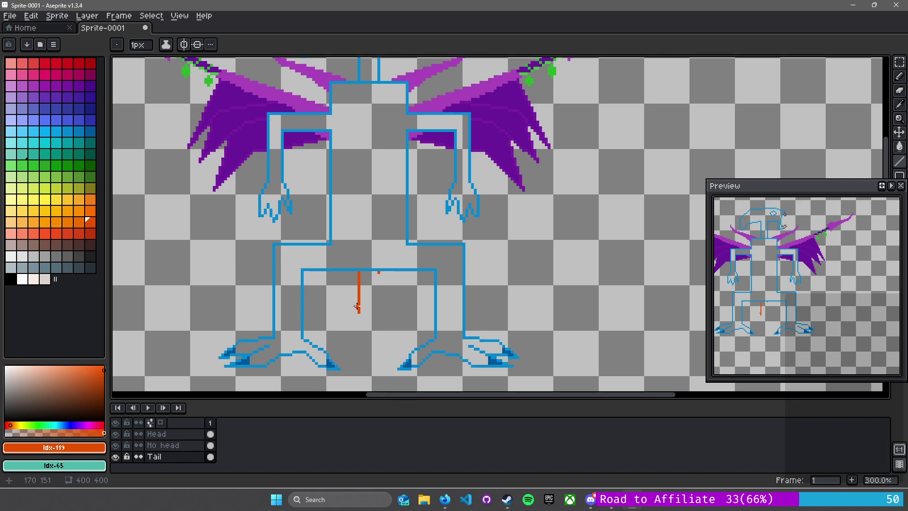
scroll(359, 325, "up", 4)
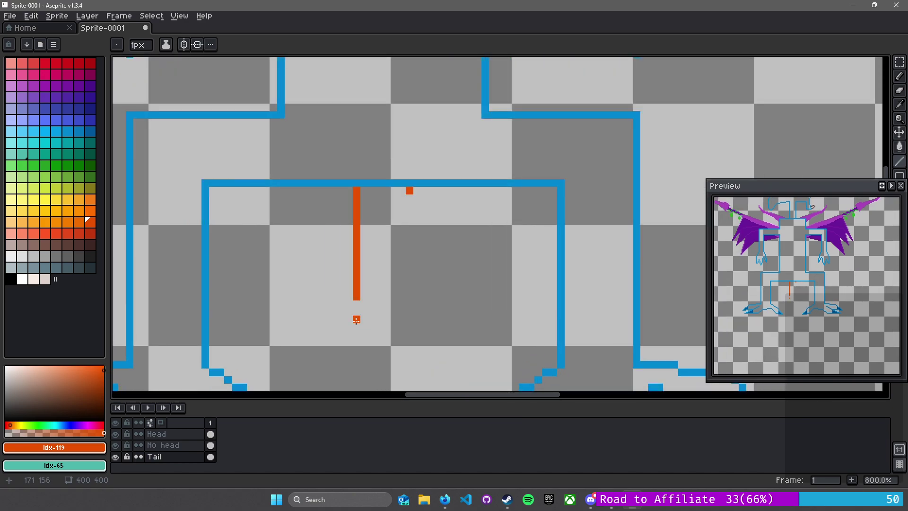
scroll(357, 329, "down", 2)
scroll(351, 286, "up", 2)
mouse_move(403, 140)
left_mouse_down()
mouse_move(401, 281)
mouse_move(387, 291)
left_mouse_up()
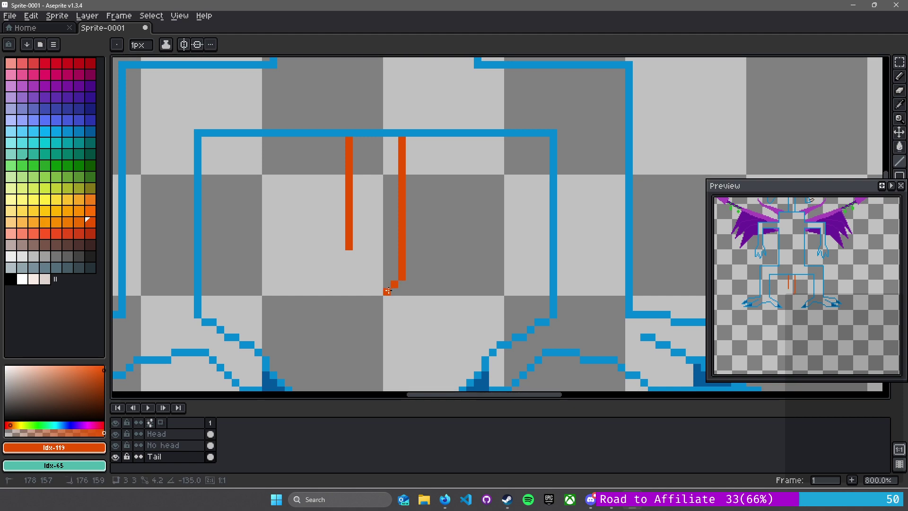
mouse_move(349, 255)
left_mouse_down()
mouse_move(346, 275)
mouse_move(371, 292)
left_mouse_up()
left_click(363, 284)
left_click(355, 273)
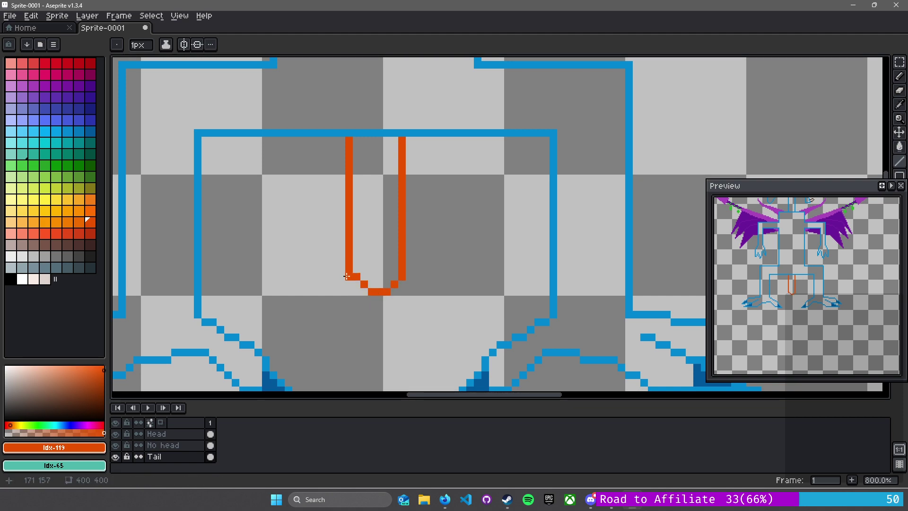
Erase the uneven pixels at the left corner and bottom of the downward tail segment
key("e")
left_click(350, 277)
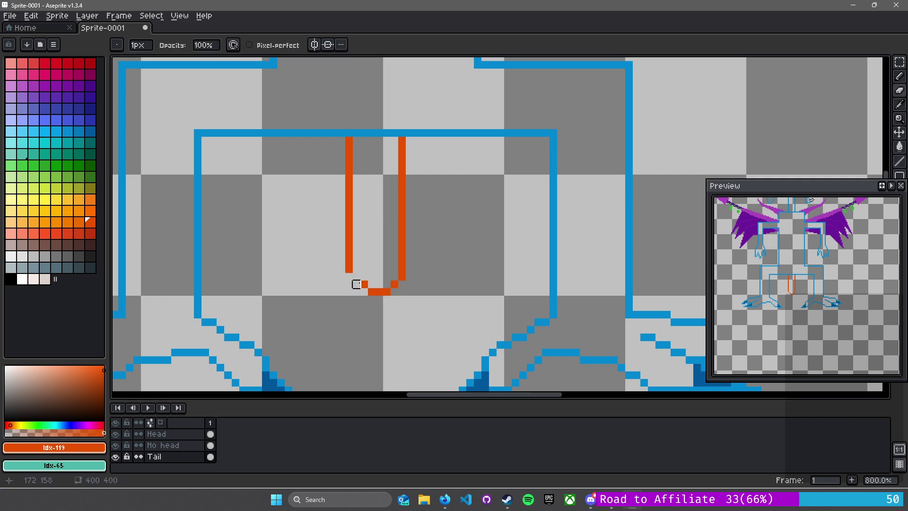
scroll(379, 284, "up", 3)
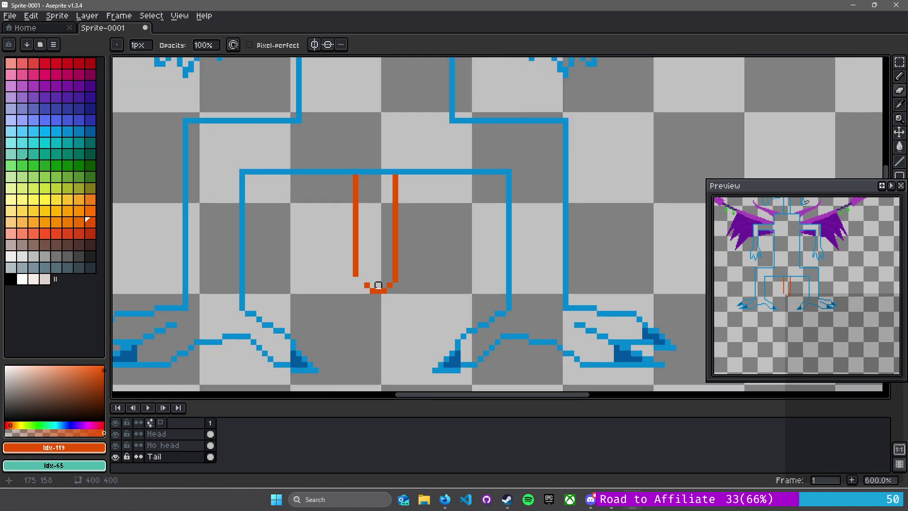
scroll(380, 280, "down", 1)
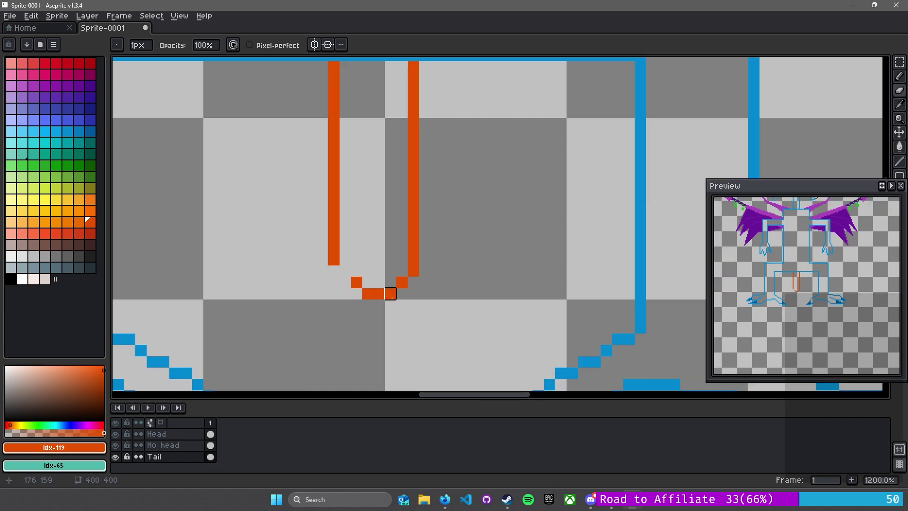
left_click_drag(379, 294, 368, 294)
Redraw the left corner and bottom of the tail segment pixel by pixel as a diagonal matching the right side
key("b")
left_click(342, 272)
key("ctrl+z")
left_click(345, 283)
left_click(357, 294)
key("e")
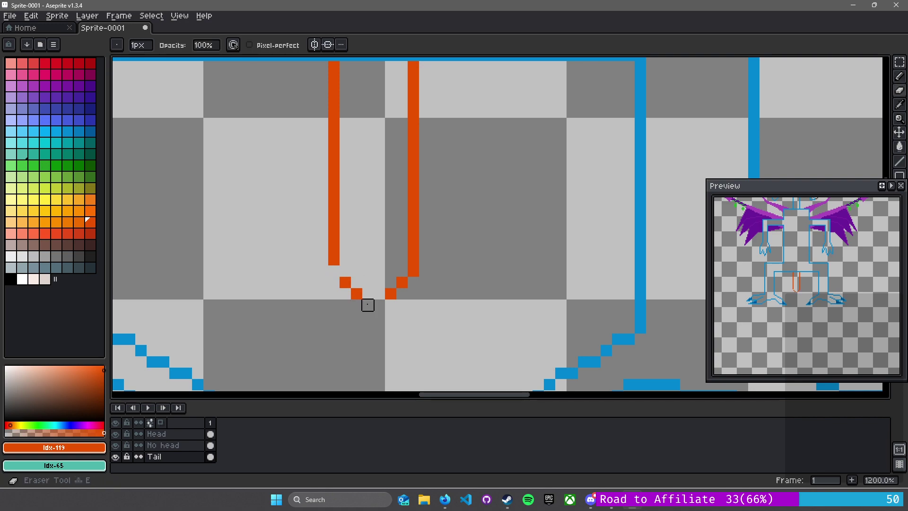
key("b")
left_click_drag(368, 305, 380, 305)
scroll(402, 283, "down", 3)
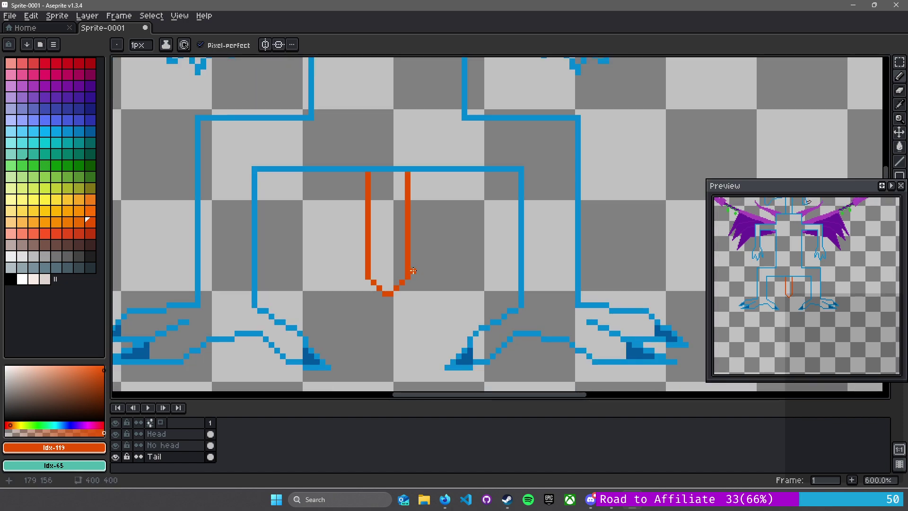
Draw a tail edge line from the lower tip diagonally out to the right hip, then up along the torso to beneath the right wing
scroll(466, 220, "down", 1)
mouse_move(449, 244)
left_mouse_down()
mouse_move(373, 305)
mouse_move(435, 249)
mouse_move(454, 186)
mouse_move(485, 190)
mouse_move(513, 172)
mouse_move(425, 198)
mouse_move(475, 178)
mouse_move(454, 189)
mouse_move(451, 115)
mouse_move(440, 121)
mouse_move(469, 160)
mouse_move(440, 134)
mouse_move(448, 244)
left_mouse_up()
key("l")
scroll(441, 142, "down", 4)
scroll(448, 244, "up", 2)
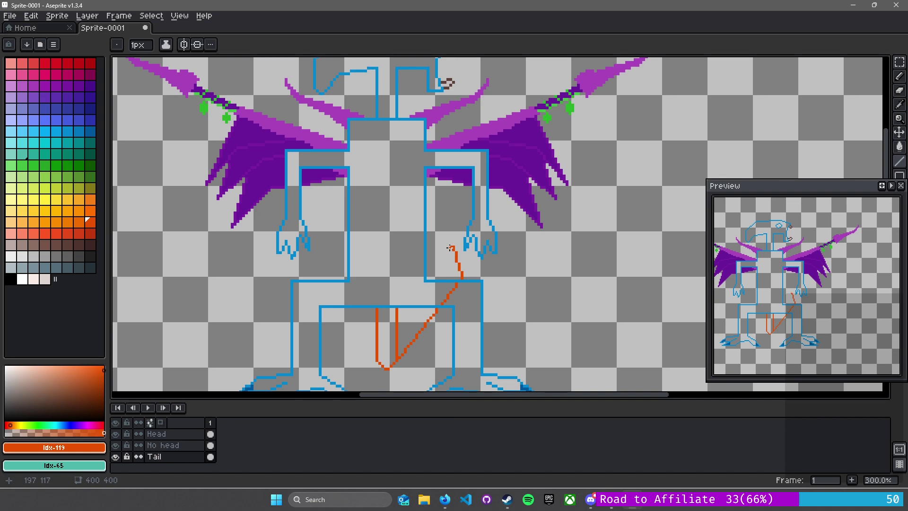
scroll(453, 248, "up", 1)
mouse_move(453, 248)
left_mouse_down()
mouse_move(400, 173)
mouse_move(310, 129)
mouse_move(305, 98)
mouse_move(275, 88)
mouse_move(331, 153)
mouse_move(466, 164)
mouse_move(428, 172)
left_mouse_up()
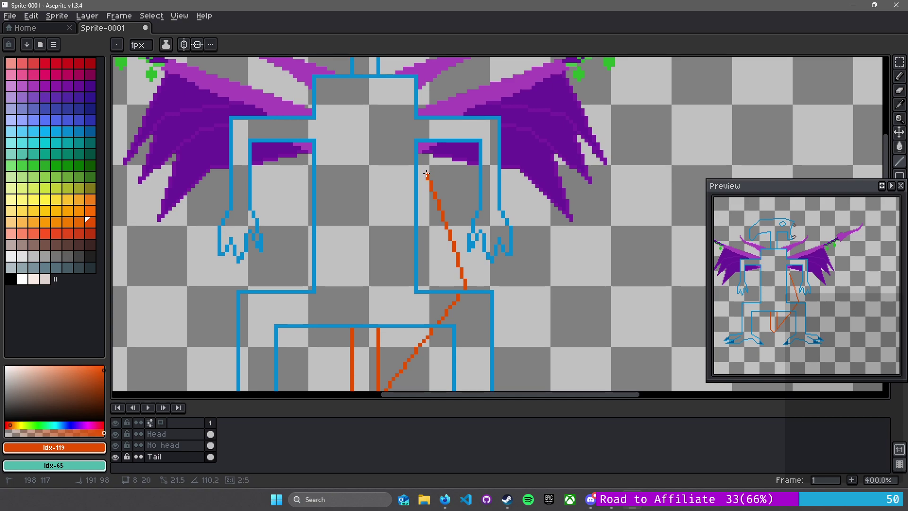
mouse_move(426, 174)
left_mouse_down()
mouse_move(443, 177)
mouse_move(461, 250)
mouse_move(426, 169)
left_mouse_up()
scroll(426, 168, "down", 2)
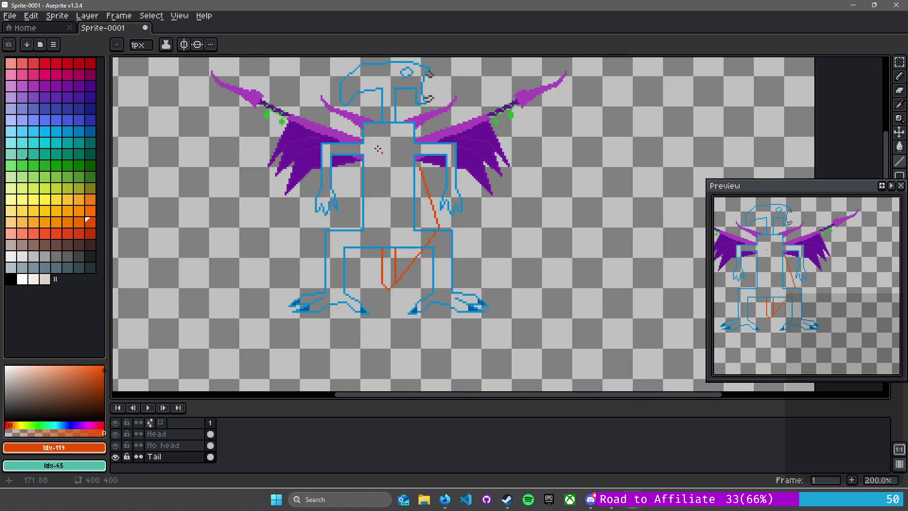
scroll(449, 208, "up", 3)
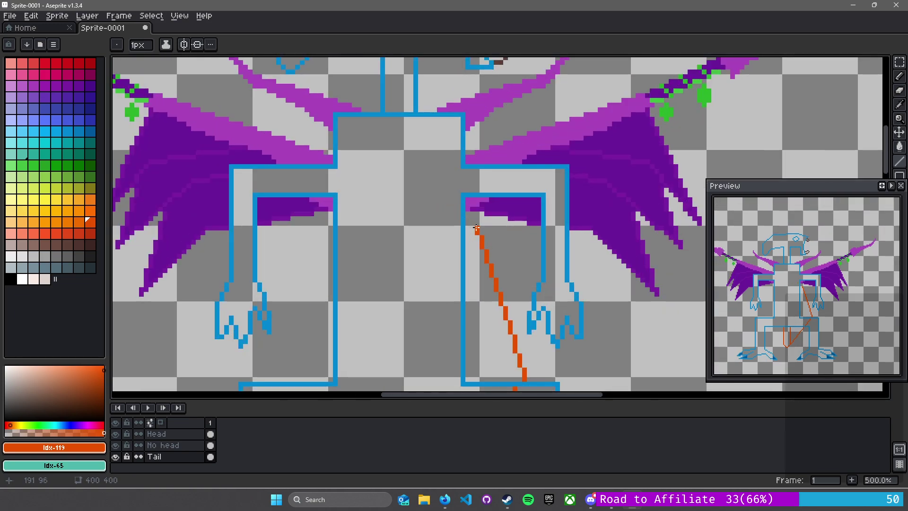
Continue the tail line diagonally across the chest to the back of the neck, then bend it upward over the head
left_click_drag(476, 228, 358, 72)
scroll(396, 191, "down", 3)
mouse_move(392, 166)
left_mouse_down()
mouse_move(406, 101)
mouse_move(381, 140)
mouse_move(387, 152)
left_mouse_up()
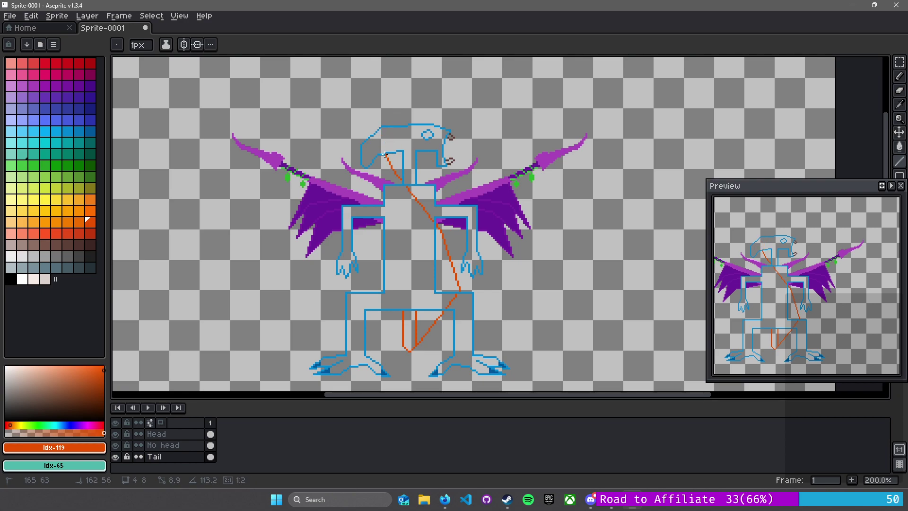
left_click_drag(386, 155, 399, 116)
Hide the No head and Head layers and make the Tail layer active
scroll(430, 342, "up", 2)
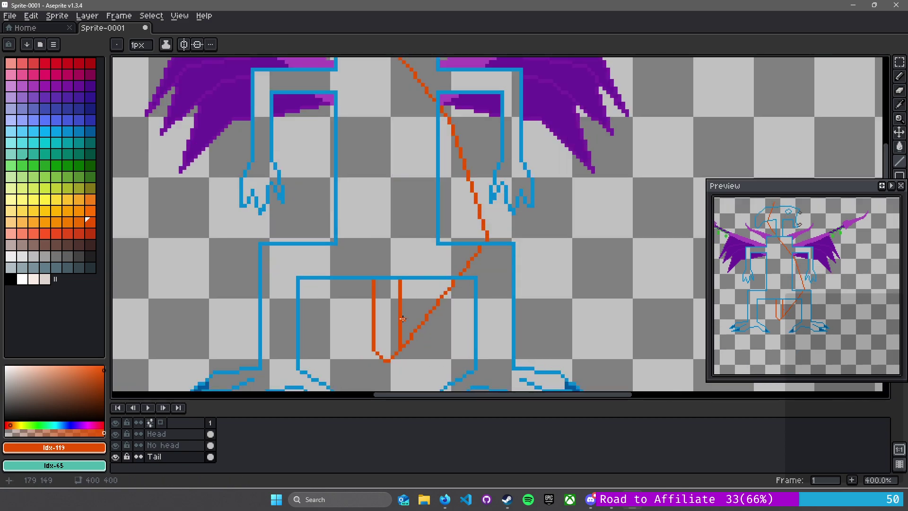
left_click_drag(115, 445, 119, 434)
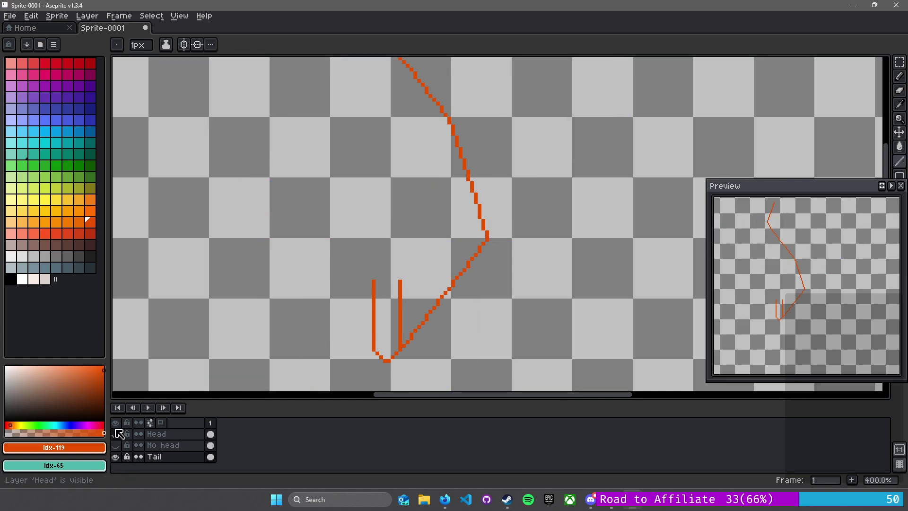
left_click(161, 456)
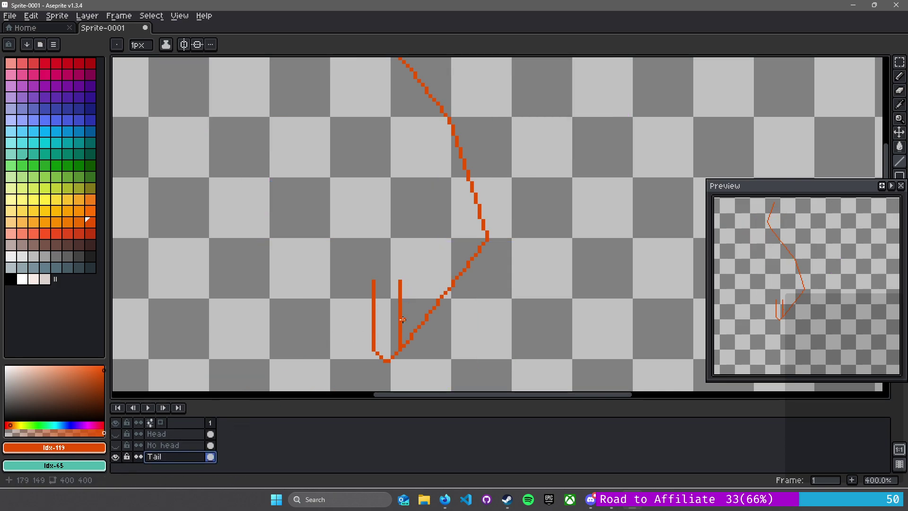
scroll(402, 316, "up", 5)
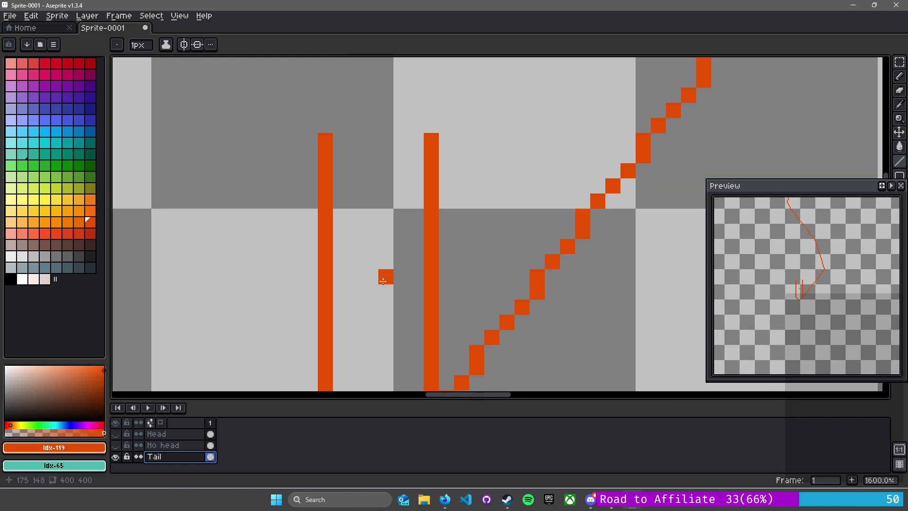
scroll(442, 290, "down", 5)
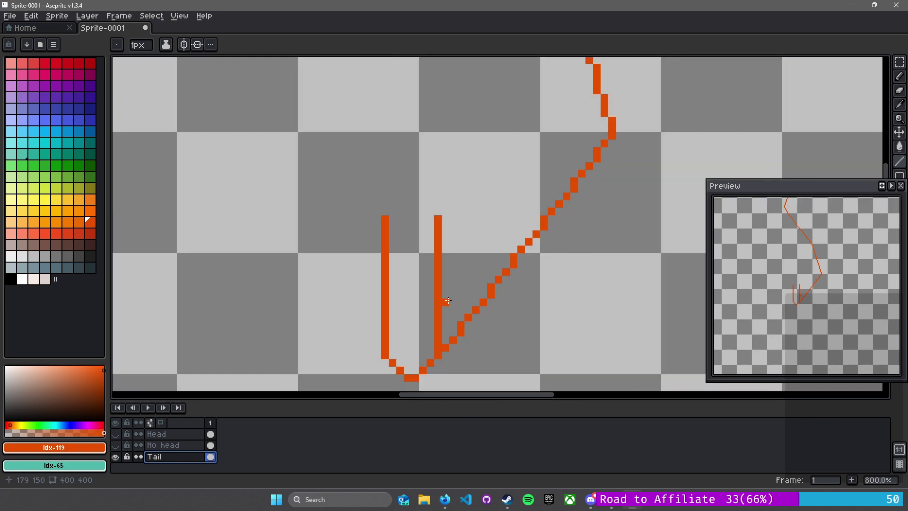
Draw a second line parallel to the tail edge through every bend and join both edges in a point at the upper end
mouse_move(447, 292)
left_mouse_down()
mouse_move(542, 172)
mouse_move(506, 315)
mouse_move(555, 336)
mouse_move(476, 158)
mouse_move(500, 191)
left_mouse_up()
scroll(449, 183, "down", 1)
left_click_drag(425, 197, 480, 314)
mouse_move(537, 301)
left_mouse_down()
mouse_move(420, 176)
mouse_move(424, 147)
left_mouse_up()
mouse_move(415, 154)
left_mouse_down()
mouse_move(404, 165)
mouse_move(396, 277)
mouse_move(407, 231)
mouse_move(455, 164)
left_mouse_up()
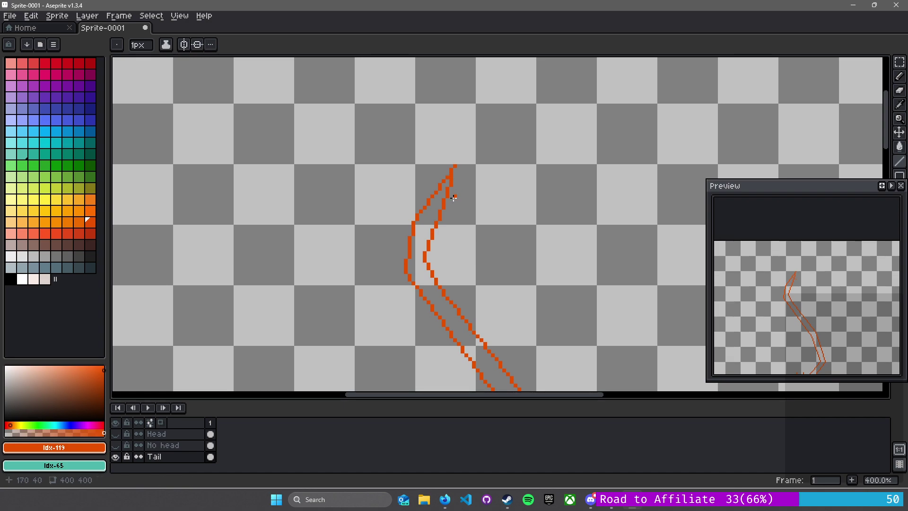
Show the No head and Head layers to check the tail against the body, then hide both again
scroll(438, 235, "down", 2)
left_click_drag(323, 293, 373, 136)
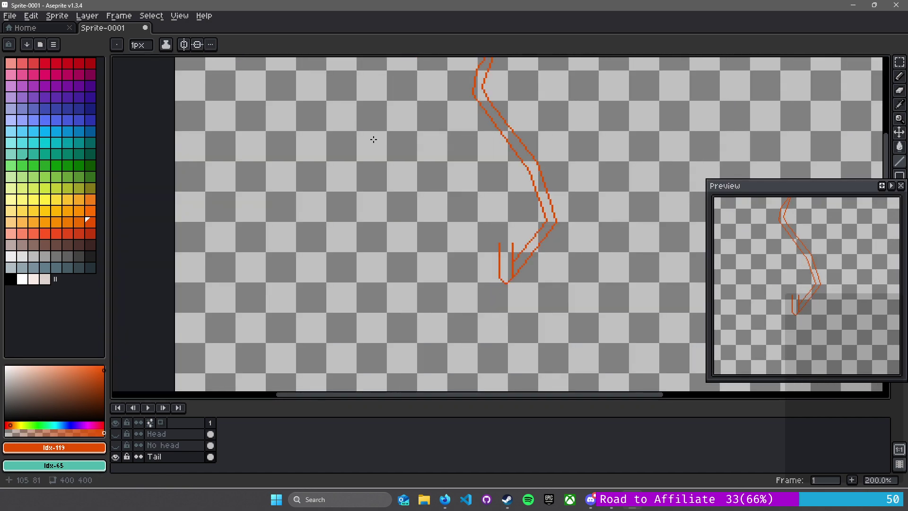
left_click(115, 445)
left_click(115, 434)
left_click_drag(477, 204, 396, 307)
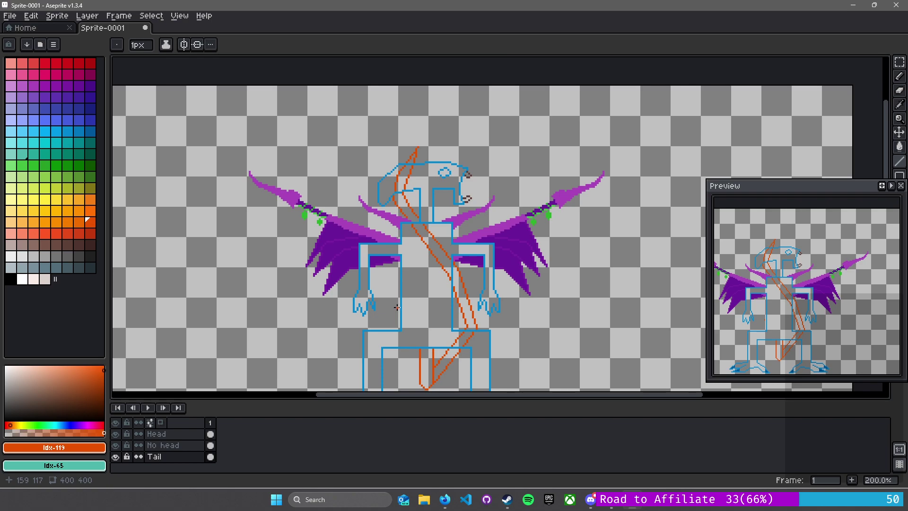
scroll(448, 176, "up", 4)
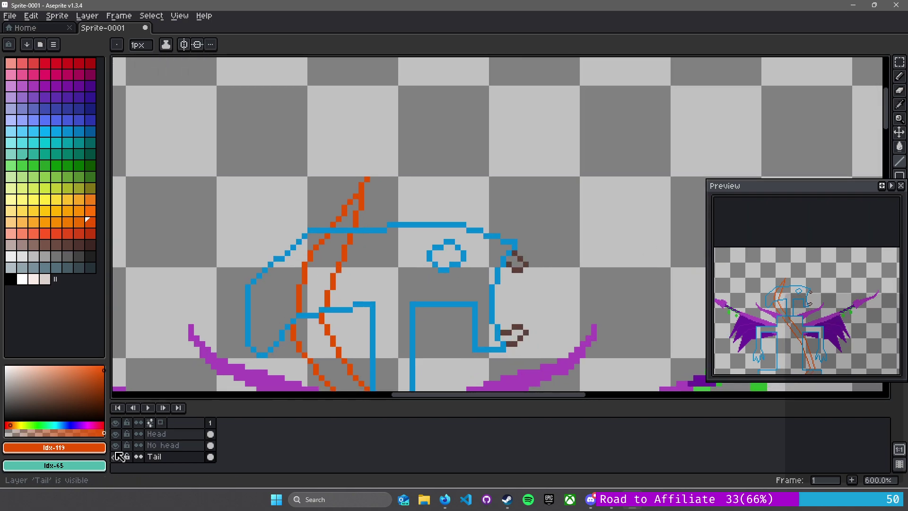
left_click(115, 445)
left_click(116, 433)
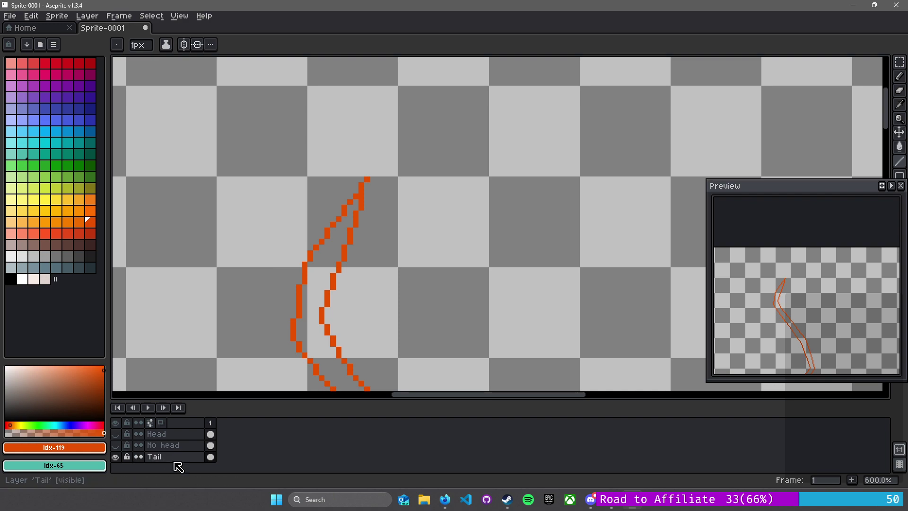
Erase the pointed upper end of the tail and the upper part of its right edge
key("e")
left_click_drag(361, 213, 367, 178)
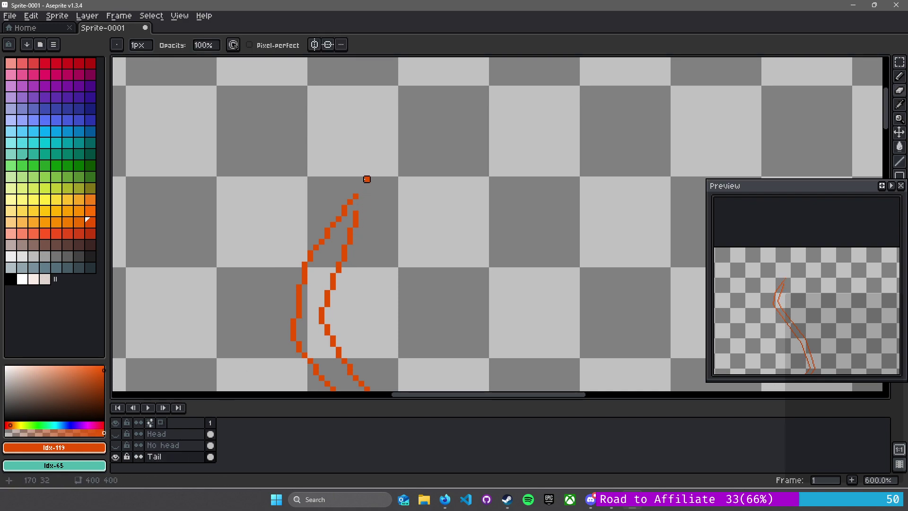
left_click_drag(354, 218, 339, 248)
left_click(355, 213)
Redraw the tail's upper end with lines that extend both edges up and to the right into a sharp point
key("l")
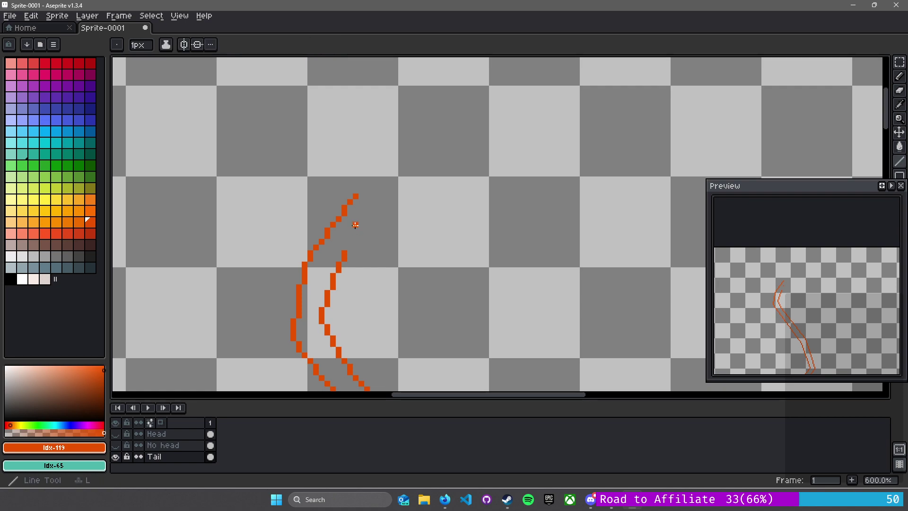
mouse_move(356, 197)
left_mouse_down()
mouse_move(421, 169)
mouse_move(435, 134)
left_mouse_up()
mouse_move(345, 254)
left_mouse_down()
mouse_move(450, 152)
mouse_move(476, 111)
left_mouse_up()
left_click_drag(435, 134, 476, 111)
scroll(492, 298, "down", 2)
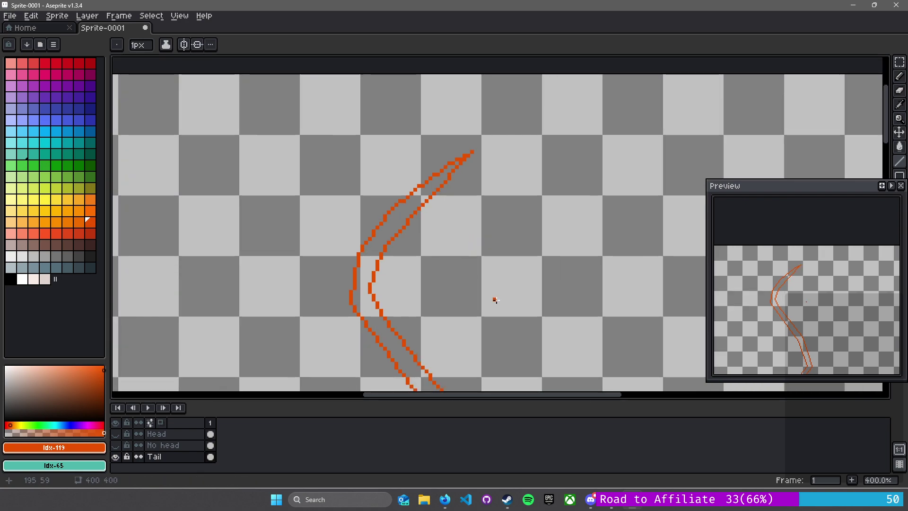
Touch up the tail outline with short line strokes on both edges and erase the excess pixels beside them
left_click_drag(495, 301, 475, 166)
scroll(449, 169, "down", 1)
left_click_drag(473, 211, 533, 120)
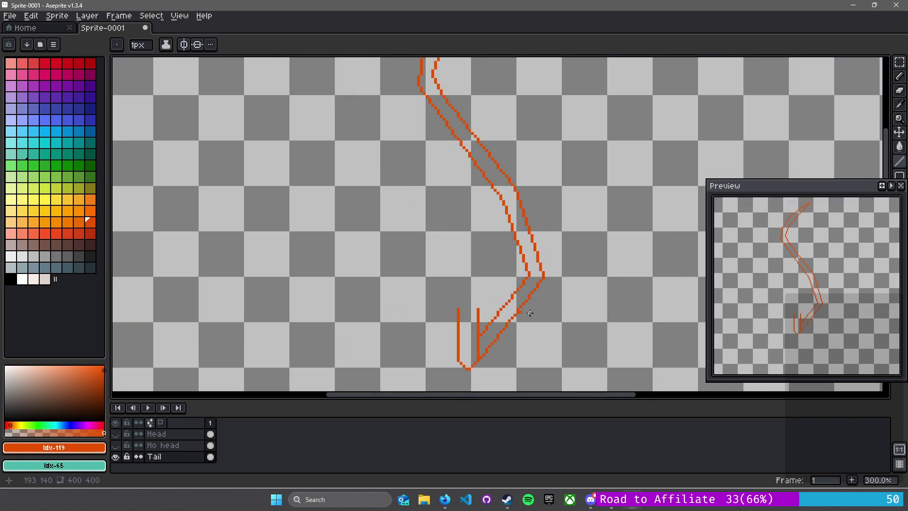
scroll(516, 312, "up", 6)
left_click_drag(430, 140, 430, 153)
mouse_move(487, 140)
left_mouse_down()
mouse_move(487, 163)
mouse_move(498, 163)
left_mouse_up()
key("e")
left_click_drag(443, 141, 440, 174)
scroll(462, 163, "down", 3)
scroll(440, 173, "up", 5)
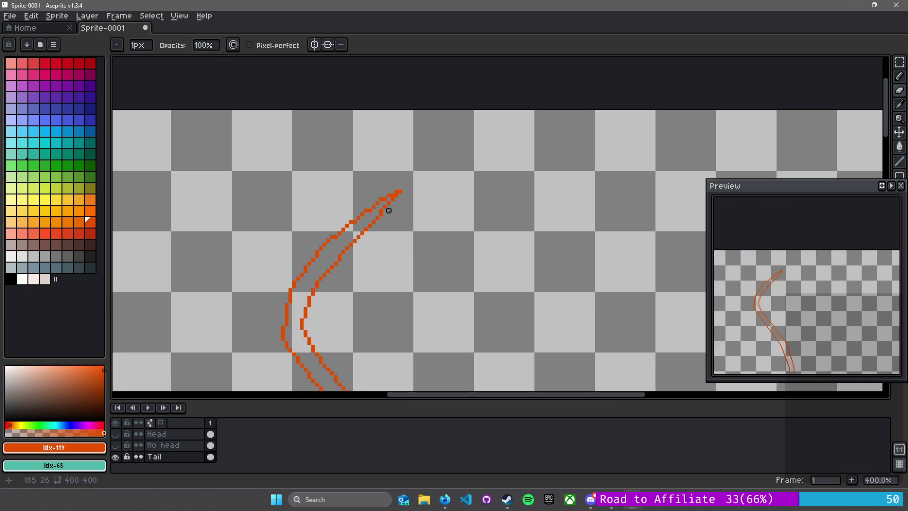
Draw a dividing line across the tail near its lower end, from the vertical edge of the base to the tail's outer edge
scroll(388, 209, "up", 4)
left_click_drag(445, 198, 505, 185)
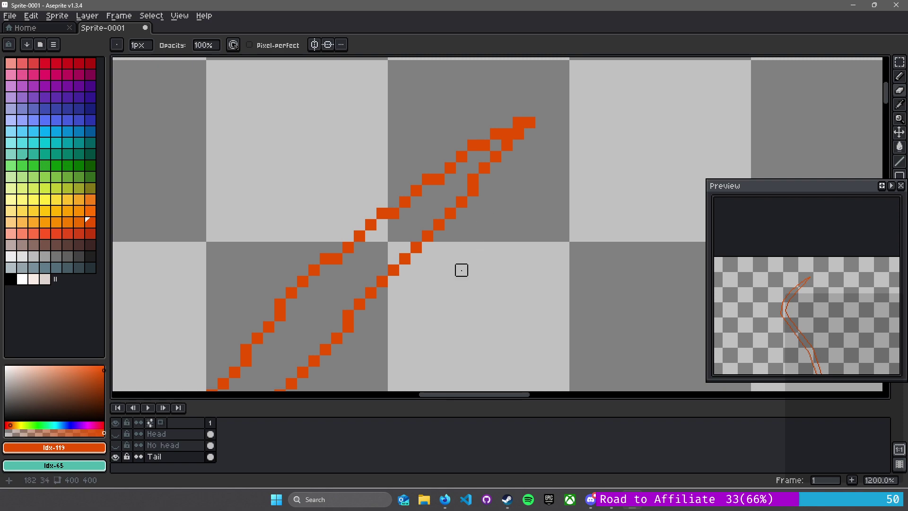
scroll(503, 184, "down", 6)
left_click_drag(508, 207, 405, 177)
left_click_drag(513, 220, 487, 115)
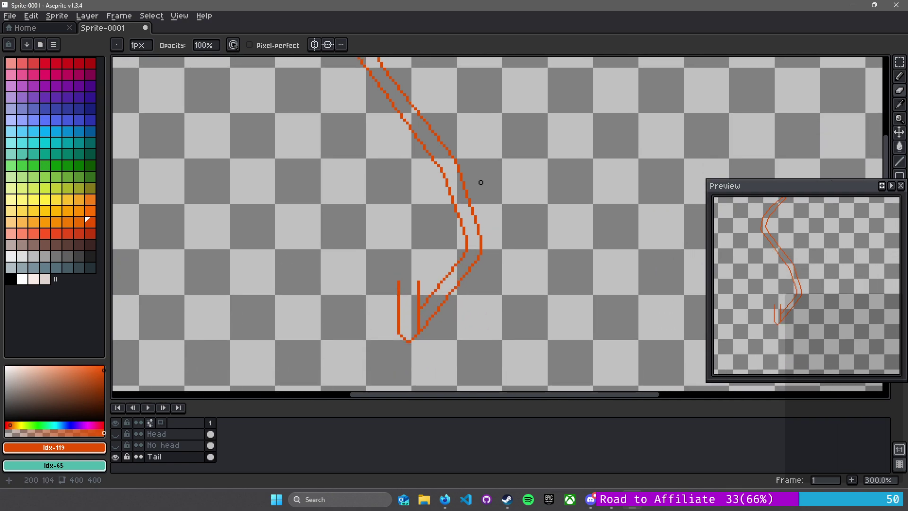
scroll(404, 324, "up", 6)
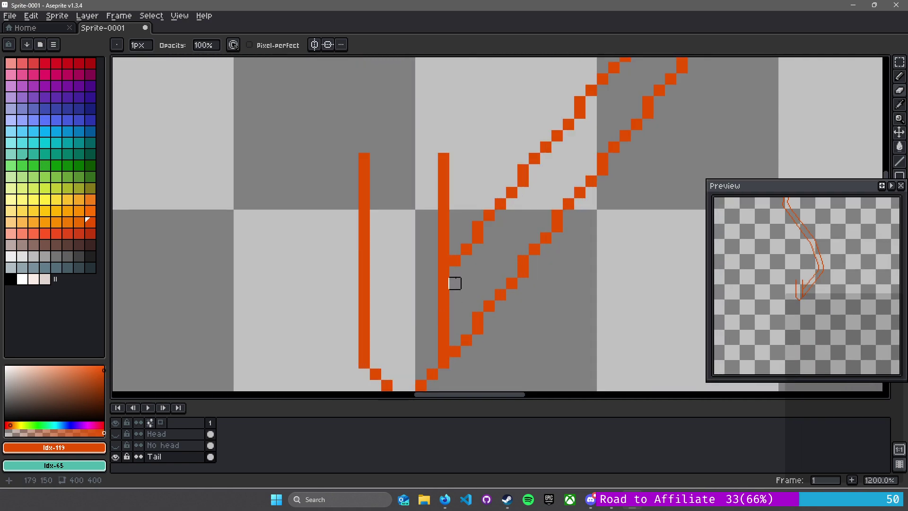
key("l")
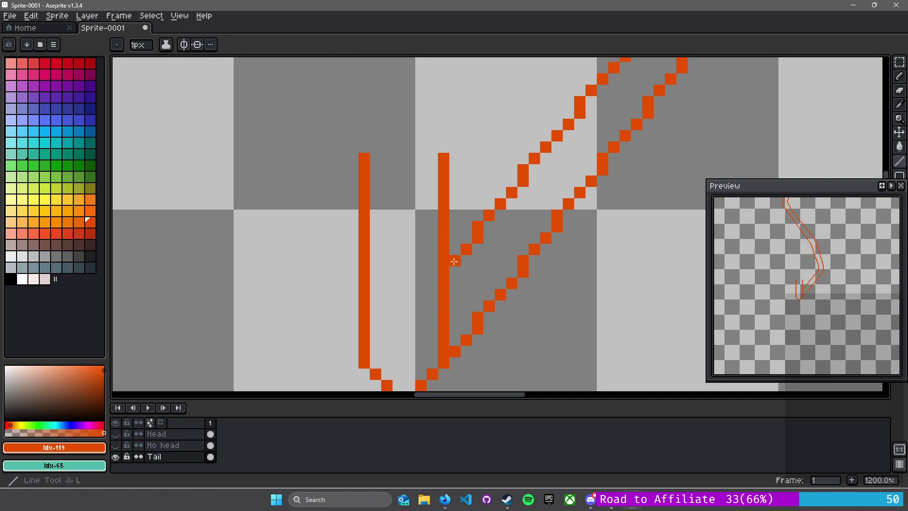
left_click_drag(454, 261, 504, 269)
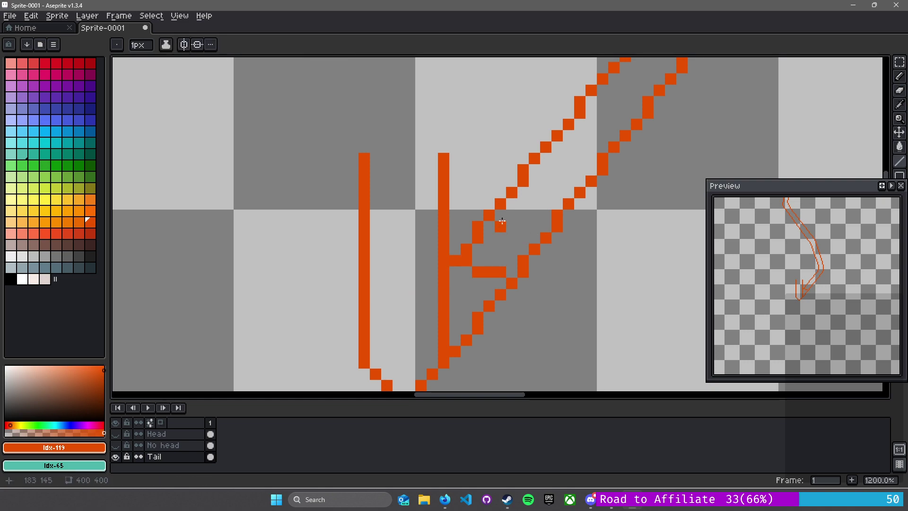
Fill the small tail section below the dividing line with orange palette colour Idx-117
scroll(385, 315, "down", 2)
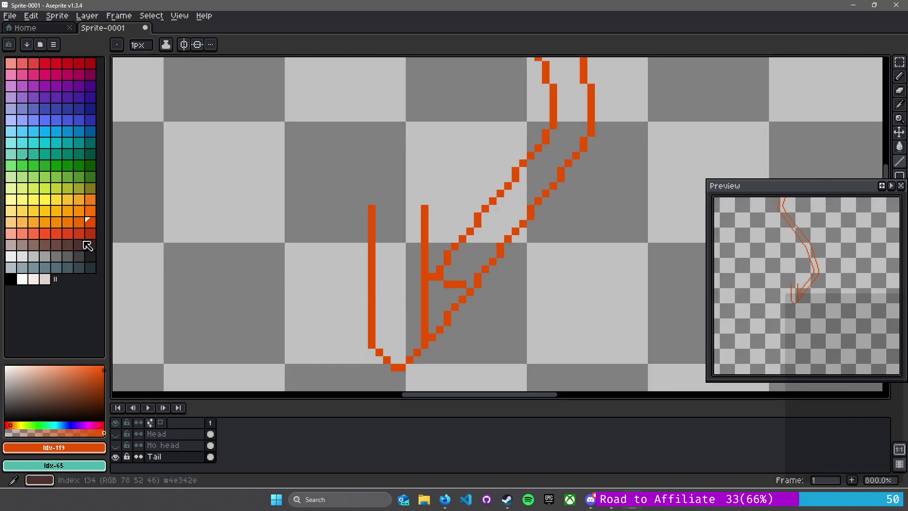
left_click(67, 221)
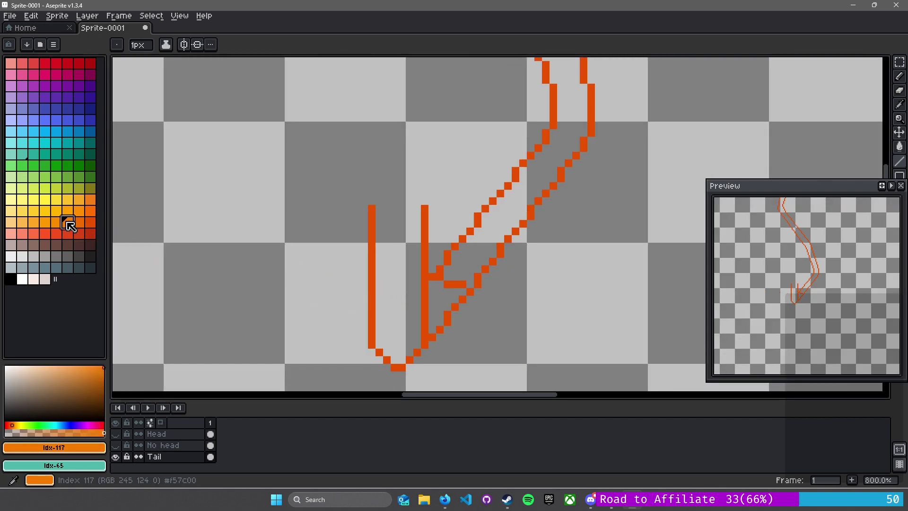
key("g")
left_click(440, 305)
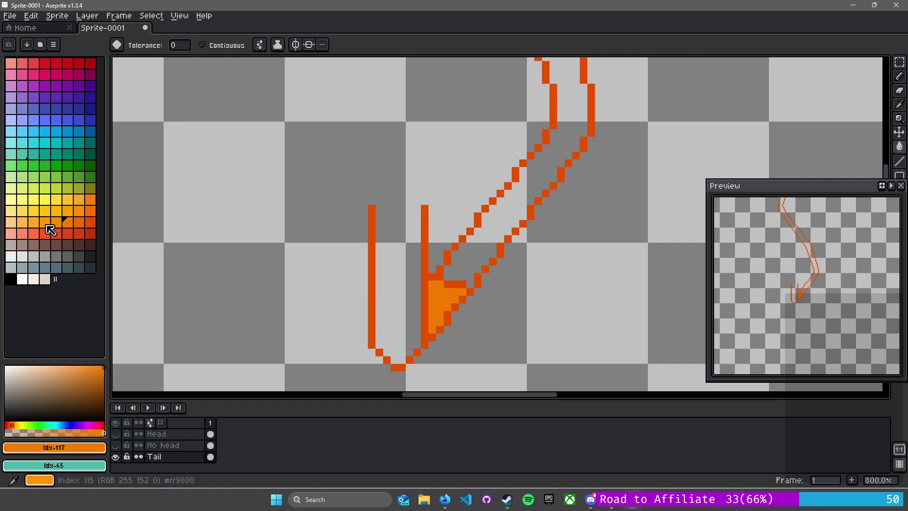
Fill the long curving part of the tail above the dividing line with the lighter orange Idx-115
left_click(44, 227)
left_click(515, 213)
scroll(518, 215, "down", 6)
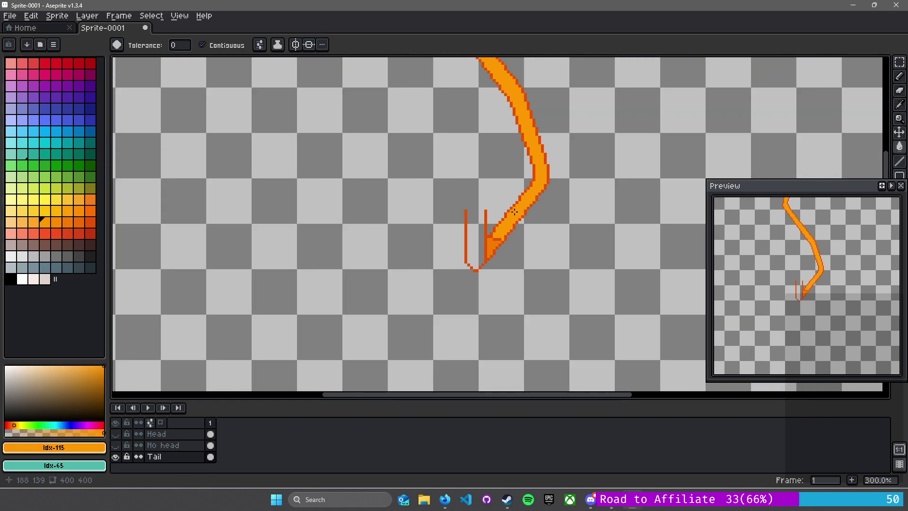
scroll(537, 235, "up", 2)
left_click_drag(481, 195, 499, 416)
left_click_drag(411, 156, 521, 345)
left_click_drag(402, 204, 489, 331)
scroll(471, 166, "up", 6)
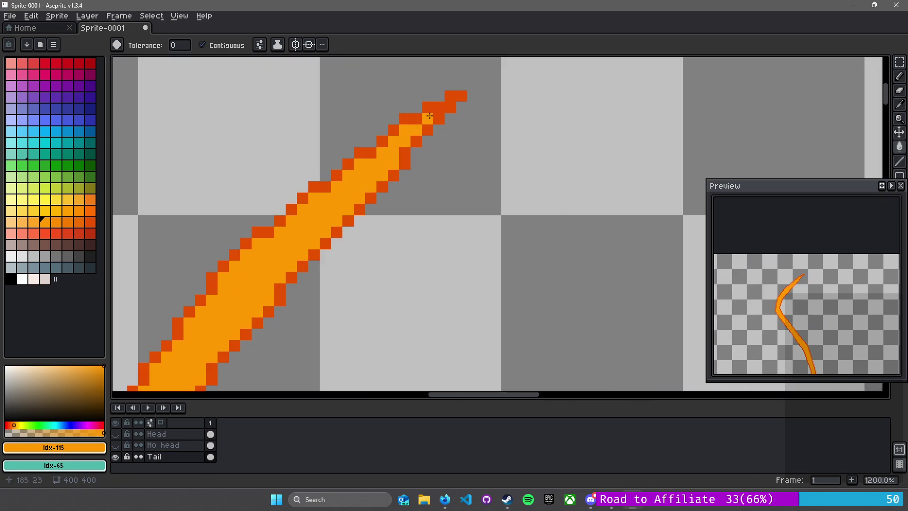
scroll(430, 118, "down", 7)
scroll(420, 199, "up", 5)
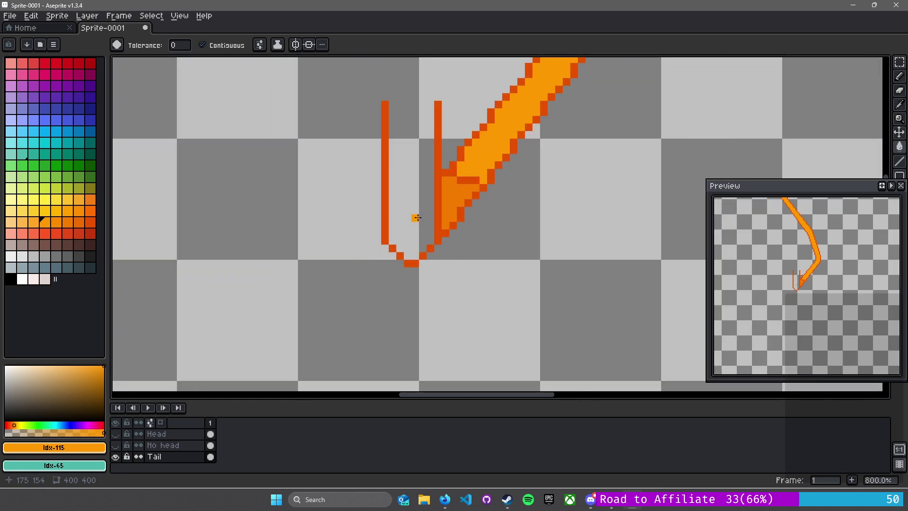
Close the open top of the tail's base between its two vertical edges and fill the base with dark orange Idx-118
scroll(399, 164, "up", 3)
left_click(476, 186, "alt")
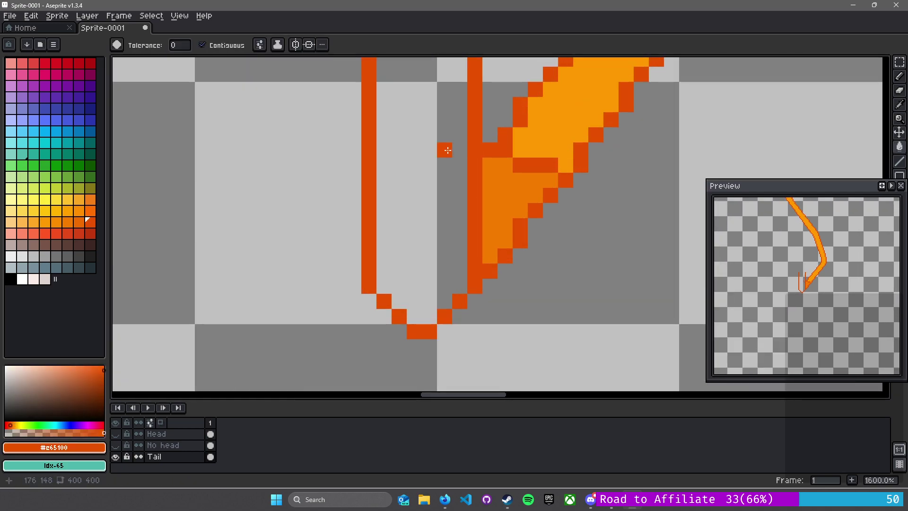
left_click_drag(444, 148, 417, 262)
scroll(418, 258, "up", 1)
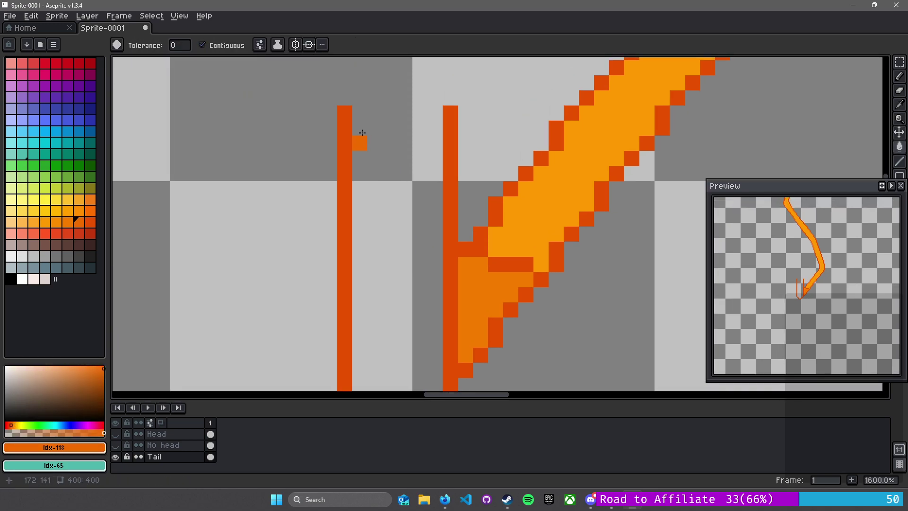
left_click_drag(358, 114, 435, 113)
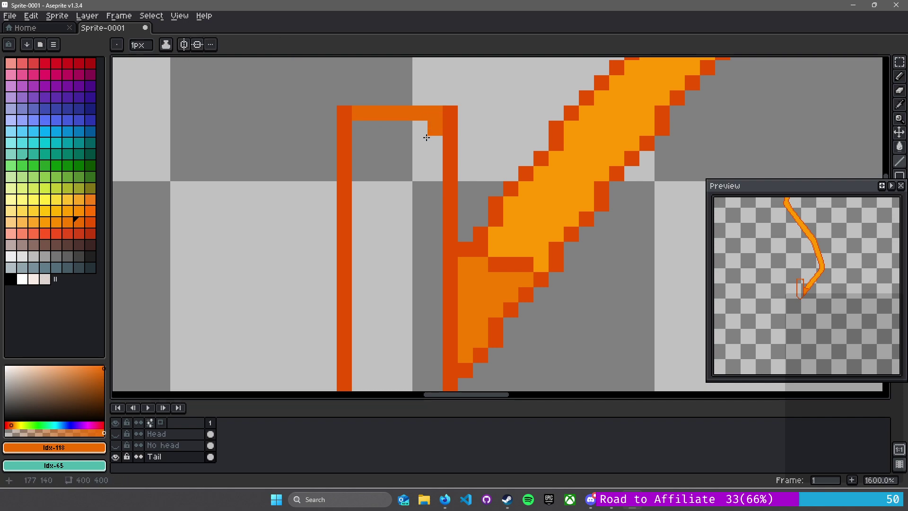
key("g")
left_click(417, 175)
scroll(416, 196, "down", 7)
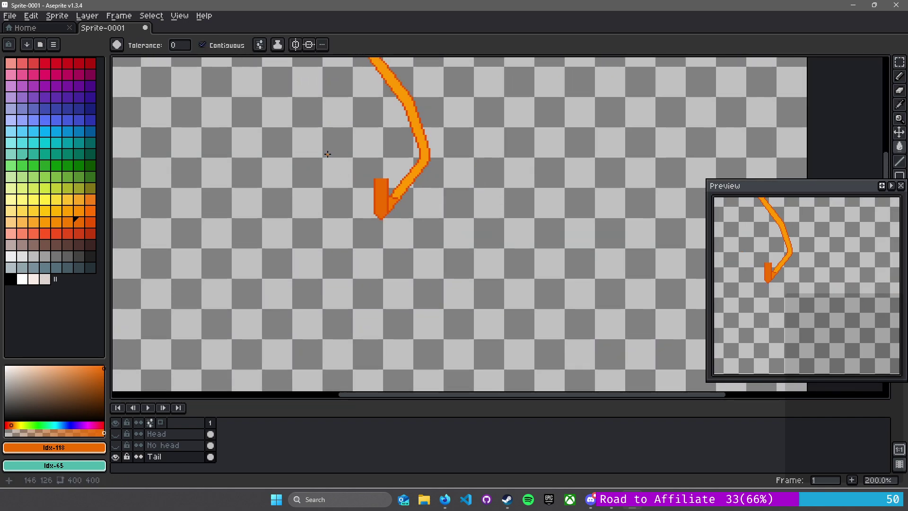
Show the No head and Head layers to compare the filled tail with the body, and make No head the active layer
scroll(327, 153, "down", 1)
scroll(327, 154, "up", 2)
left_click_drag(321, 150, 330, 279)
left_click(116, 445)
left_click(115, 434)
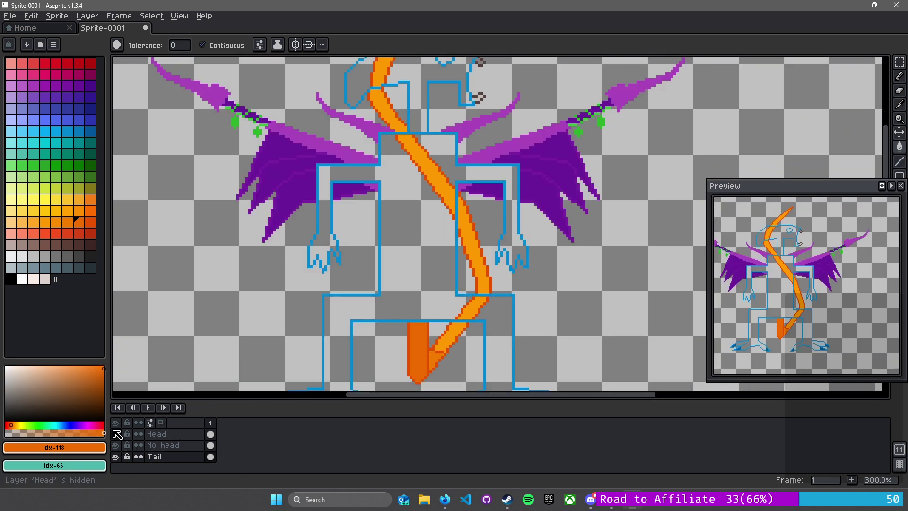
scroll(308, 282, "down", 2)
scroll(308, 282, "up", 2)
left_click(180, 445)
left_click_drag(381, 239, 378, 197)
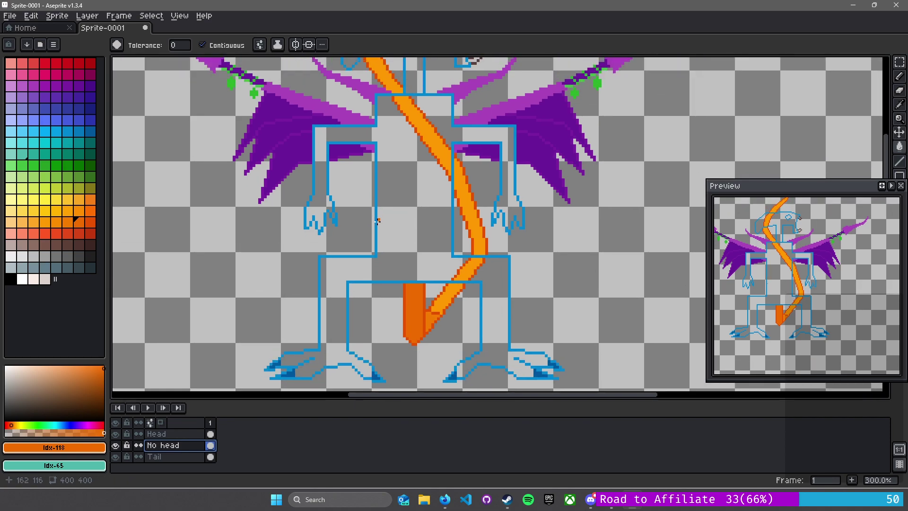
scroll(377, 234, "down", 2)
scroll(378, 238, "up", 1)
left_click_drag(528, 175, 538, 182)
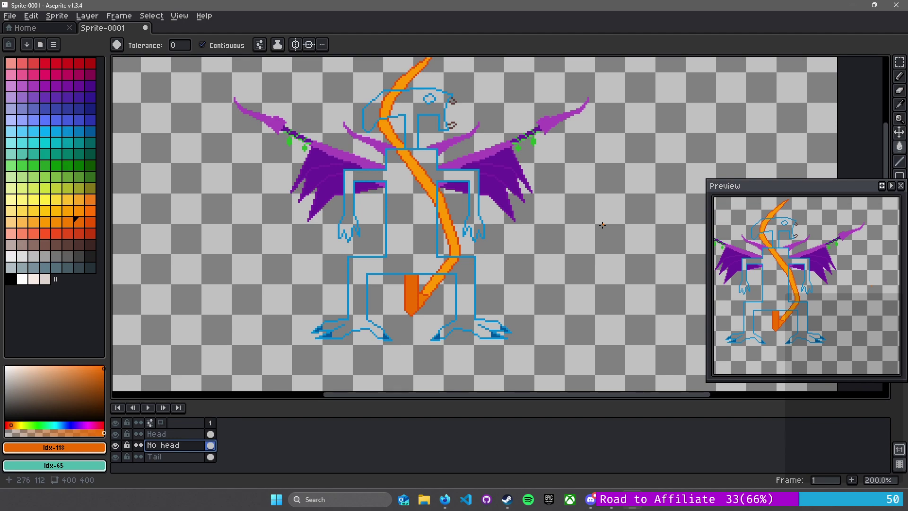
scroll(448, 108, "up", 4)
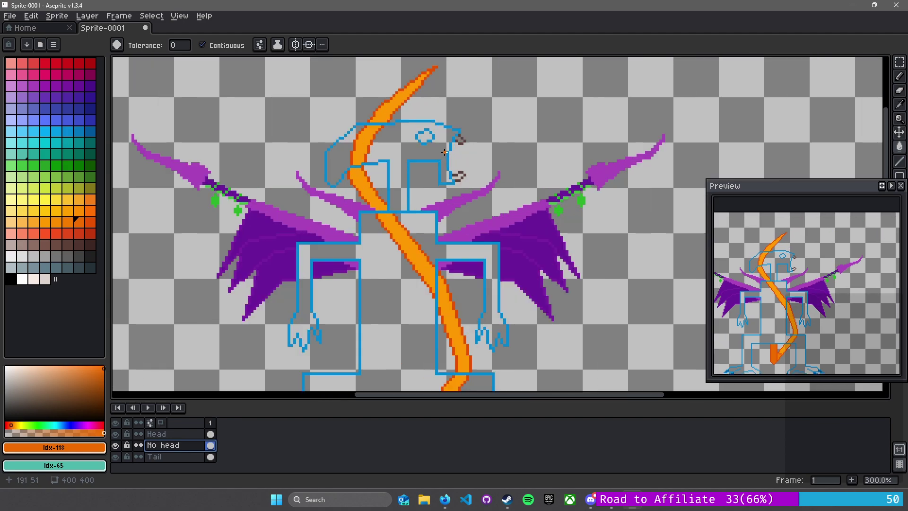
Draw a dark red tongue in Idx-7 sticking out between the beak tips, using slanted lines and filling the gaps between them
left_click(89, 63)
scroll(452, 128, "up", 1)
left_click(447, 126)
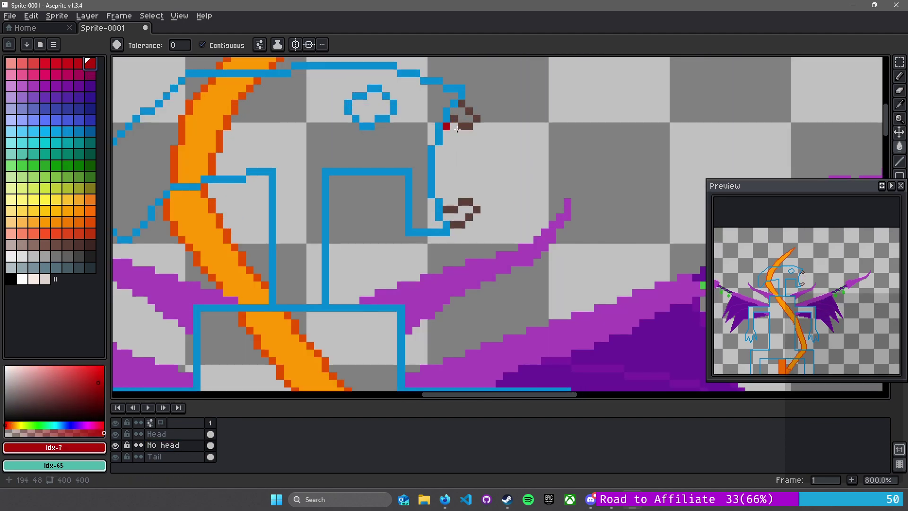
key("ctrl+z")
left_click(163, 445)
left_click(450, 186)
key("l")
mouse_move(439, 164)
left_mouse_down()
mouse_move(542, 133)
mouse_move(522, 149)
left_mouse_up()
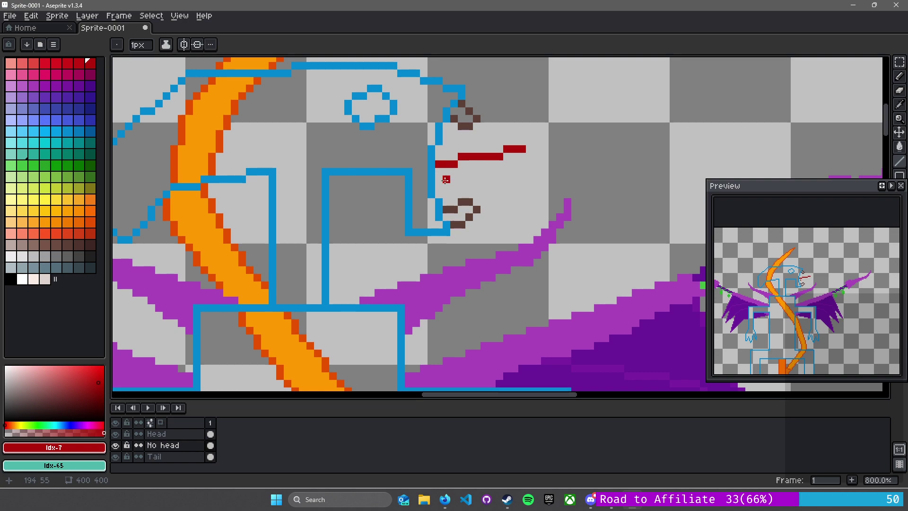
left_click_drag(435, 179, 517, 163)
scroll(513, 210, "down", 2)
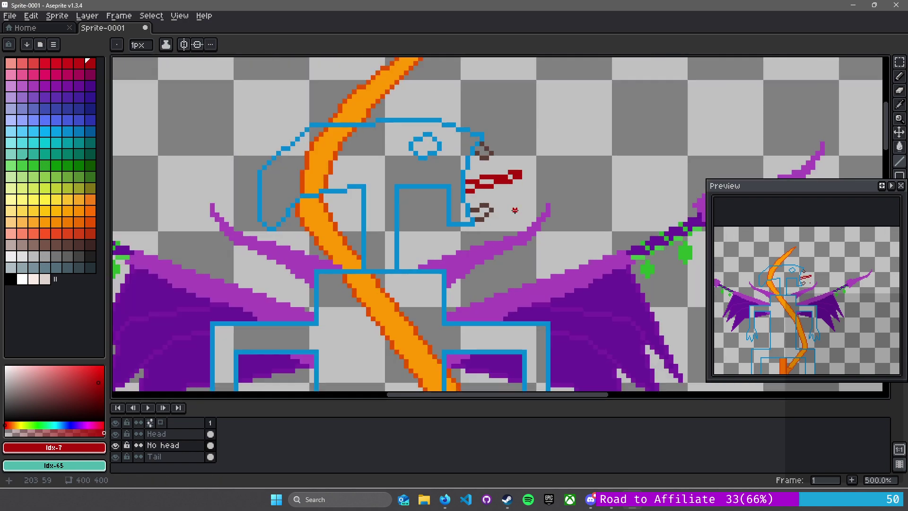
left_click_drag(468, 186, 493, 181)
left_click(510, 176)
Cut the red tongue from the No head layer and paste it in place on the Head layer
scroll(400, 223, "up", 4)
key("e")
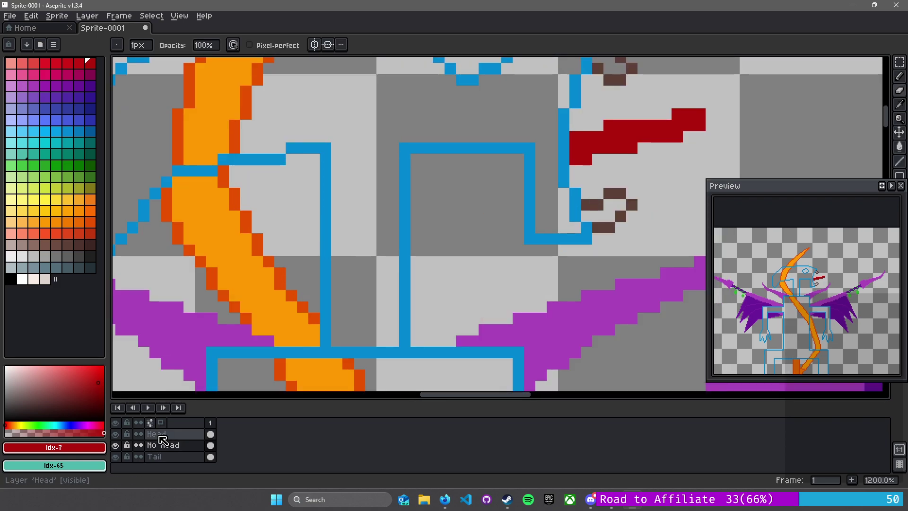
left_click_drag(530, 227, 476, 308)
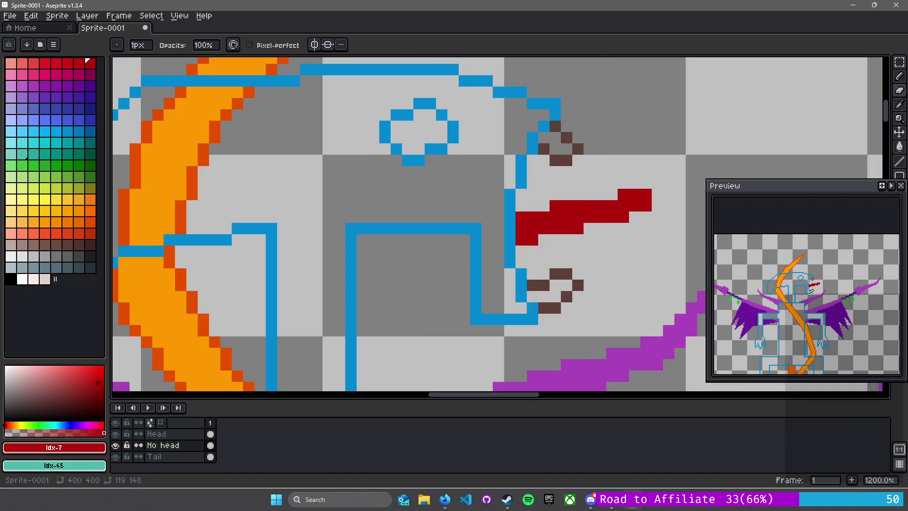
left_click(899, 62)
left_click_drag(514, 200, 636, 238)
left_click_drag(688, 164, 502, 260)
key("ctrl+x")
left_click(161, 434)
key("ctrl+v")
key("Return")
scroll(392, 306, "down", 3)
scroll(409, 323, "up", 3)
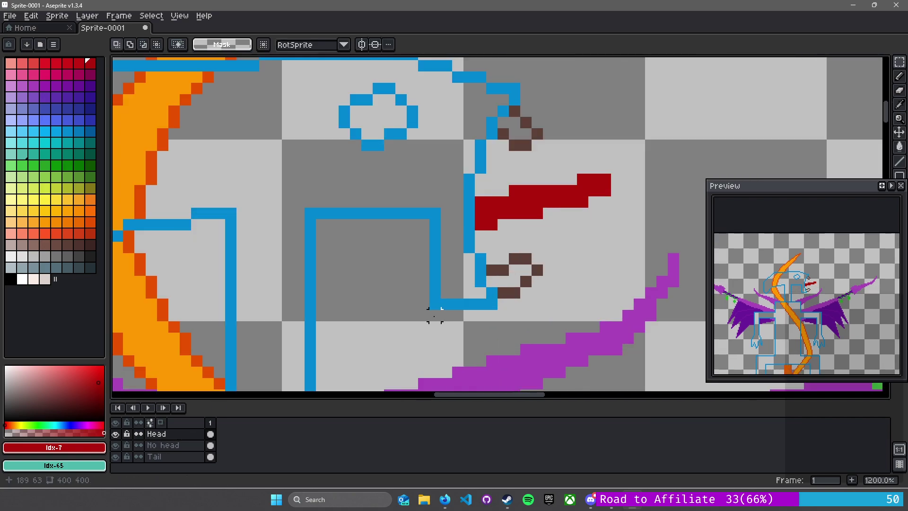
Erase the corner pixels of the head outline at the upper beak, the lower jaw and where the neck meets the jaw
key("b")
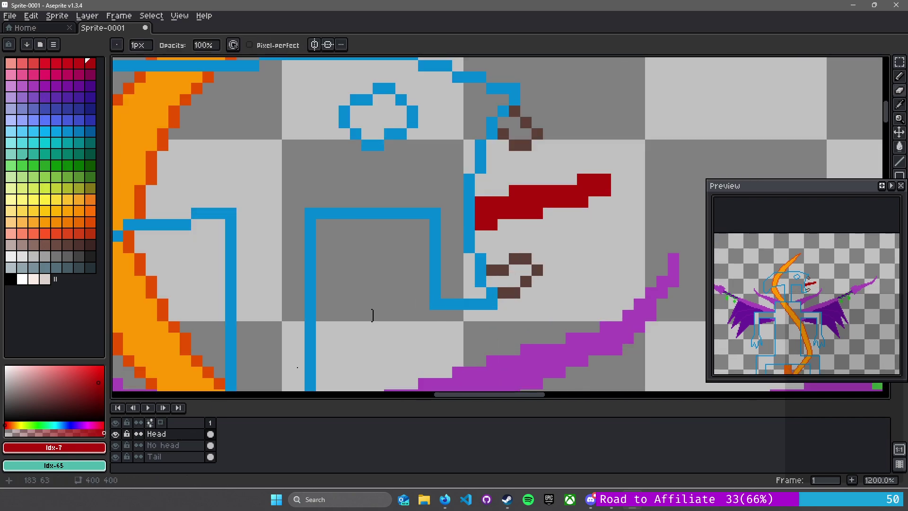
left_click(171, 433)
key("Escape")
left_click_drag(411, 194, 413, 300)
scroll(335, 284, "down", 3)
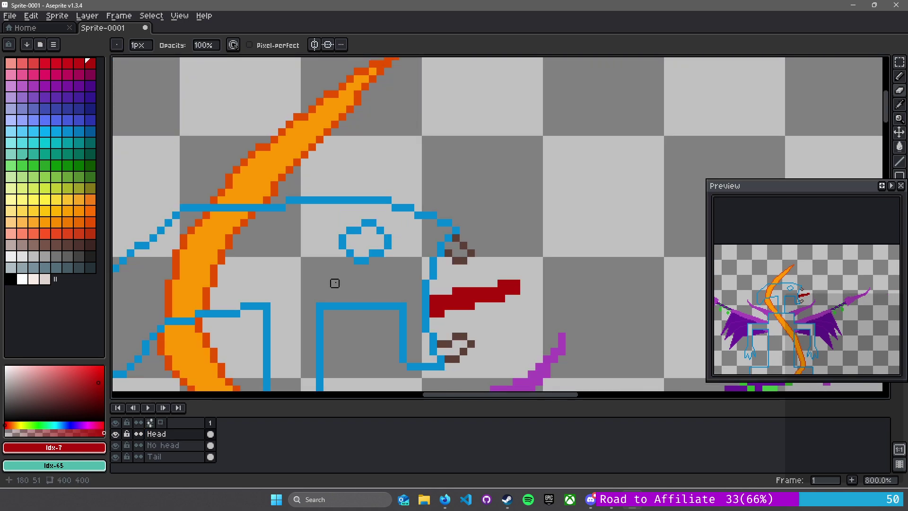
scroll(334, 284, "up", 1)
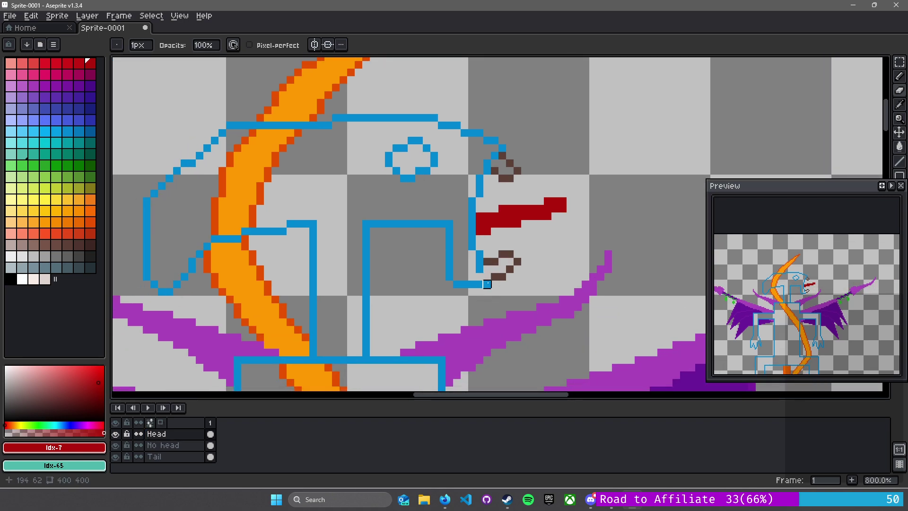
scroll(406, 239, "up", 3)
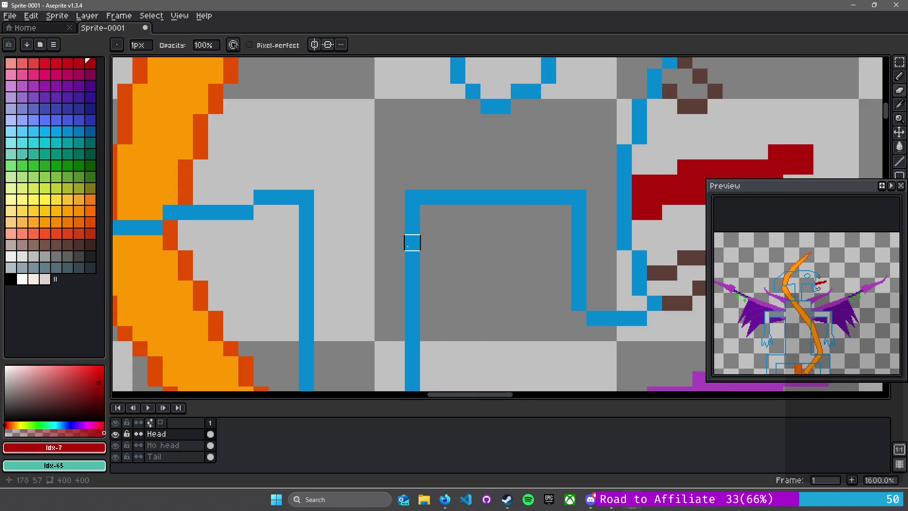
mouse_move(412, 227)
left_mouse_down()
mouse_move(412, 211)
mouse_move(427, 197)
left_mouse_up()
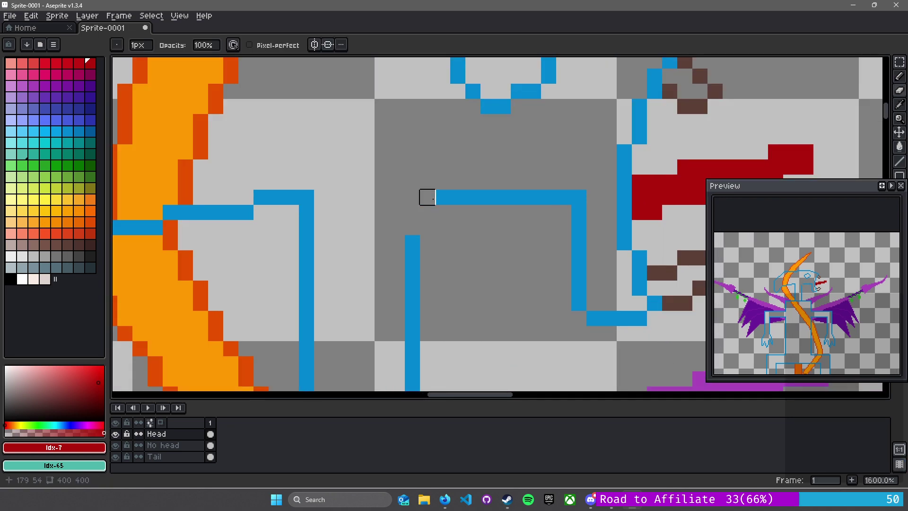
Join the gap between neck and jaw with a diagonal line in the outline's blue #0288d1, and round the neck's opposite corner
key("l")
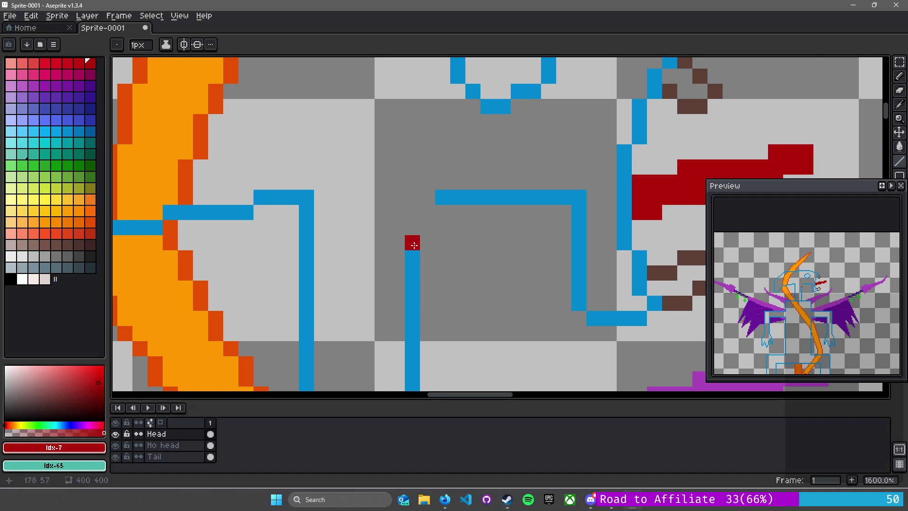
left_click(412, 242, "alt")
left_click_drag(411, 243, 431, 217)
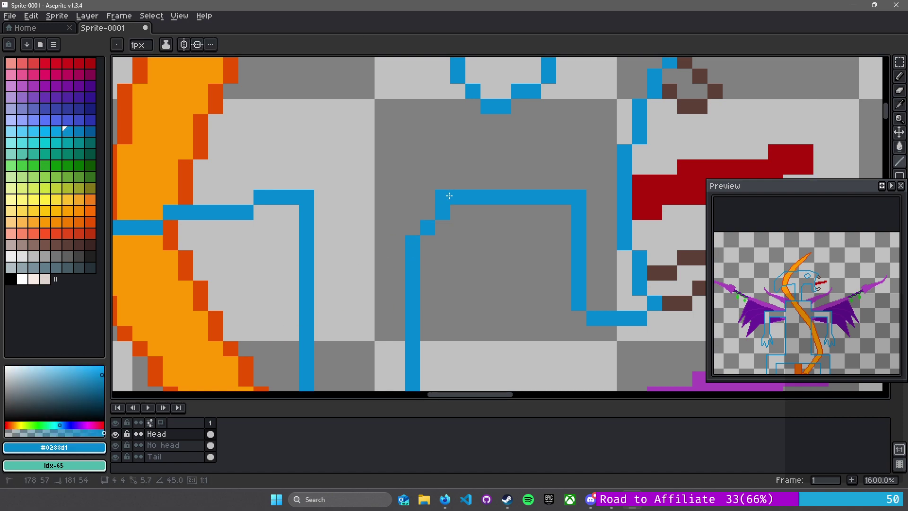
key("b")
scroll(320, 244, "down", 3)
scroll(371, 239, "up", 2)
mouse_move(363, 217)
left_mouse_down()
mouse_move(373, 229)
mouse_move(355, 222)
left_mouse_up()
key("l")
scroll(402, 245, "down", 2)
scroll(412, 283, "down", 1)
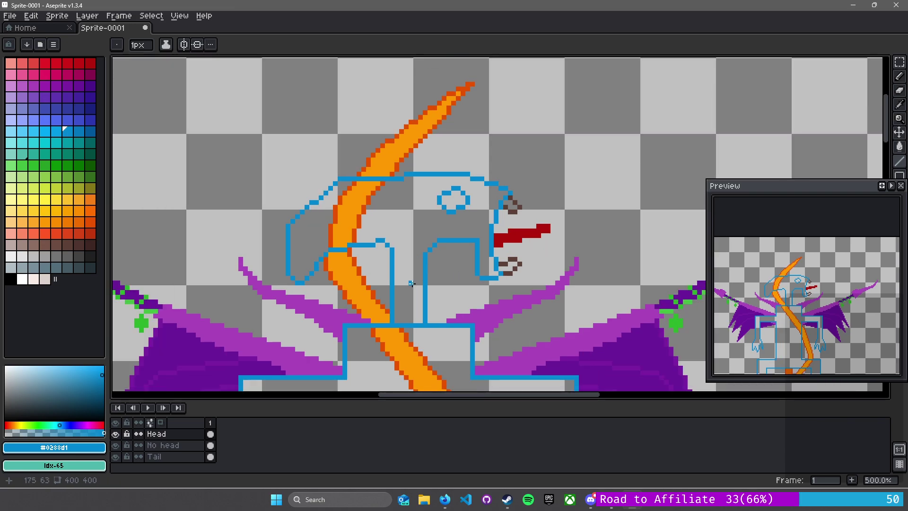
scroll(411, 283, "down", 1)
scroll(414, 300, "up", 1)
left_click_drag(413, 296, 446, 142)
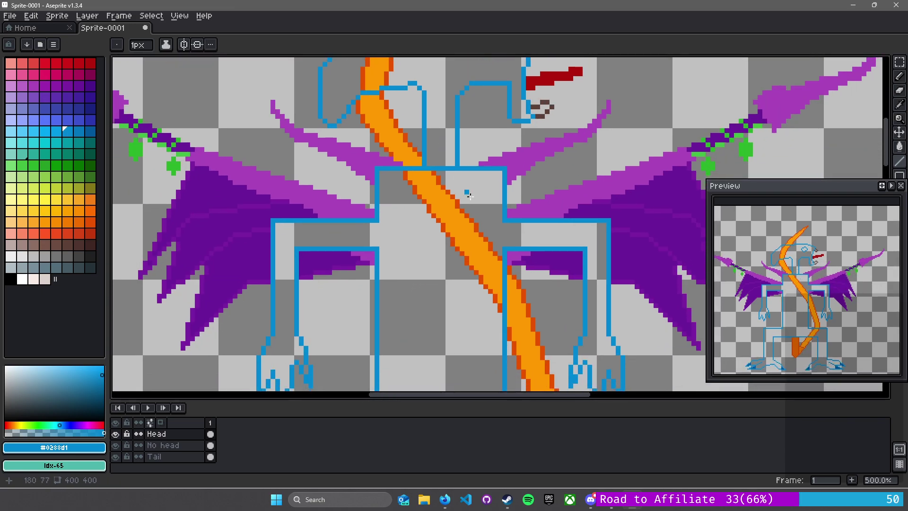
scroll(516, 194, "up", 1)
scroll(528, 268, "down", 4)
left_click_drag(530, 268, 446, 249)
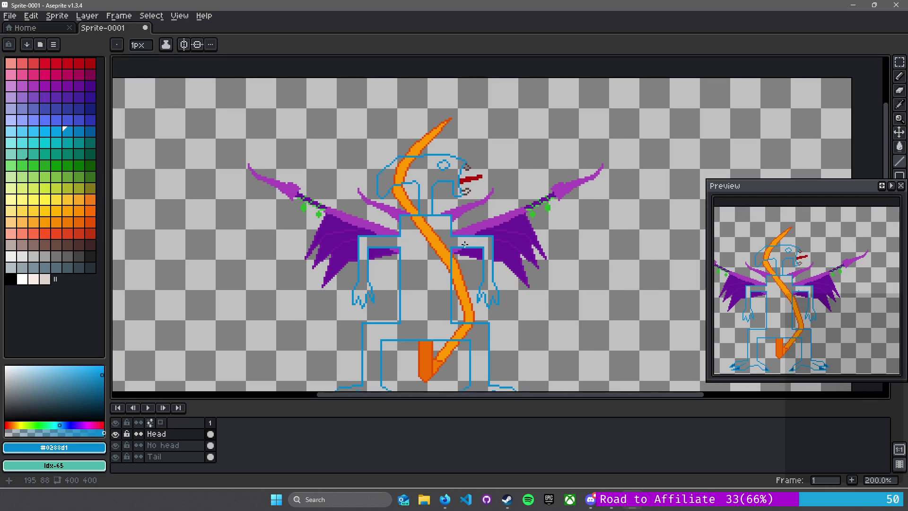
On the No head layer, erase the left shoulder's outer corner and bridge the gap with diagonal pixels in outline blue #0288d1
scroll(447, 249, "up", 1)
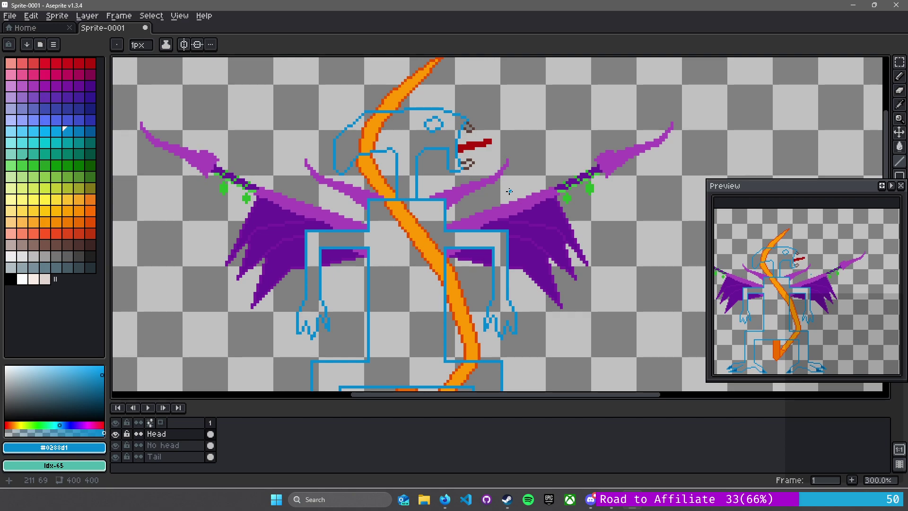
scroll(478, 216, "up", 2)
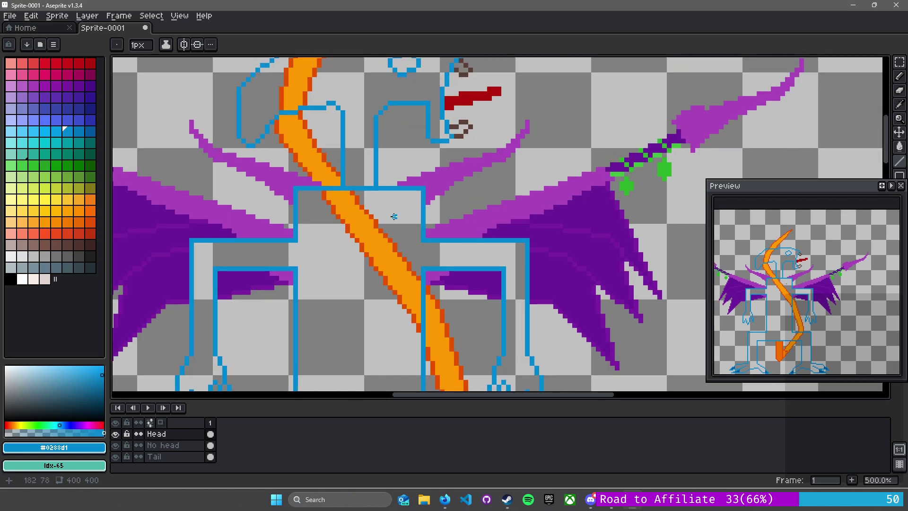
scroll(439, 221, "down", 1)
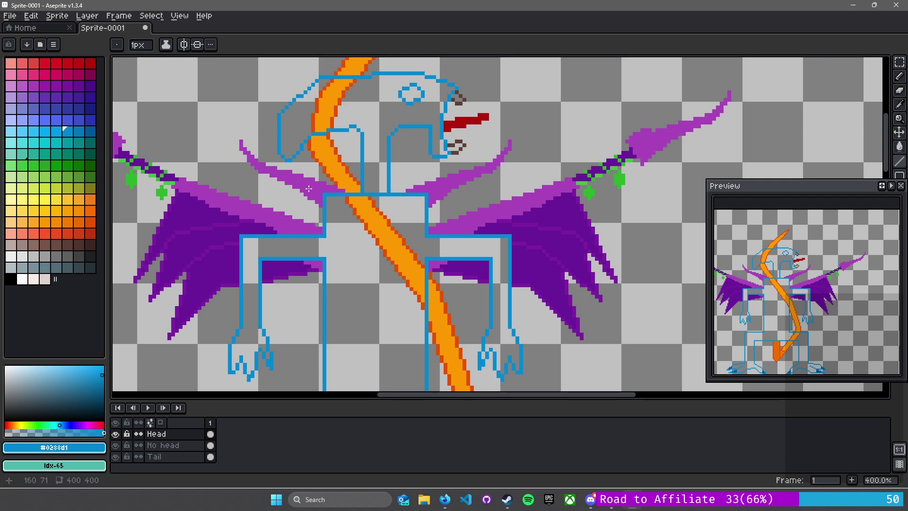
scroll(297, 214, "up", 3)
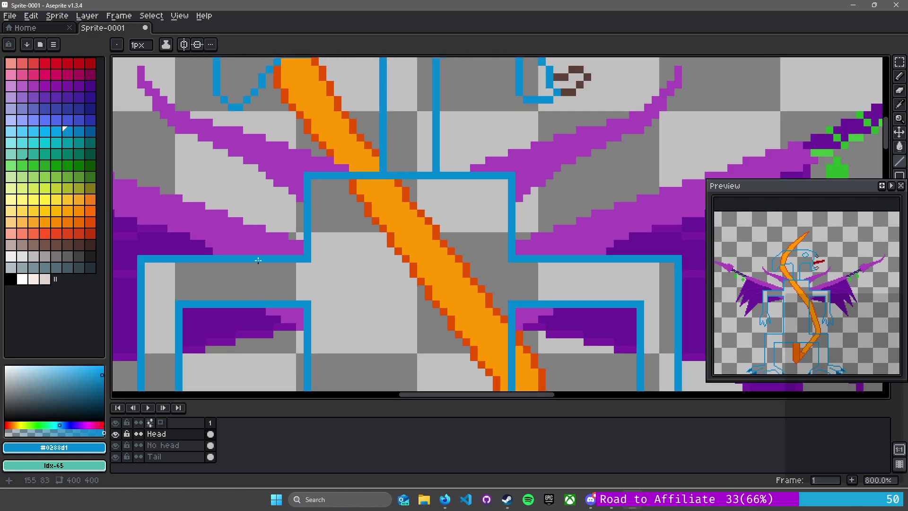
left_click(175, 445)
scroll(304, 213, "up", 3)
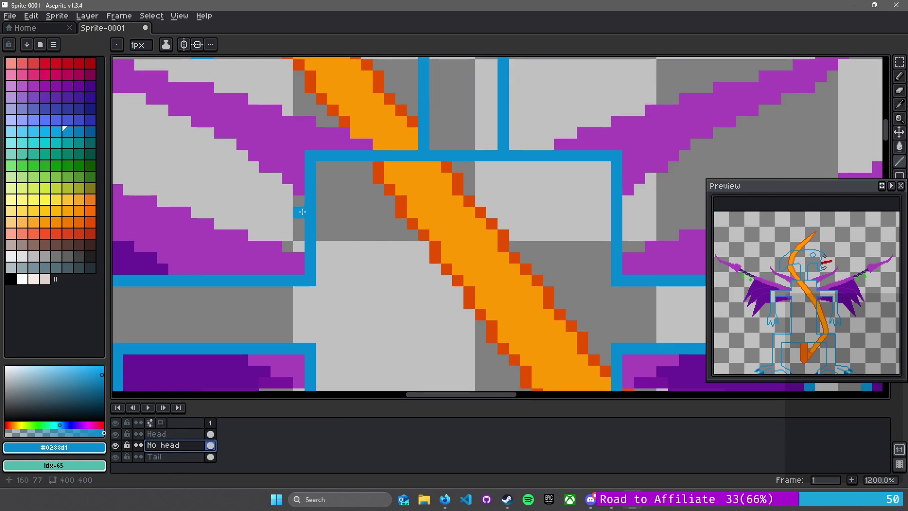
scroll(326, 169, "down", 4)
scroll(302, 172, "down", 1)
scroll(257, 186, "up", 1)
left_click_drag(257, 186, 433, 138)
scroll(385, 164, "up", 2)
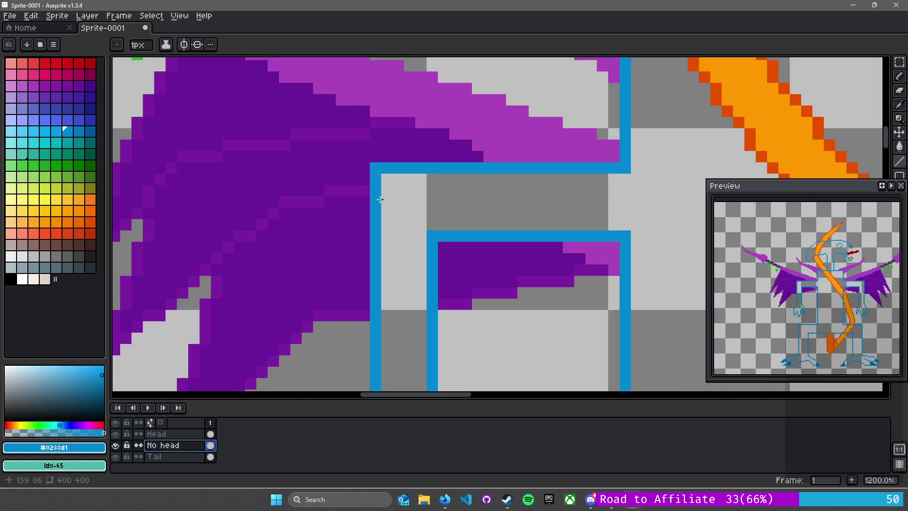
key("e")
mouse_move(376, 194)
left_mouse_down()
mouse_move(375, 177)
mouse_move(398, 168)
left_mouse_up()
key("b")
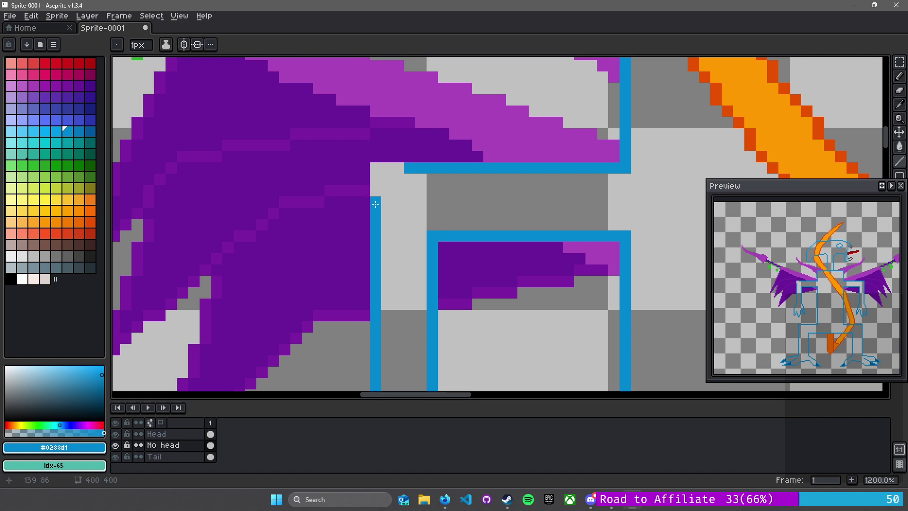
left_click(398, 179)
left_click_drag(387, 190, 376, 204)
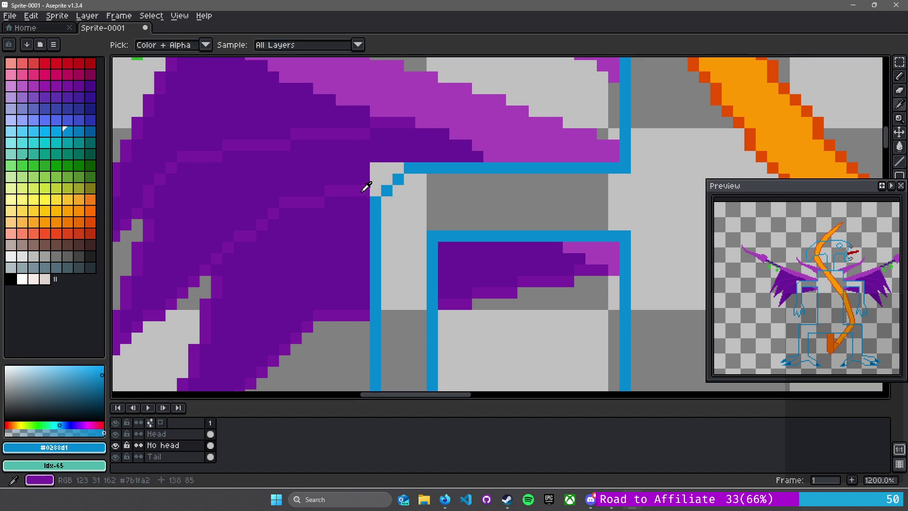
Fill the gap outside the rounded shoulder with the wing's purples, #7b1fa2 for the feather line and #6a1b9a above it
left_click(367, 188, "alt")
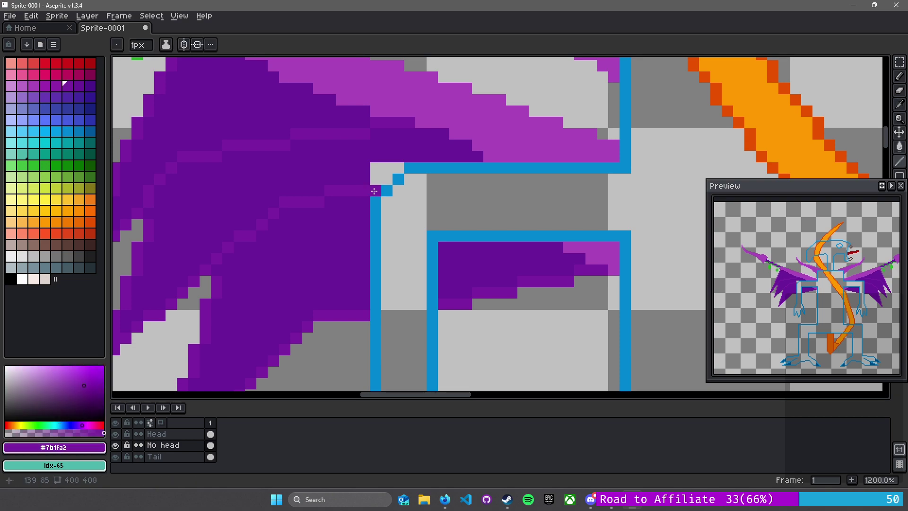
key("g")
left_click(373, 171, "alt")
left_click(379, 172)
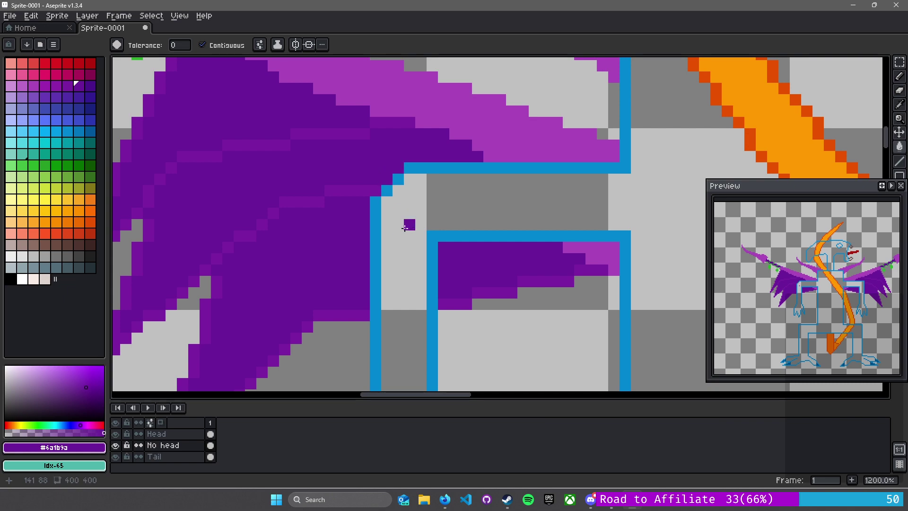
scroll(404, 228, "down", 2)
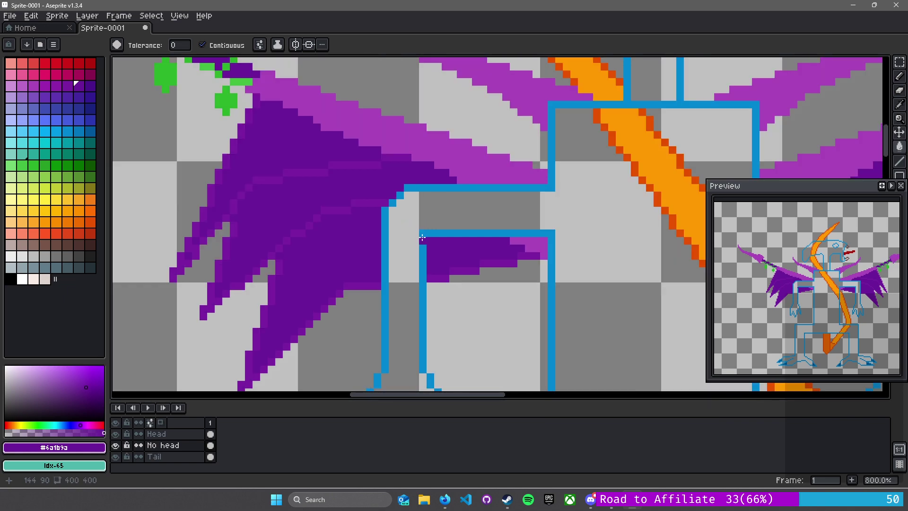
Erase the upper corner of the left arm's inner outline together with the adjoining purple wing pixels
scroll(422, 238, "up", 5)
key("e")
mouse_move(421, 265)
left_mouse_down()
mouse_move(302, 221)
mouse_move(302, 236)
mouse_move(297, 199)
mouse_move(345, 192)
left_mouse_up()
key("ctrl+z")
key("l")
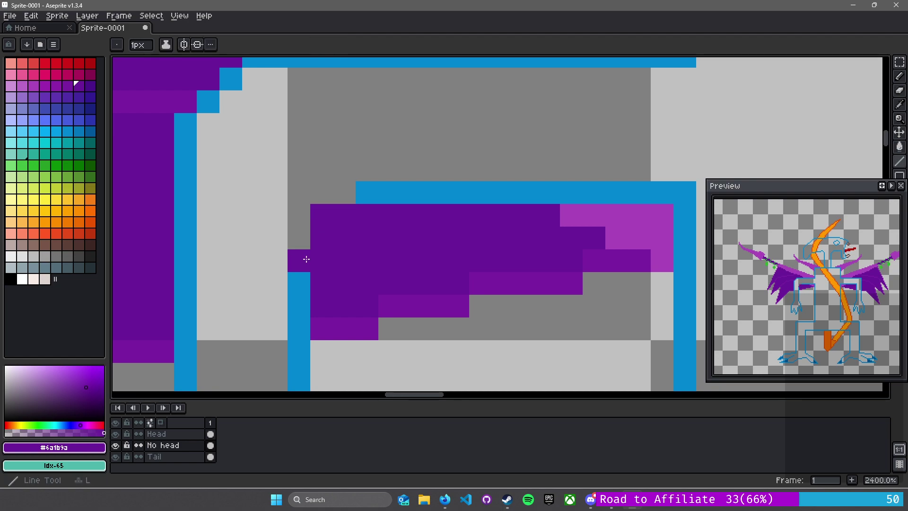
left_click(307, 260, "alt")
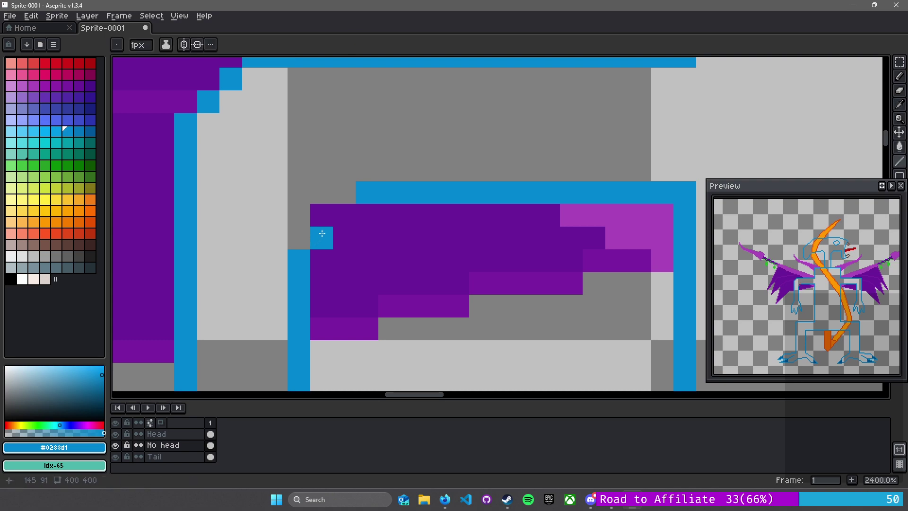
key("b")
scroll(381, 260, "down", 8)
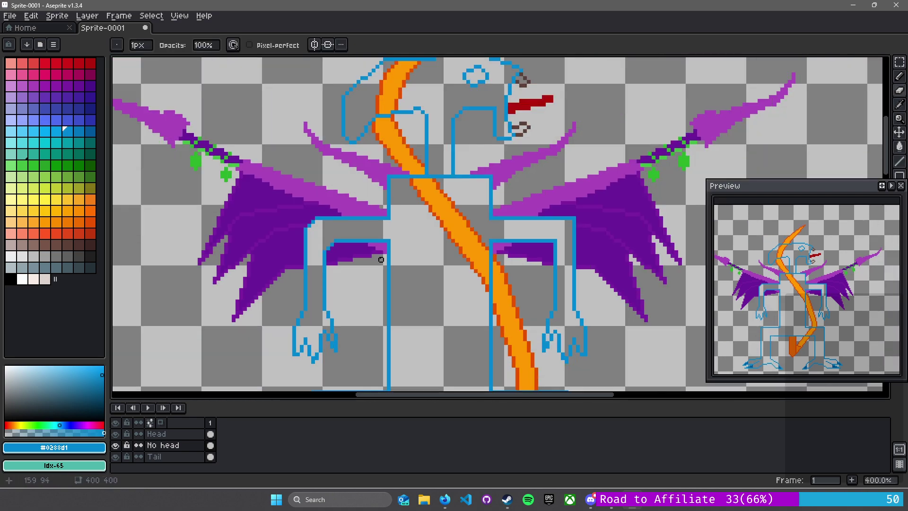
scroll(362, 256, "up", 8)
left_click_drag(313, 194, 323, 232)
left_click(335, 257)
left_click(357, 234)
Redraw the left arm's inner corner as a diagonal in #0288d1 and fill the gaps beneath it with wing purple #6a1b9a
key("b")
key("alt")
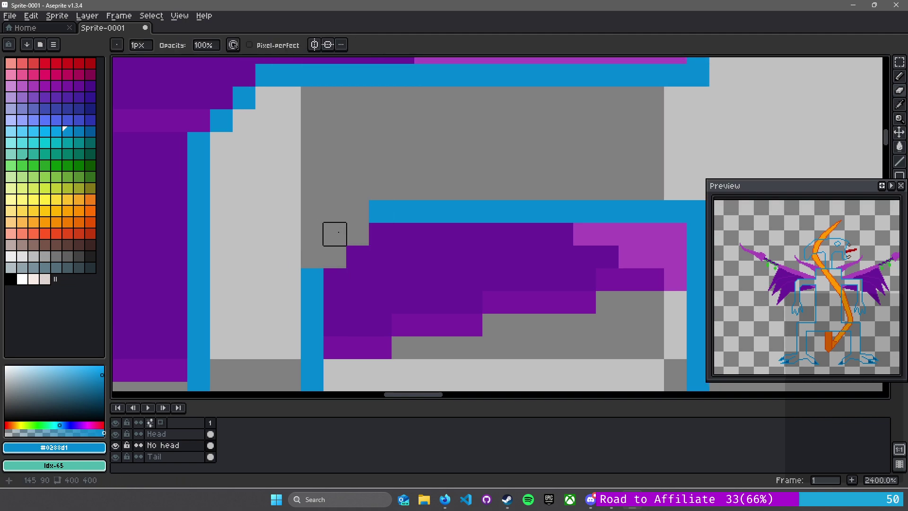
left_click(335, 234)
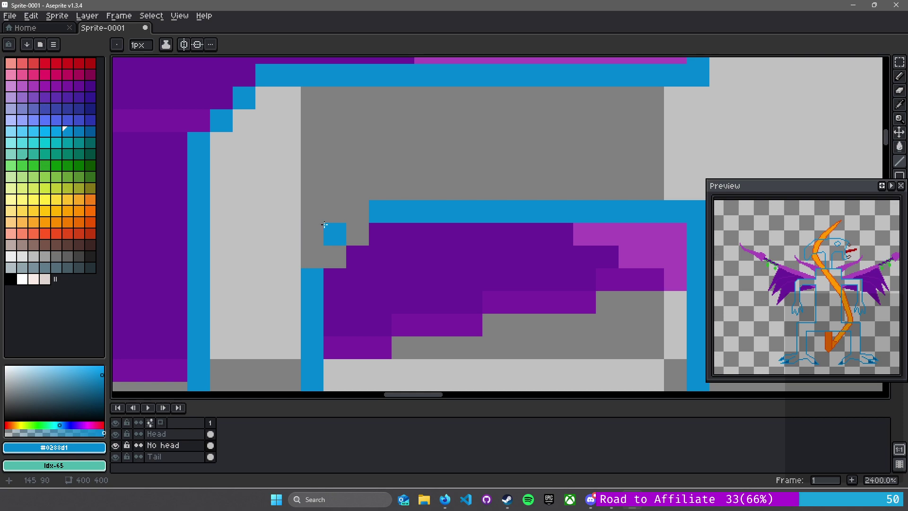
left_click(358, 212)
left_click(312, 257)
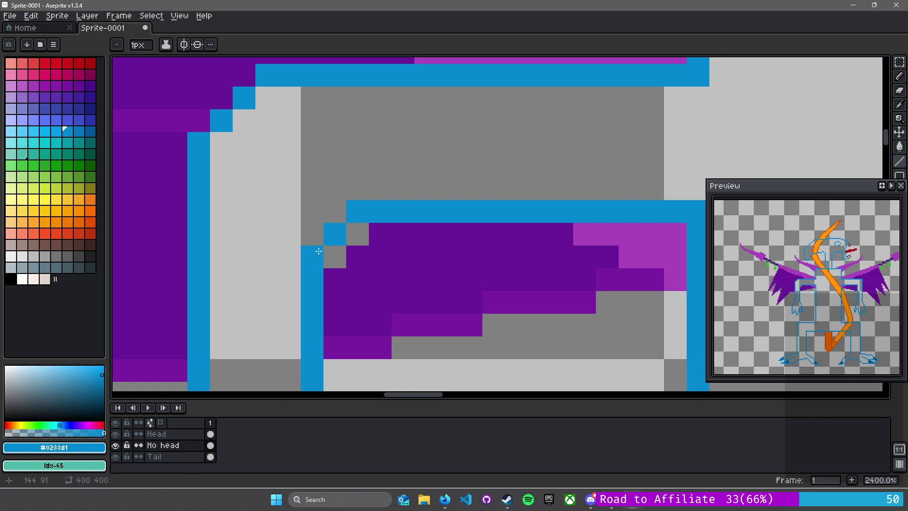
left_click(351, 270, "alt")
left_click(355, 236)
scroll(385, 250, "down", 4)
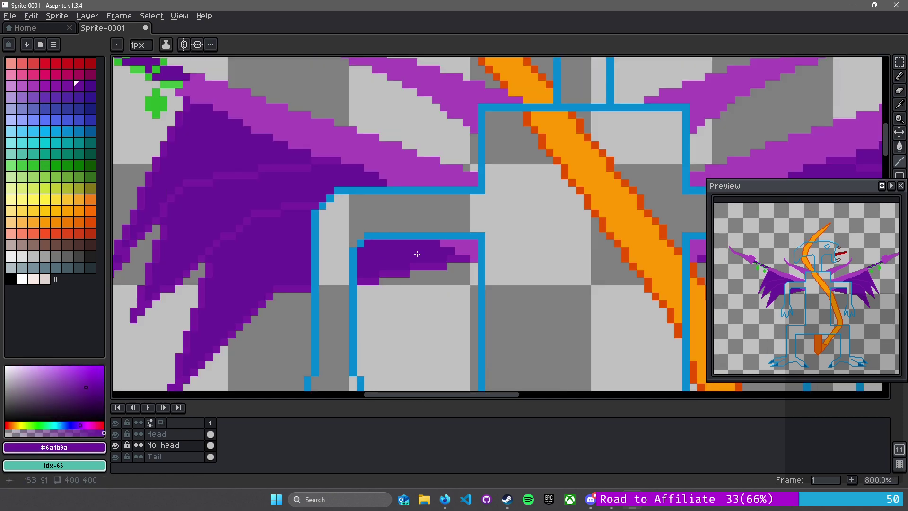
Erase the corner pixel at the tip of the left hand's outermost finger
scroll(515, 258, "right", 5)
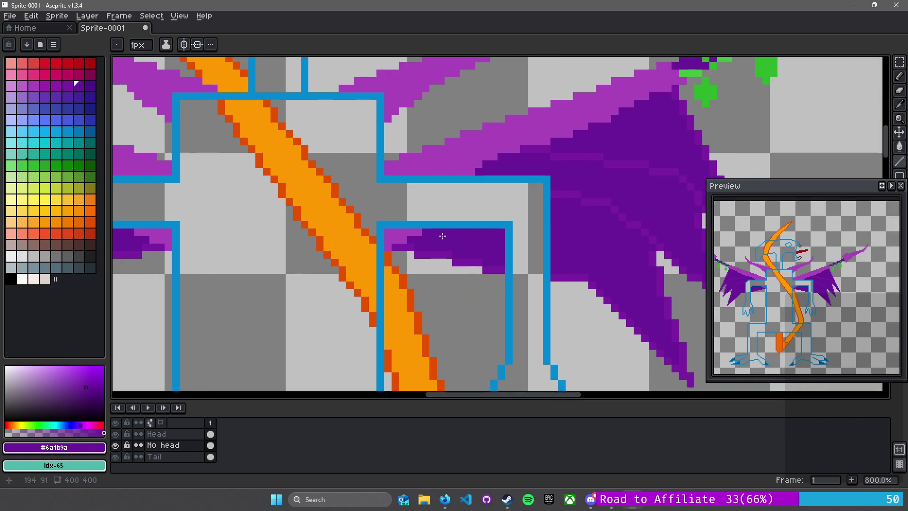
left_click_drag(317, 223, 290, 214)
scroll(428, 215, "up", 5)
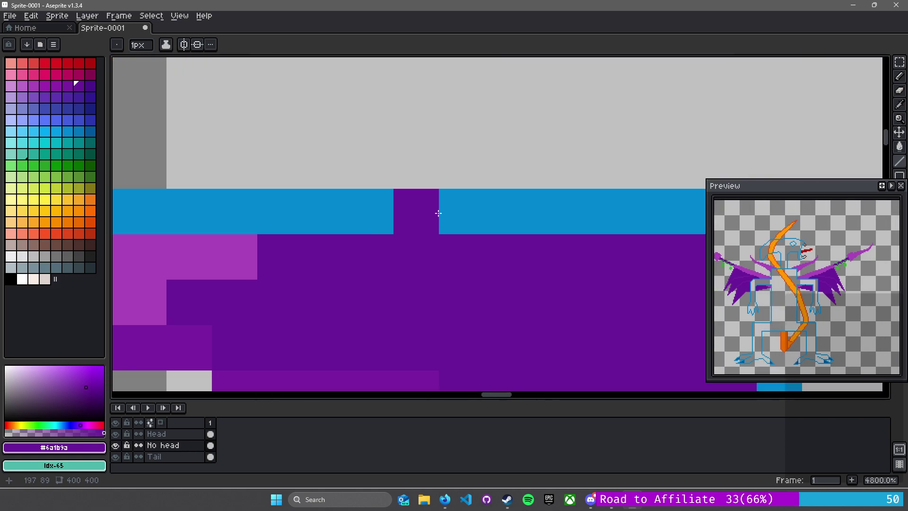
left_click_drag(417, 213, 153, 197)
scroll(300, 199, "down", 7)
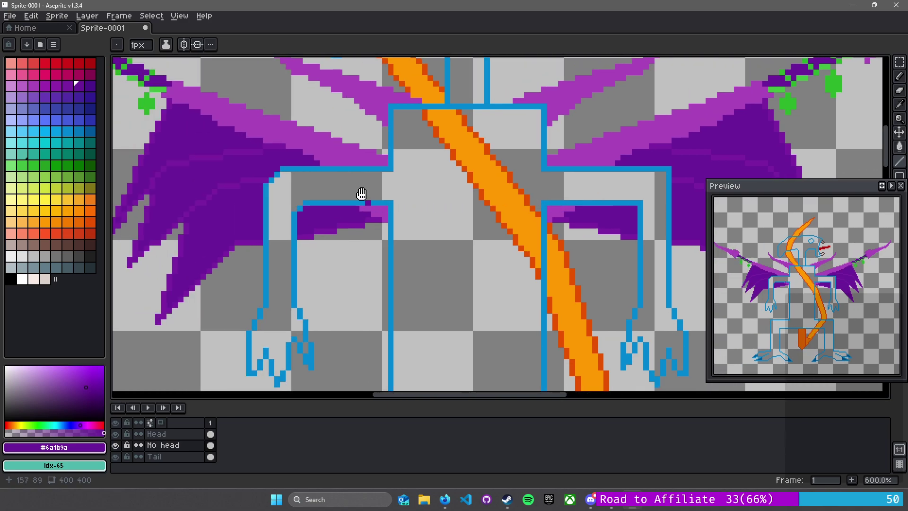
scroll(314, 183, "up", 3)
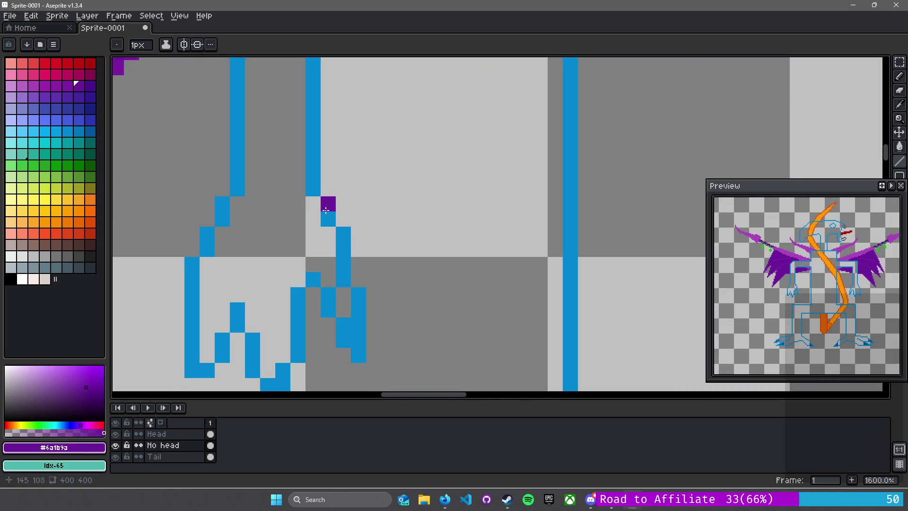
mouse_move(343, 272)
left_mouse_down()
mouse_move(324, 199)
mouse_move(369, 203)
left_mouse_up()
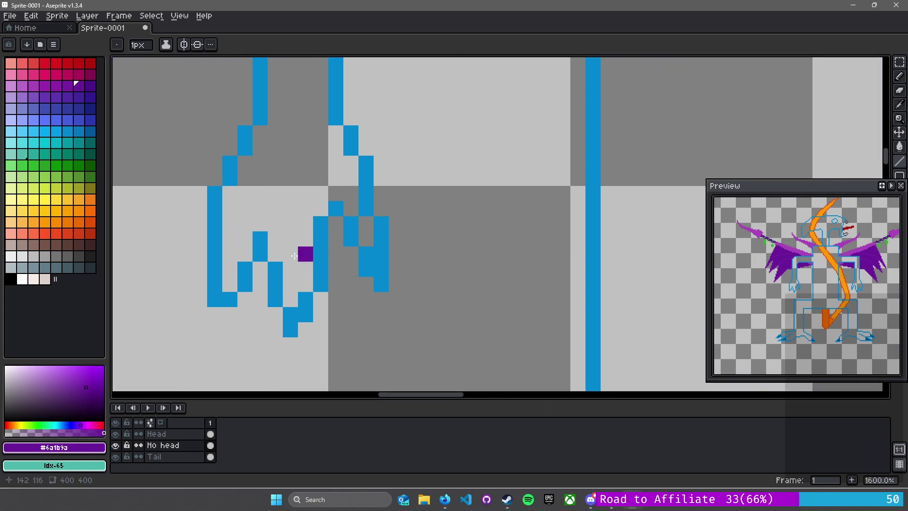
left_click(214, 298, "alt")
key("e")
left_click(214, 299)
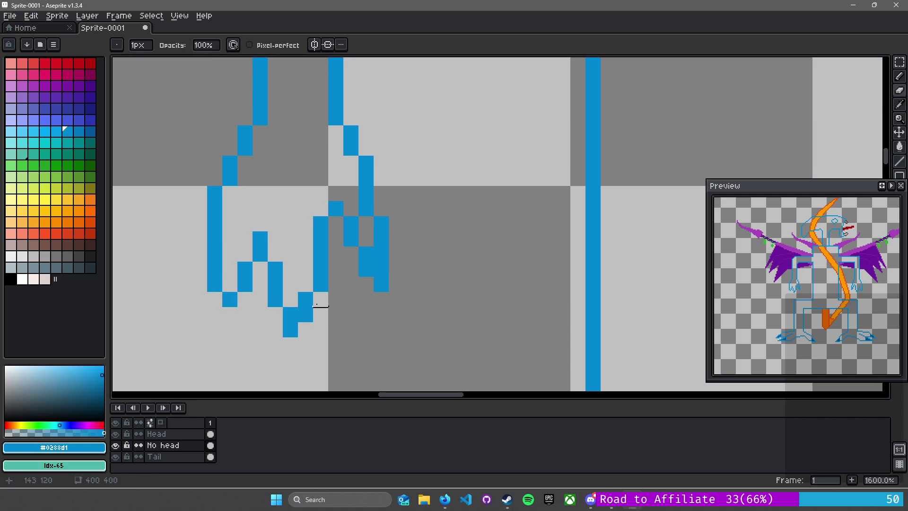
Round the corner where the torso's left side meets the thigh by erasing its corner pixels and adding a diagonal #0288d1 pixel
scroll(365, 254, "down", 5)
scroll(450, 227, "up", 4)
scroll(425, 234, "up", 1)
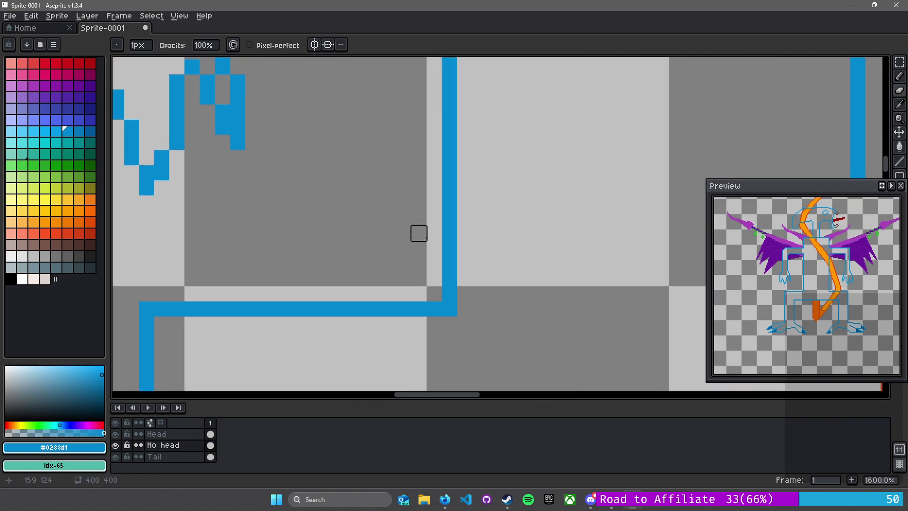
left_click_drag(448, 277, 423, 163)
left_click(408, 195)
left_click(421, 195)
left_click(423, 180)
key("l")
left_click(409, 179)
Round the left hip's outer corner with a short diagonal #0288d1 line, erasing the leftover corner pixels
left_click_drag(245, 234, 400, 175)
left_click_drag(274, 176, 318, 136)
key("e")
left_click(307, 136)
left_click(275, 135)
left_click(290, 136)
left_click(272, 166)
left_click(275, 151)
Round the upper corner of the left leg's inner outline by erasing its corner pixels and placing one diagonal #0288d1 pixel
left_click_drag(442, 257, 377, 183)
left_click(361, 198)
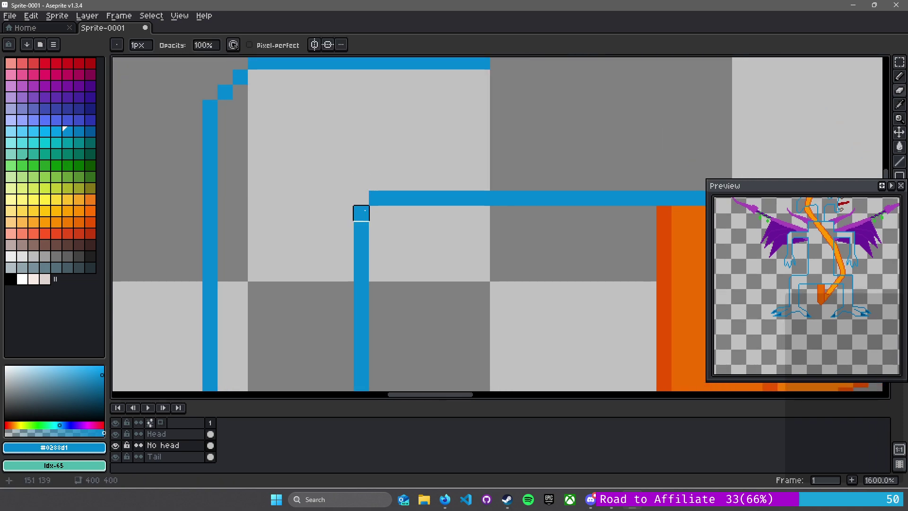
left_click(377, 198)
key("l")
left_click(376, 213)
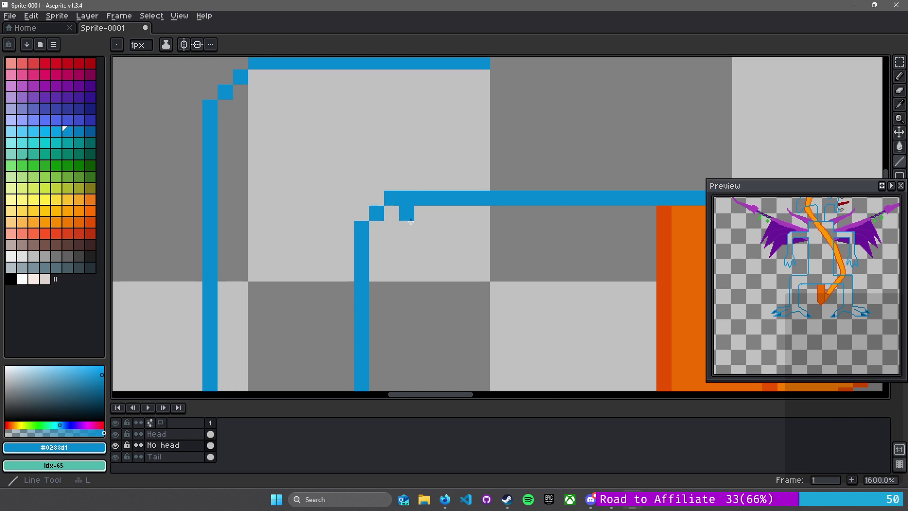
Smooth the left leg's outer and inner ankle corners where they meet the foot outline, keeping the outline blue #0288d1
scroll(430, 230, "down", 3)
left_click_drag(430, 229, 391, 127)
scroll(303, 254, "up", 4)
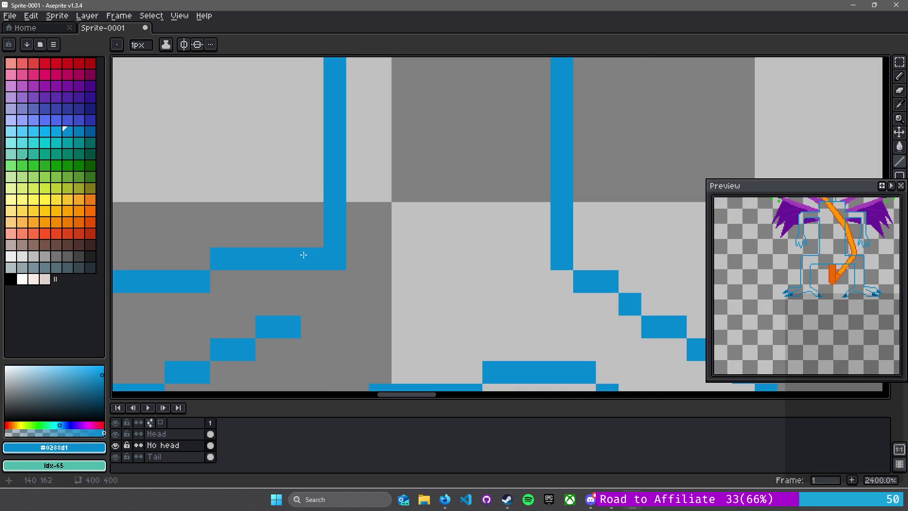
key("b")
scroll(421, 270, "down", 4)
mouse_move(543, 283)
left_mouse_down()
mouse_move(517, 228)
mouse_move(520, 246)
left_mouse_up()
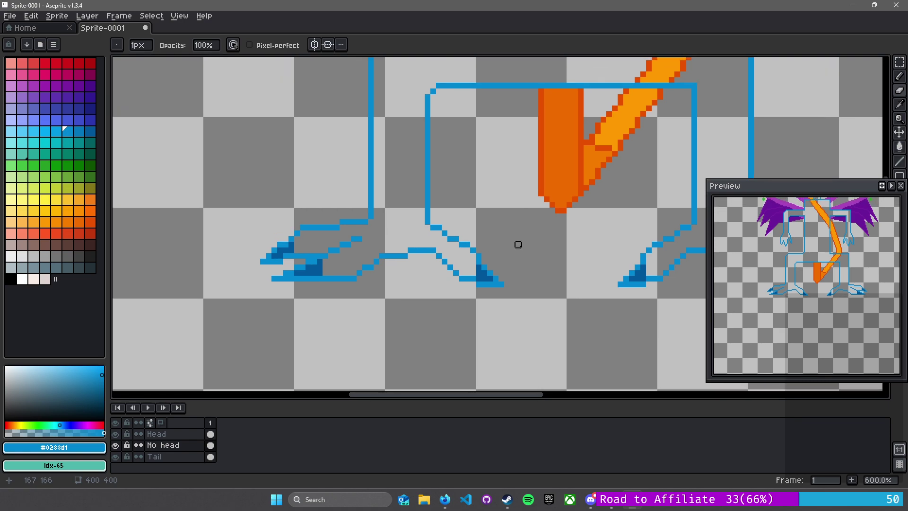
scroll(428, 253, "up", 4)
left_click_drag(359, 220, 321, 240)
left_click(324, 221)
mouse_move(587, 241)
left_mouse_down()
mouse_move(490, 225)
mouse_move(503, 228)
mouse_move(503, 254)
left_mouse_up()
left_click(503, 228)
scroll(497, 290, "down", 3)
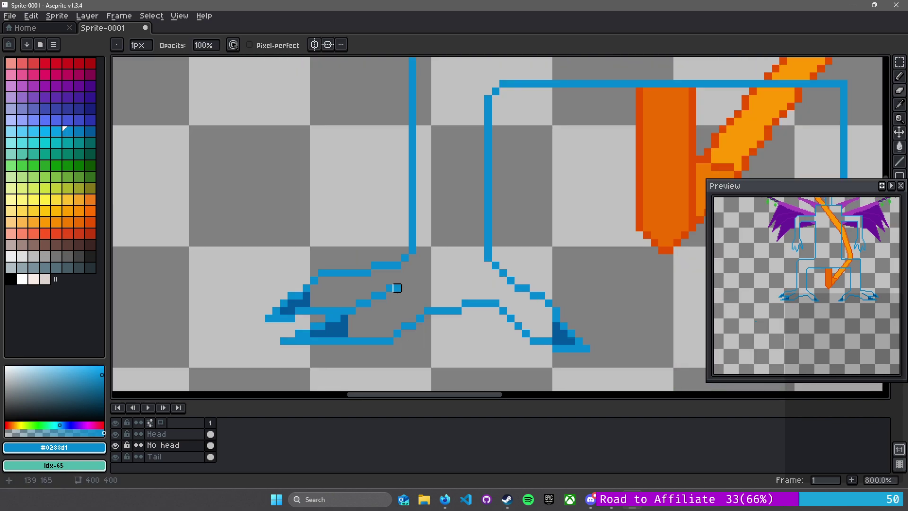
Round the left armpit corner where the arm's underside meets the torso, erasing corner pixels and adding a diagonal #0288d1 pixel
left_click_drag(458, 325, 249, 301)
scroll(466, 290, "down", 3)
scroll(475, 265, "up", 1)
left_click_drag(474, 260, 429, 306)
scroll(430, 307, "down", 1)
scroll(342, 188, "up", 1)
left_click_drag(368, 238, 397, 328)
scroll(397, 329, "down", 1)
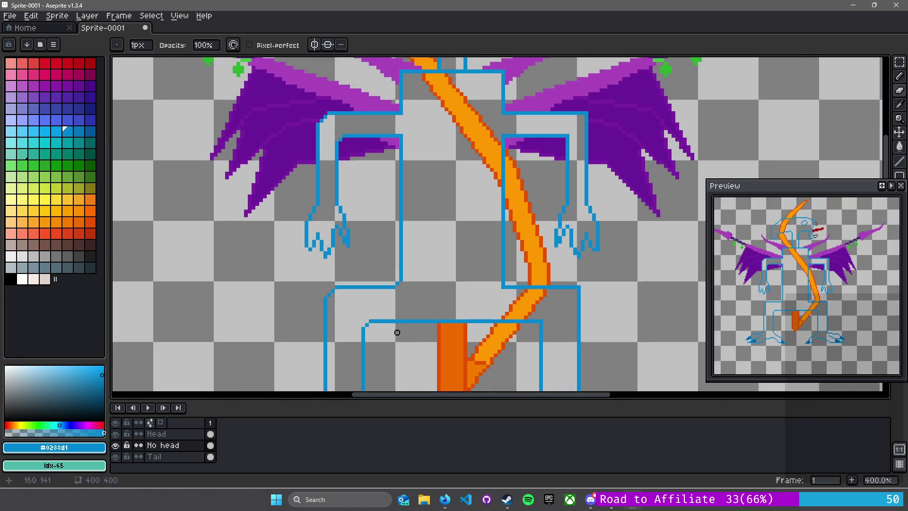
scroll(390, 150, "up", 8)
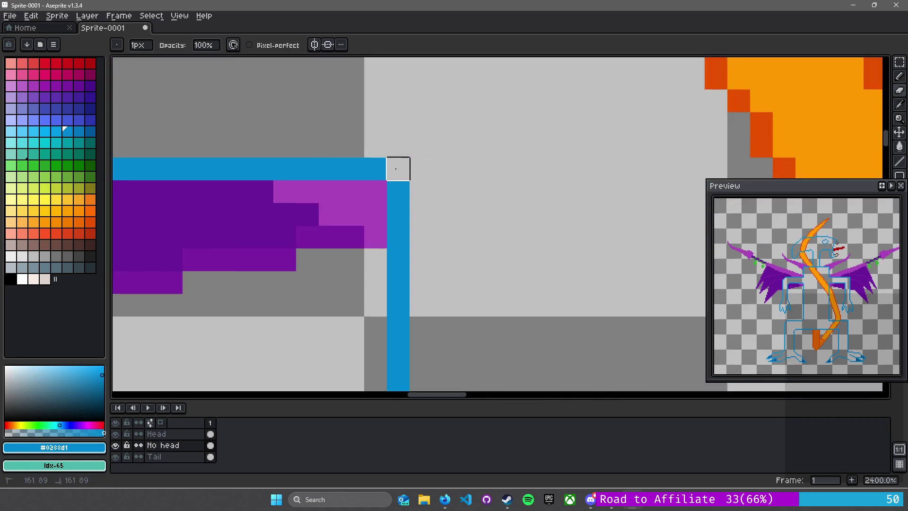
left_click(375, 168)
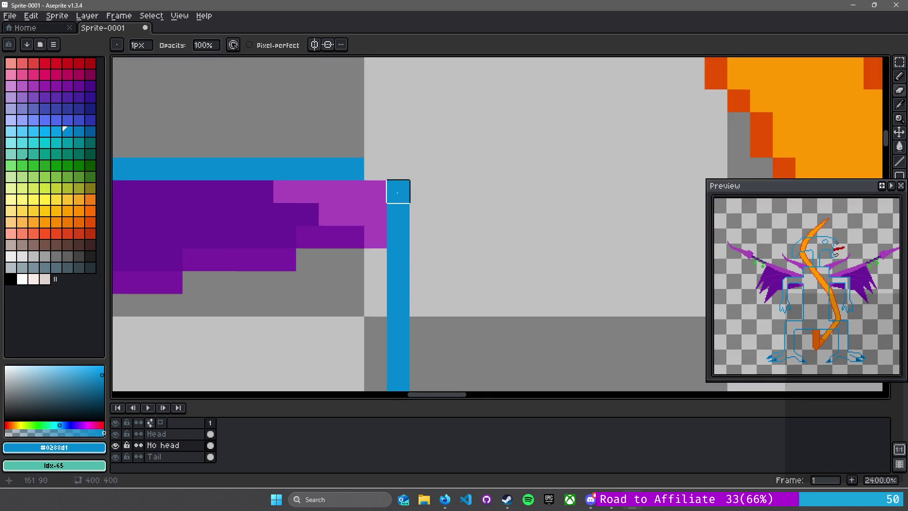
left_click(398, 191)
key("b")
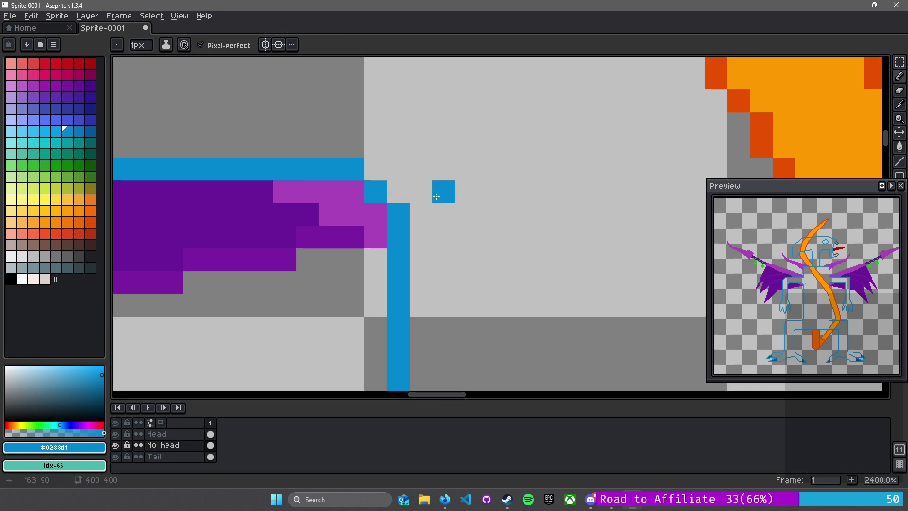
Round the left shoulder's inner corner, where the arm's upper edge meets the torso, by erasing the leftover corner pixel
scroll(434, 162, "down", 3)
key("e")
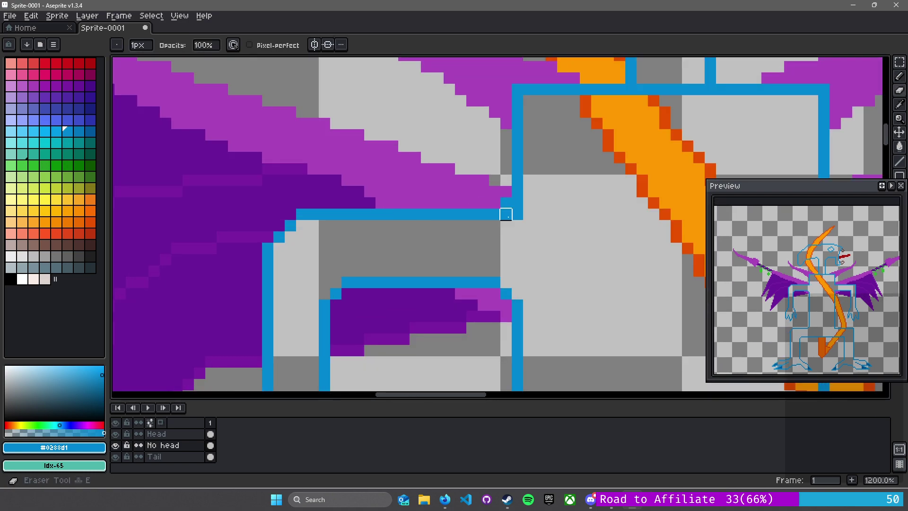
left_click(517, 203)
scroll(540, 203, "down", 1)
left_click_drag(541, 164, 482, 243)
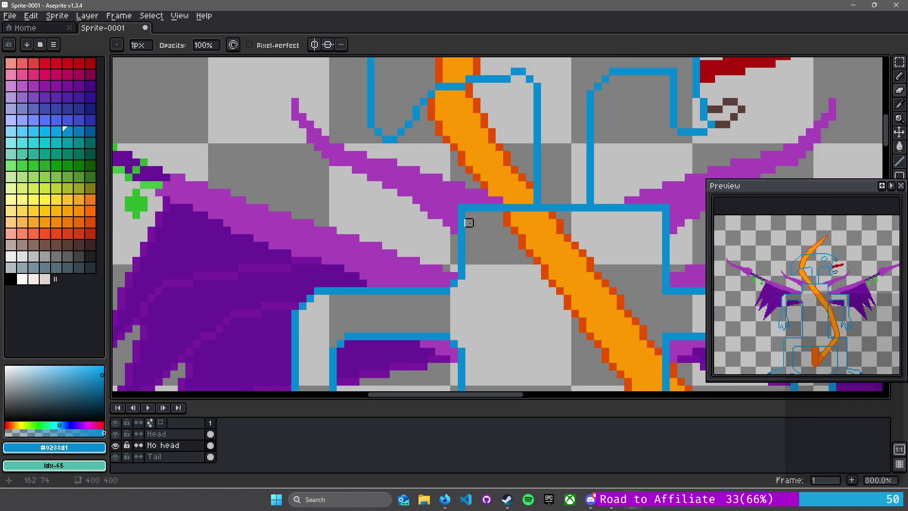
Round the torso's upper-left corner with a diagonal #0288d1 pixel and fill the erased corner pixels with the wing's purple #ab47bc
scroll(475, 221, "up", 3)
mouse_move(466, 207)
left_mouse_down()
mouse_move(442, 204)
mouse_move(464, 183)
left_mouse_up()
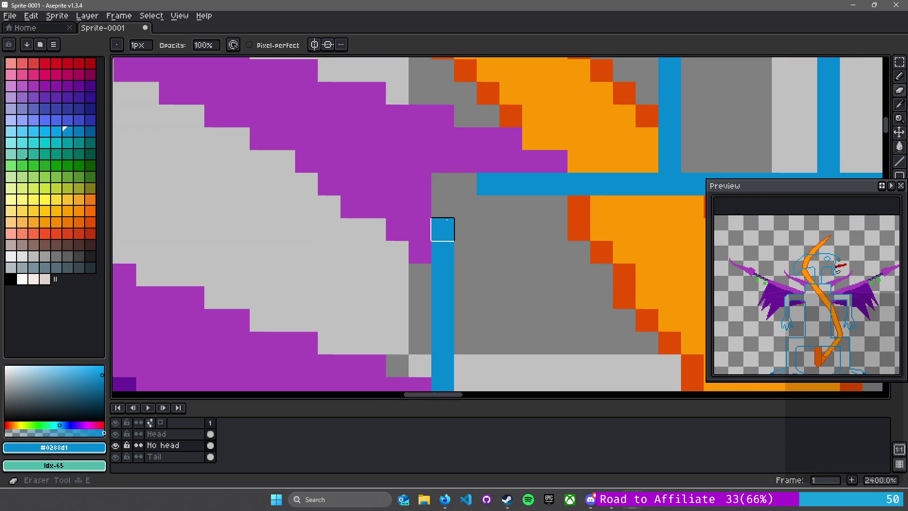
key("b")
left_click(465, 206)
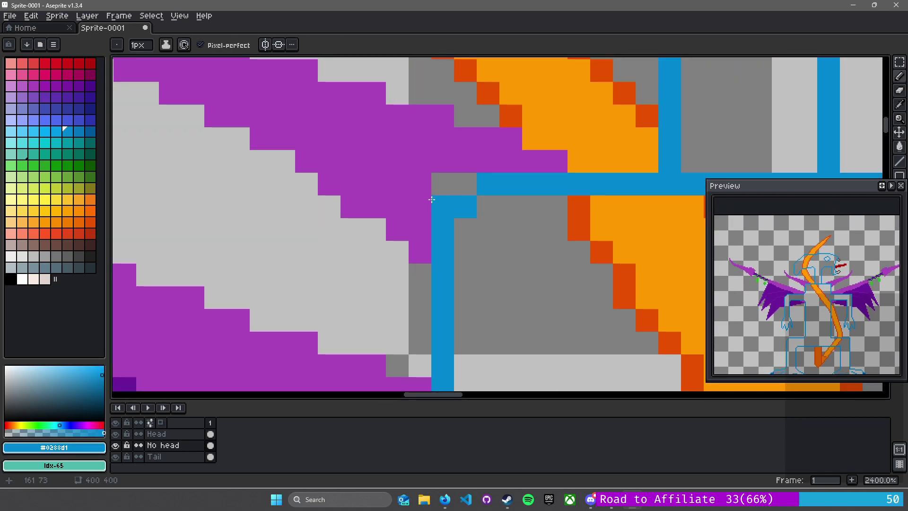
left_click(428, 206, "alt")
mouse_move(442, 206)
left_mouse_down()
mouse_move(458, 189)
mouse_move(463, 211)
left_mouse_up()
scroll(492, 273, "down", 5)
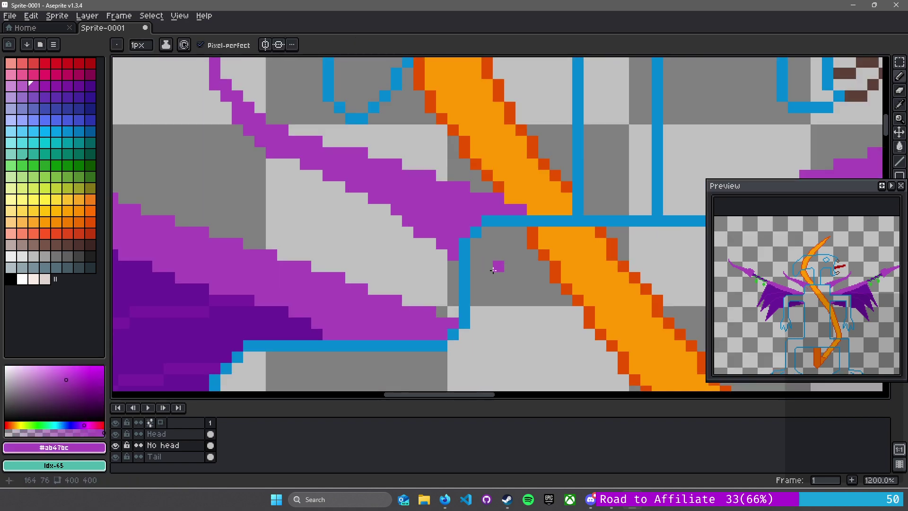
Copy the left half of the body and its wing from the No head layer with a 98 by 147 px rectangular selection
left_click_drag(493, 276, 419, 167)
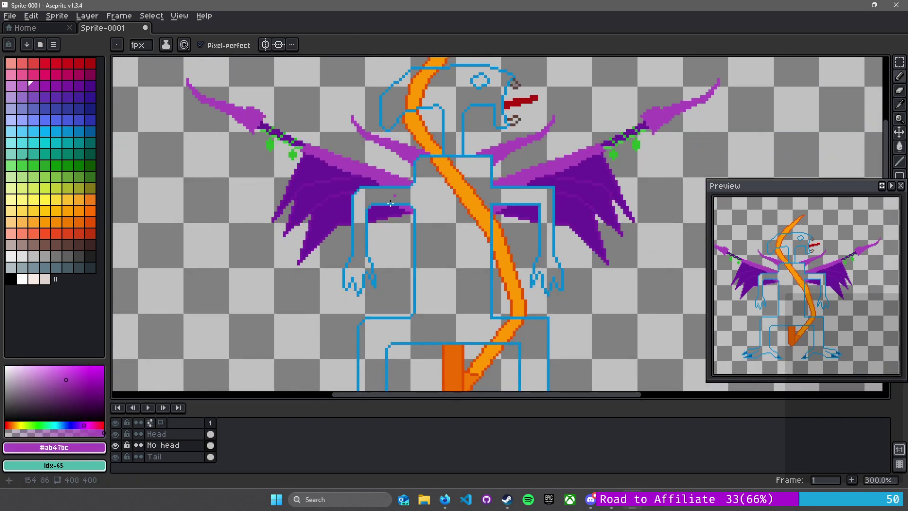
left_click_drag(410, 279, 440, 154)
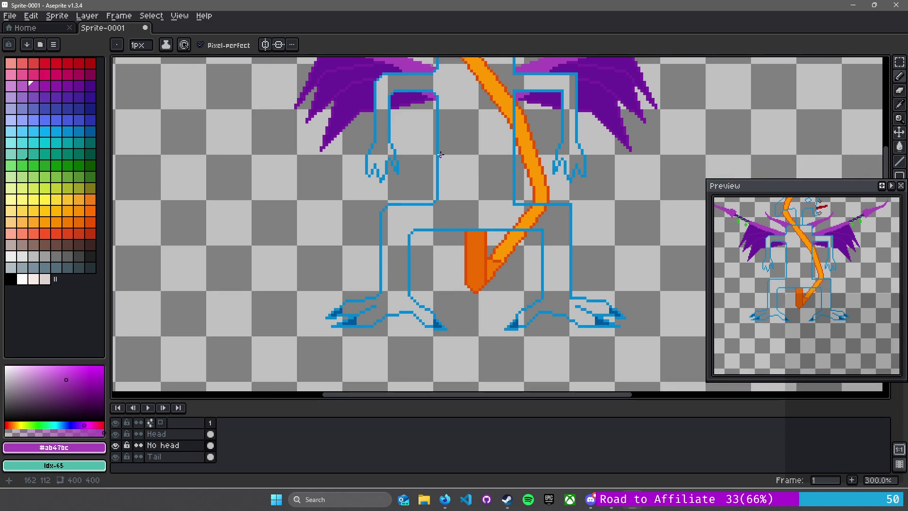
scroll(441, 154, "down", 1)
scroll(442, 154, "up", 1)
scroll(444, 157, "down", 2)
scroll(445, 156, "up", 2)
scroll(451, 149, "down", 1)
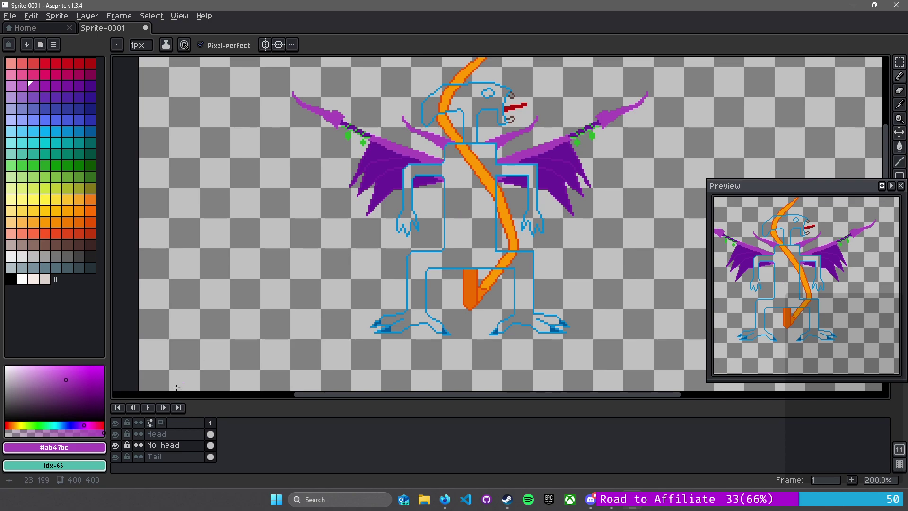
left_click(209, 446)
left_click(212, 457)
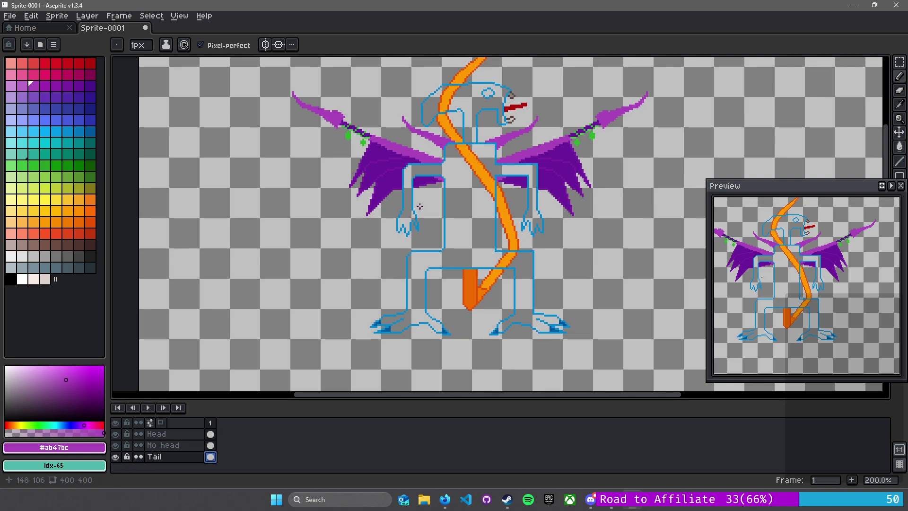
left_click(900, 62)
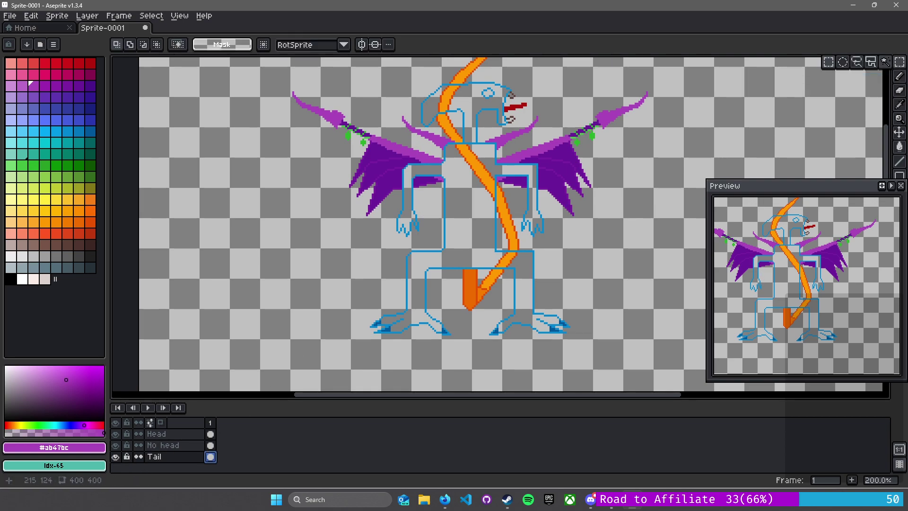
left_click(163, 445)
left_click_drag(278, 72, 464, 350)
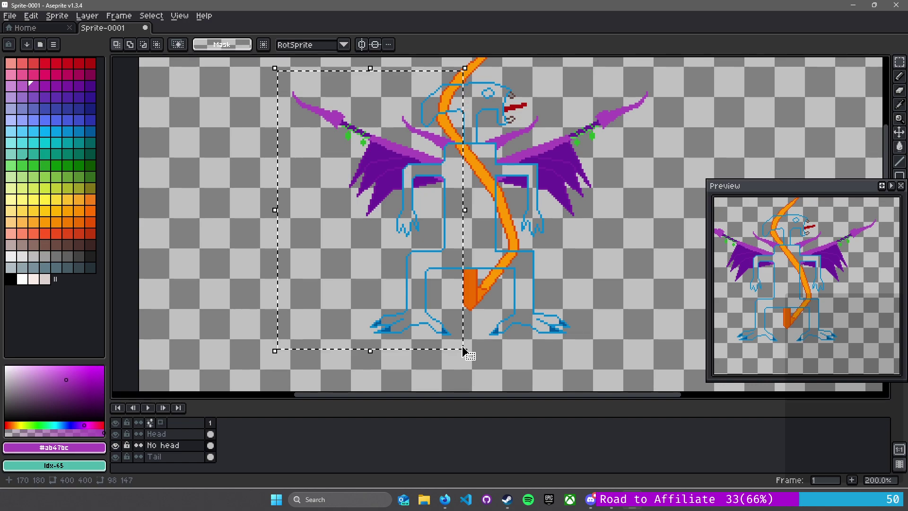
Replace the body's right half on the No head layer with the left half's copy, flipped horizontally and placed at 179, 34
left_click_drag(674, 73, 480, 351)
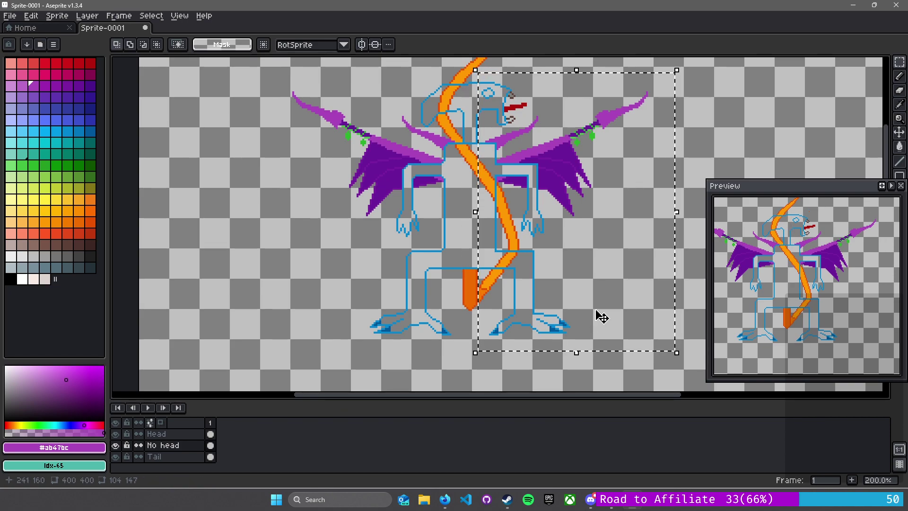
key("ctrl+x")
key("ctrl+v")
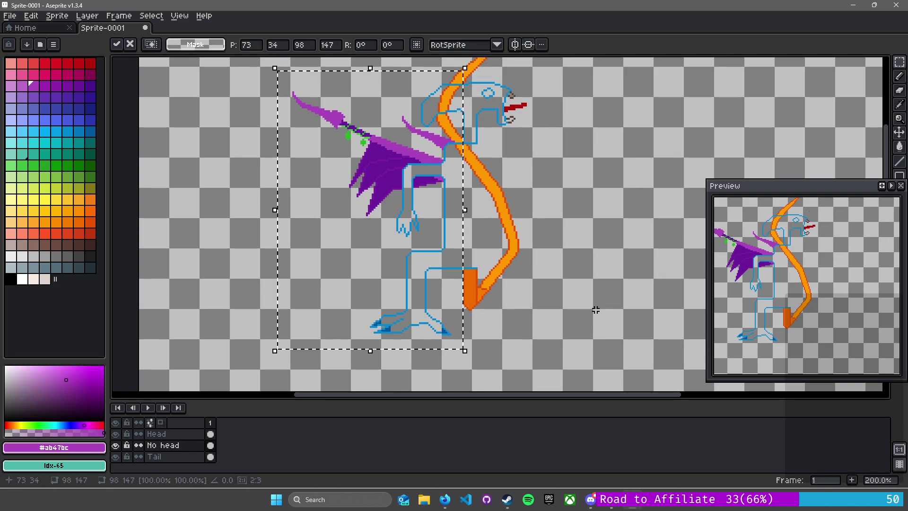
key("shift+h")
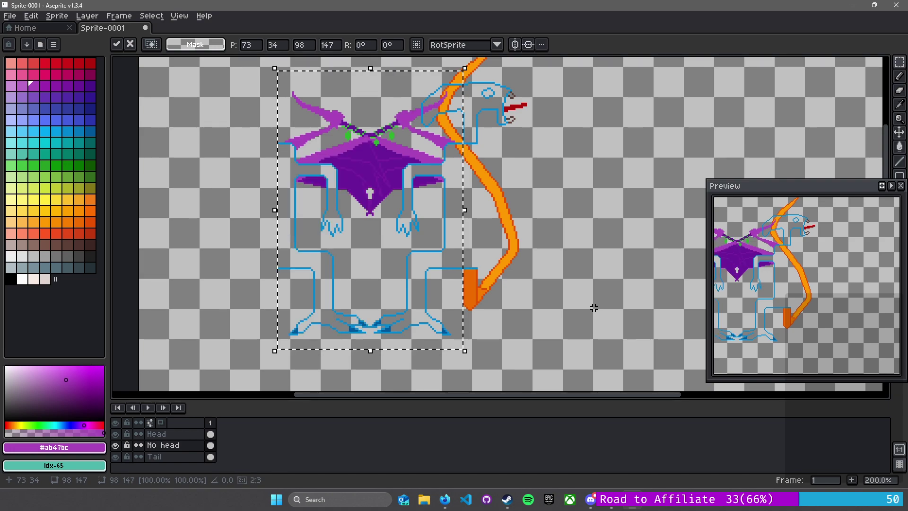
left_click_drag(339, 226, 526, 212)
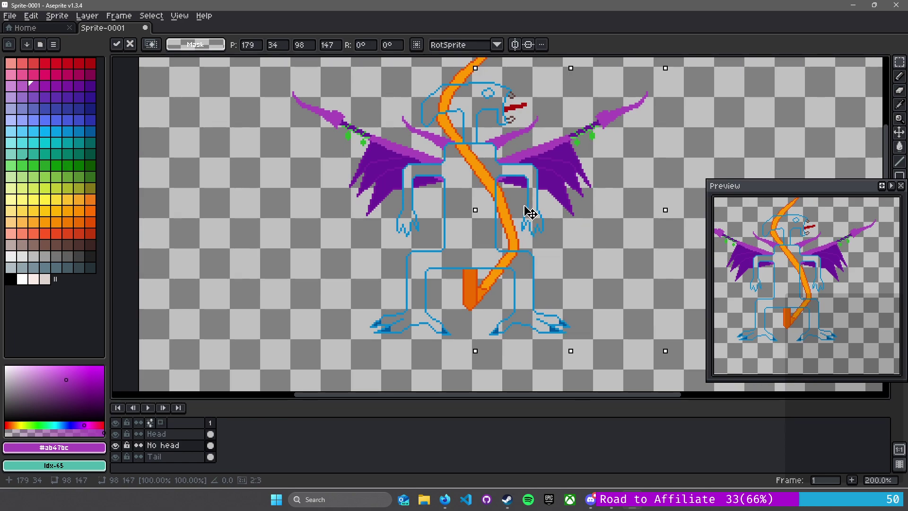
scroll(530, 211, "up", 10)
key("ctrl+d")
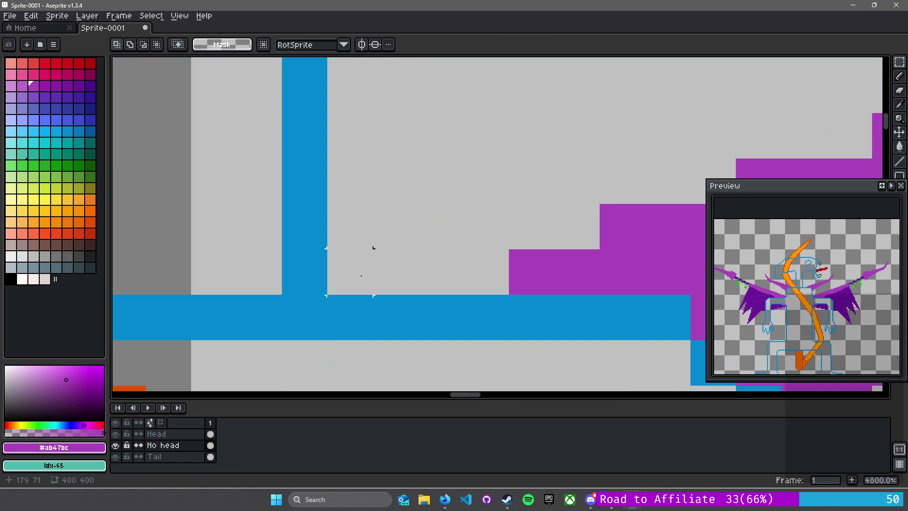
On the Head layer, erase the lowest two pixels of both neck lines just above the torso
scroll(443, 273, "down", 9)
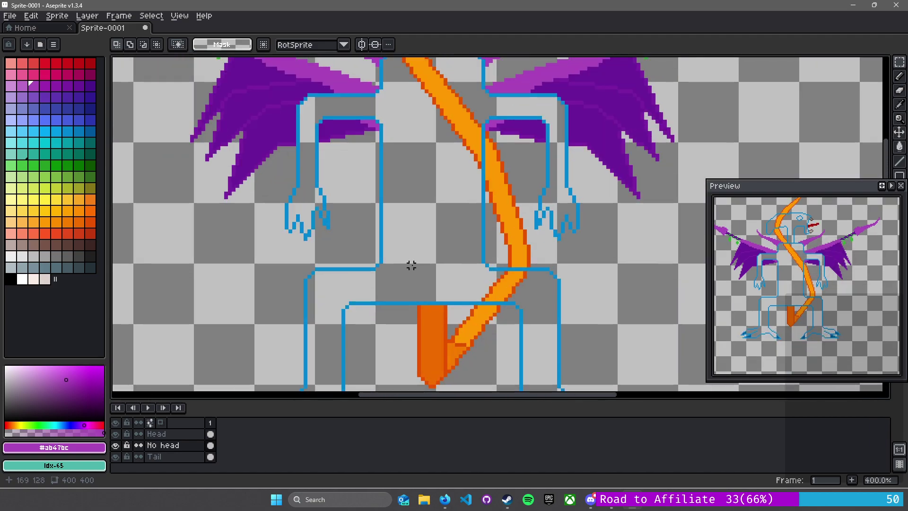
left_click_drag(411, 263, 461, 282)
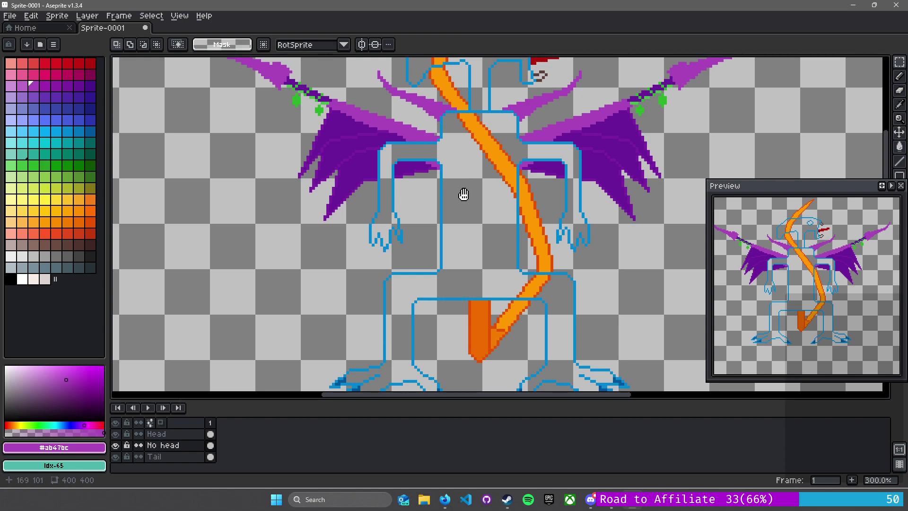
scroll(454, 235, "down", 1)
scroll(444, 255, "up", 1)
scroll(450, 249, "down", 1)
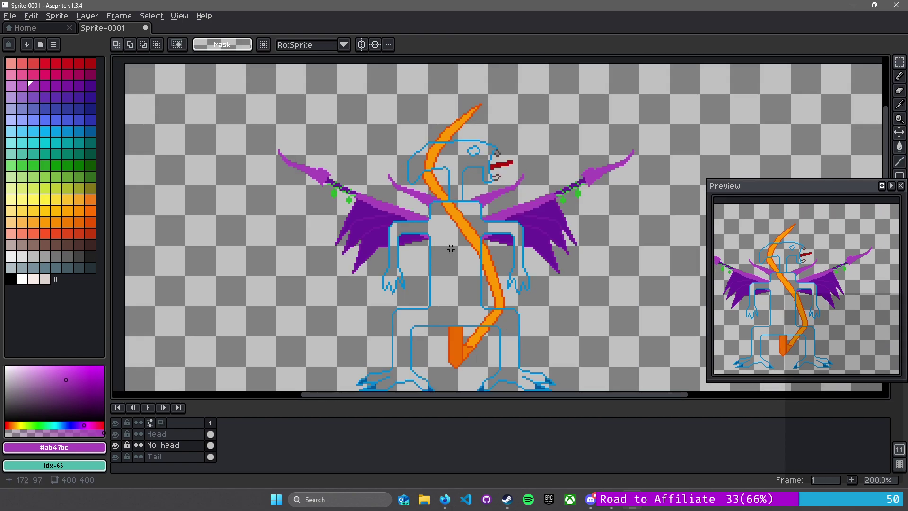
scroll(451, 248, "up", 8)
key("b")
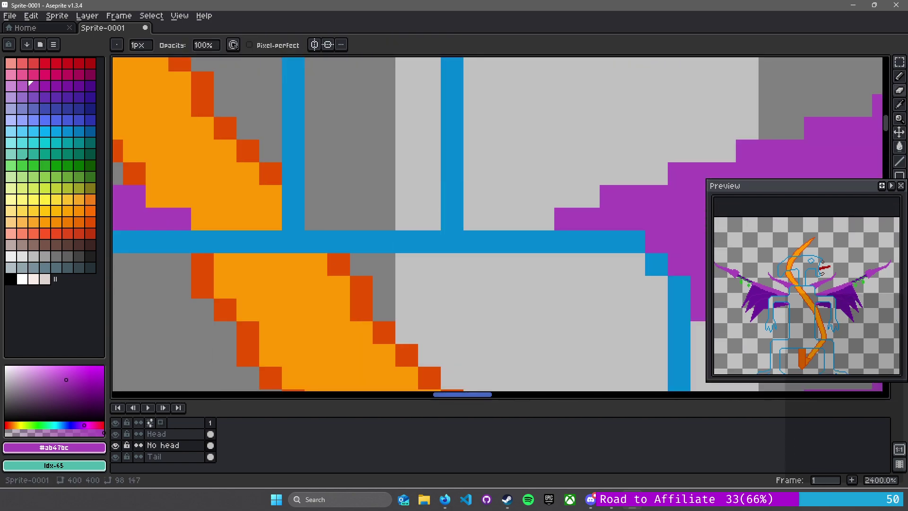
left_click(163, 433)
left_click_drag(452, 218, 452, 195)
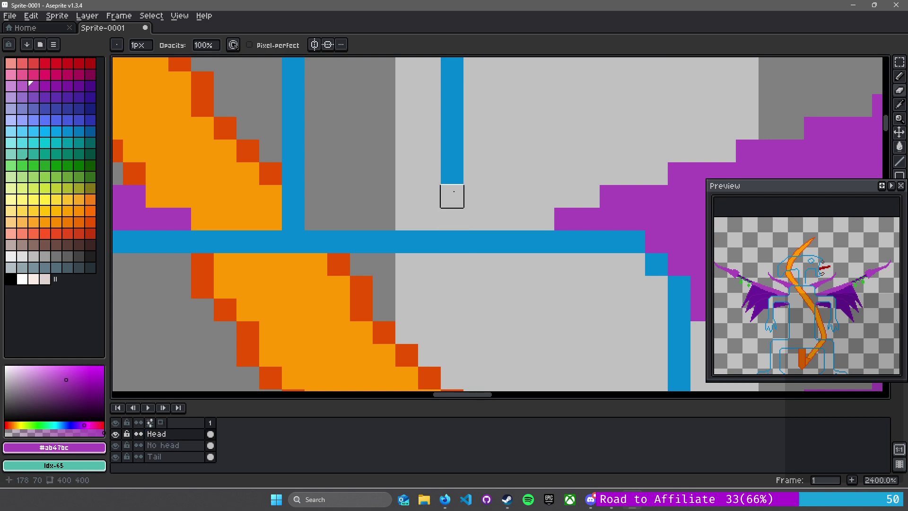
left_click_drag(293, 218, 293, 196)
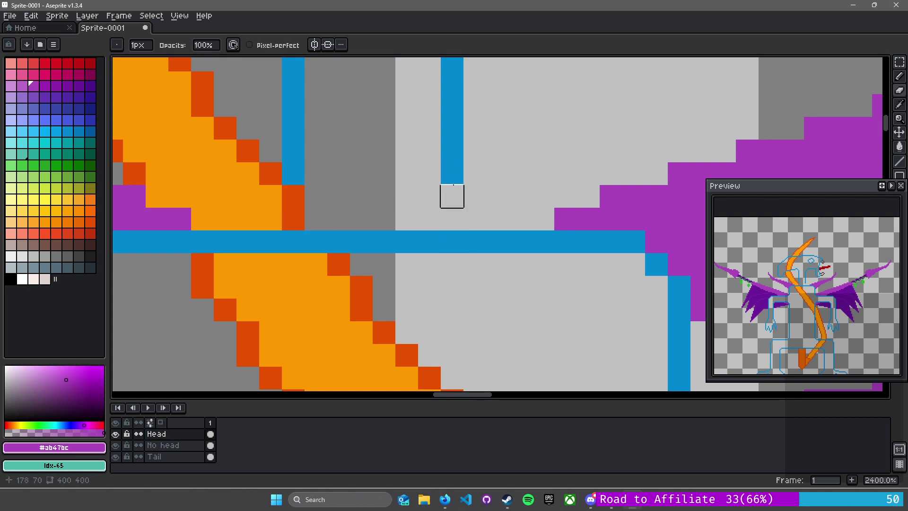
Extend both neck lines down to the torso with two #0288d1 pixels each, offset one pixel outward
key("v")
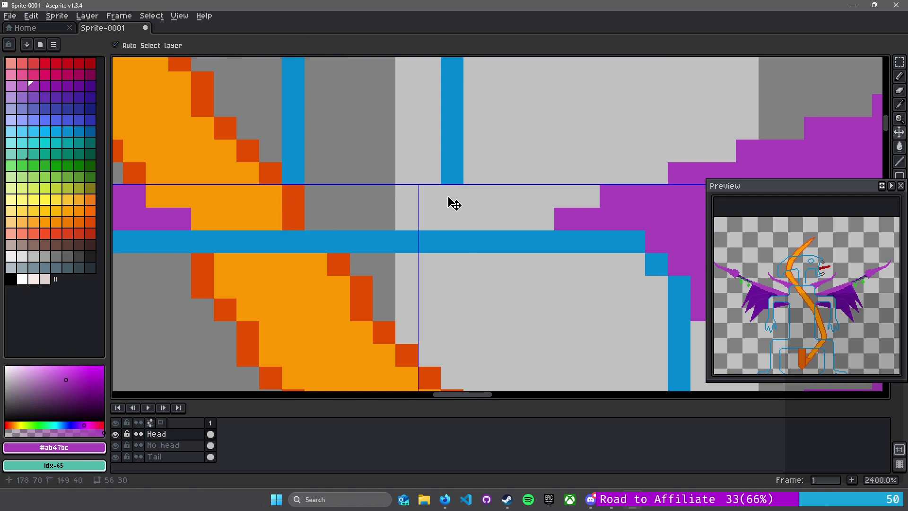
left_click(448, 165, "alt")
key("b")
left_click(467, 189)
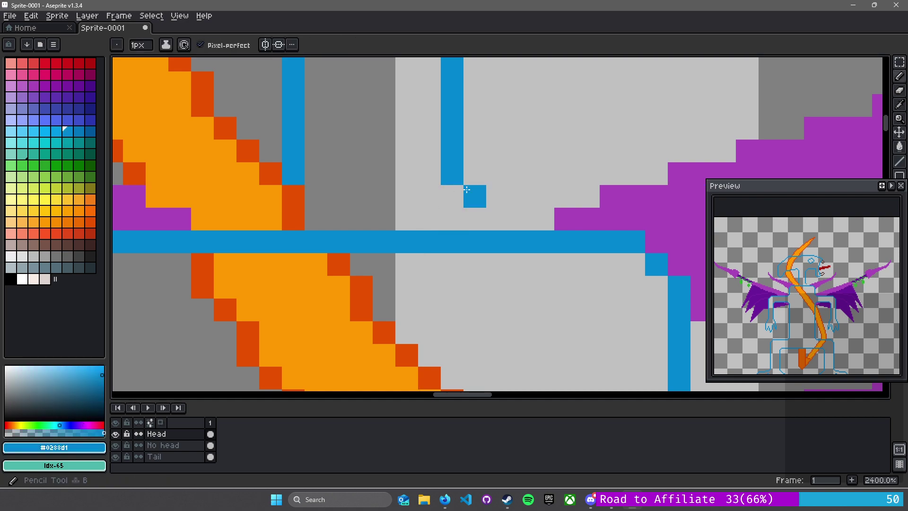
left_click(475, 213)
left_click_drag(270, 196, 271, 218)
scroll(381, 236, "down", 5)
scroll(429, 234, "up", 5)
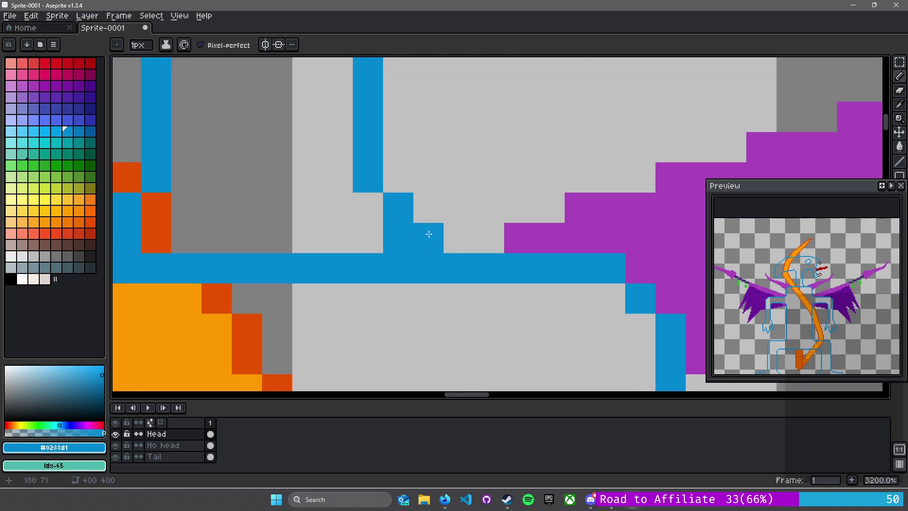
Flare both neck bases diagonally outward by adding one outer #0288d1 pixel per side and erasing the inner corner pixels
scroll(405, 290, "down", 5)
scroll(405, 289, "up", 4)
left_click(444, 178)
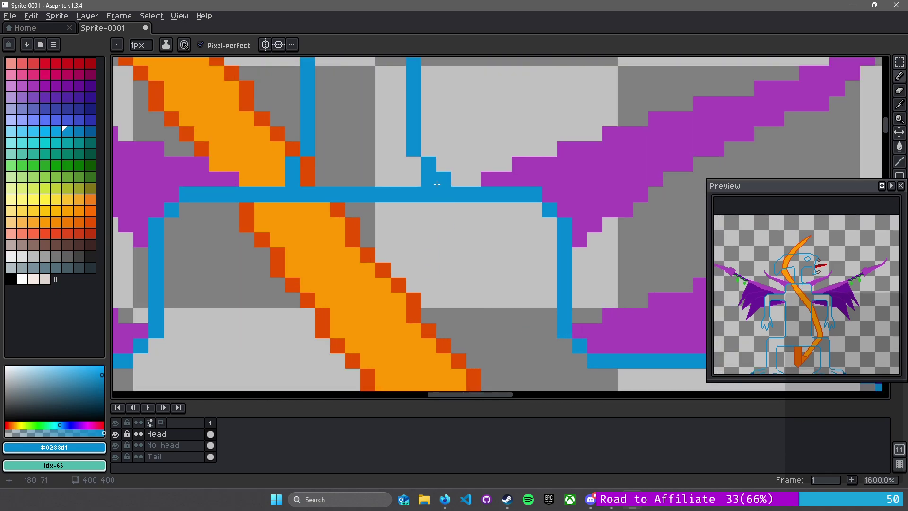
left_click(276, 181)
scroll(277, 182, "up", 3)
key("e")
left_click(276, 182)
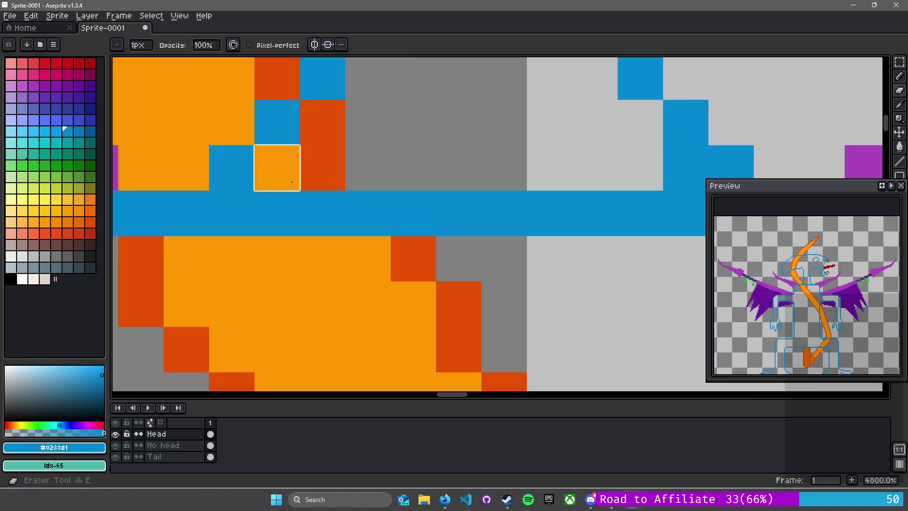
left_click(686, 168)
scroll(574, 195, "down", 5)
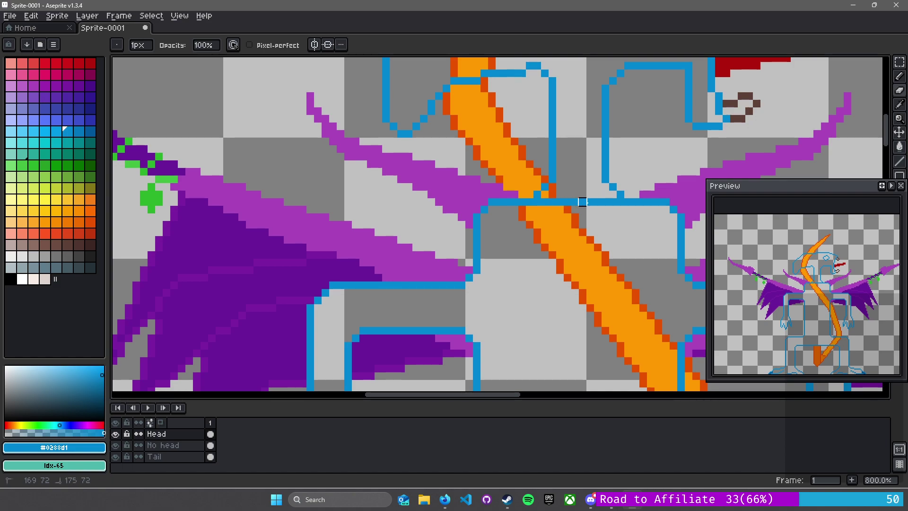
On the No head layer, erase the torso's top outline between the two neck bases so the neck opens into the body
scroll(620, 209, "down", 3)
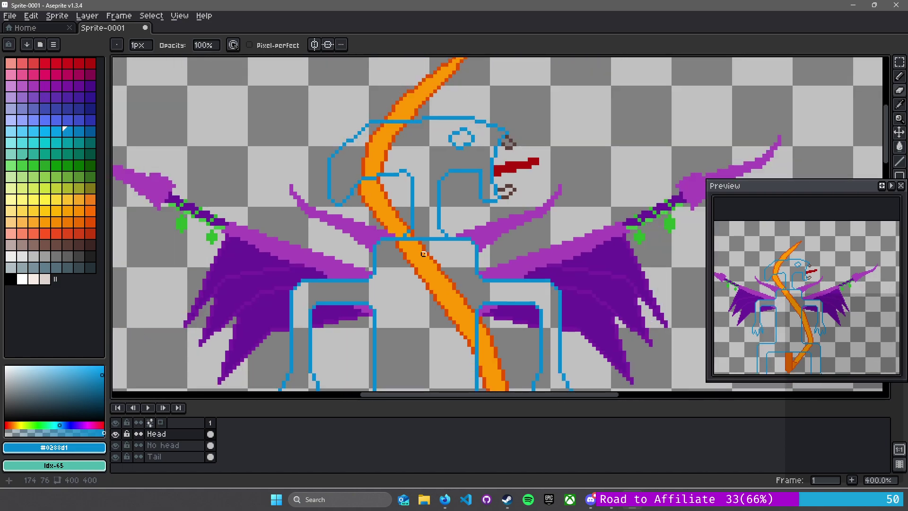
scroll(409, 247, "up", 1)
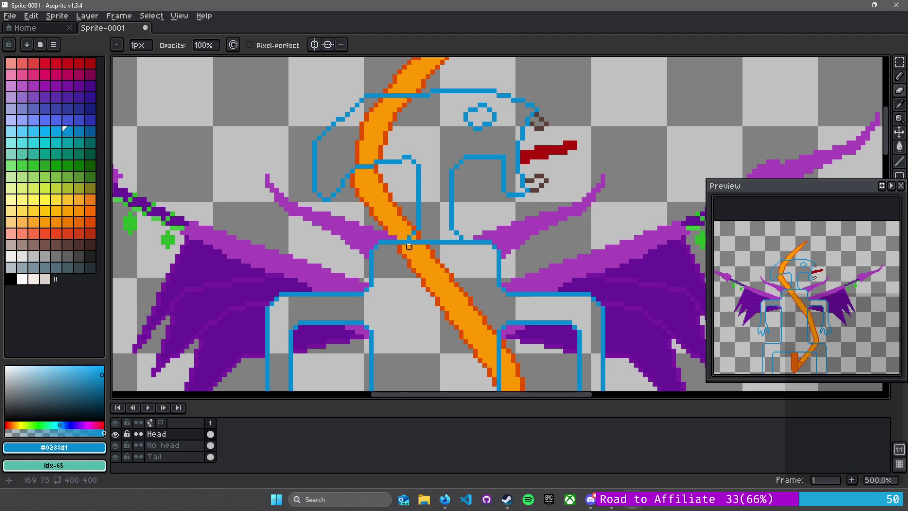
scroll(490, 243, "down", 4)
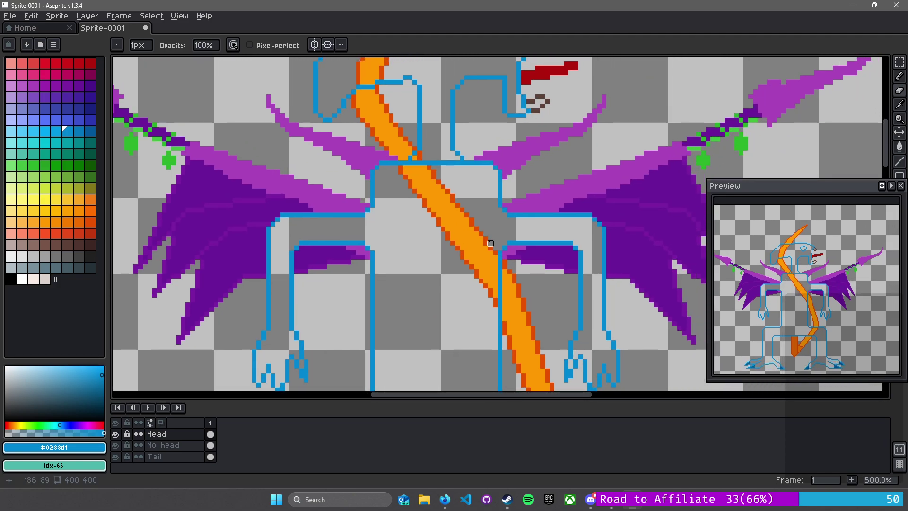
scroll(487, 243, "down", 2)
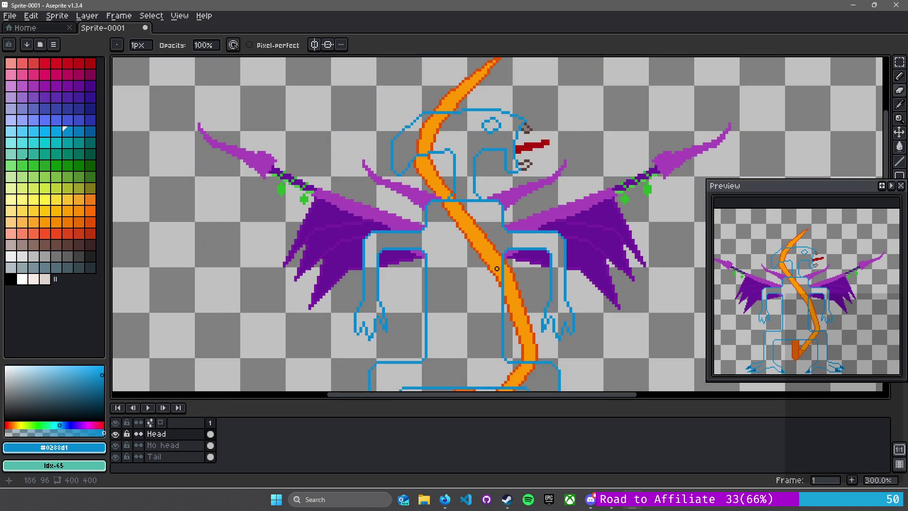
left_click_drag(293, 444, 292, 425)
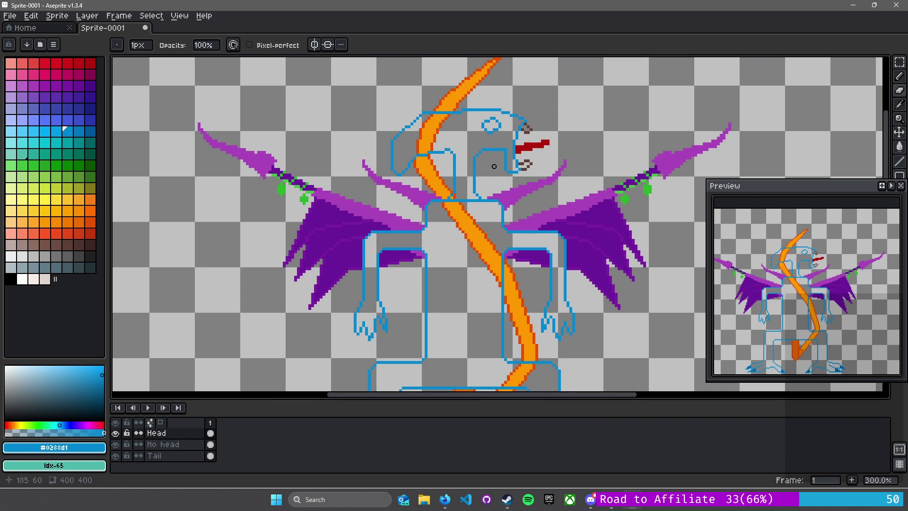
scroll(495, 167, "up", 1)
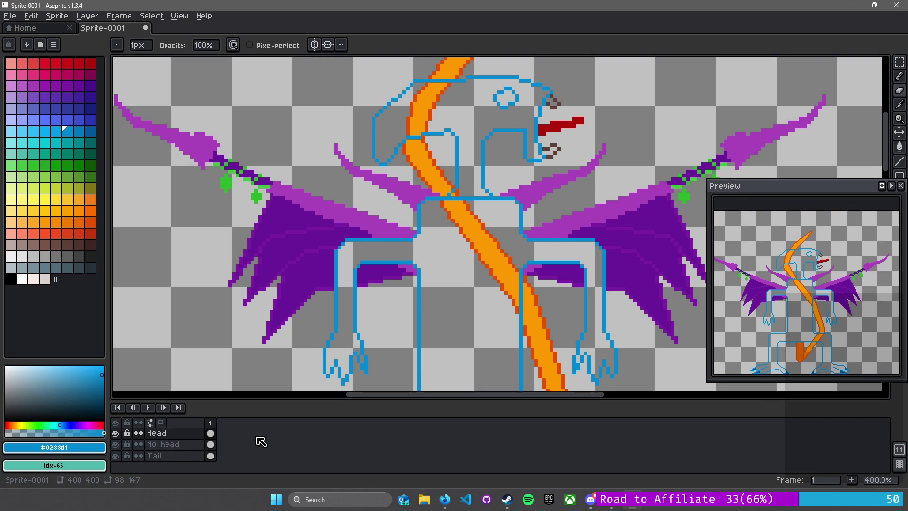
left_click(189, 445)
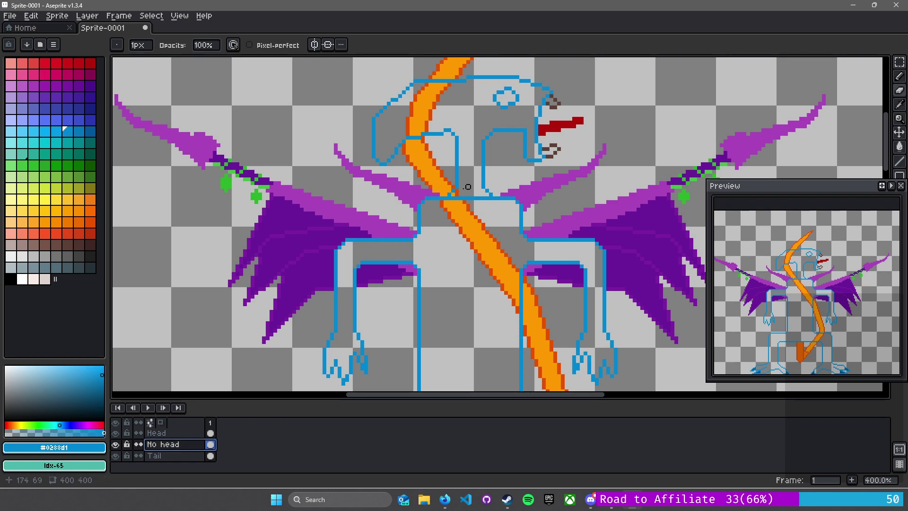
scroll(455, 200, "up", 3)
left_click(440, 200)
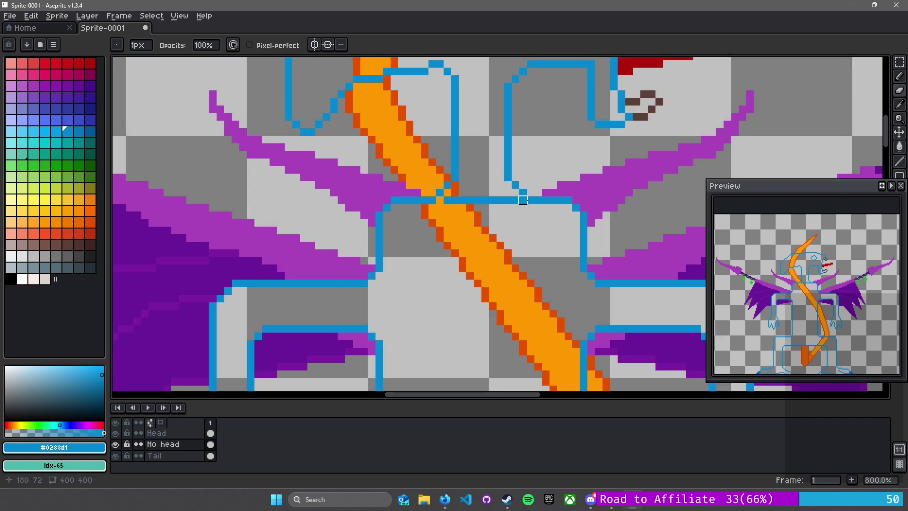
left_click(531, 200, "shift")
left_click(522, 201, "shift")
On the Head layer, lengthen the tongue's tip by one #b0120a pixel
scroll(462, 303, "down", 3)
mouse_move(472, 257)
left_mouse_down()
mouse_move(473, 181)
mouse_move(440, 177)
mouse_move(452, 128)
mouse_move(456, 227)
left_mouse_up()
scroll(456, 227, "down", 5)
scroll(456, 228, "up", 6)
left_click_drag(432, 259, 424, 204)
scroll(389, 190, "down", 2)
scroll(397, 196, "up", 1)
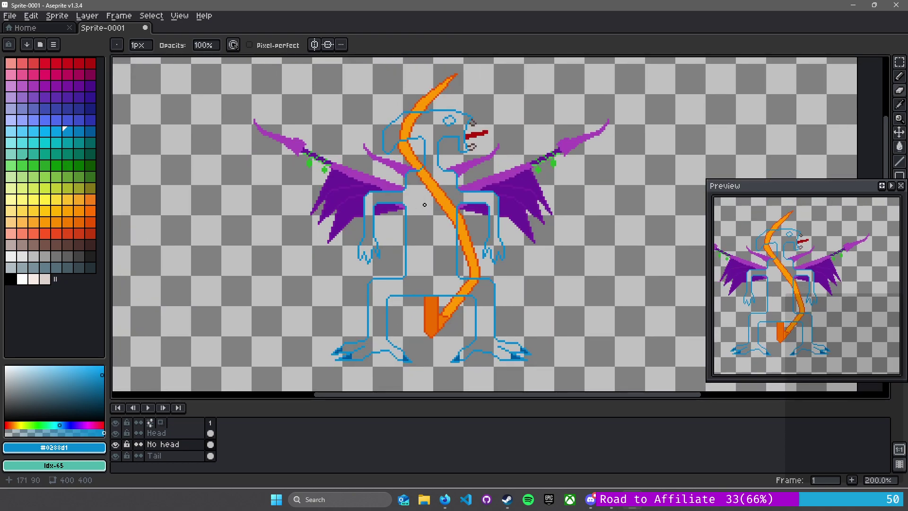
scroll(424, 204, "up", 3)
left_click(210, 433)
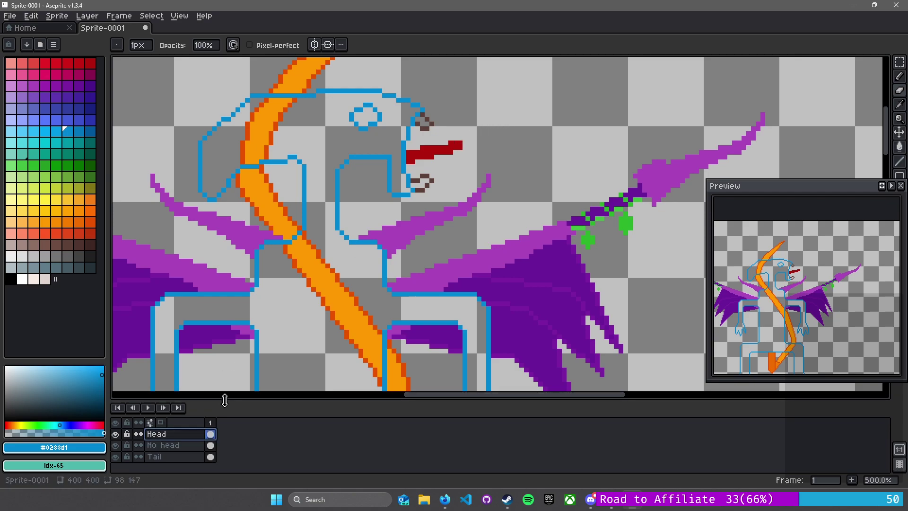
left_click(451, 144, "alt")
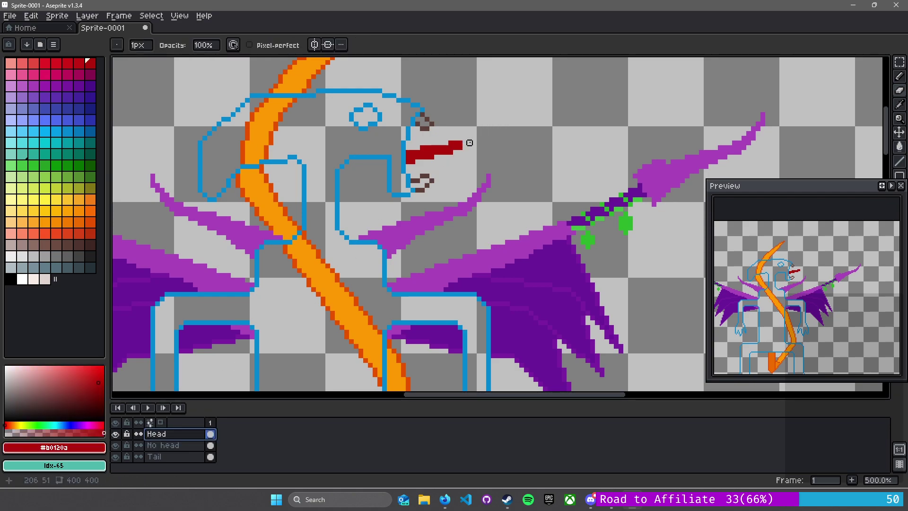
left_click(465, 143)
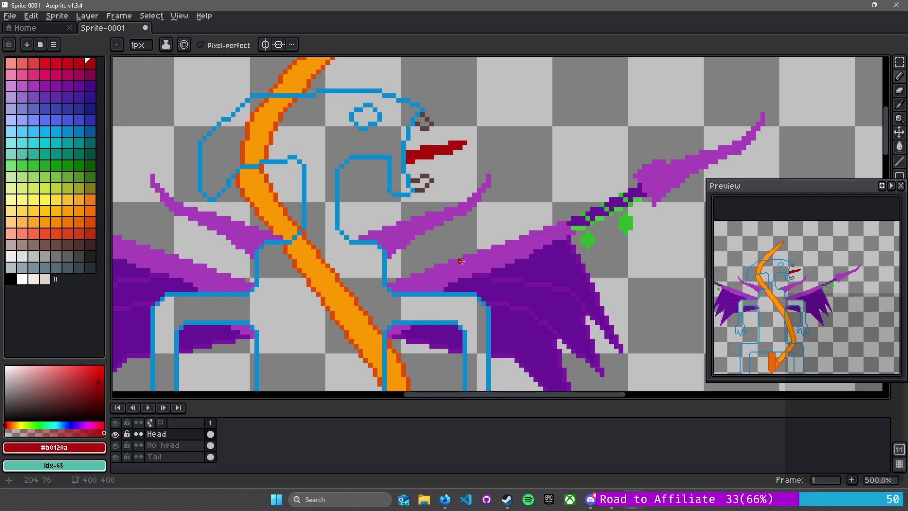
Repaint the brown outlines of the upper and lower teeth and fill their insides with solid white (#ffffff)
scroll(461, 264, "down", 2)
left_click_drag(497, 250, 514, 273)
scroll(480, 185, "up", 9)
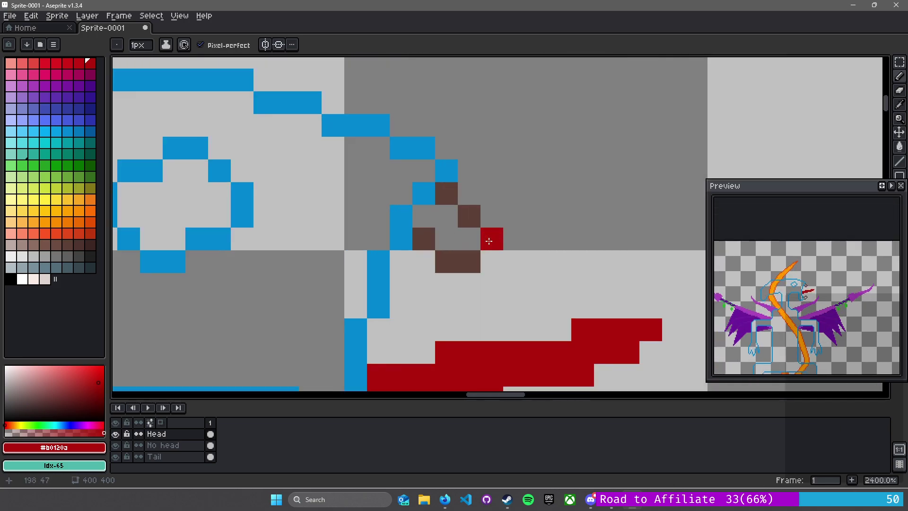
left_click(22, 279)
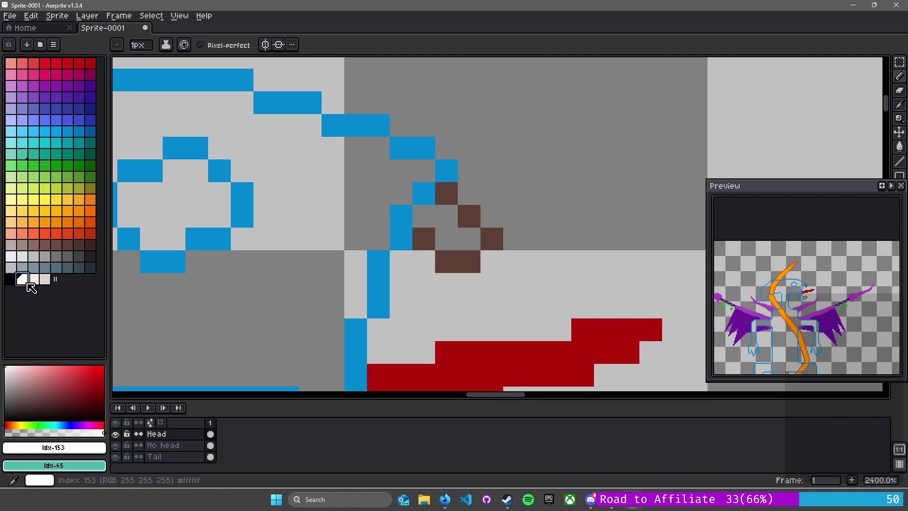
mouse_move(447, 193)
left_mouse_down()
mouse_move(490, 234)
mouse_move(497, 261)
mouse_move(445, 256)
mouse_move(427, 241)
mouse_move(420, 220)
mouse_move(446, 236)
left_mouse_up()
scroll(484, 302, "down", 1)
left_click(493, 292)
left_click_drag(513, 260, 611, 95)
mouse_move(522, 277)
left_mouse_down()
mouse_move(561, 259)
mouse_move(591, 255)
mouse_move(588, 248)
mouse_move(586, 271)
mouse_move(567, 294)
mouse_move(536, 309)
mouse_move(528, 295)
mouse_move(559, 279)
left_mouse_up()
scroll(561, 283, "down", 1)
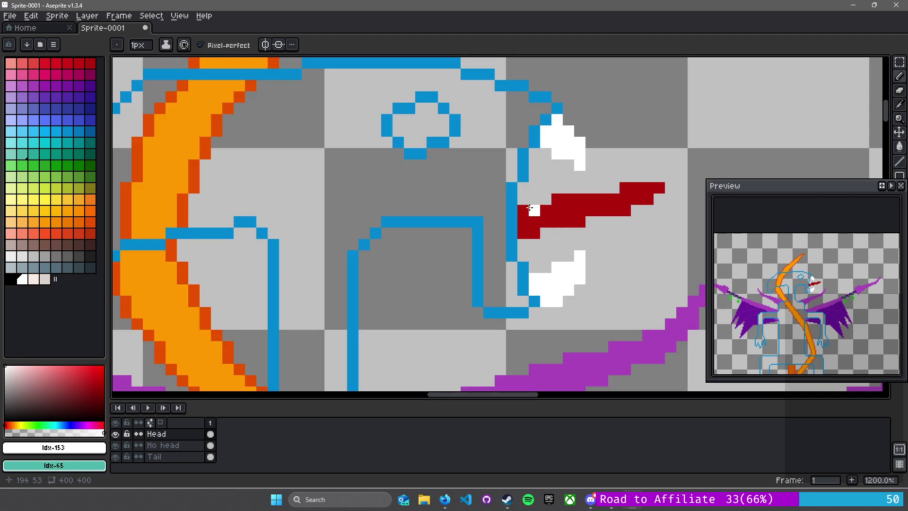
Round the square corner where the throat outline meets the lower jaw, erasing three corner pixels and adding one diagonal #0288d1 pixel
left_click_drag(476, 221, 540, 272)
scroll(540, 273, "up", 2)
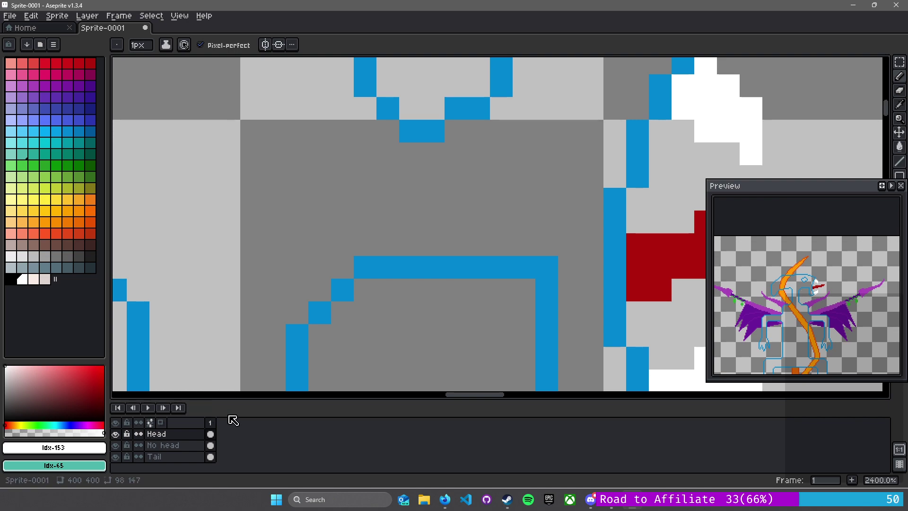
key("e")
mouse_move(543, 265)
left_mouse_down()
mouse_move(547, 293)
mouse_move(528, 276)
mouse_move(547, 312)
left_mouse_up()
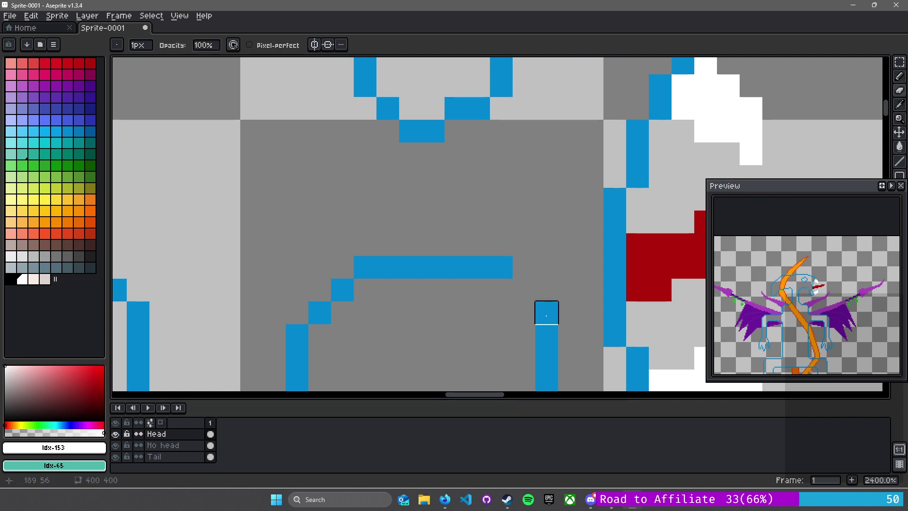
key("b")
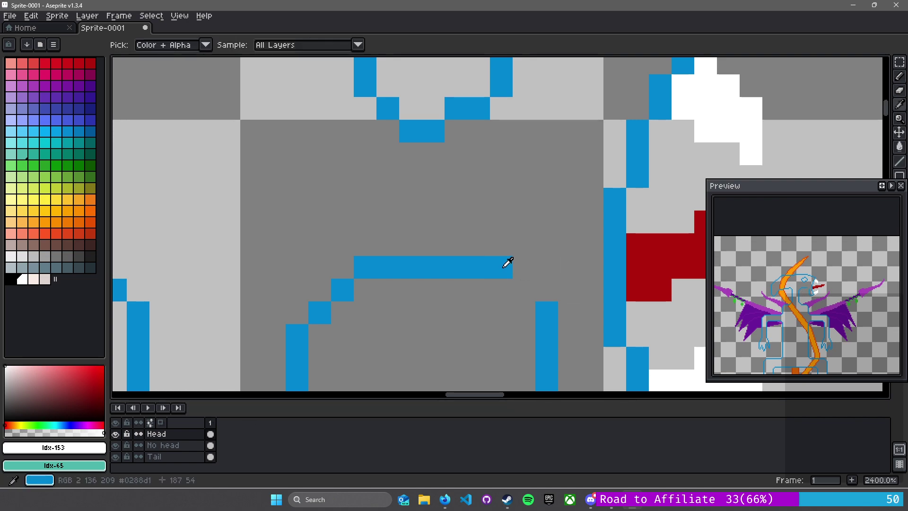
left_click(506, 261, "alt")
left_click(519, 289)
scroll(518, 289, "down", 3)
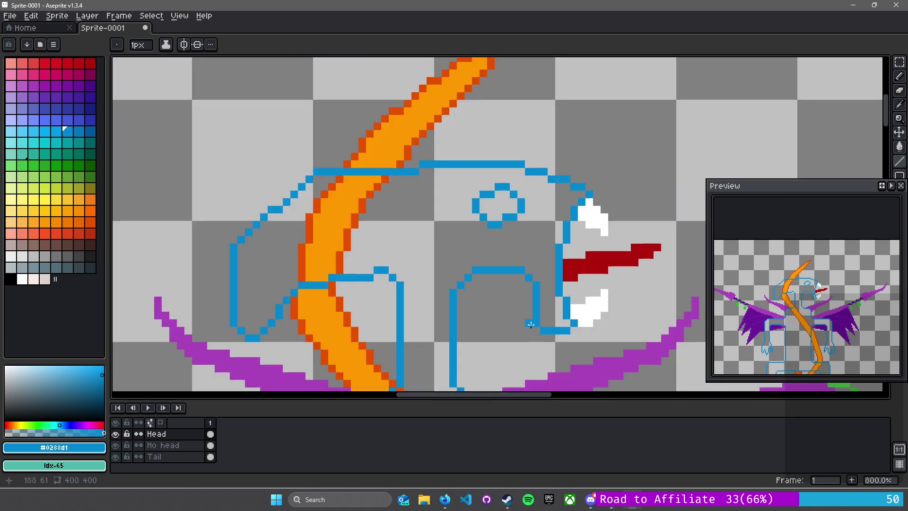
Pick the dark blue #01579b of the foot claws as the drawing colour
left_click_drag(462, 338, 510, 150)
scroll(499, 168, "down", 2)
left_click_drag(541, 237, 495, 198)
left_click_drag(517, 286, 542, 136)
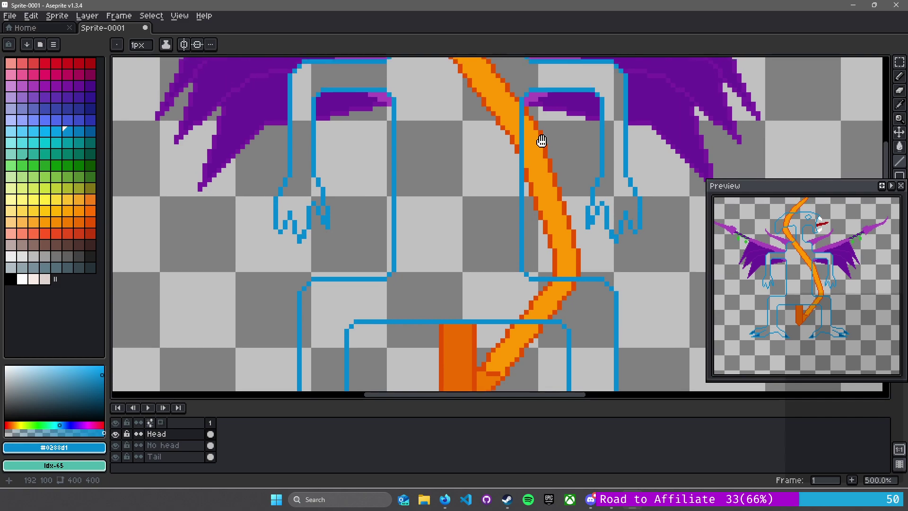
scroll(542, 136, "down", 2)
scroll(397, 233, "up", 10)
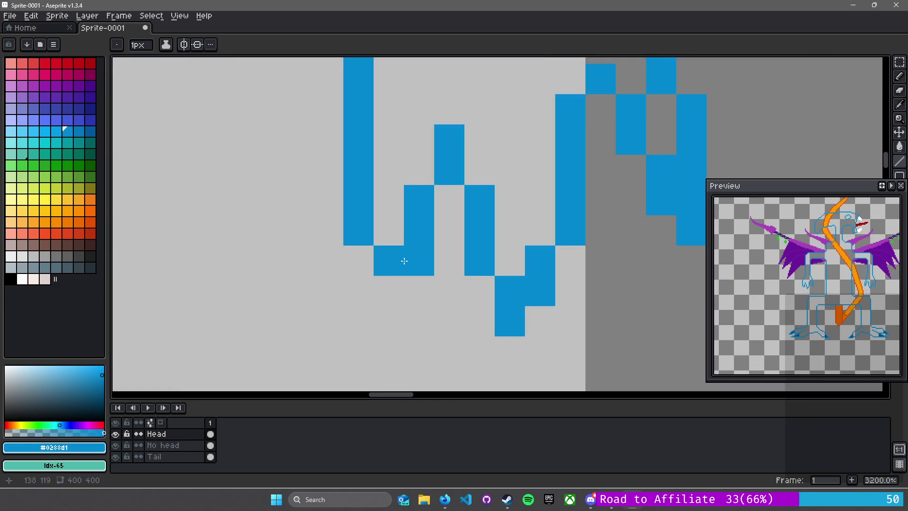
scroll(404, 259, "down", 10)
mouse_move(465, 253)
left_mouse_down()
mouse_move(502, 101)
mouse_move(477, 172)
mouse_move(440, 164)
mouse_move(397, 366)
left_mouse_up()
scroll(390, 271, "up", 6)
left_click(432, 199, "alt")
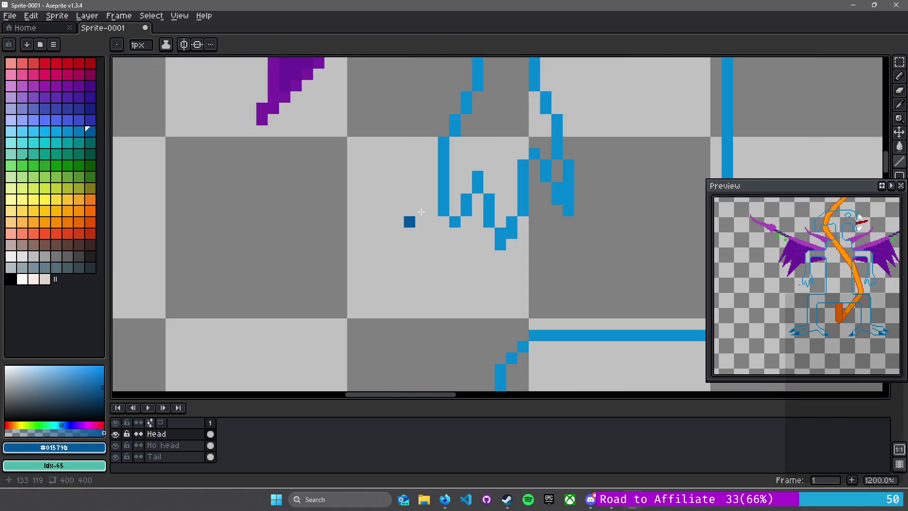
On the No head layer, shade the three claws of the left hand with #01579b
left_click_drag(466, 187, 492, 244)
left_click(173, 446)
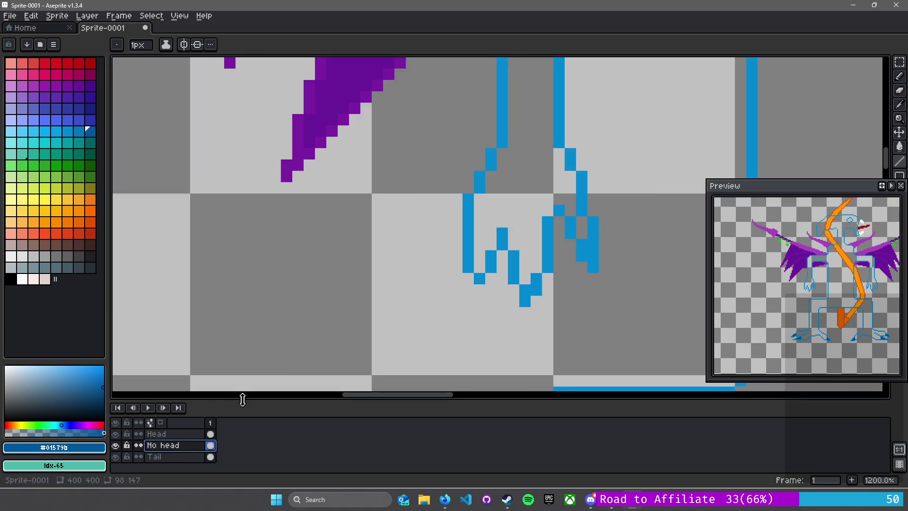
left_click(117, 434)
scroll(467, 273, "down", 8)
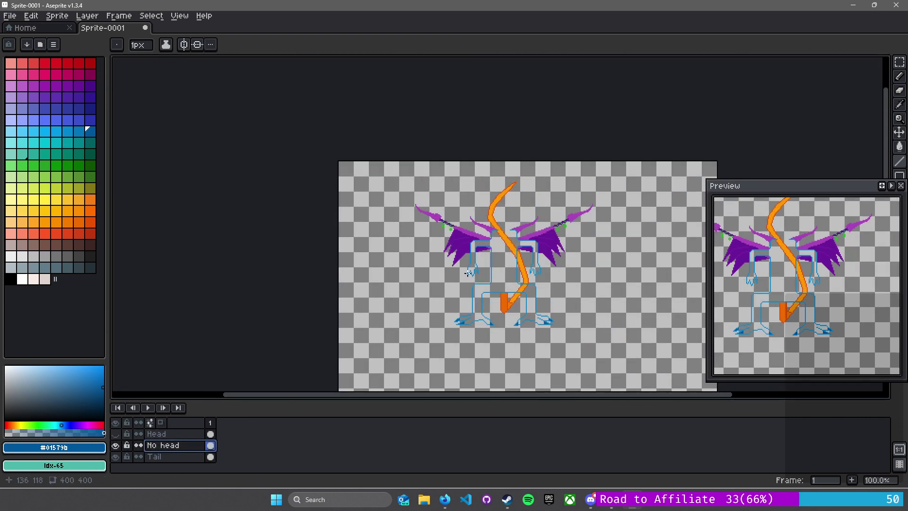
scroll(468, 273, "up", 5)
left_click(116, 434)
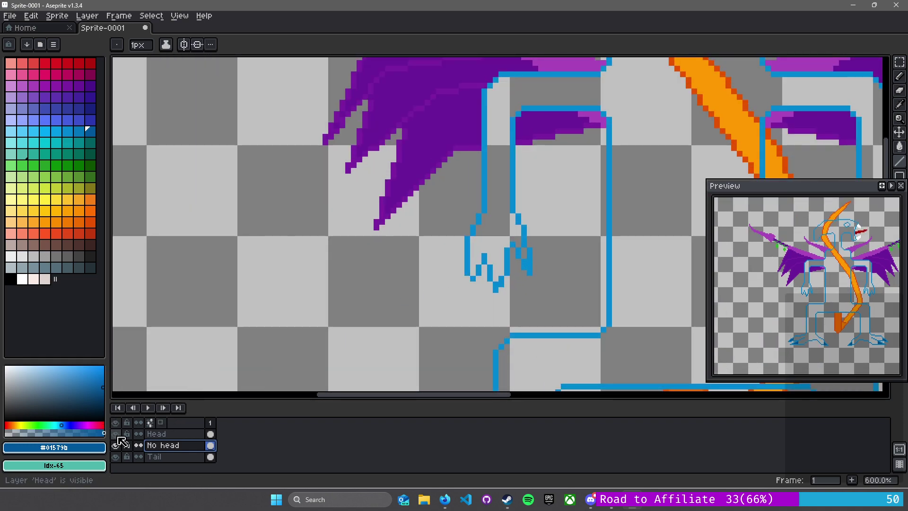
scroll(523, 229, "up", 3)
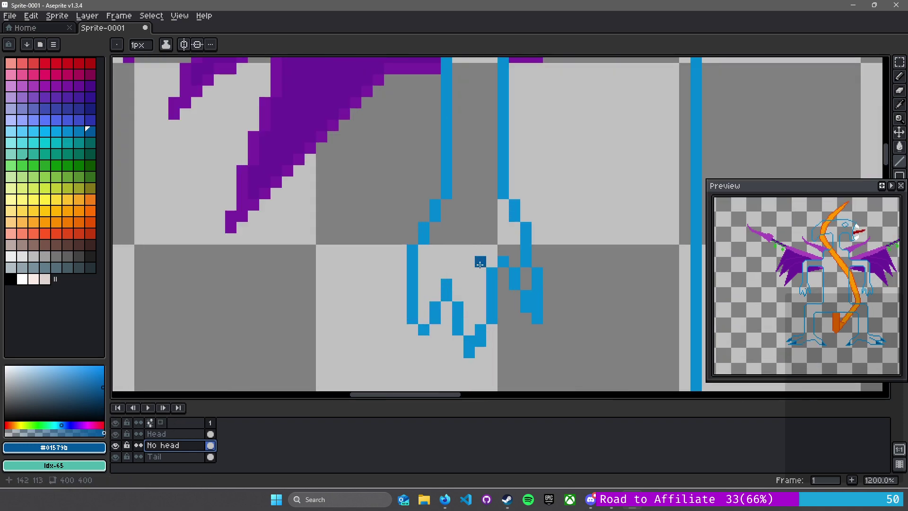
mouse_move(424, 318)
left_mouse_down()
mouse_move(431, 300)
mouse_move(481, 318)
left_mouse_up()
left_click(469, 329)
left_click(526, 284)
left_click_drag(524, 279, 525, 273)
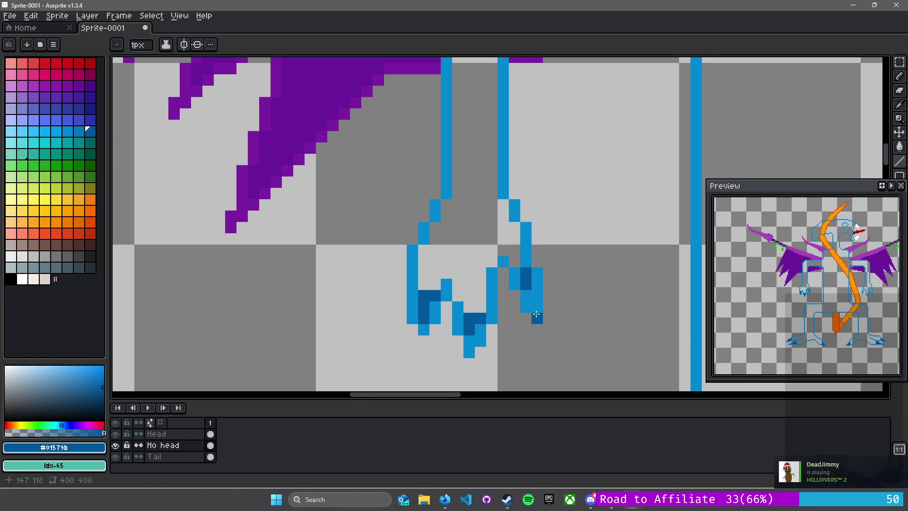
Shade the three claws of the right hand with #01579b, mirroring the left hand's pattern
scroll(578, 312, "down", 2)
mouse_move(620, 320)
left_mouse_down()
mouse_move(427, 205)
mouse_move(330, 222)
left_mouse_up()
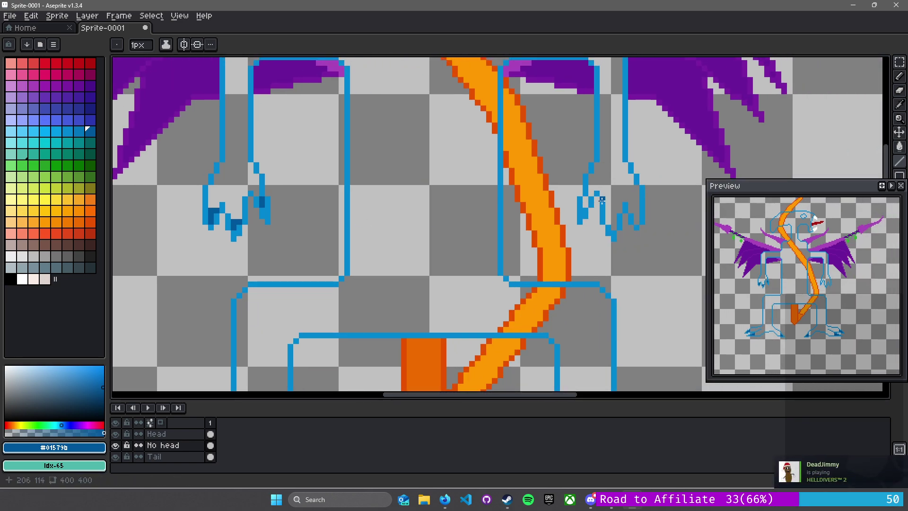
left_click(587, 201)
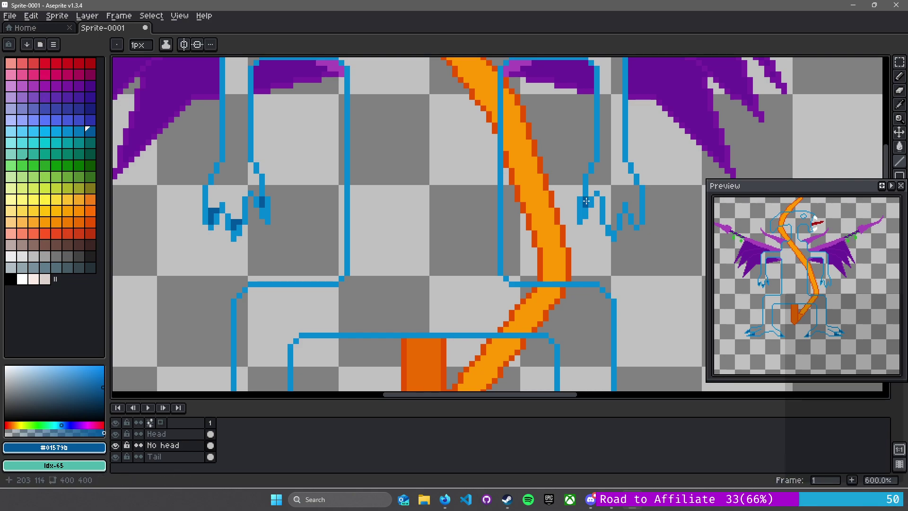
scroll(586, 201, "up", 3)
left_click(684, 241)
left_click(684, 230)
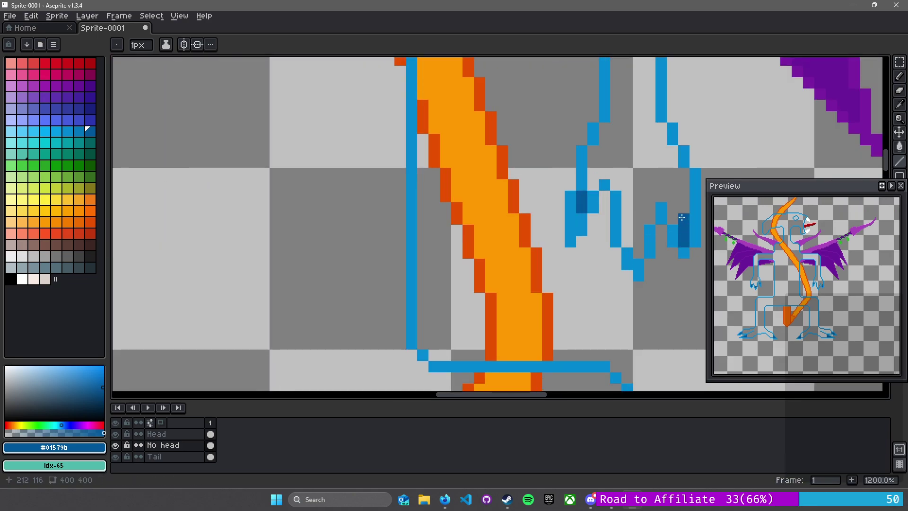
left_click_drag(352, 208, 594, 197)
scroll(594, 197, "down", 3)
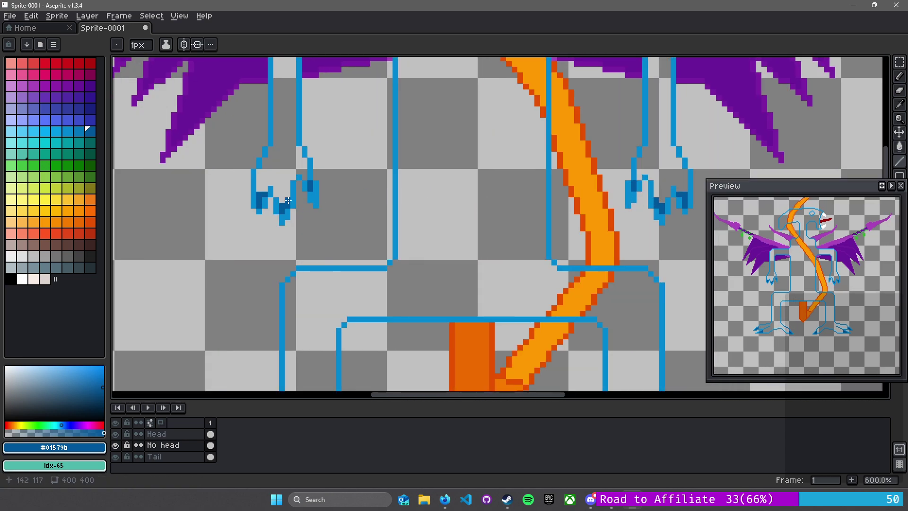
Examine the creature's feet, overall proportions and the junction between neck and torso
scroll(534, 254, "down", 1)
left_click_drag(531, 253, 446, 105)
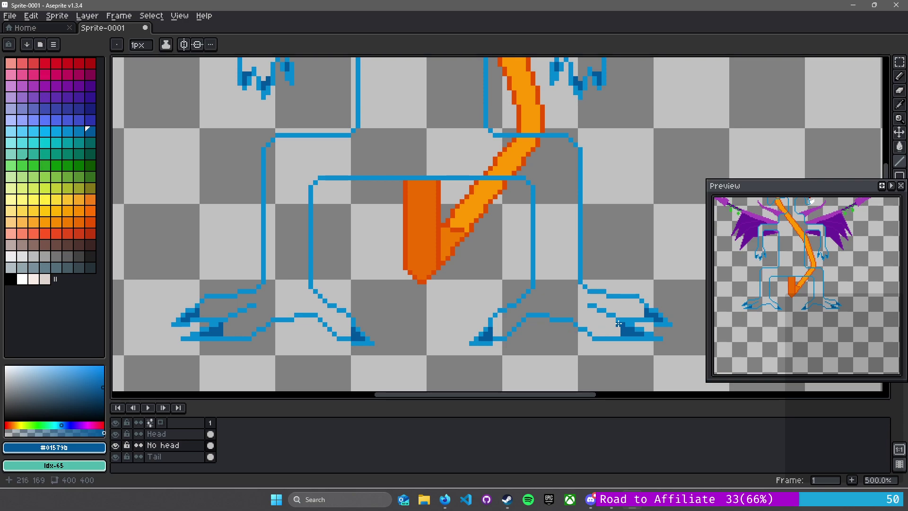
left_click_drag(389, 199, 457, 354)
scroll(454, 305, "down", 1)
scroll(454, 306, "down", 2)
scroll(443, 289, "up", 1)
scroll(443, 290, "down", 1)
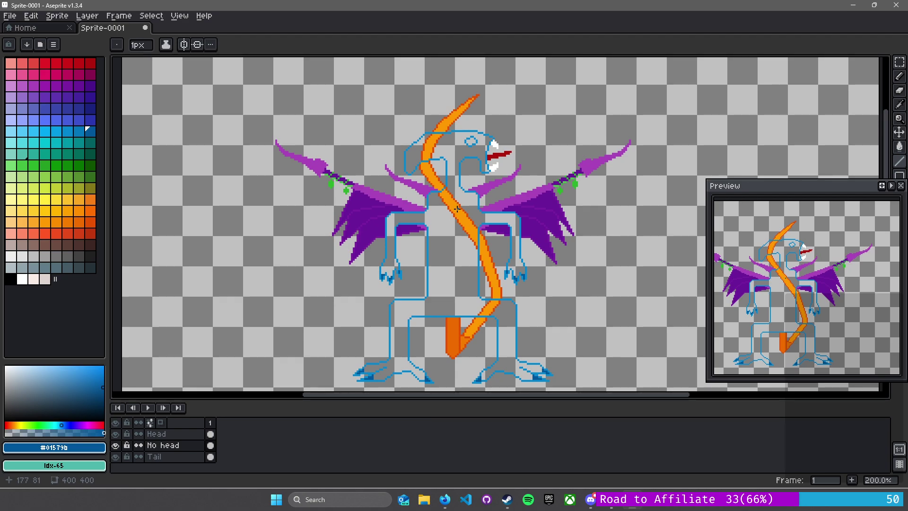
scroll(452, 186, "up", 5)
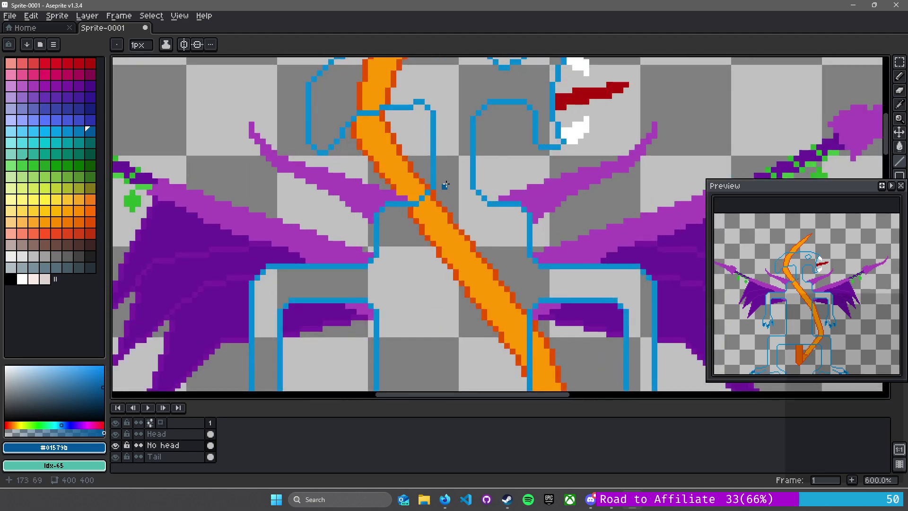
scroll(440, 189, "down", 2)
scroll(451, 200, "down", 3)
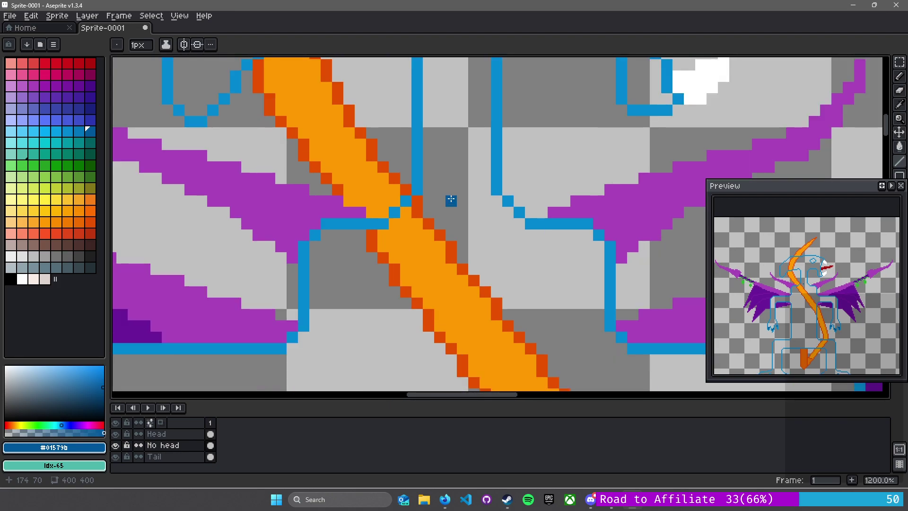
Examine the creature's head, neck junction, torso and leg outlines at close range and as a whole
scroll(459, 199, "up", 1)
scroll(459, 199, "up", 1)
left_click_drag(472, 133, 436, 270)
scroll(436, 270, "down", 2)
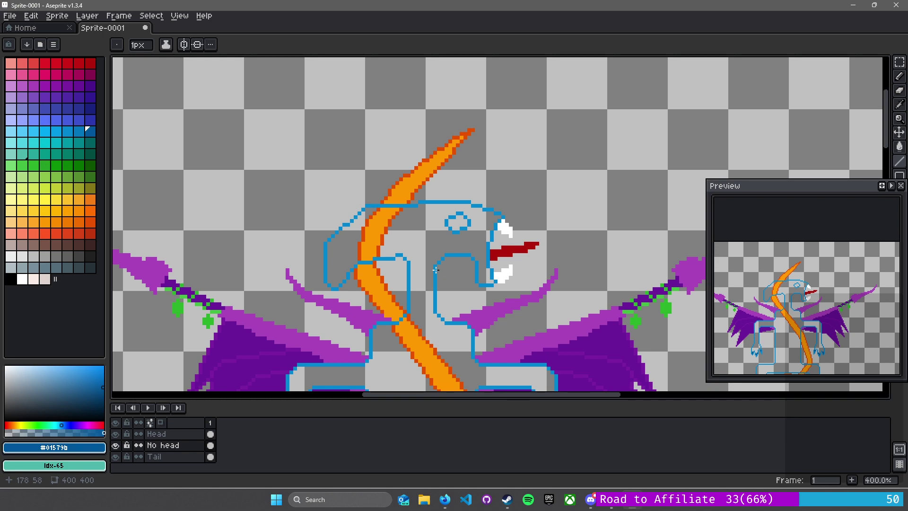
scroll(471, 152, "down", 2)
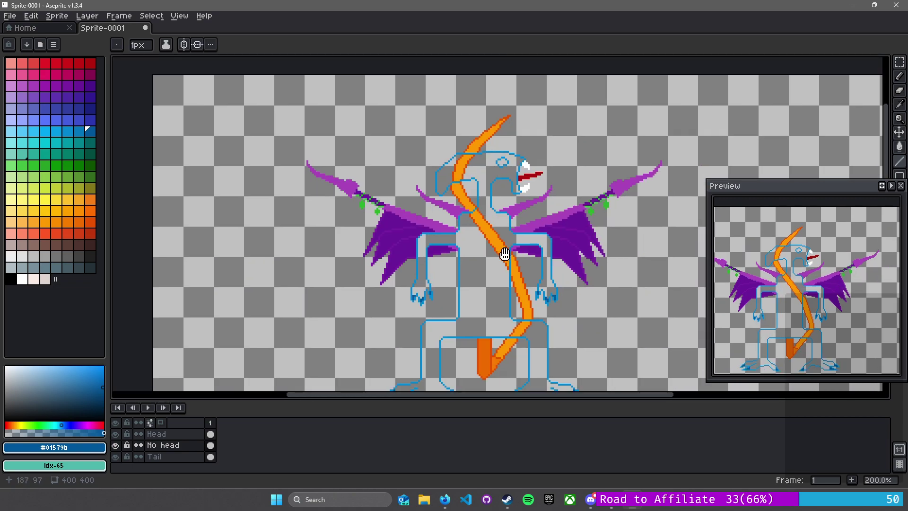
mouse_move(504, 254)
left_mouse_down()
mouse_move(471, 203)
mouse_move(460, 227)
left_mouse_up()
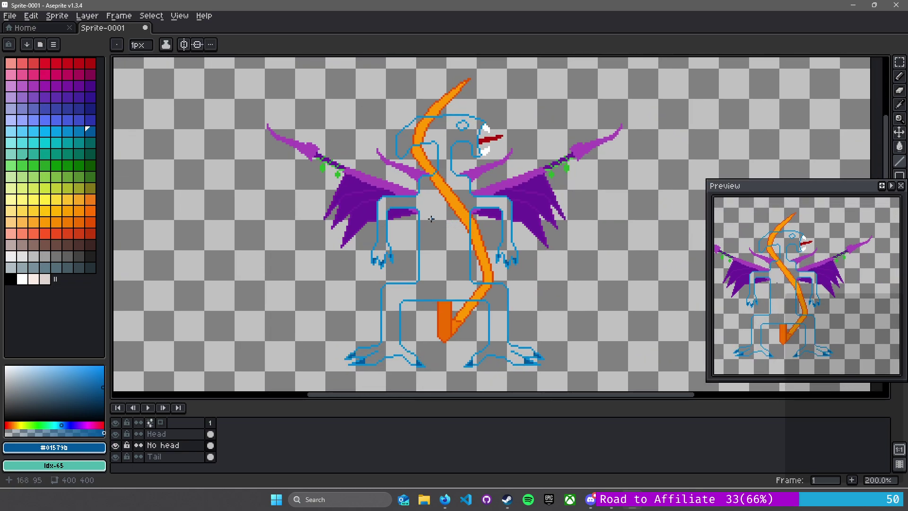
scroll(449, 214, "up", 2)
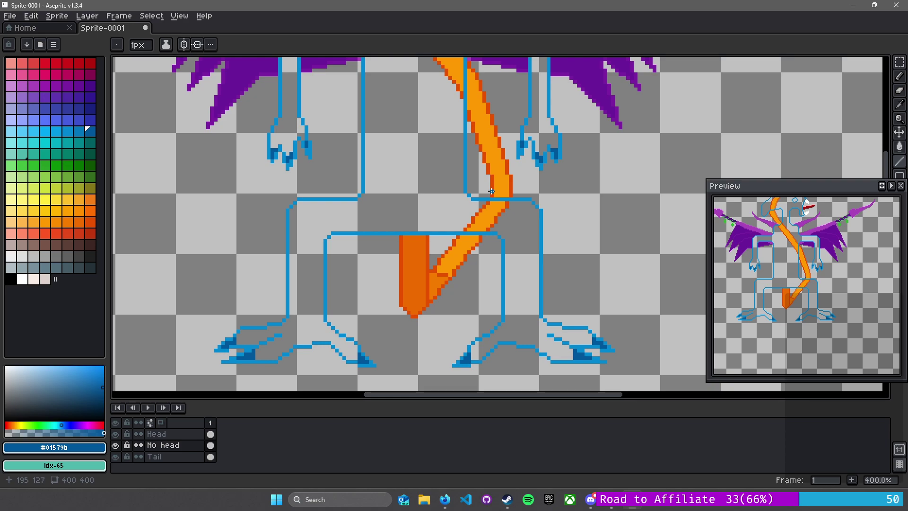
left_click_drag(385, 199, 370, 249)
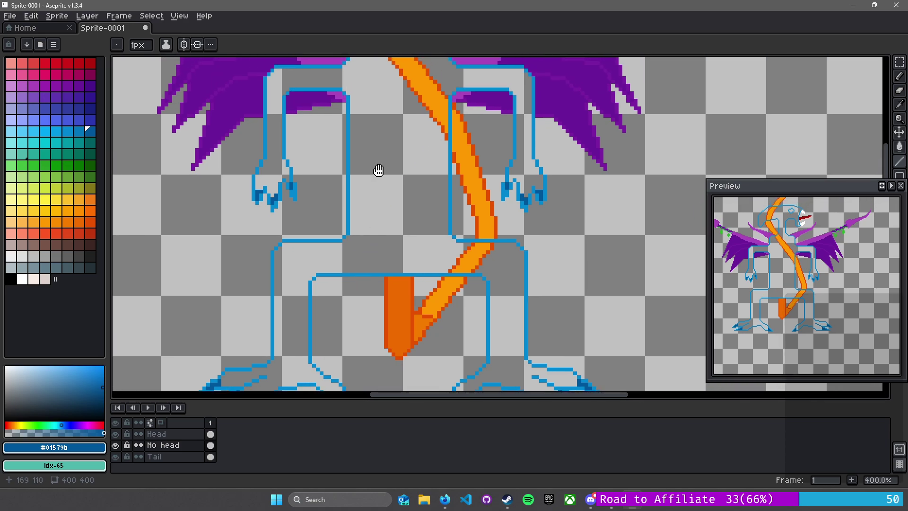
scroll(379, 168, "down", 3)
scroll(432, 217, "up", 1)
scroll(431, 217, "up", 1)
Hide the Head layer to check which parts it holds, show it again and reactivate the No head layer
left_click(176, 434)
left_click(116, 434)
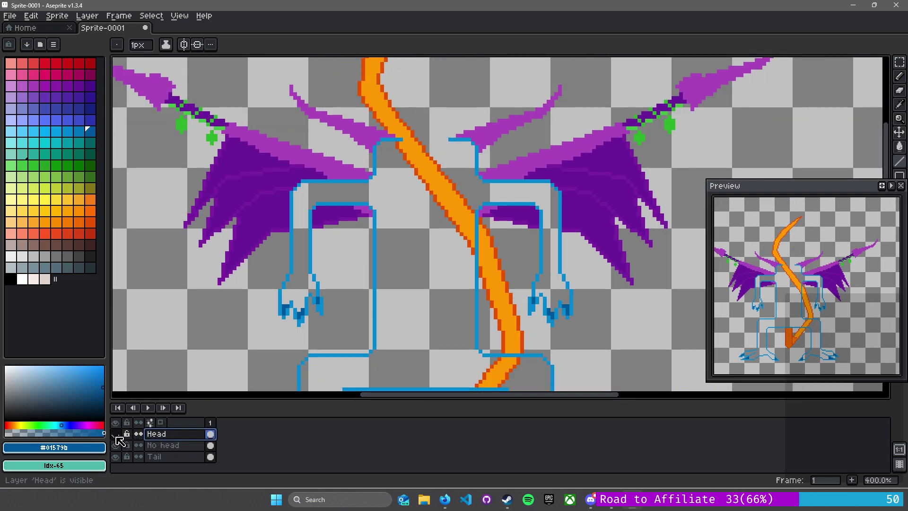
left_click(116, 435)
left_click(173, 447)
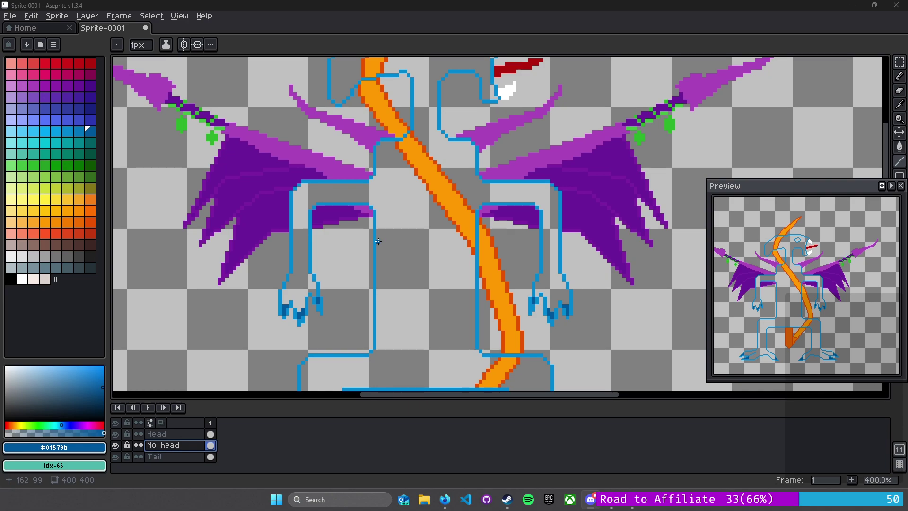
Examine the torso, arms and wings against the whole creature's proportions
scroll(378, 242, "down", 2)
scroll(381, 242, "down", 4)
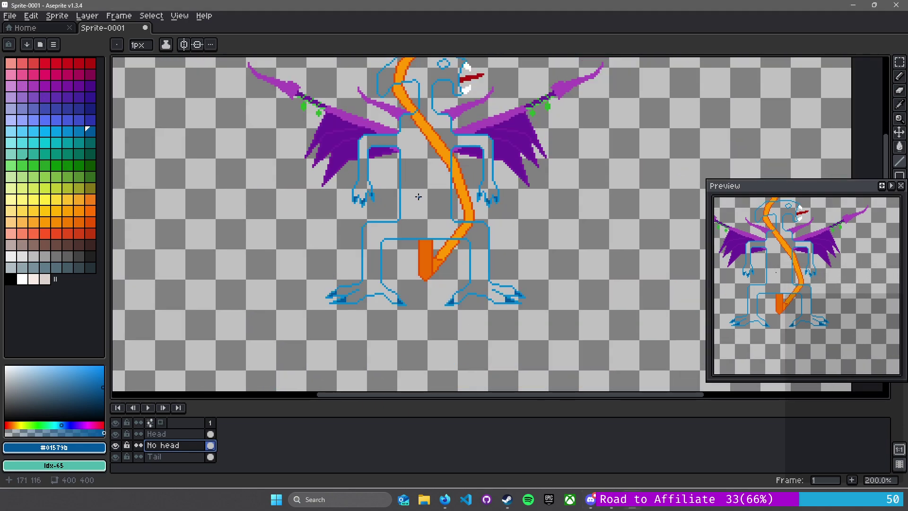
left_click_drag(418, 197, 428, 224)
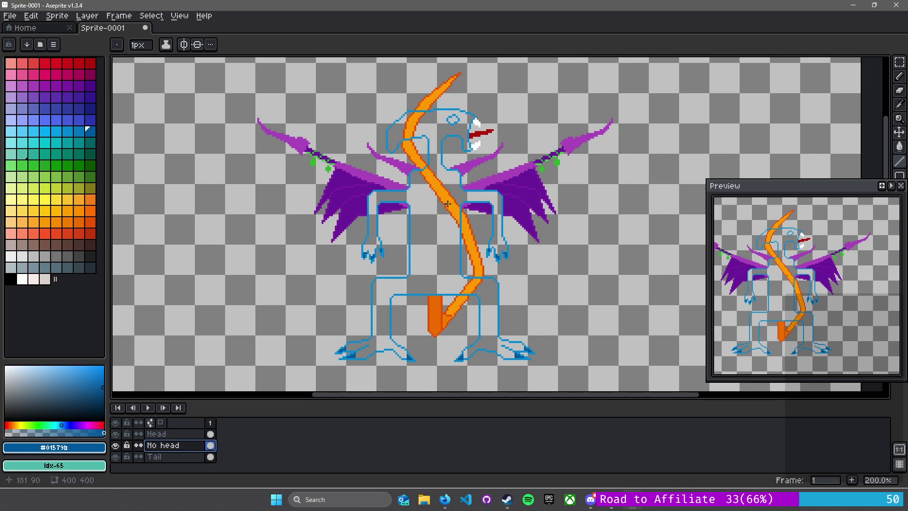
scroll(422, 226, "up", 4)
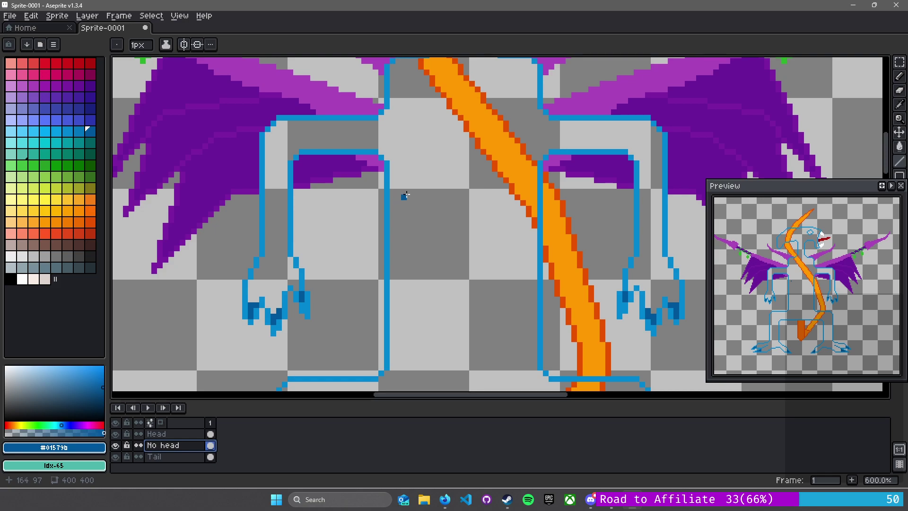
scroll(402, 197, "down", 4)
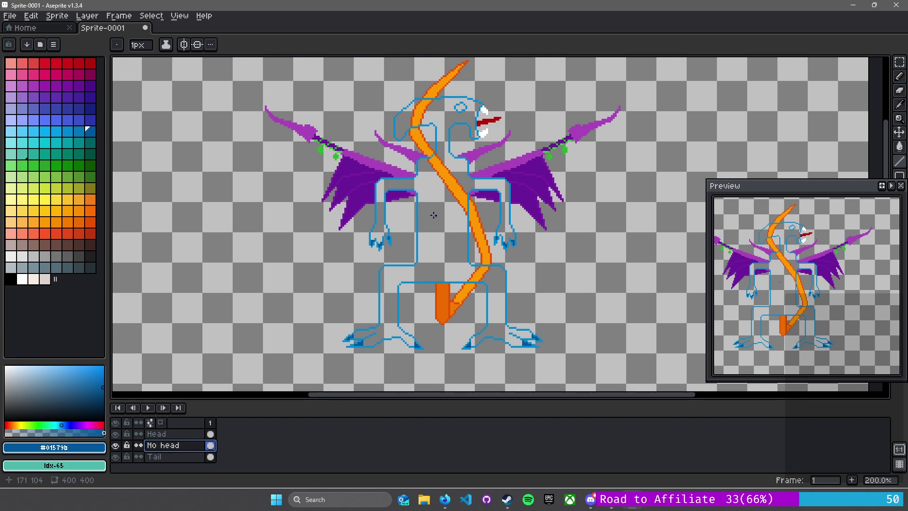
left_click_drag(296, 122, 303, 140)
scroll(664, 119, "down", 2)
scroll(590, 135, "up", 2)
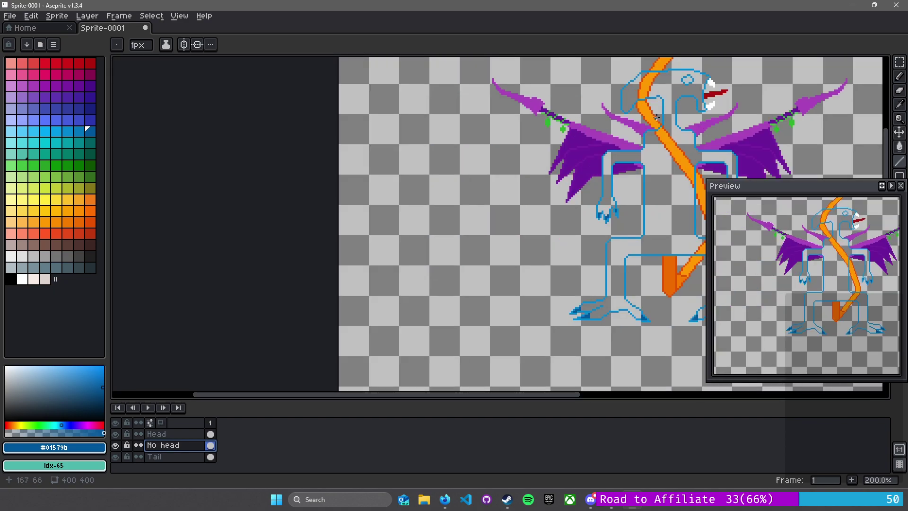
left_click_drag(651, 117, 425, 166)
scroll(444, 158, "down", 2)
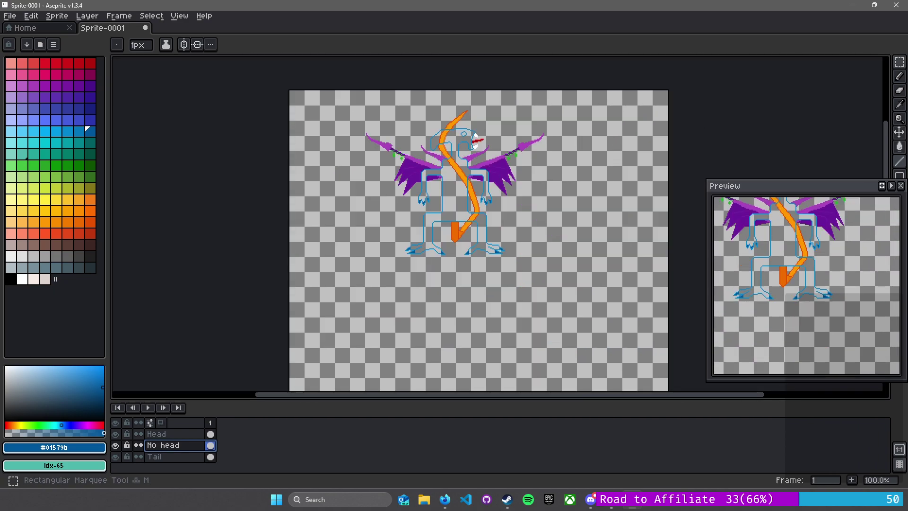
Pick the purple #7b1fa2 of the left wing's feather lines as the colour for freehand drawing
left_click(900, 63)
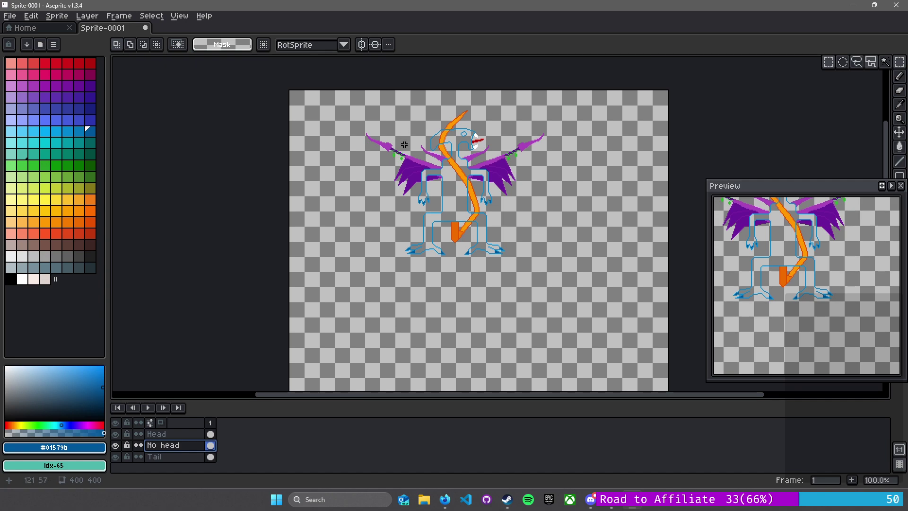
scroll(575, 126, "up", 5)
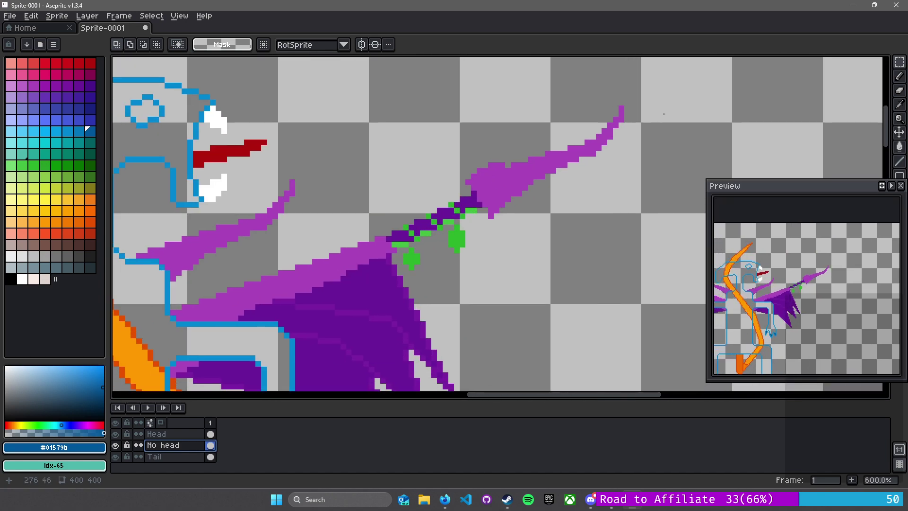
left_click_drag(664, 114, 881, 81)
left_click_drag(118, 152, 477, 172)
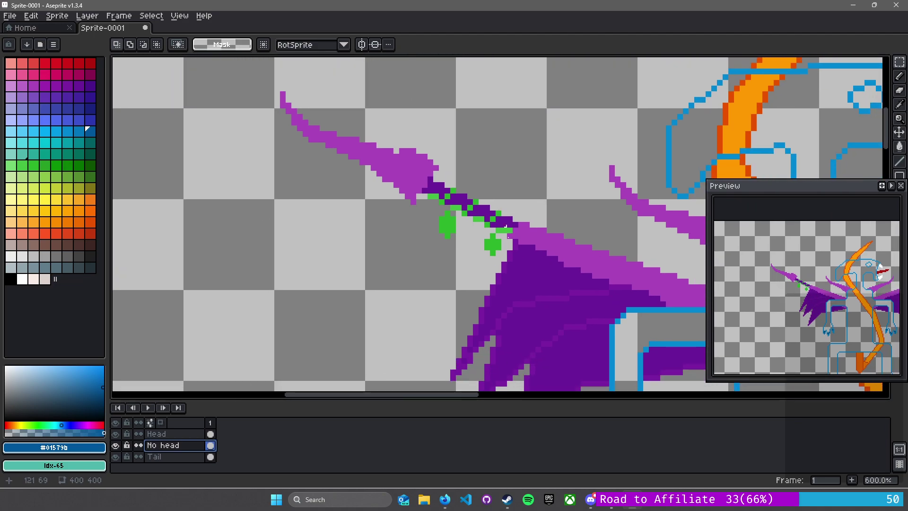
left_click(499, 280, "alt")
key("b")
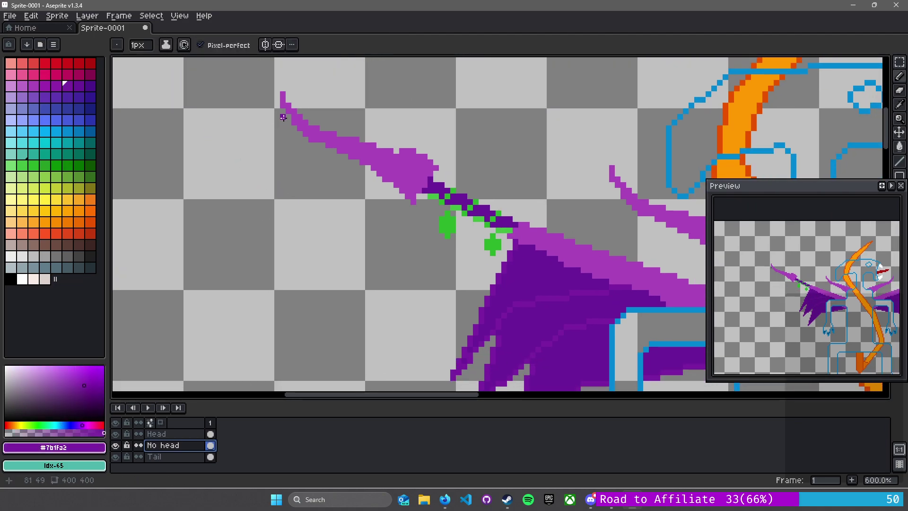
mouse_move(287, 117)
left_mouse_down()
mouse_move(275, 186)
mouse_move(323, 162)
mouse_move(321, 151)
mouse_move(323, 174)
left_mouse_up()
key("ctrl+z")
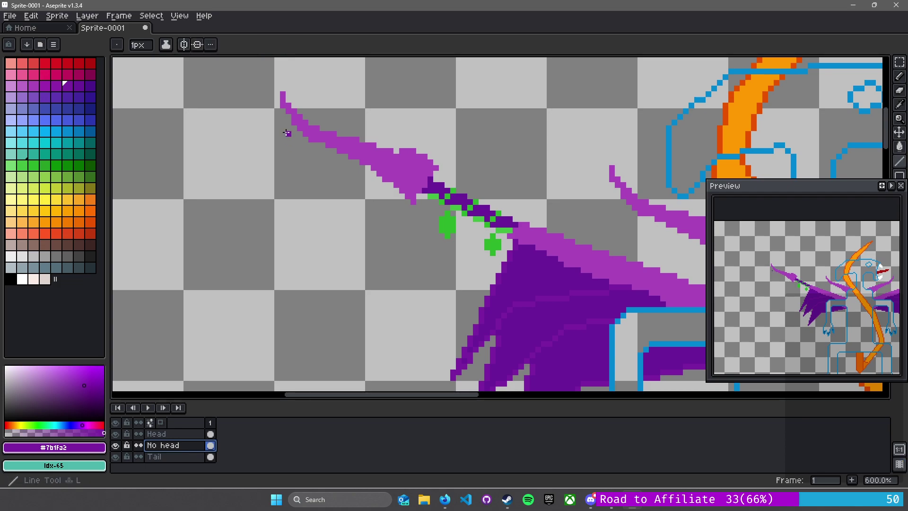
mouse_move(282, 111)
left_mouse_down()
mouse_move(260, 184)
mouse_move(323, 151)
mouse_move(329, 175)
mouse_move(277, 207)
mouse_move(333, 180)
mouse_move(296, 199)
left_mouse_up()
key("ctrl+z")
key("ctrl+z")
Outline a ragged three-pointed membrane in #7b1fa2 beneath the left wing's outer tip on the No head layer
mouse_move(292, 164)
left_mouse_down()
mouse_move(276, 204)
mouse_move(373, 163)
left_mouse_up()
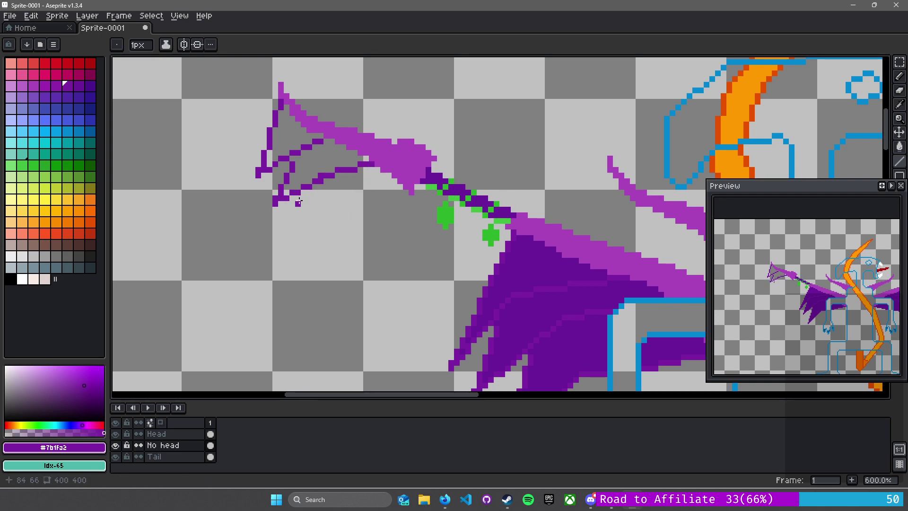
left_click_drag(310, 191, 303, 227)
mouse_move(305, 222)
left_mouse_down()
mouse_move(398, 184)
mouse_move(363, 195)
mouse_move(405, 191)
left_mouse_up()
Fill the sections of the left wing tip's membrane with the darker wing purple #6a1b9a
left_click(555, 275, "alt")
key("g")
left_click(291, 131)
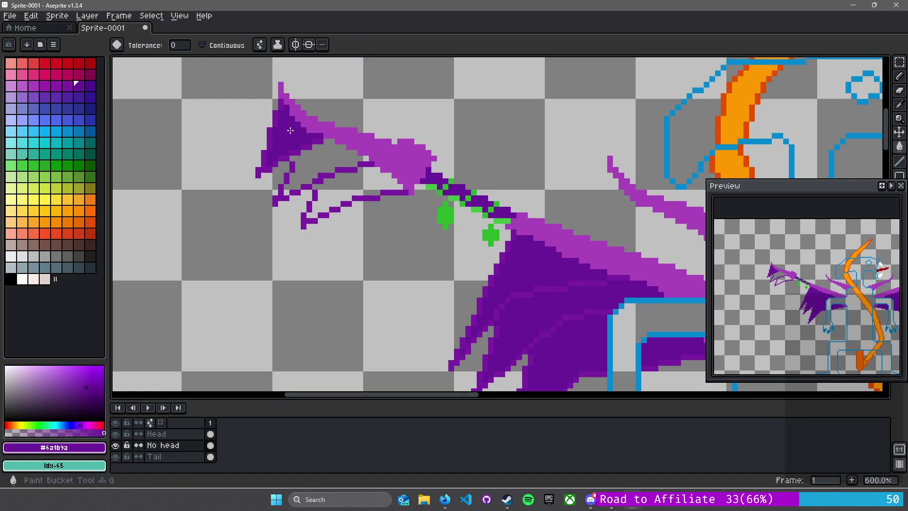
left_click(302, 154)
left_click(331, 182)
left_click(340, 203)
scroll(371, 214, "down", 2)
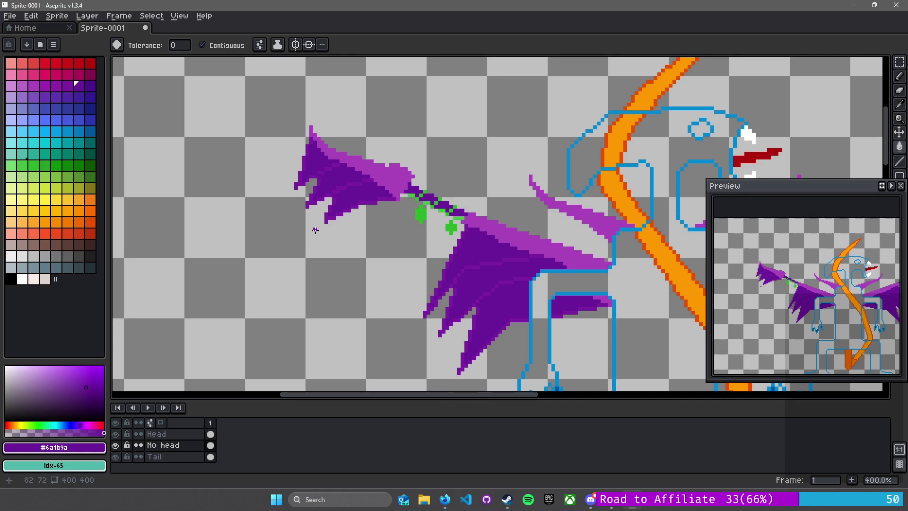
scroll(315, 230, "down", 3)
scroll(328, 239, "up", 1)
scroll(328, 239, "down", 1)
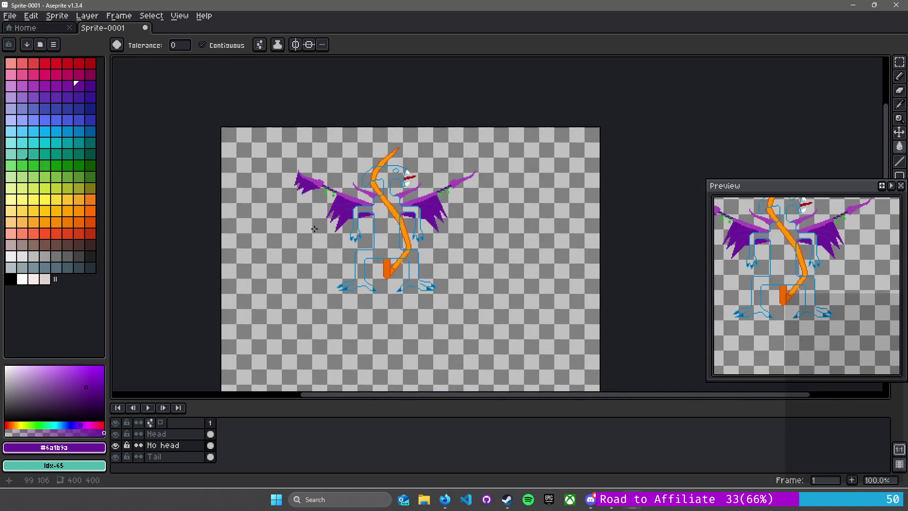
On the No head layer, select the left wing's outer tip with a 55 × 45 px rectangular marquee
left_click(177, 446)
scroll(298, 217, "up", 1)
left_click_drag(298, 217, 268, 178)
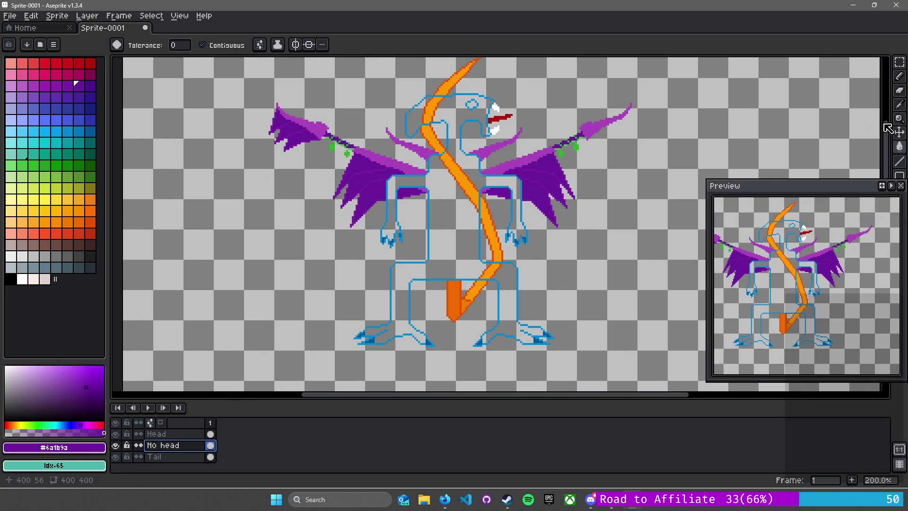
left_click(899, 68)
left_click_drag(231, 79, 334, 162)
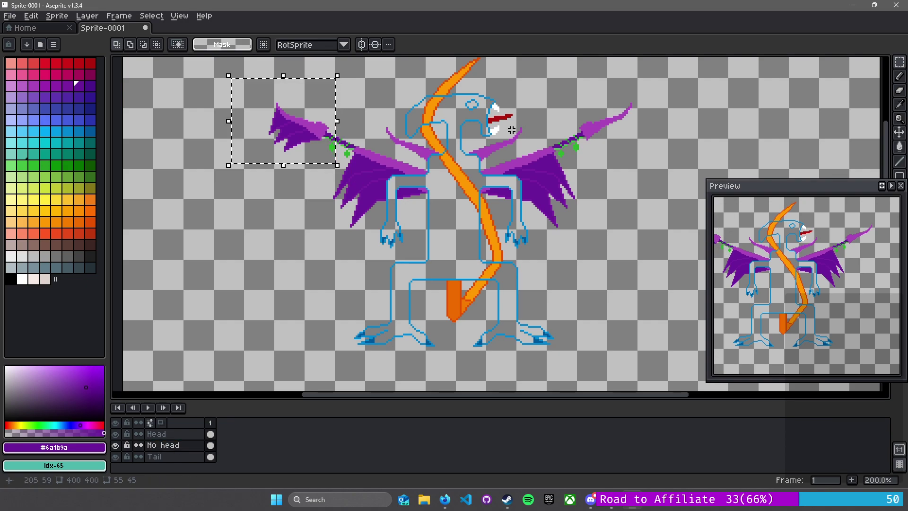
Paste a copy of the left wing tip, flip it horizontally and align it over the right wing's outer tip
left_click_drag(567, 125, 483, 161)
scroll(483, 161, "up", 3)
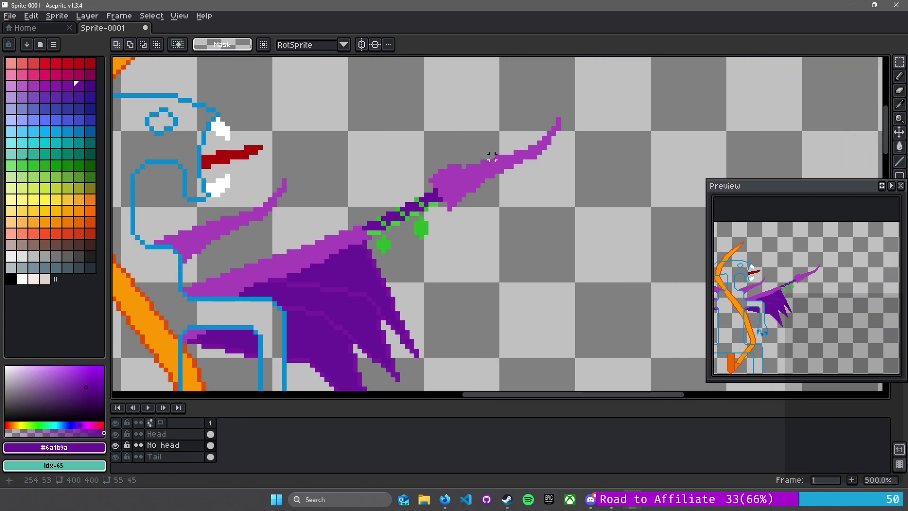
key("ctrl+v")
left_click_drag(574, 230, 585, 269)
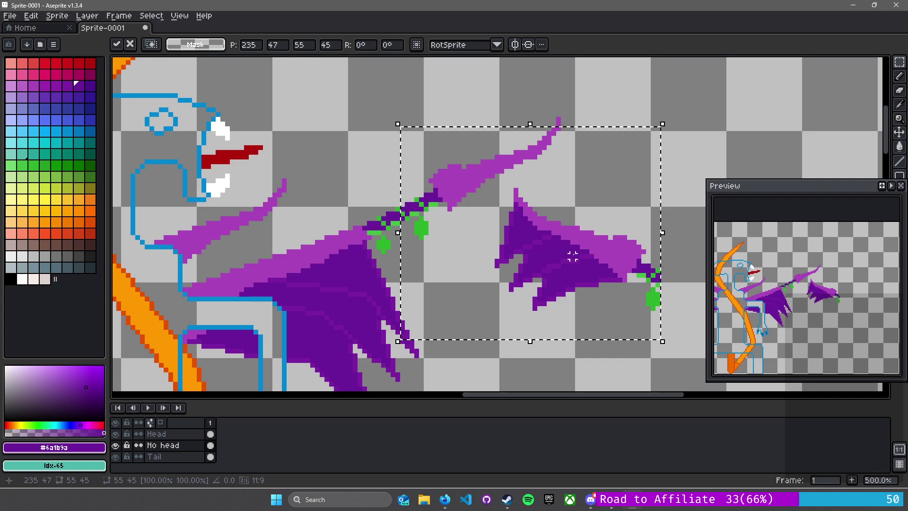
left_click_drag(440, 263, 454, 197)
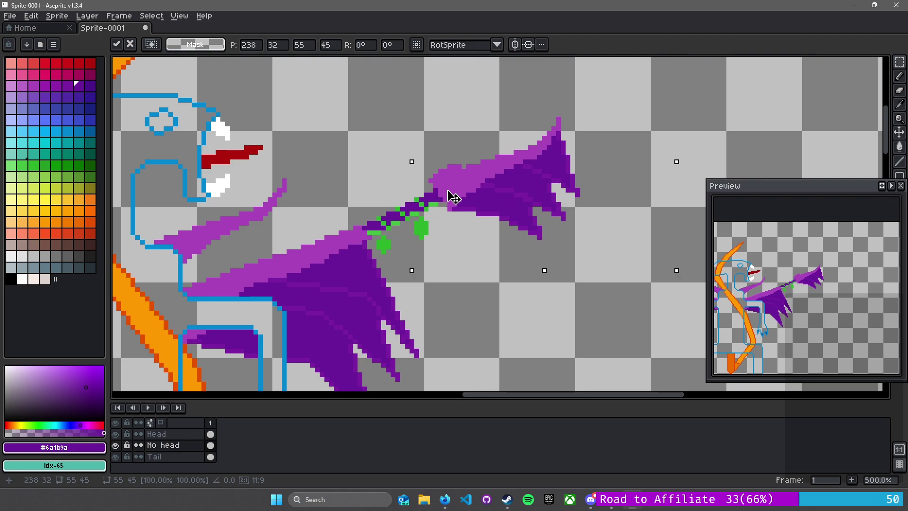
key("Left")
left_click_drag(453, 198, 456, 195)
left_click(450, 300)
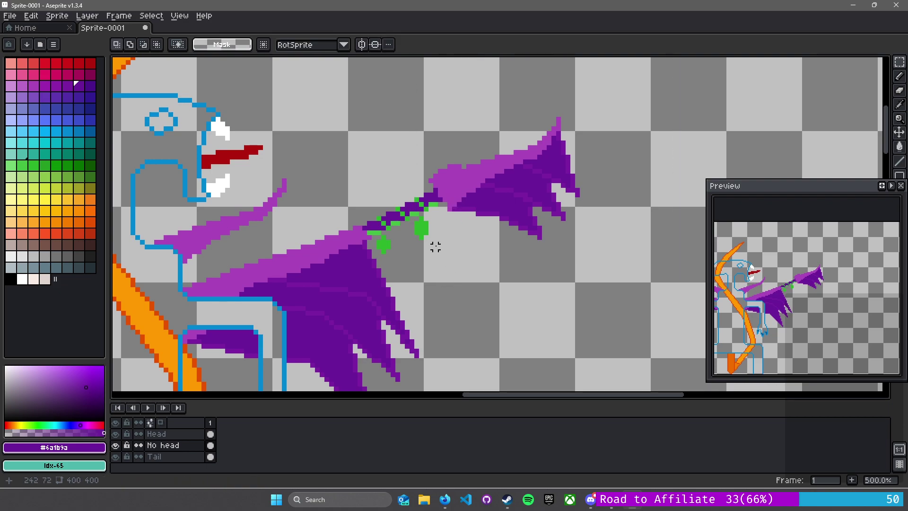
Compare both wing tips for symmetry and examine the torso and arms
scroll(414, 246, "down", 2)
left_click_drag(414, 246, 618, 164)
scroll(552, 195, "down", 2)
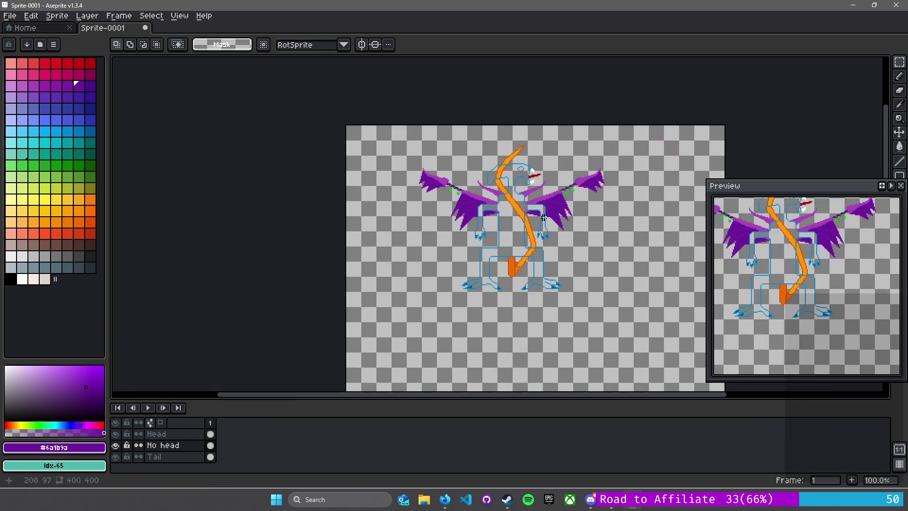
scroll(540, 219, "up", 1)
left_click_drag(606, 223, 519, 224)
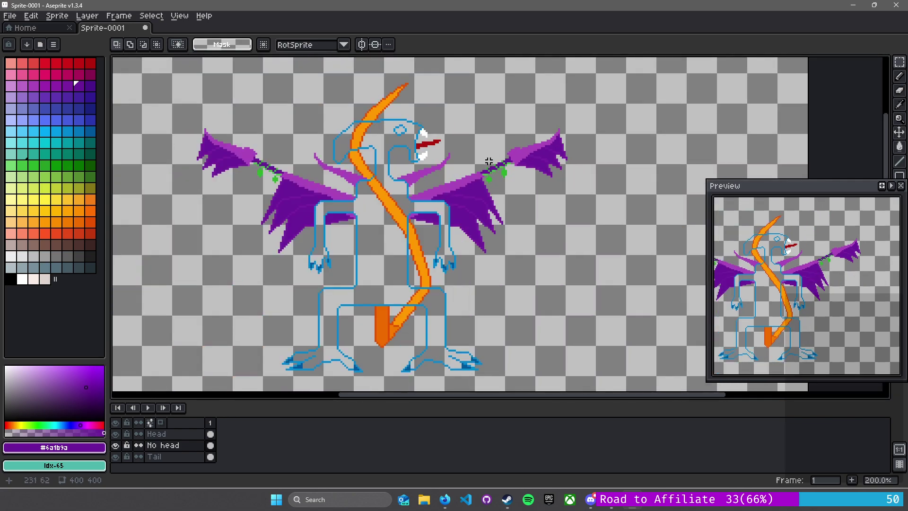
scroll(392, 198, "up", 4)
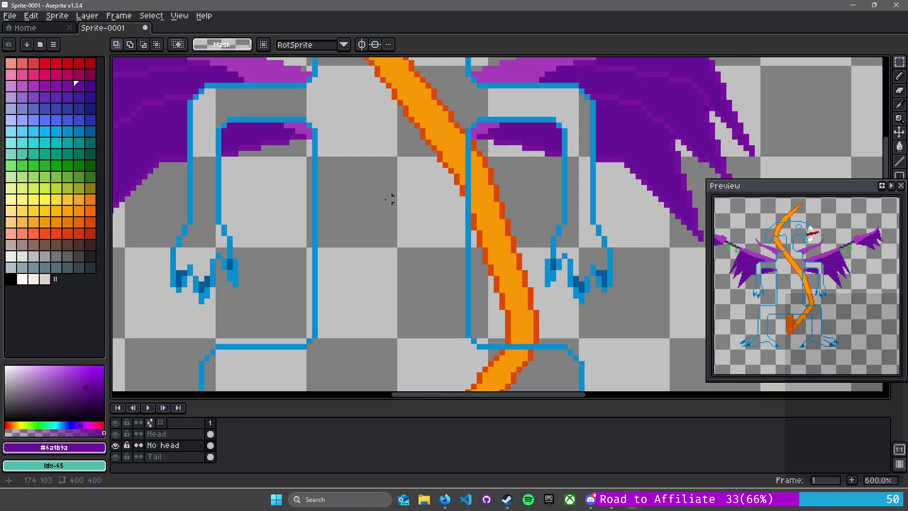
left_click_drag(365, 202, 436, 169)
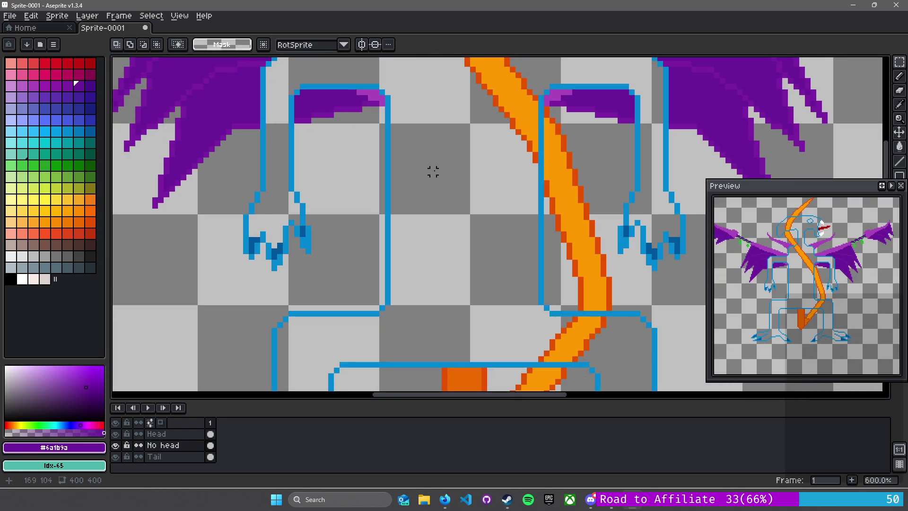
With the No head layer active, pick the dark blue #01579b of the left hand's claws as the drawing colour
left_click(174, 447)
scroll(478, 228, "down", 4)
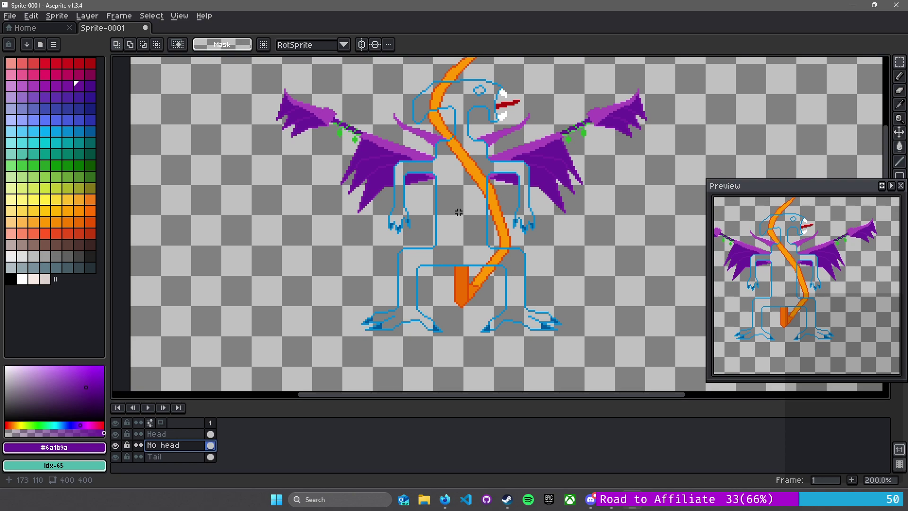
scroll(458, 212, "up", 3)
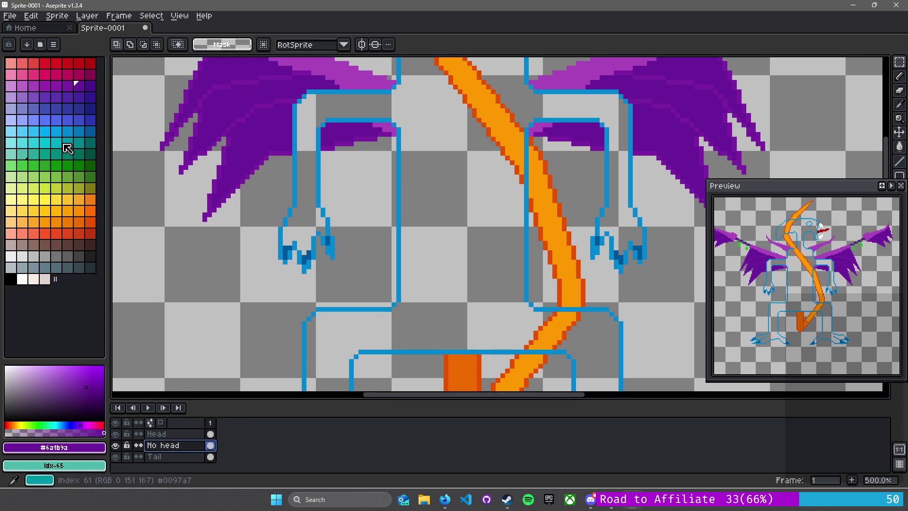
left_click(331, 235, "alt")
scroll(422, 182, "up", 1)
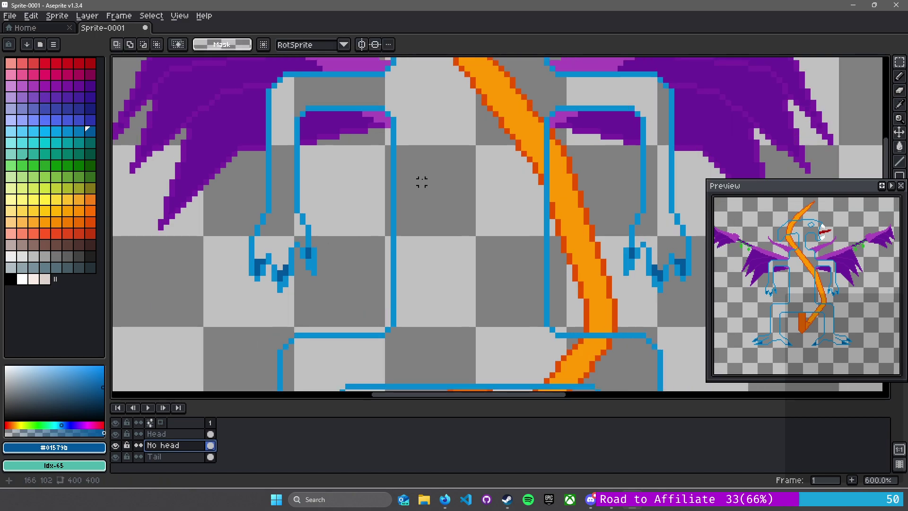
Turn on horizontal symmetry and align its vertical axis with the centre of the torso
key("space")
left_click_drag(433, 166, 399, 167)
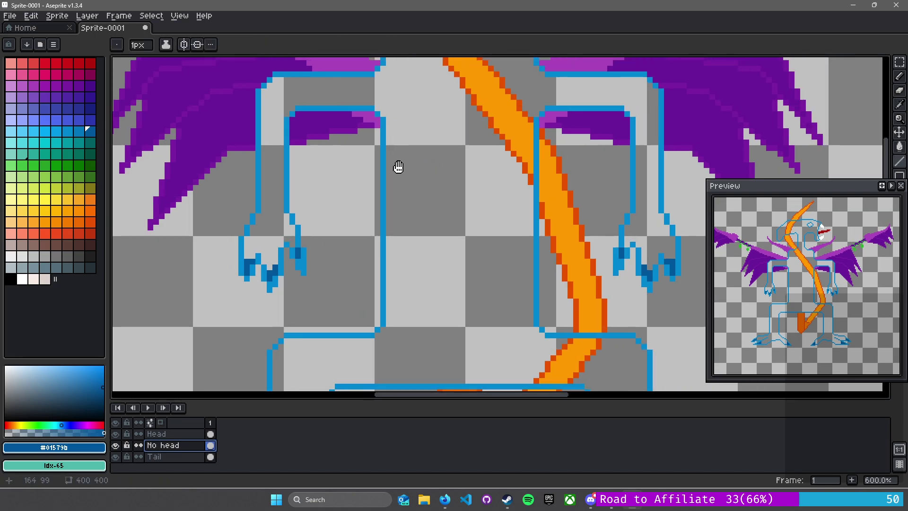
left_click(184, 45)
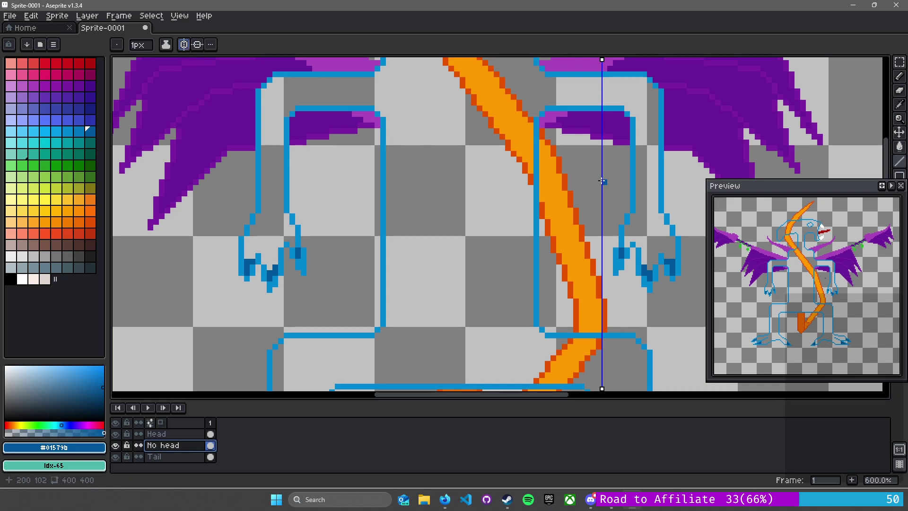
scroll(598, 102, "down", 1)
scroll(602, 75, "up", 1)
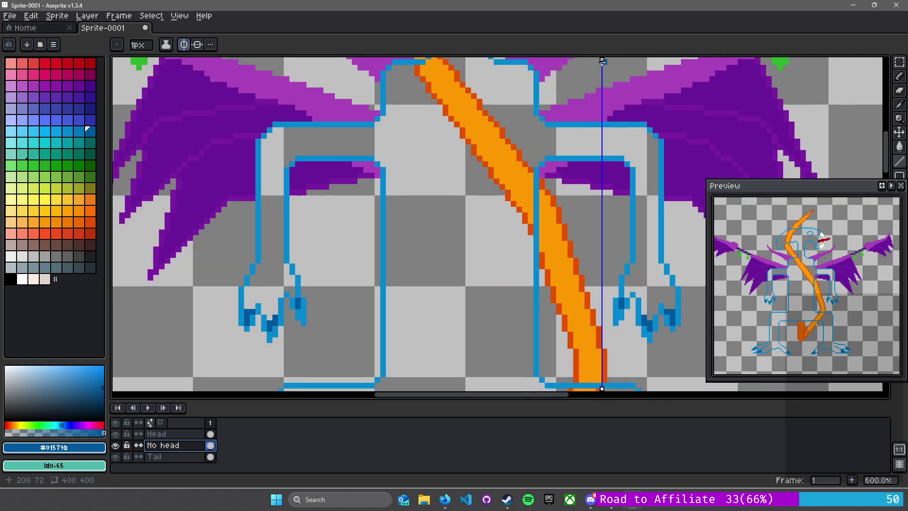
left_click_drag(603, 61, 457, 63)
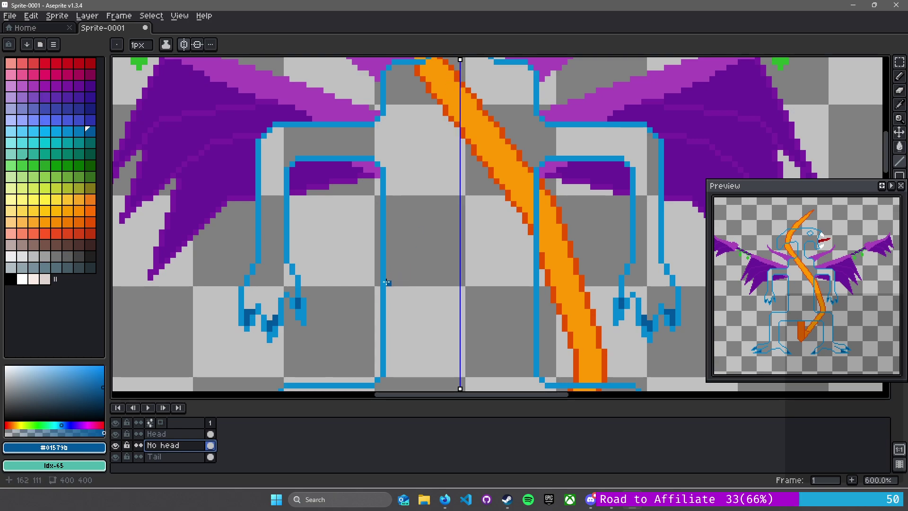
left_click_drag(390, 283, 455, 374)
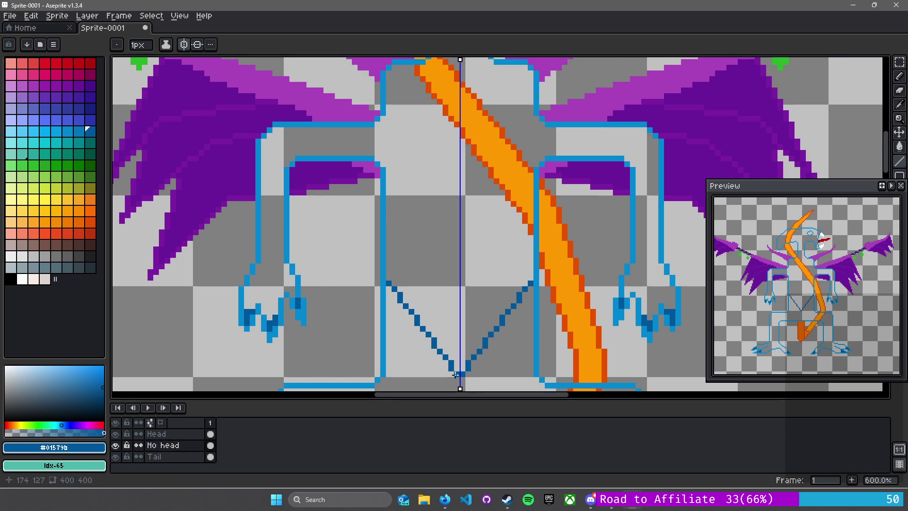
scroll(444, 362, "up", 5)
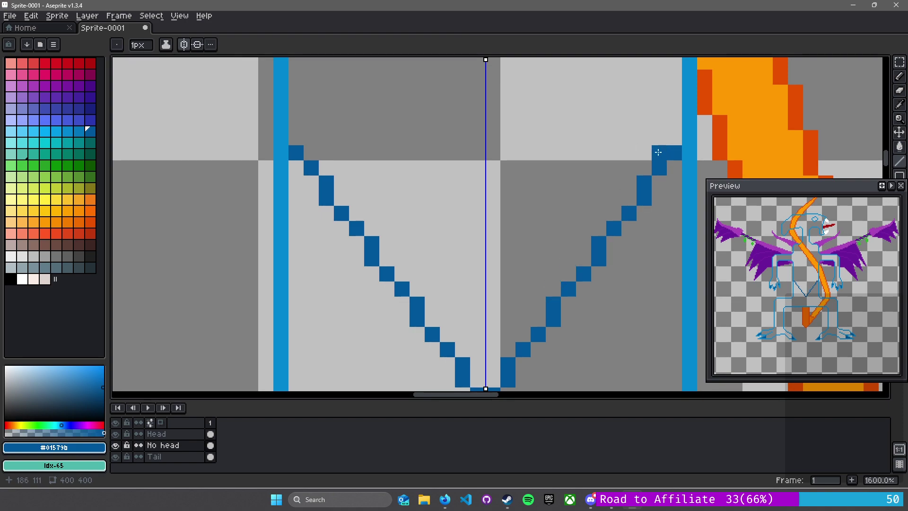
scroll(661, 151, "down", 4)
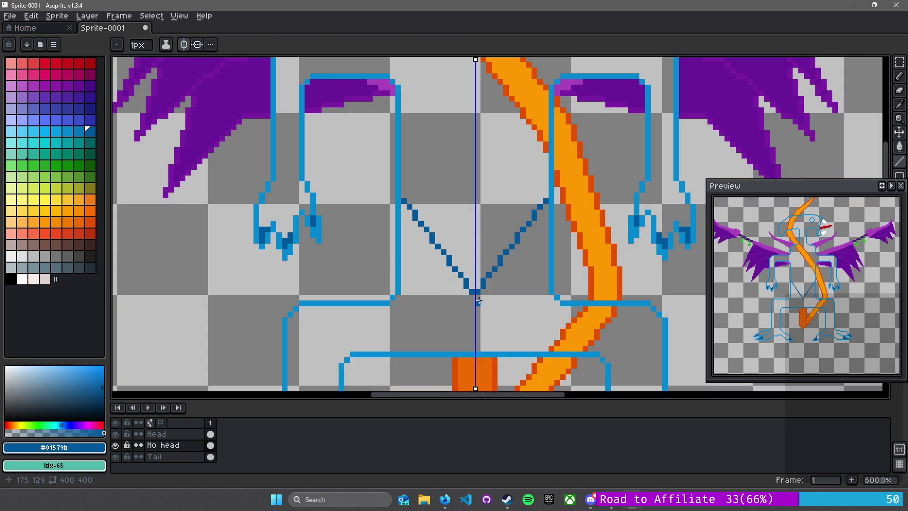
key("e")
mouse_move(480, 287)
left_mouse_down()
mouse_move(500, 252)
mouse_move(483, 281)
mouse_move(546, 201)
mouse_move(500, 257)
mouse_move(476, 251)
mouse_move(459, 290)
left_mouse_up()
left_click(506, 253)
key("b")
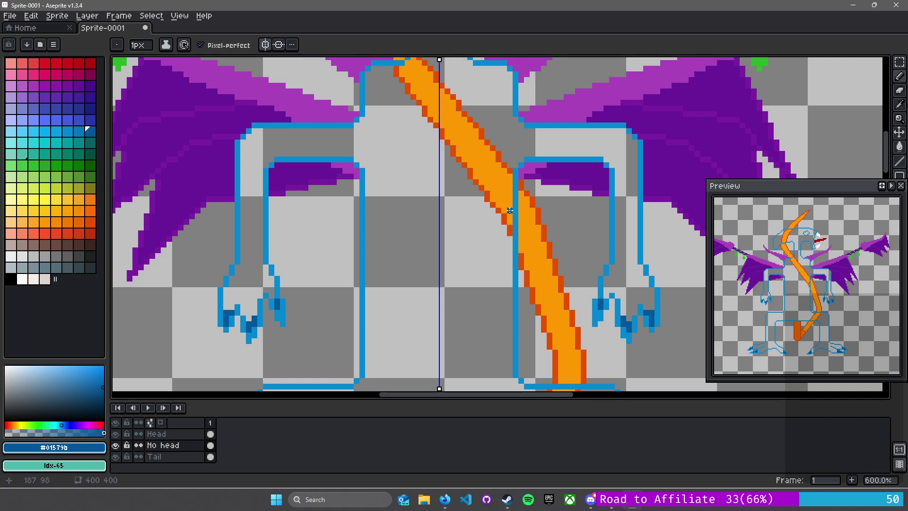
left_click_drag(453, 272, 454, 235)
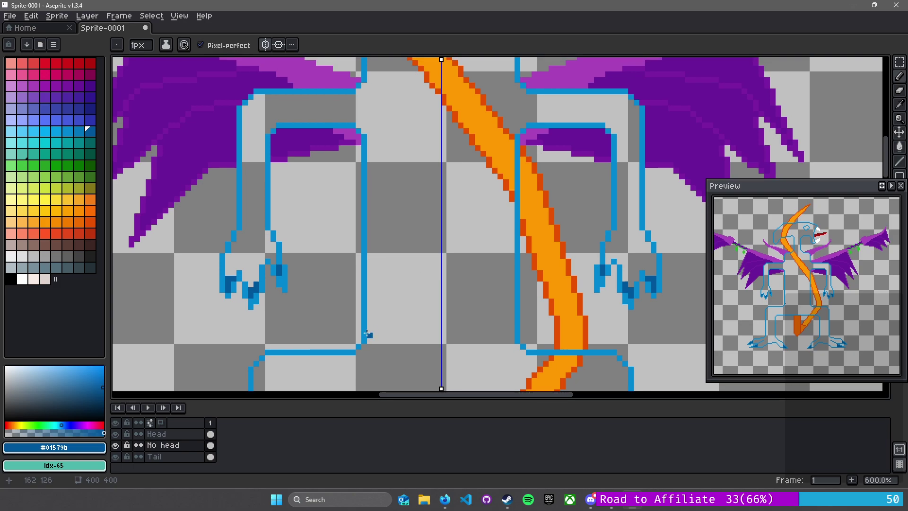
left_click_drag(367, 334, 407, 272)
key("ctrl+z")
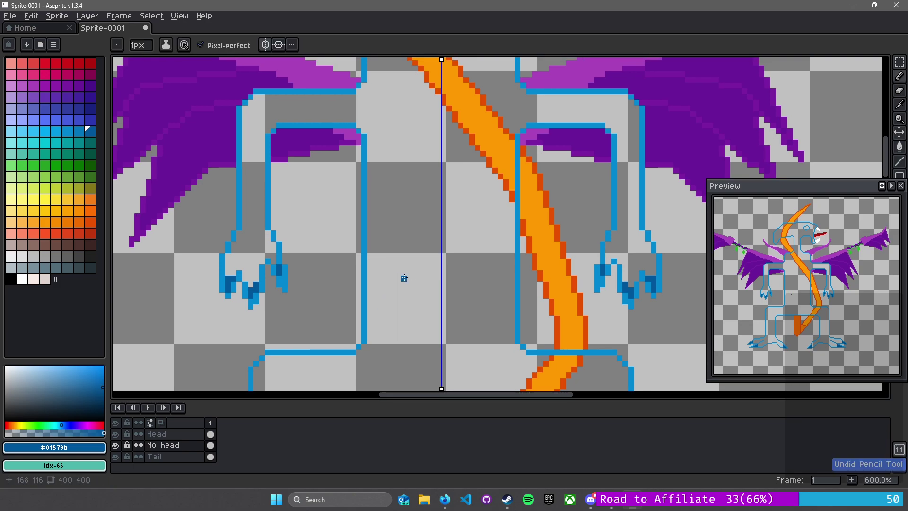
mouse_move(367, 334)
left_mouse_down()
mouse_move(412, 286)
mouse_move(398, 227)
mouse_move(410, 199)
mouse_move(388, 234)
mouse_move(415, 209)
mouse_move(414, 216)
left_mouse_up()
key("ctrl+z")
Draw a mirrored pair of narrow slanted rib outlines inside the torso in dark blue #01579b
left_click_drag(406, 210, 370, 231)
mouse_move(393, 187)
left_mouse_down()
mouse_move(397, 251)
mouse_move(391, 288)
mouse_move(373, 311)
left_mouse_up()
key("ctrl+z")
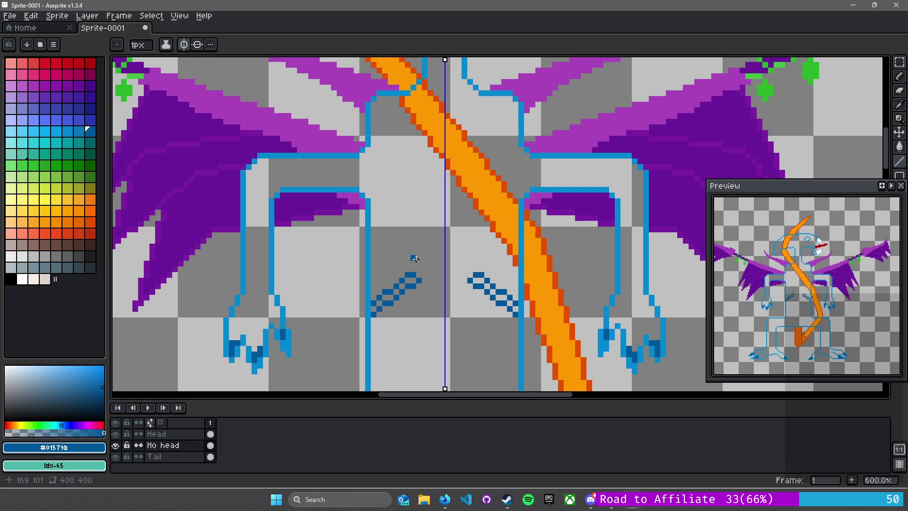
left_click_drag(423, 257, 373, 274)
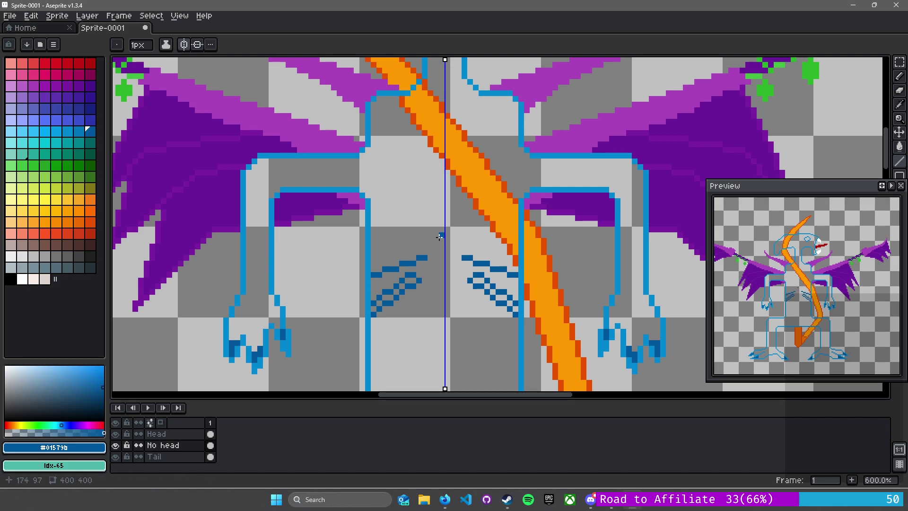
key("ctrl+z")
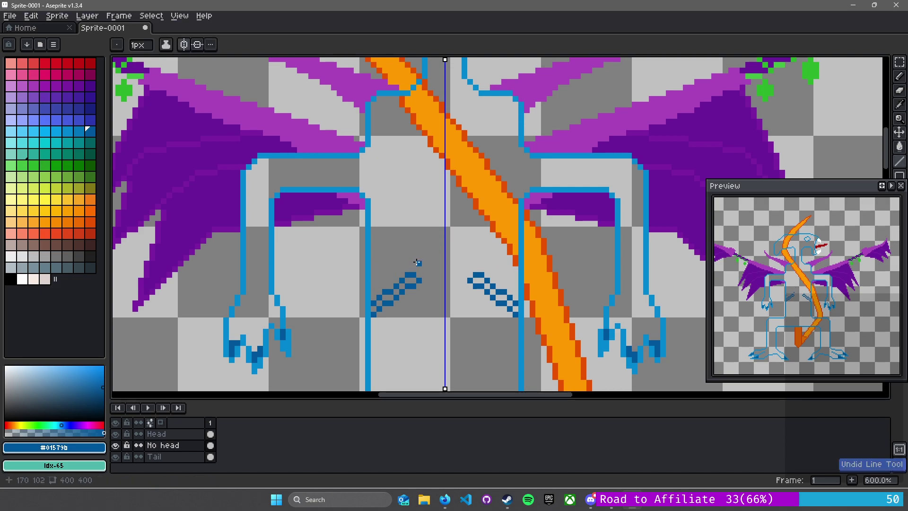
left_click_drag(417, 261, 373, 274)
key("ctrl+z")
Draw the lower edge and inner tip of a second mirrored rib pair just above the first
mouse_move(418, 255)
left_mouse_down()
mouse_move(370, 274)
mouse_move(376, 281)
mouse_move(370, 274)
left_mouse_up()
left_click(424, 253)
left_click_drag(419, 247, 372, 263)
key("ctrl+z")
key("e")
left_click(413, 246)
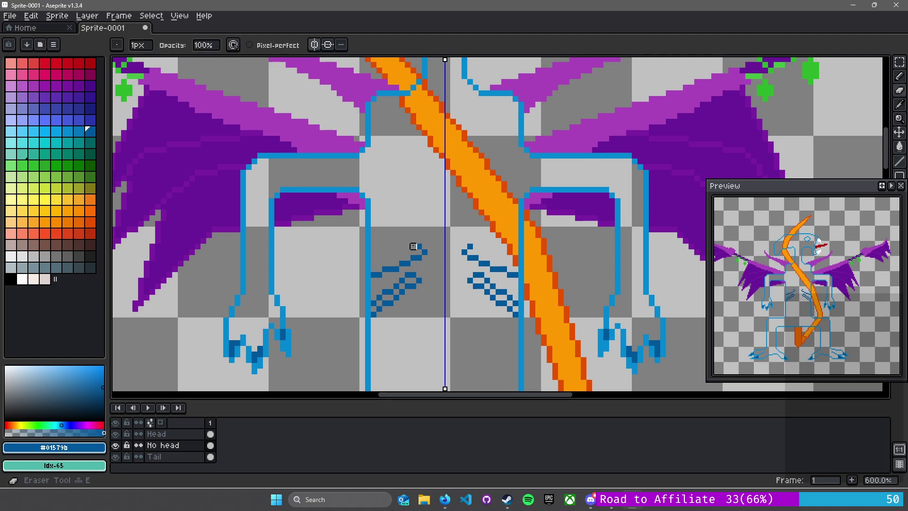
Close the second rib pair with a parallel upper edge running from its inner tip to the torso outline
key("b")
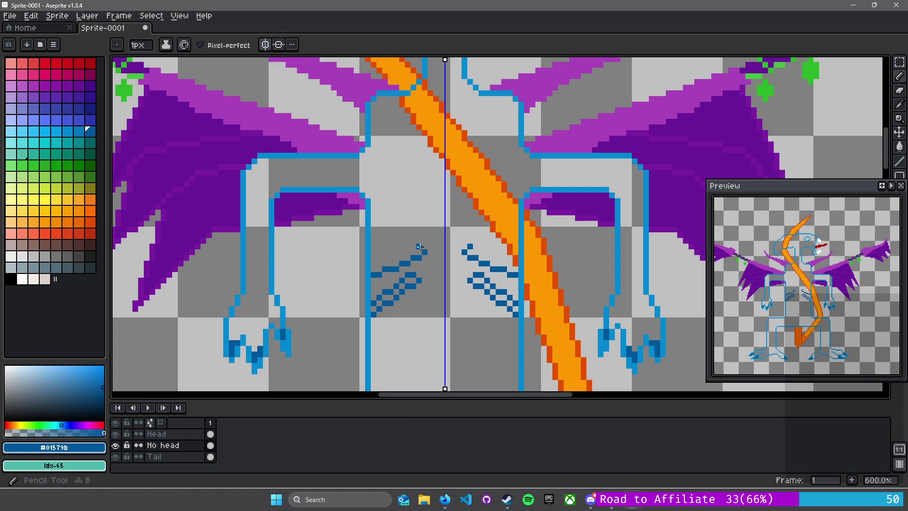
key("l")
left_click_drag(419, 247, 375, 259)
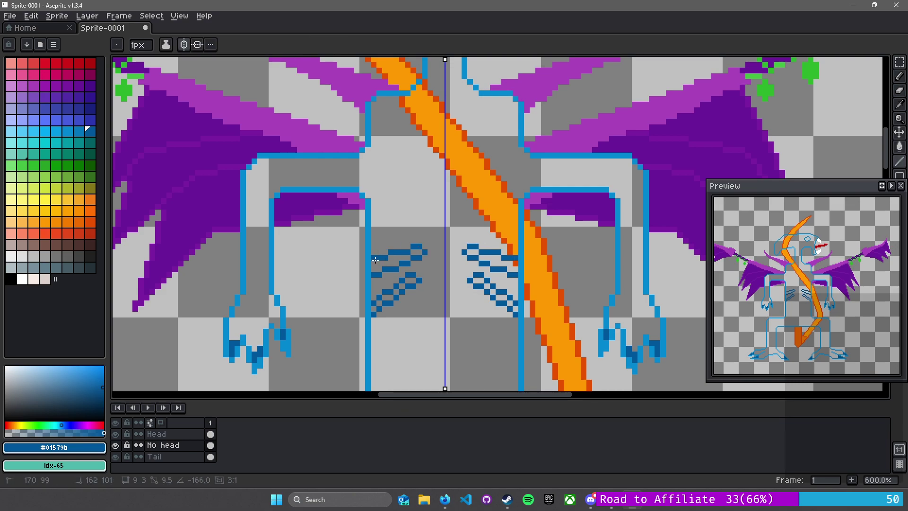
key("ctrl+z")
scroll(413, 252, "up", 2)
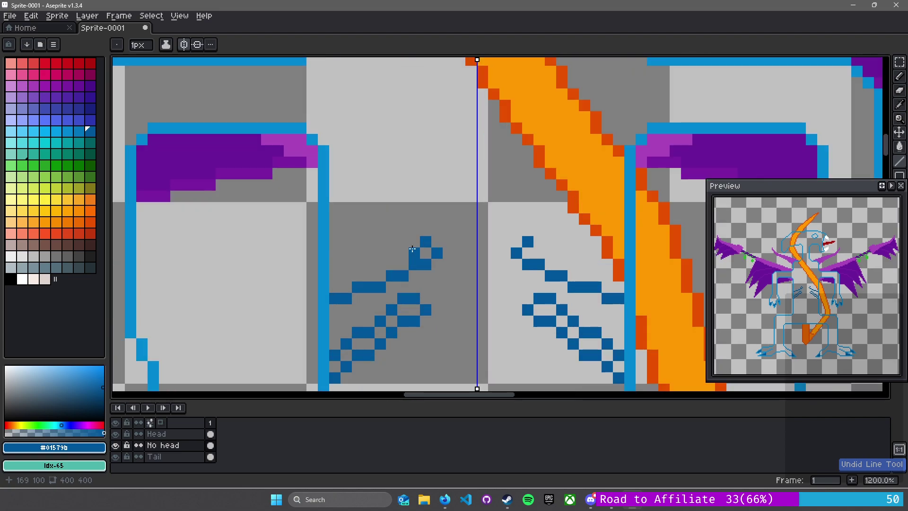
left_click(413, 243)
mouse_move(401, 252)
left_mouse_down()
mouse_move(337, 268)
mouse_move(337, 276)
left_mouse_up()
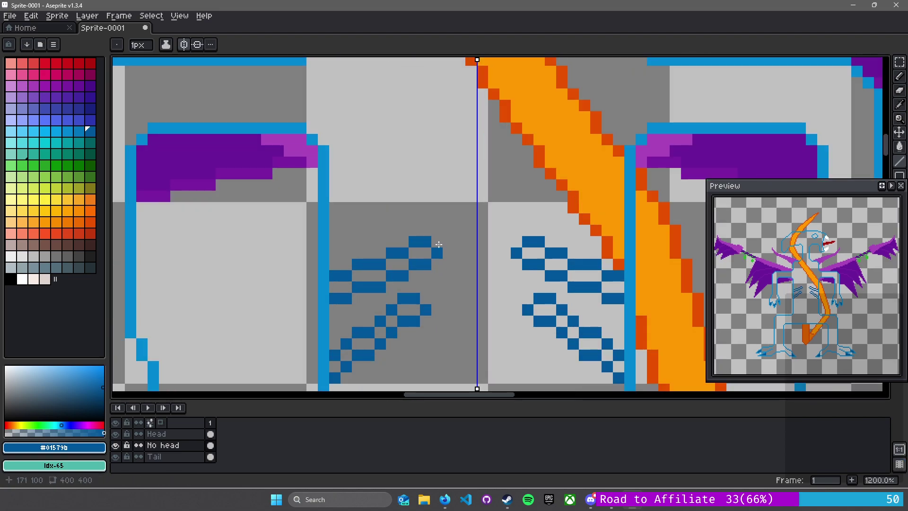
Draw a third mirrored rib pair above the second, with parallel slanted edges joined at the inner tip
scroll(436, 228, "down", 1)
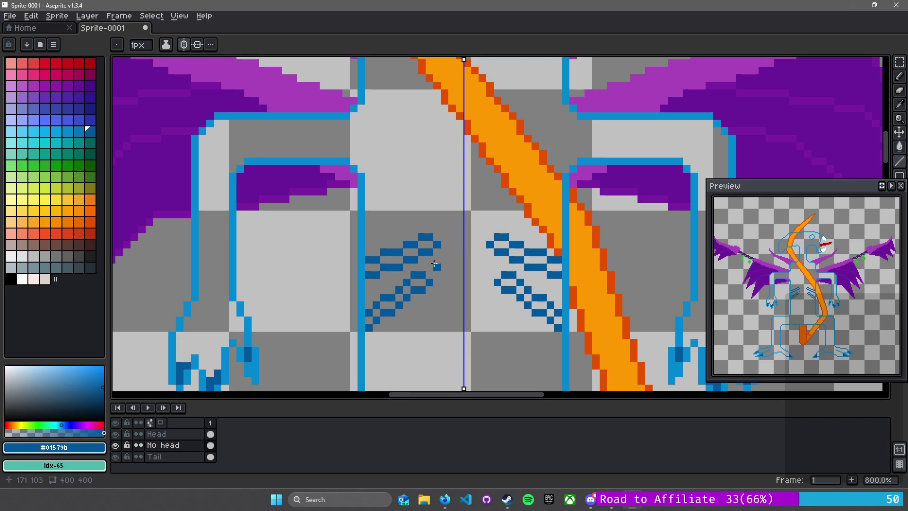
left_click(445, 206)
left_click(438, 208)
left_click(437, 214)
left_click_drag(437, 214, 370, 236)
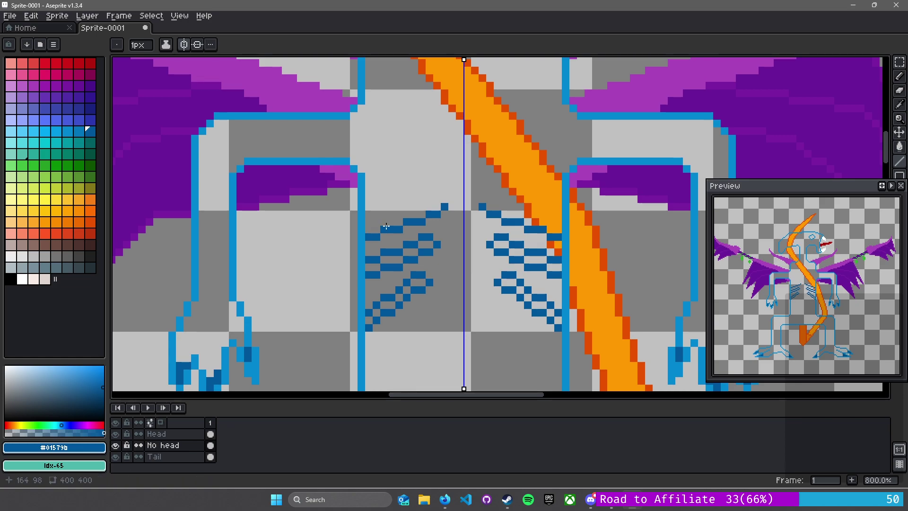
mouse_move(437, 199)
left_mouse_down()
mouse_move(366, 214)
mouse_move(405, 206)
mouse_move(365, 223)
left_mouse_up()
key("ctrl+z")
left_click(421, 206)
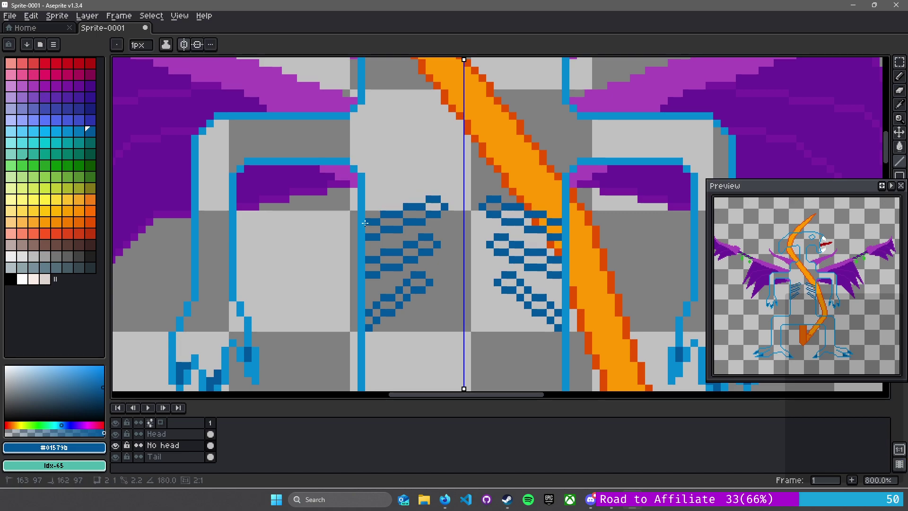
Draw a fourth mirrored rib pair below the existing three, with slanted edges running to the torso outline
scroll(420, 203, "down", 3)
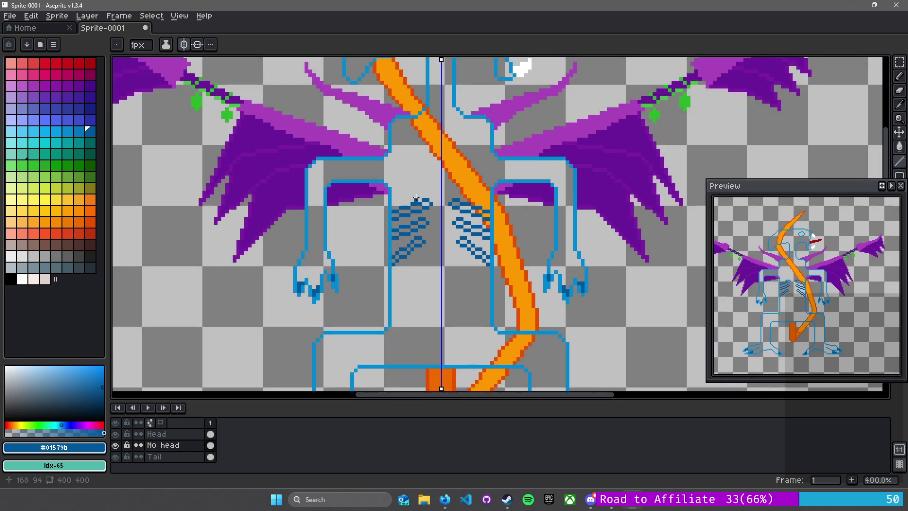
scroll(417, 198, "up", 2)
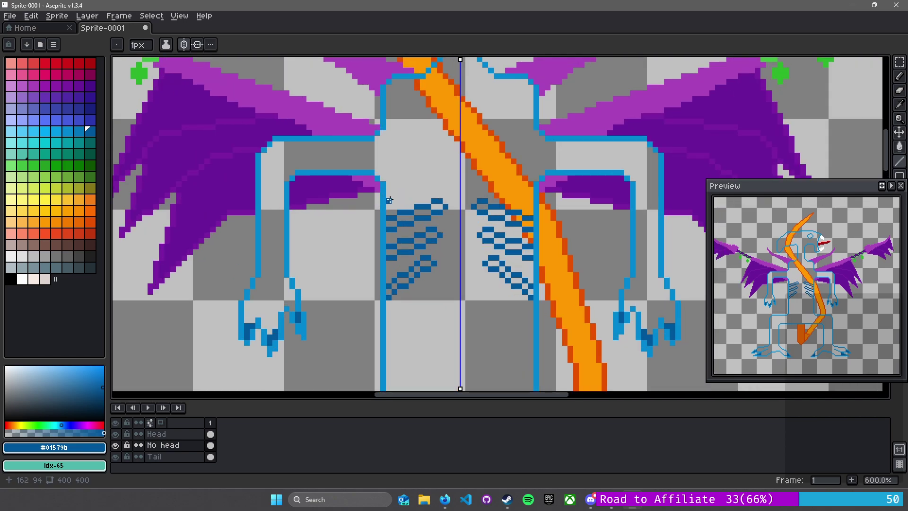
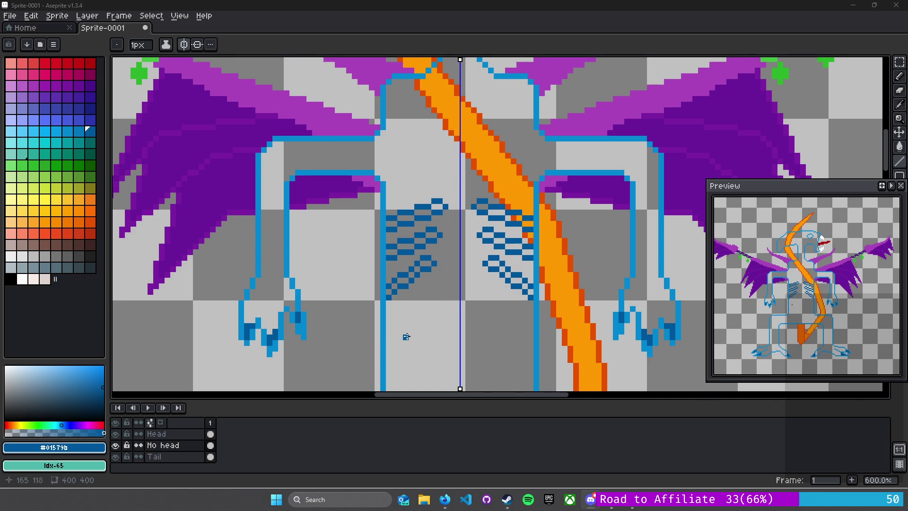
scroll(399, 314, "down", 2)
left_click_drag(387, 281, 434, 253)
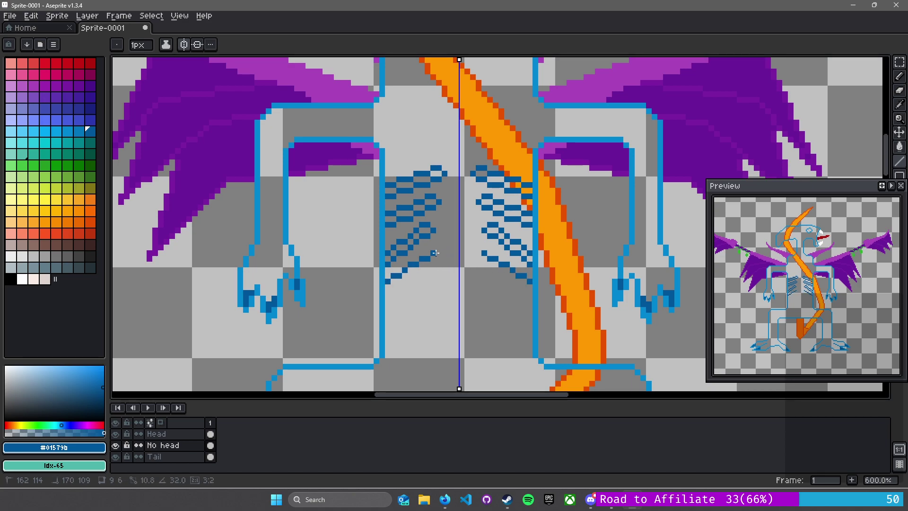
left_click(445, 259)
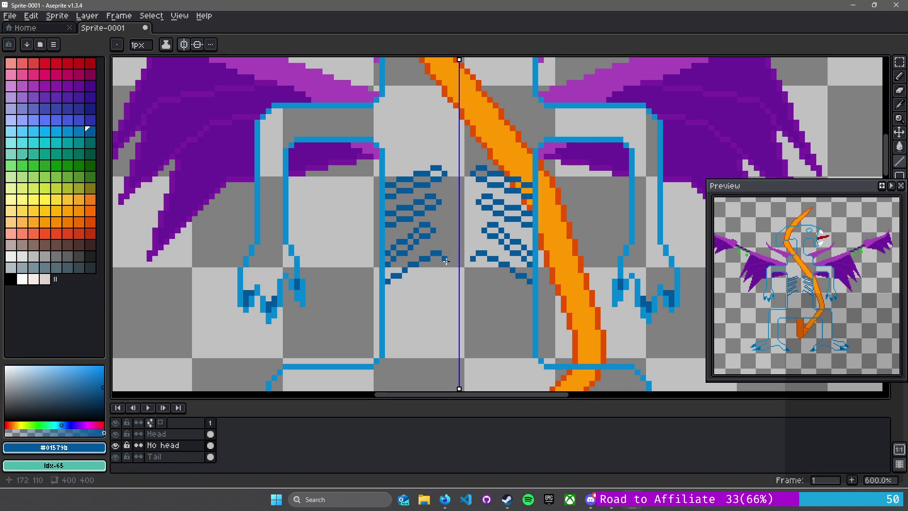
left_click_drag(434, 268, 388, 294)
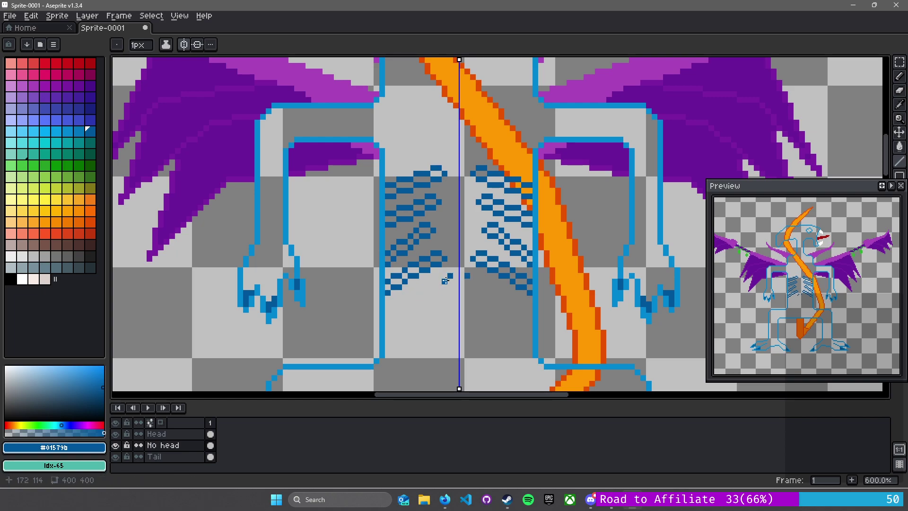
Draw the upper edge of a fifth mirrored rib pair below the fourth and tidy its inner end
left_click_drag(447, 281, 387, 310)
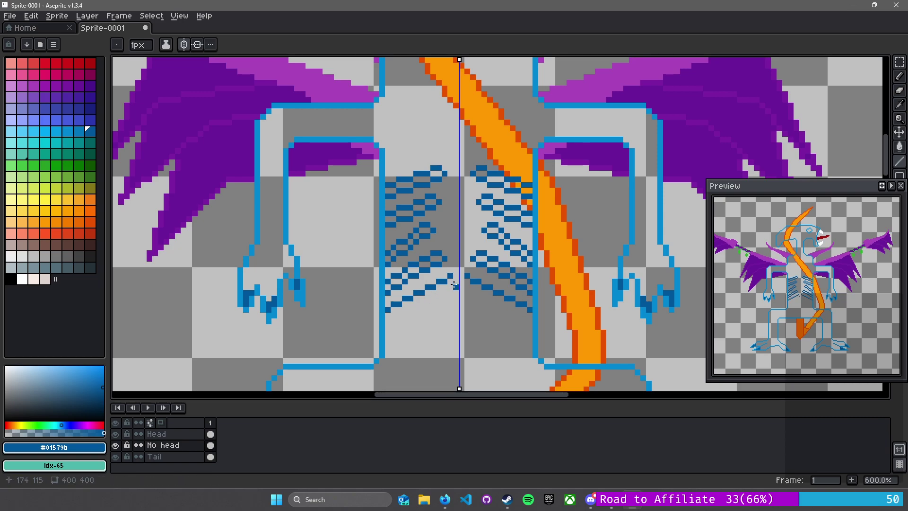
left_click_drag(450, 292, 393, 330)
key("ctrl+z")
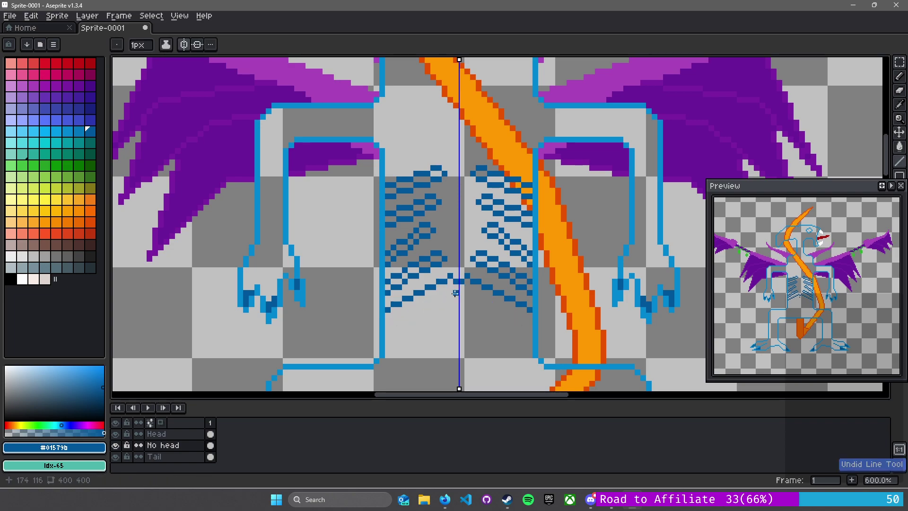
key("b")
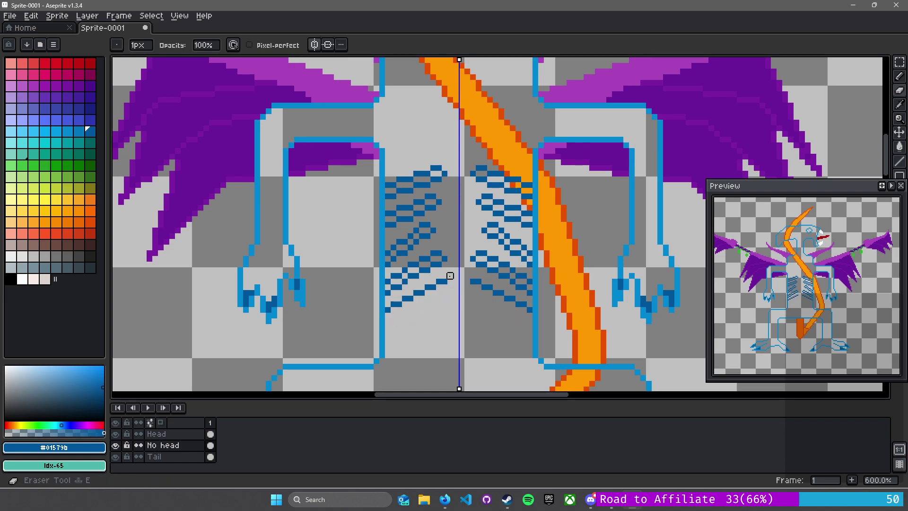
key("e")
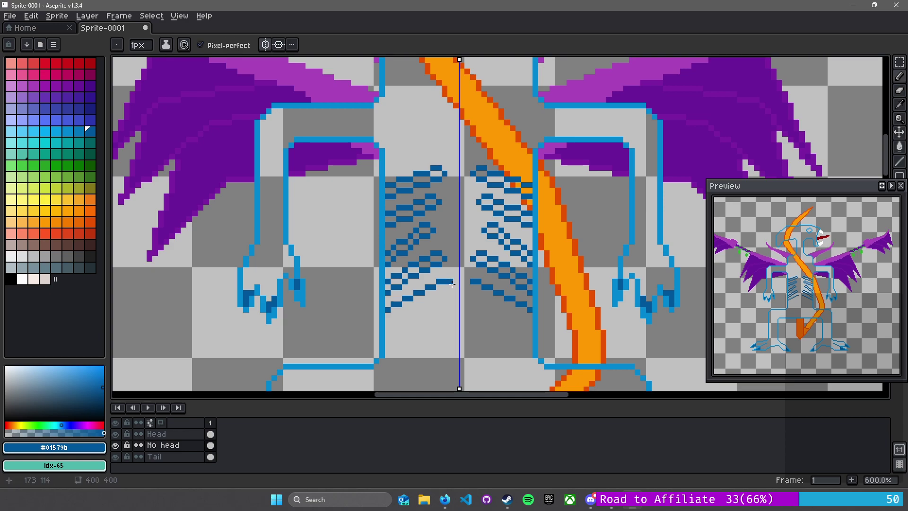
key("ctrl+z")
Pencil in the inner tip and stepped lower edge of the fifth rib pair to close its outline
left_click(451, 287)
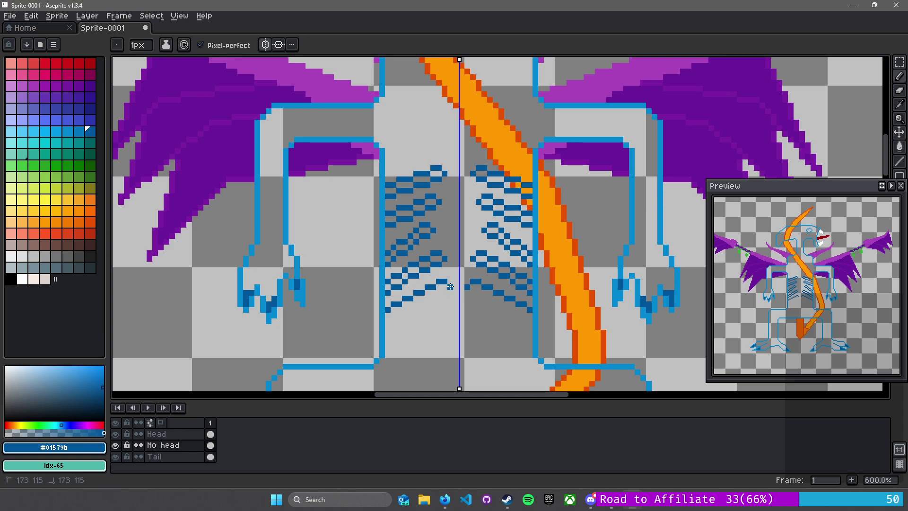
left_click(445, 293)
left_click_drag(428, 299, 422, 304)
left_click(405, 310)
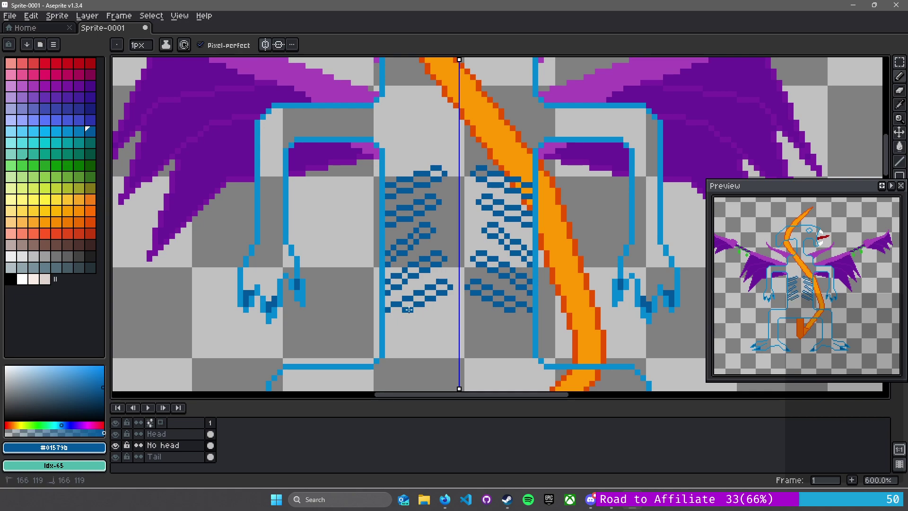
key("ctrl+z")
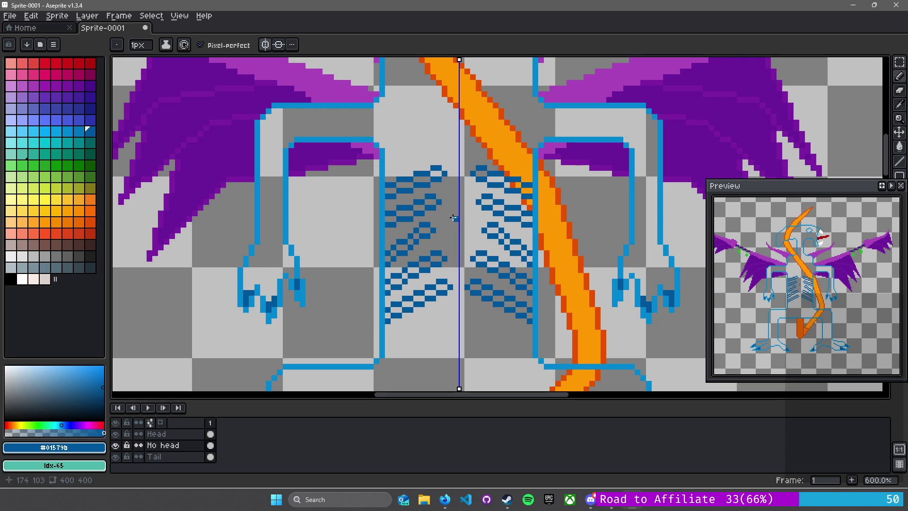
scroll(460, 213, "down", 3)
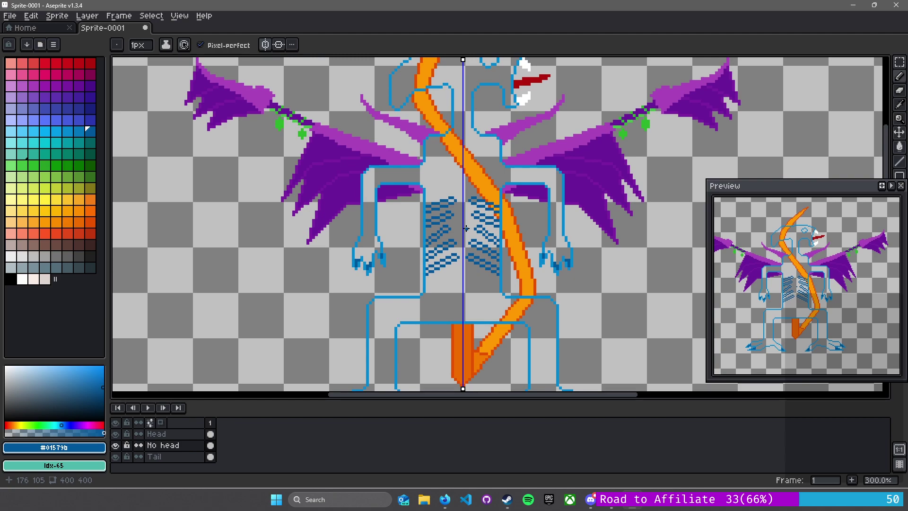
Examine the ribbed torso at several magnifications, toggling the Head layer off and back on to compare the artwork
scroll(467, 229, "down", 1)
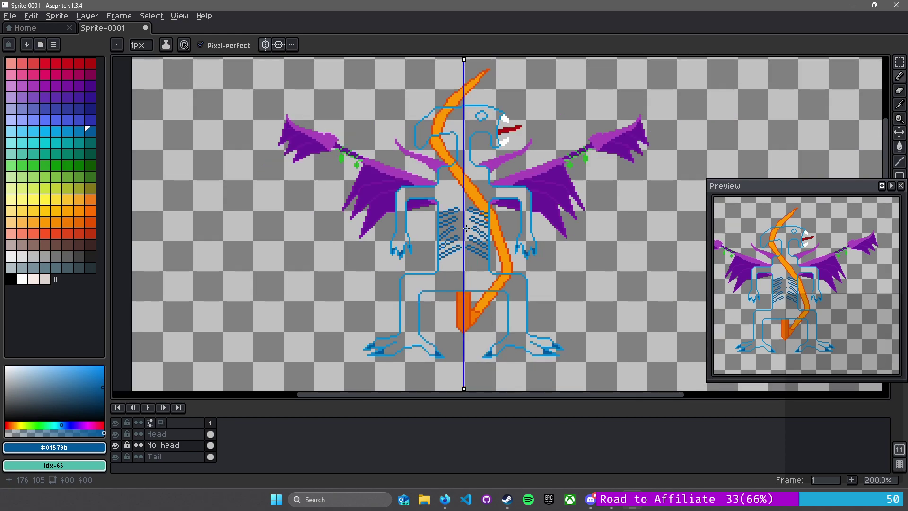
scroll(466, 229, "up", 4)
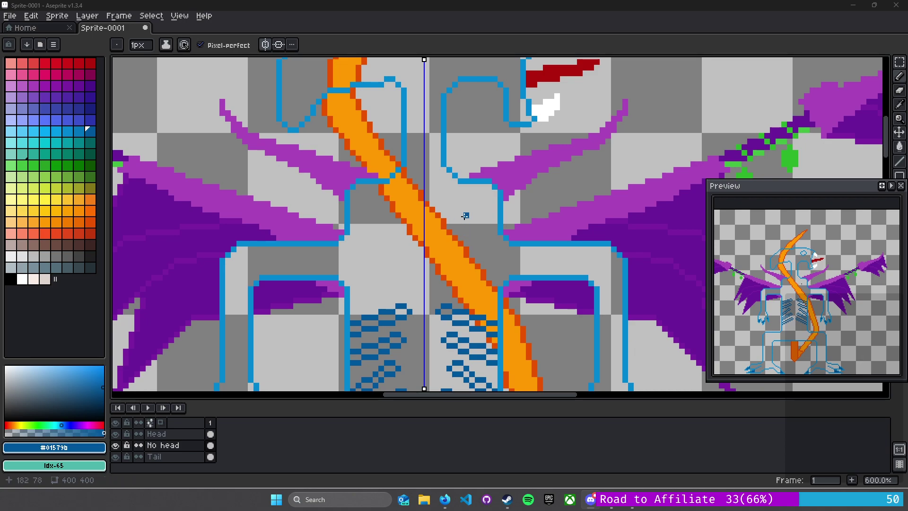
scroll(473, 254, "down", 2)
left_click_drag(460, 231, 531, 195)
scroll(472, 233, "right", 2)
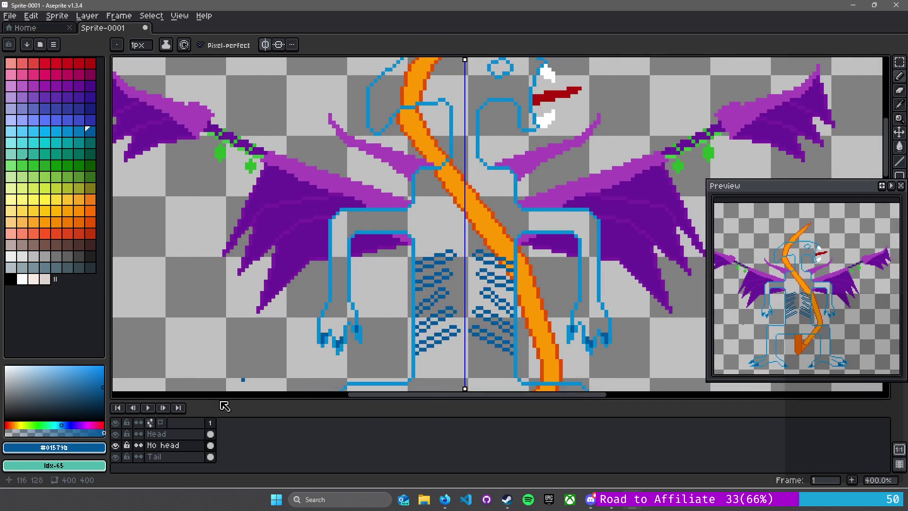
left_click(116, 434)
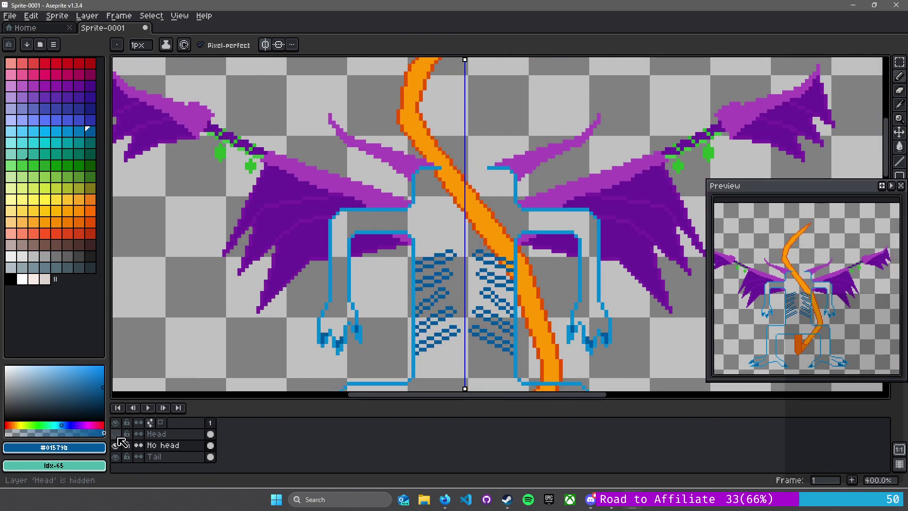
left_click(116, 435)
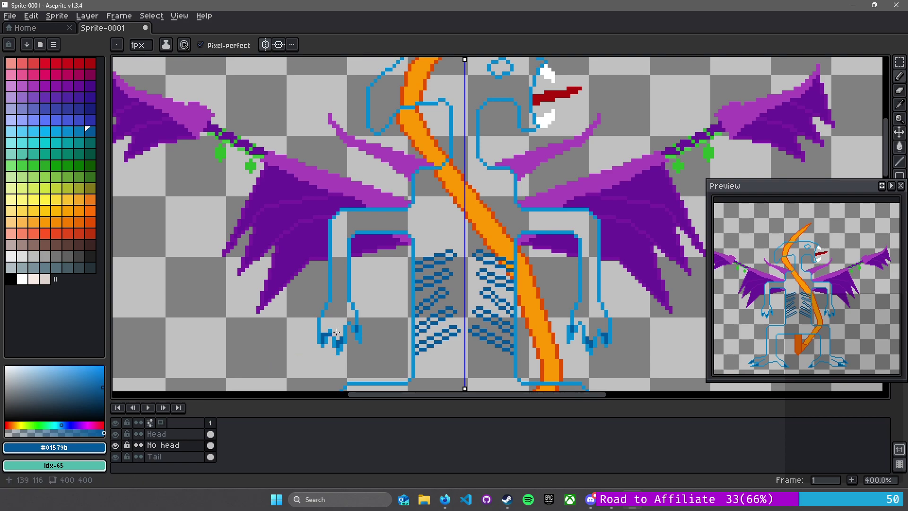
scroll(479, 288, "down", 3)
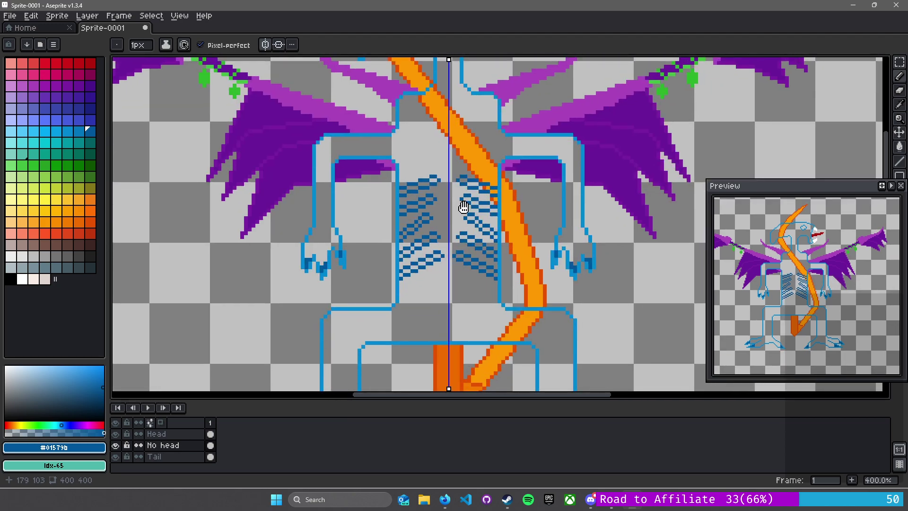
scroll(433, 202, "down", 2)
scroll(445, 201, "up", 4)
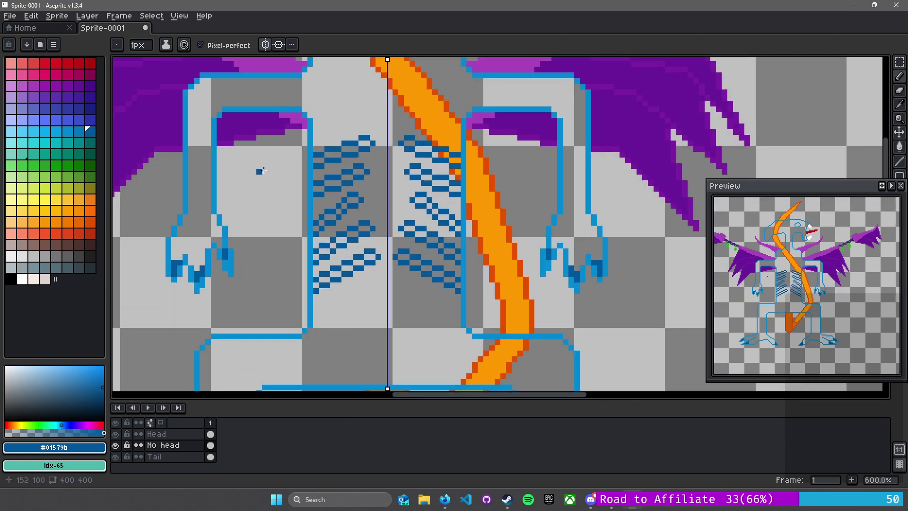
Try filling the rib pairs from the top down with blue idx-53, using the Paint Bucket with vertical symmetry
key("i")
left_click(449, 210)
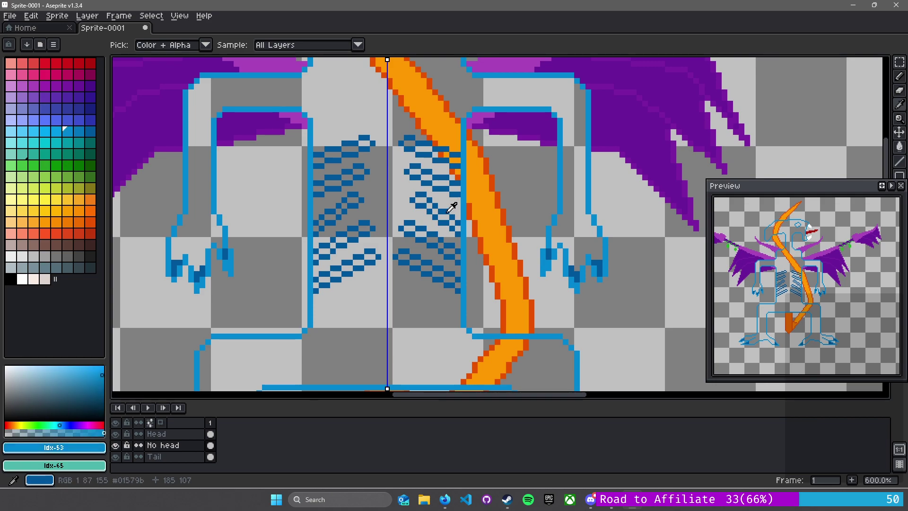
key("b")
scroll(424, 205, "up", 2)
mouse_move(397, 88)
left_mouse_down()
mouse_move(388, 166)
mouse_move(482, 194)
left_mouse_up()
key("g")
mouse_move(479, 227)
left_mouse_down()
mouse_move(475, 245)
mouse_move(459, 245)
mouse_move(394, 217)
mouse_move(404, 268)
mouse_move(485, 330)
mouse_move(468, 314)
mouse_move(441, 167)
mouse_move(382, 196)
mouse_move(420, 196)
mouse_move(496, 243)
mouse_move(478, 254)
mouse_move(494, 297)
mouse_move(492, 266)
left_mouse_up()
left_click(453, 305)
left_click(471, 317)
left_click(481, 327)
scroll(492, 266, "up", 3)
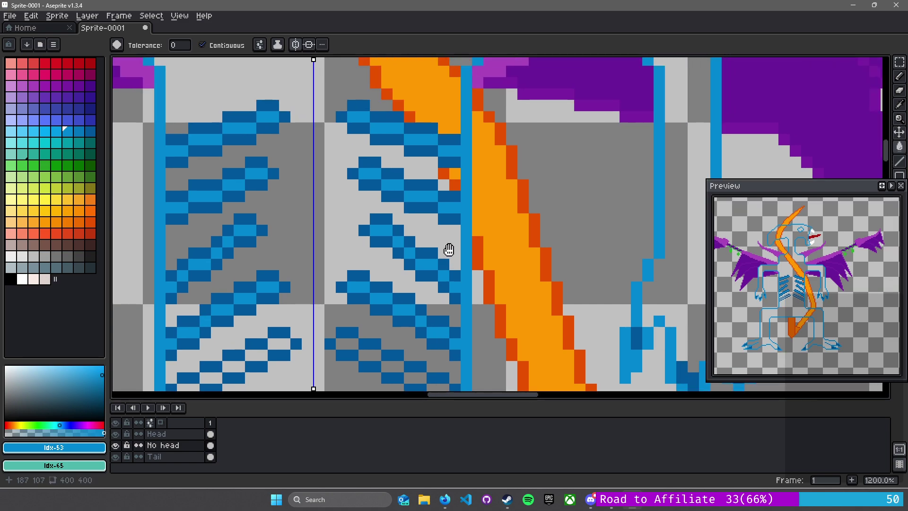
Undo all of the blue fills inside the ribs, leaving only their dark outlines
key("ctrl+z")
key("ctrl+z")
key("ctrl+z")
key("ctrl+z")
key("ctrl+z")
key("ctrl+z")
key("ctrl+z")
key("ctrl+z")
key("ctrl+z")
key("ctrl+z")
key("ctrl+z")
key("ctrl+z")
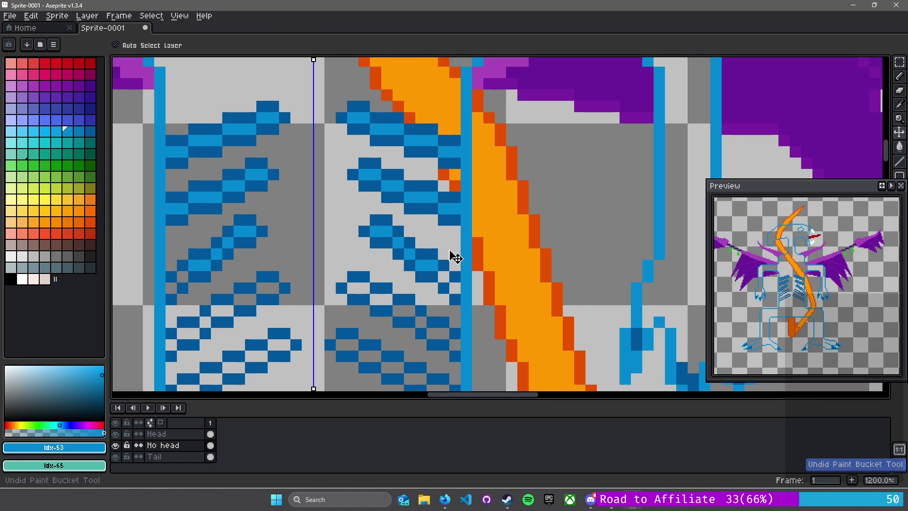
key("ctrl+z")
key("ctrl+z")
key("ctrl+z")
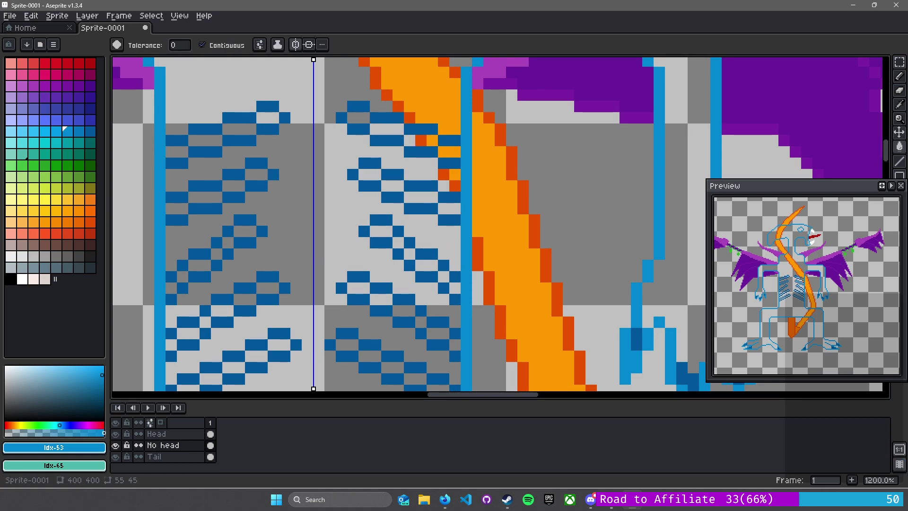
Try palette blues idx-52 and idx-54 as the fill colour for the ribs, undoing the test fill
left_click(56, 132)
left_click(446, 167)
key("ctrl+z")
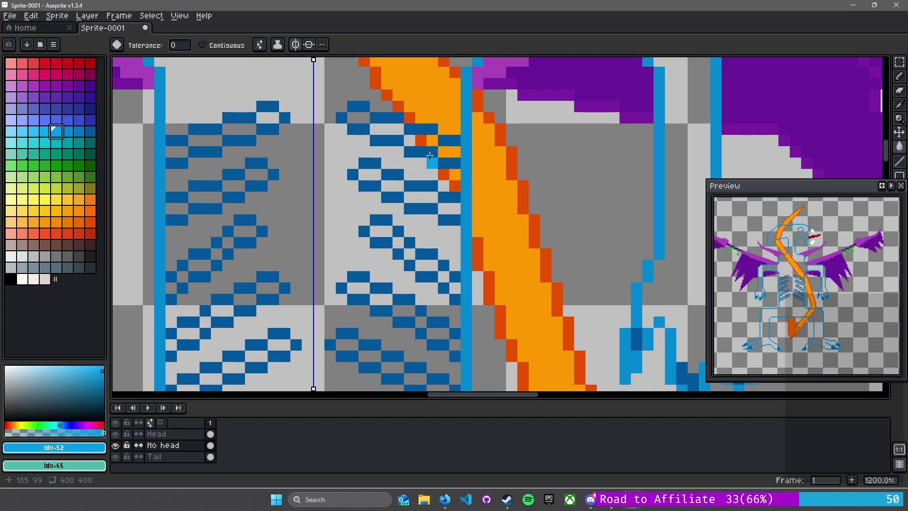
key("i")
left_click(471, 151)
scroll(467, 157, "down", 2)
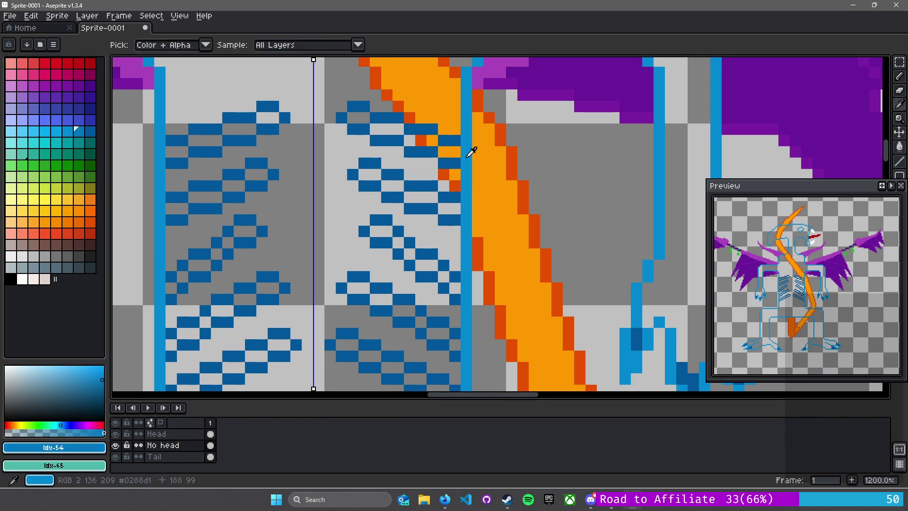
Fill the interiors of all five mirrored rib pairs with light blue idx-51
scroll(467, 156, "up", 4)
left_click(361, 118)
left_click(385, 129)
left_click(420, 140)
left_click(445, 151)
mouse_move(445, 152)
left_mouse_down()
mouse_move(452, 213)
mouse_move(369, 173)
left_mouse_up()
left_click_drag(455, 288, 400, 242)
left_click(401, 243)
left_click(376, 231)
mouse_move(420, 322)
left_mouse_down()
mouse_move(424, 150)
mouse_move(444, 164)
mouse_move(362, 120)
left_mouse_up()
left_click(362, 119)
left_click(457, 230)
left_click(443, 219)
left_click(420, 207)
left_click(401, 198)
left_click_drag(400, 198, 347, 174)
scroll(392, 220, "down", 5)
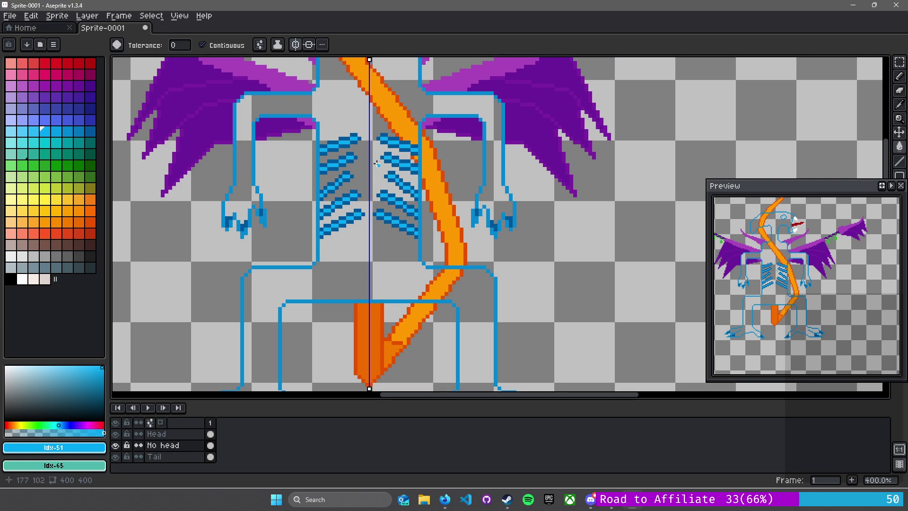
scroll(378, 166, "up", 3)
scroll(425, 232, "down", 1)
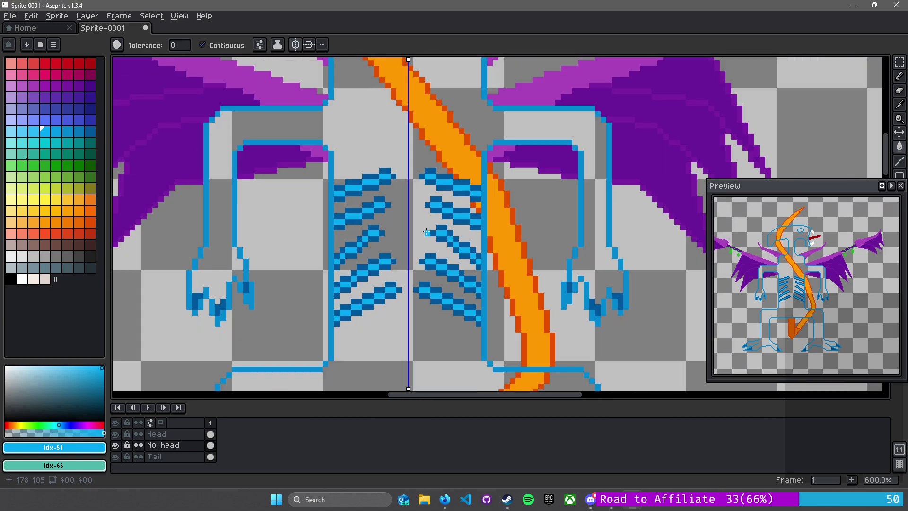
scroll(426, 232, "down", 1)
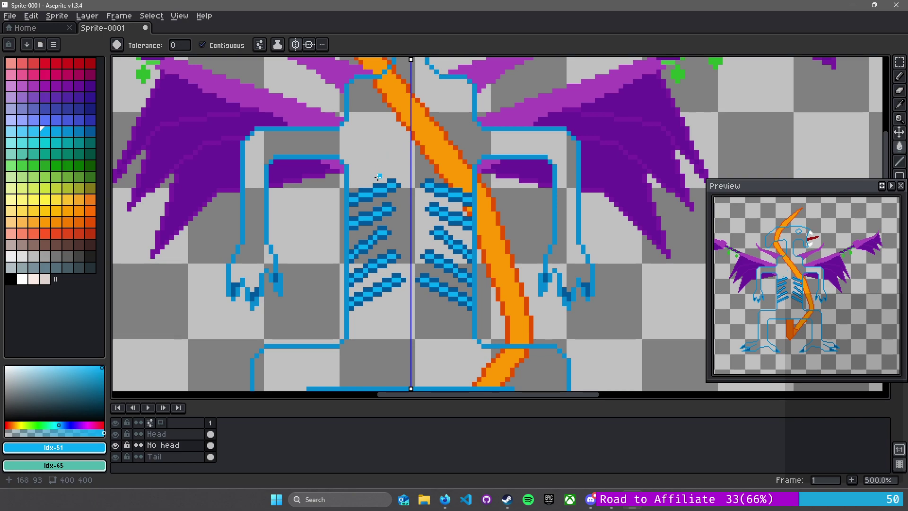
Outline a sixth mirrored rib pair above the others in dark blue #01579b, with parallel stepped edges and a closed inner tip
left_click(359, 192, "alt")
scroll(359, 191, "up", 5)
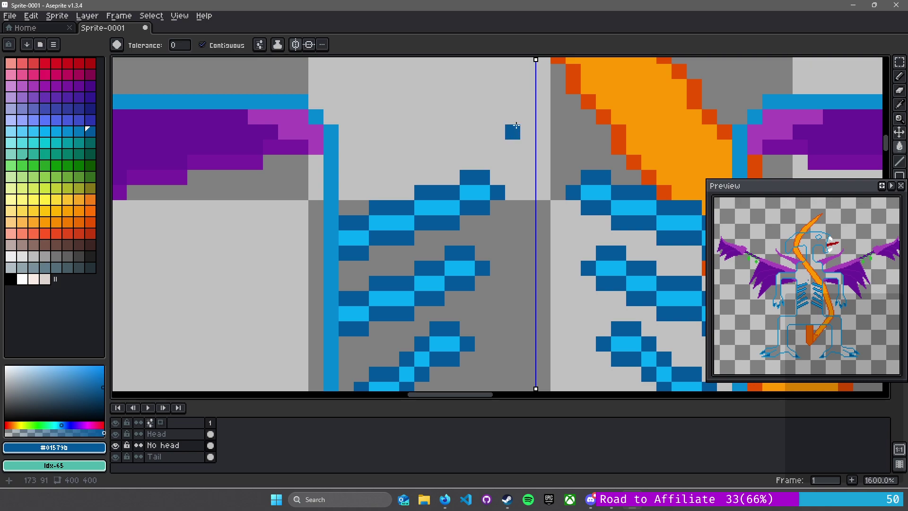
left_click(515, 120)
key("ctrl+z")
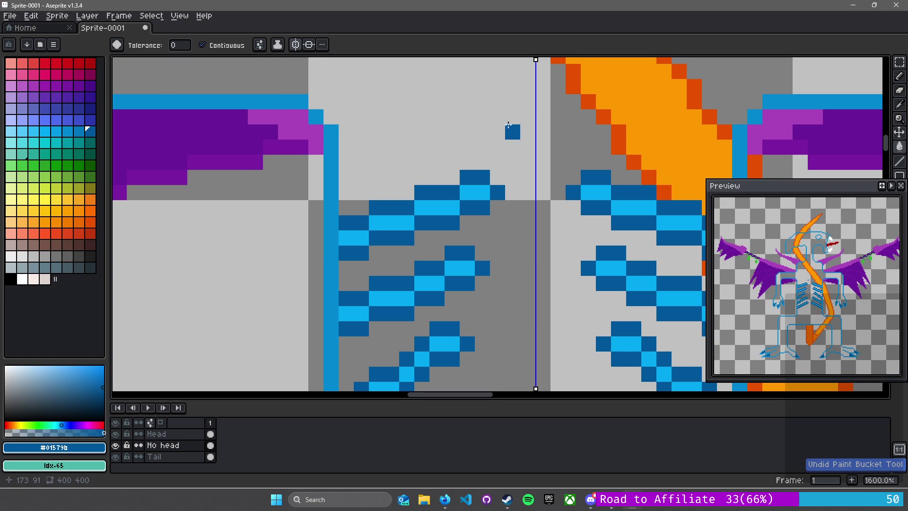
key("l")
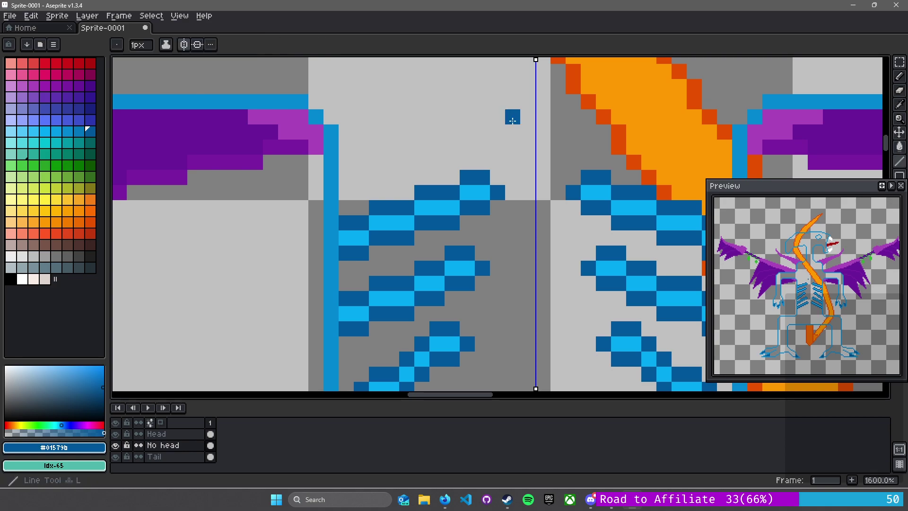
left_click_drag(513, 131, 350, 176)
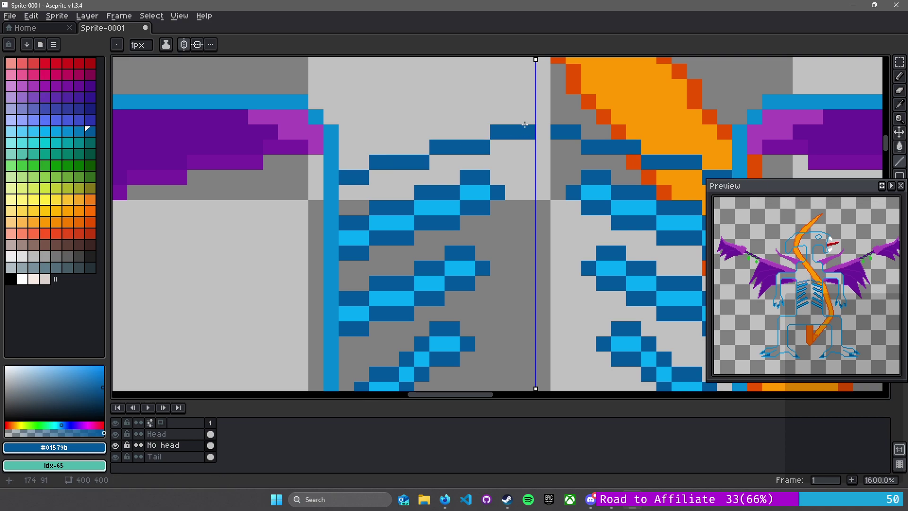
key("b")
mouse_move(513, 132)
left_mouse_down()
mouse_move(501, 106)
mouse_move(438, 114)
mouse_move(421, 129)
mouse_move(375, 131)
mouse_move(353, 146)
left_mouse_up()
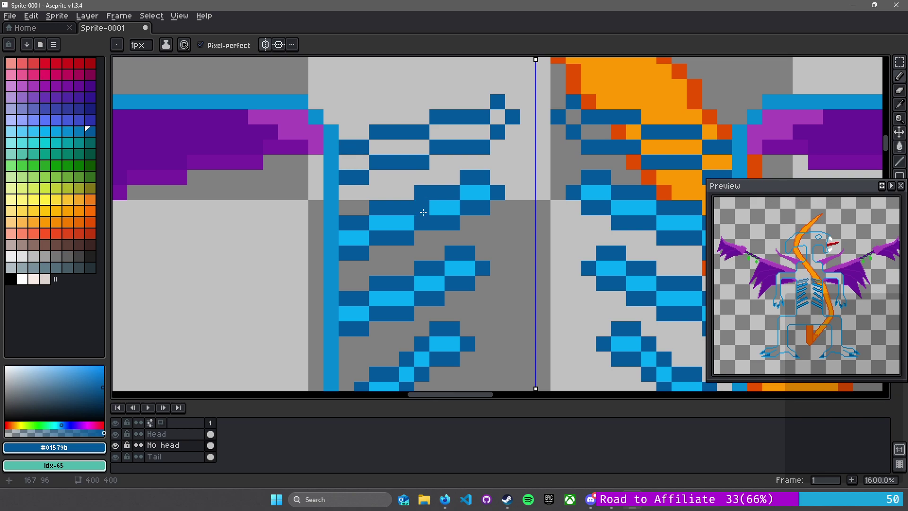
Fill the new top rib pair with light blue #03a9f4 sampled from the rib below
left_click(423, 212, "alt")
left_click(354, 162)
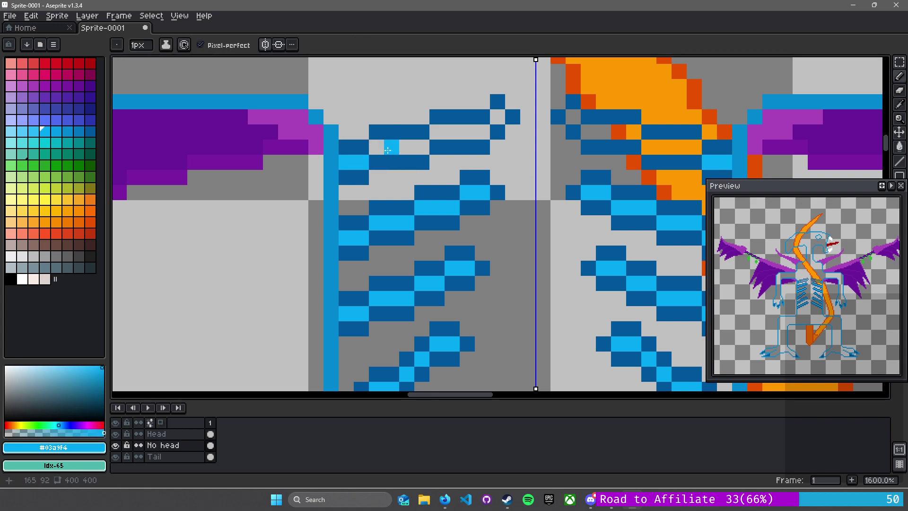
key("g")
left_click(387, 150)
left_click(438, 132)
left_click(496, 117)
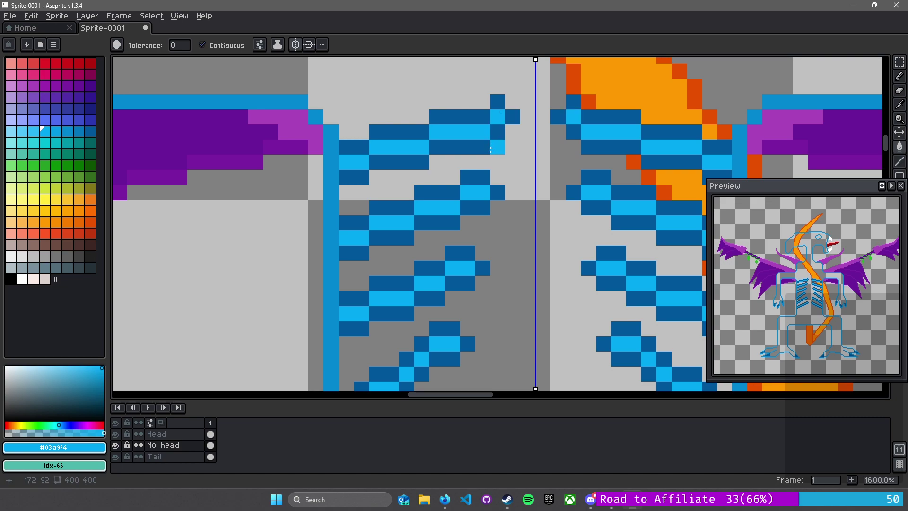
scroll(494, 156, "down", 3)
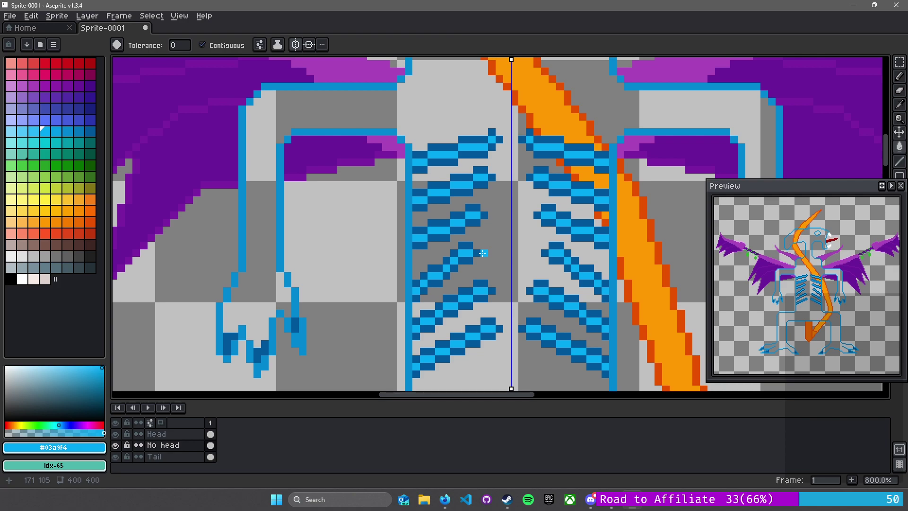
Move the dark #01579b end pixel of the fourth rib pair from the top one pixel closer to the centre line
scroll(483, 253, "up", 3)
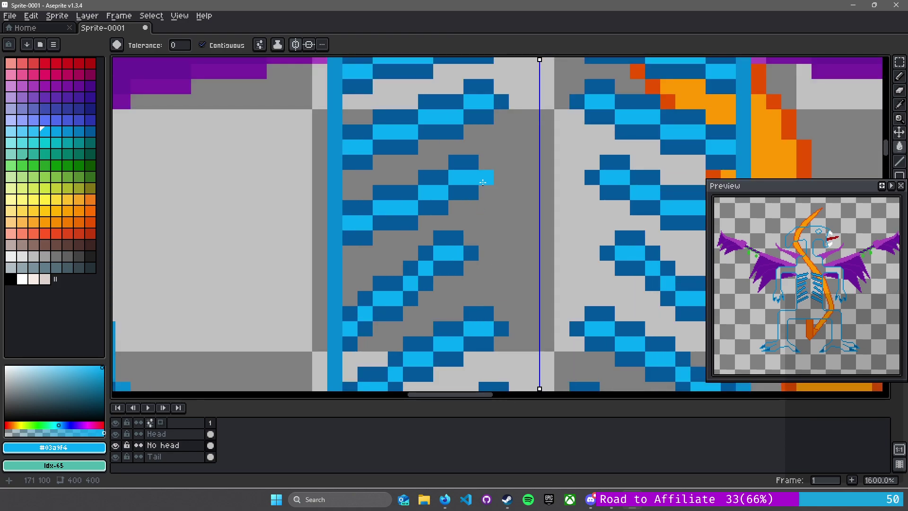
left_click_drag(488, 167, 446, 181)
left_click_drag(457, 103, 441, 138)
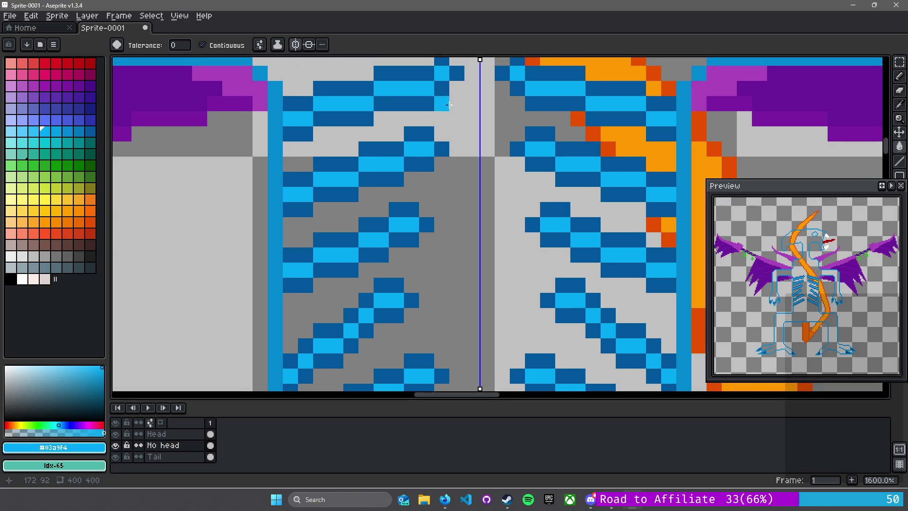
left_click_drag(437, 220, 413, 134)
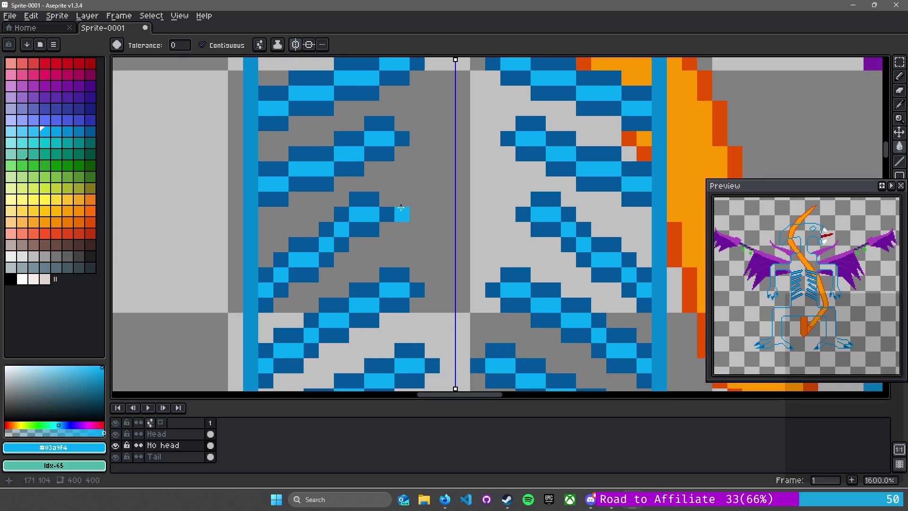
key("l")
left_click(402, 213)
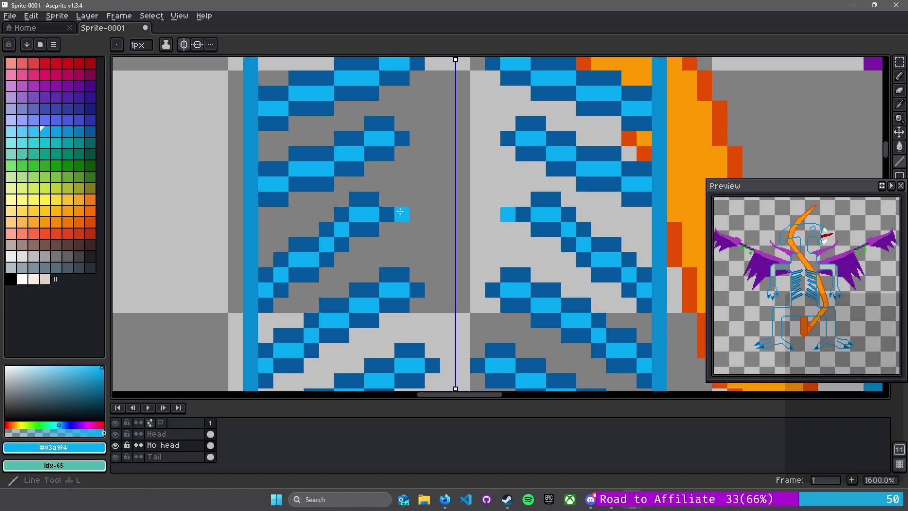
key("ctrl+z")
left_click(394, 213, "alt")
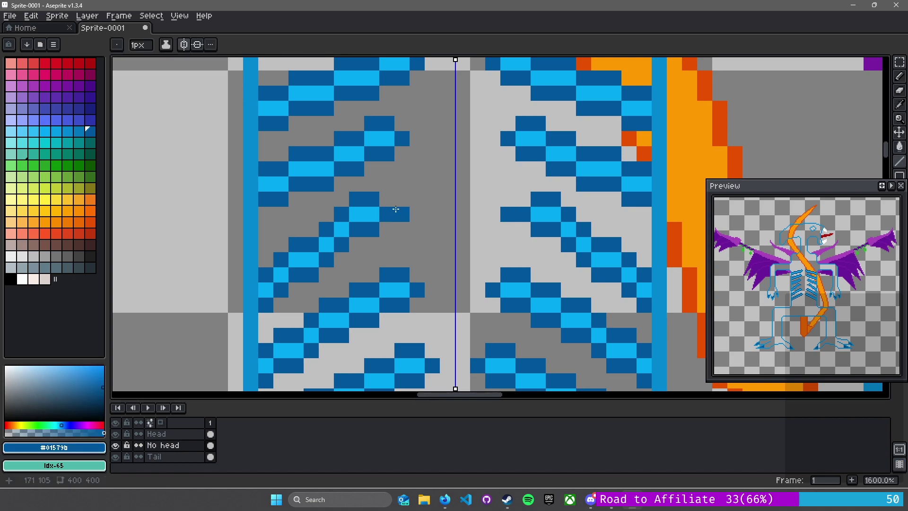
key("e")
left_click(386, 213)
Fill the fourth rib pair's tip gap with light blue #03a9f4 and extend the dark outline one pixel above and below it
left_click(377, 209, "alt")
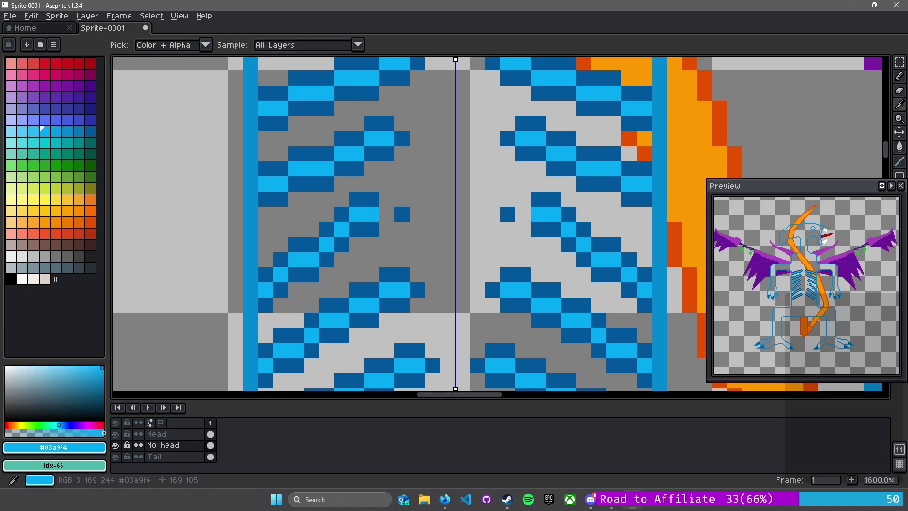
key("l")
left_click(385, 214)
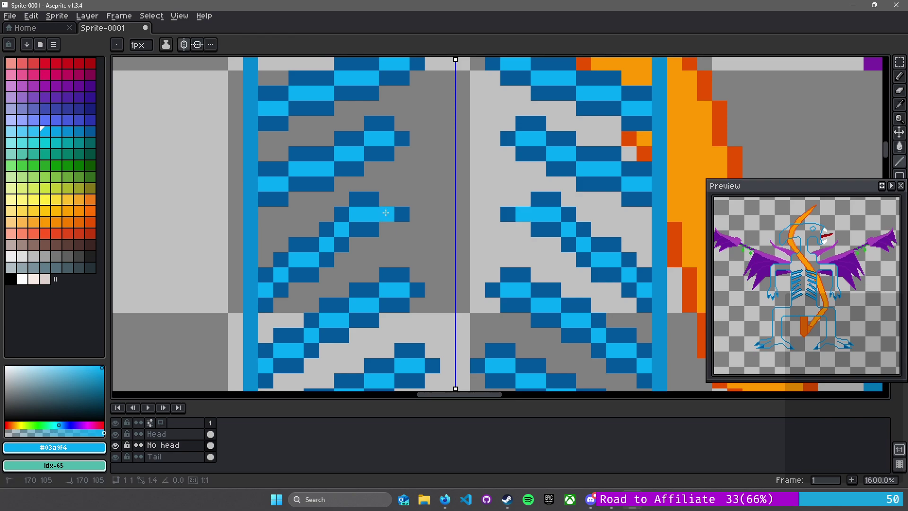
left_click(377, 199, "alt")
left_click(384, 201)
left_click(387, 229)
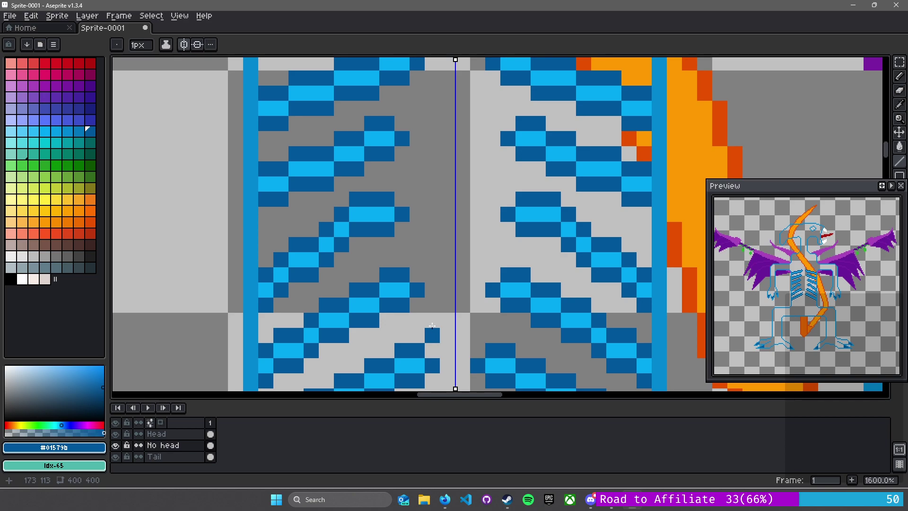
Try to widen the top rib pair's light blue #03a9f4 tip by one pixel away from the centre line
scroll(428, 331, "down", 4)
scroll(416, 255, "up", 1)
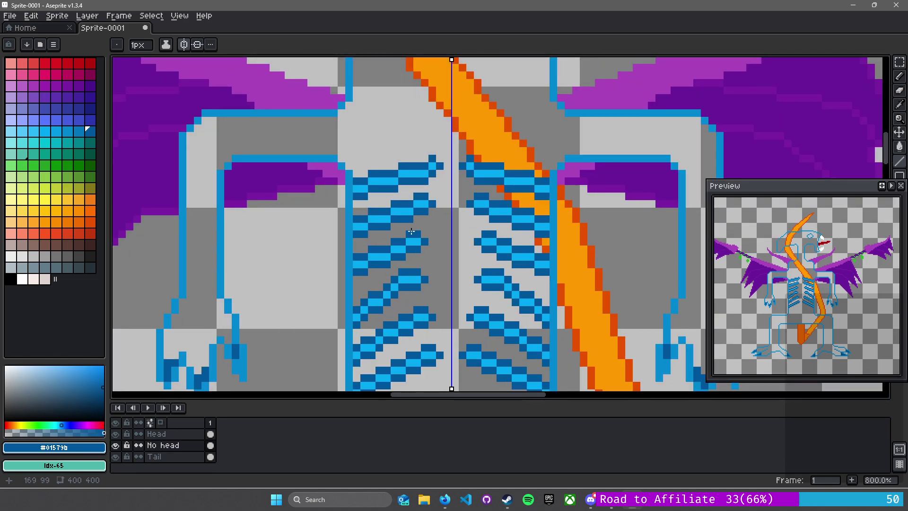
scroll(427, 167, "up", 3)
key("e")
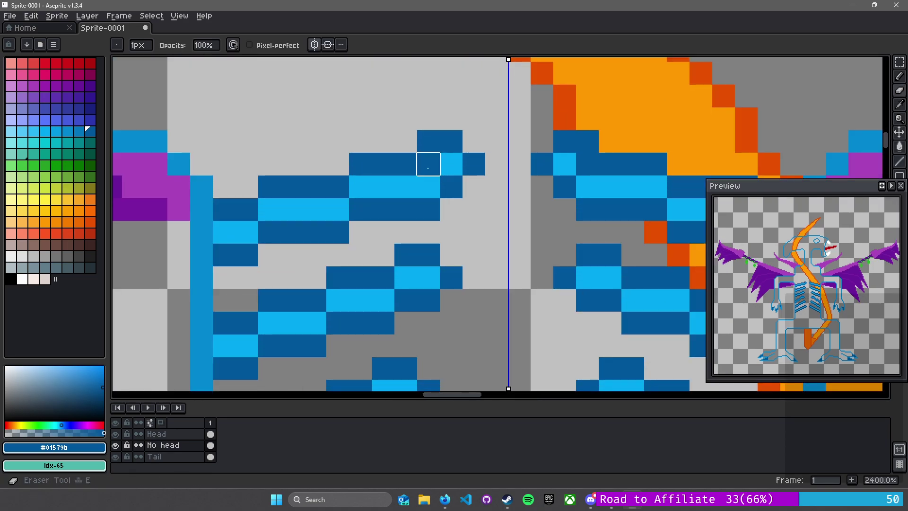
left_click(428, 164)
left_click(455, 161, "alt")
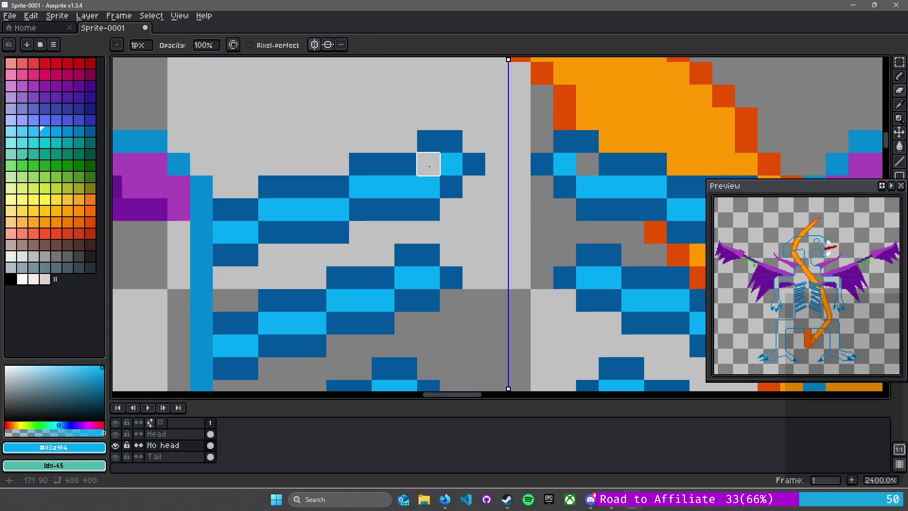
left_click(429, 165)
scroll(458, 242, "down", 6)
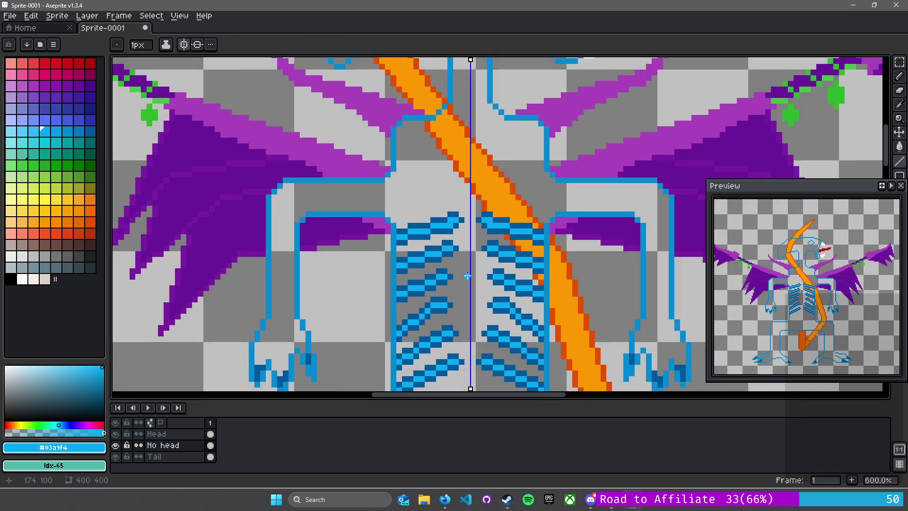
scroll(466, 266, "up", 3)
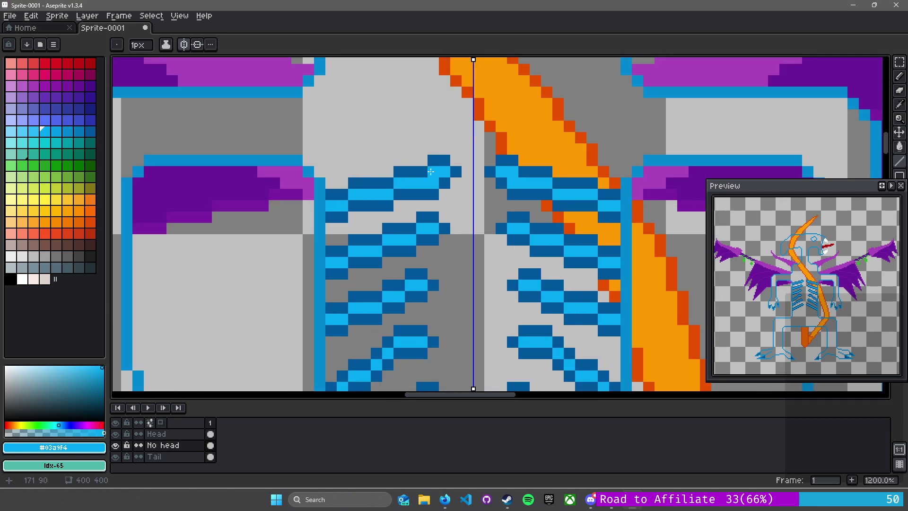
Undo the tip-widening edits and the last dark blue outline pixel above the top rib pair's tip
key("ctrl+z")
key("ctrl+z")
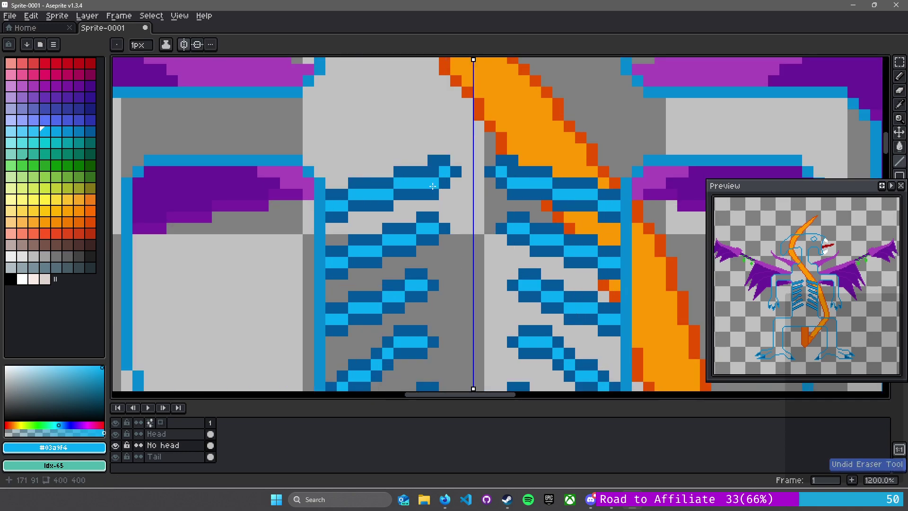
key("ctrl+z")
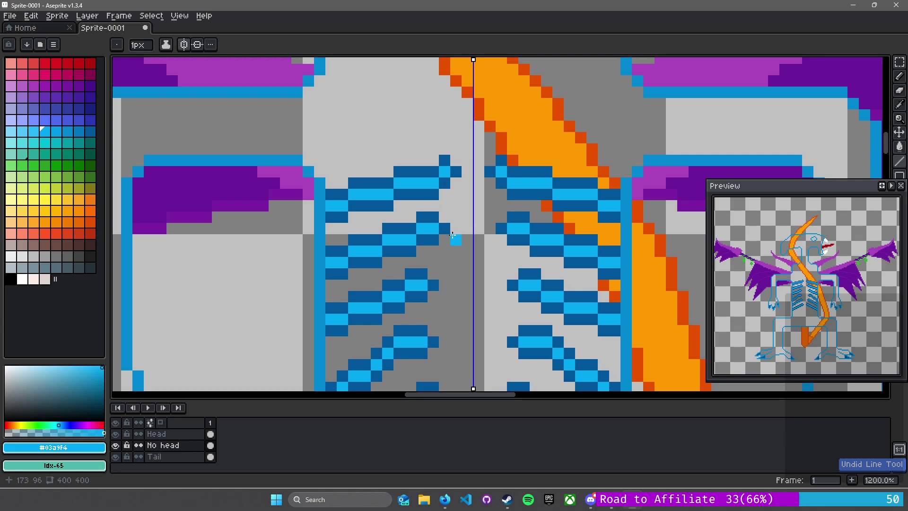
Extend the top rib pair's dark blue #01579b tip outline by one pixel outward, both above and below the tip
scroll(456, 237, "down", 1)
left_click_drag(448, 255, 415, 251)
scroll(416, 227, "up", 2)
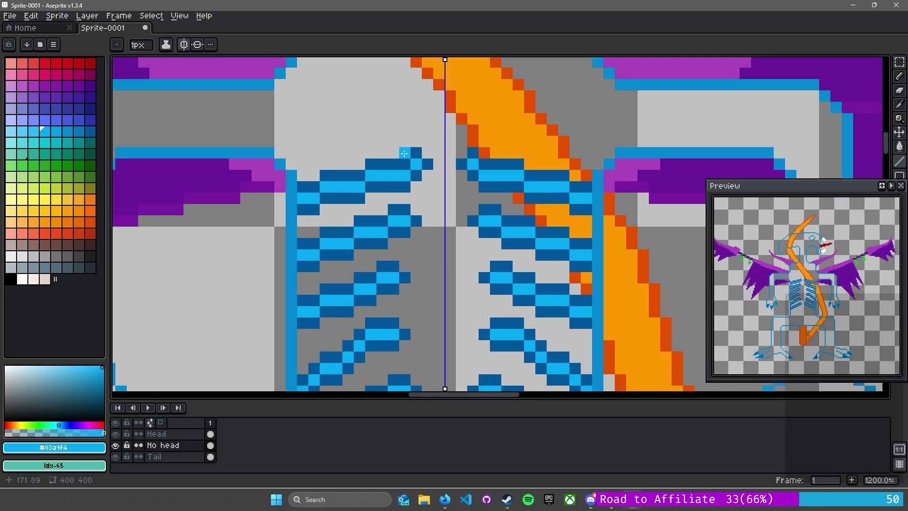
scroll(404, 153, "up", 3)
left_click(404, 157, "alt")
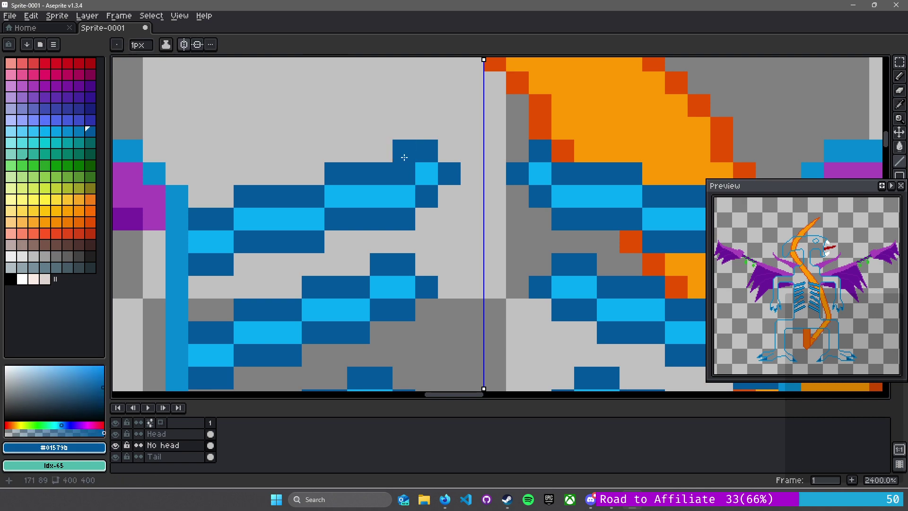
left_click(405, 158)
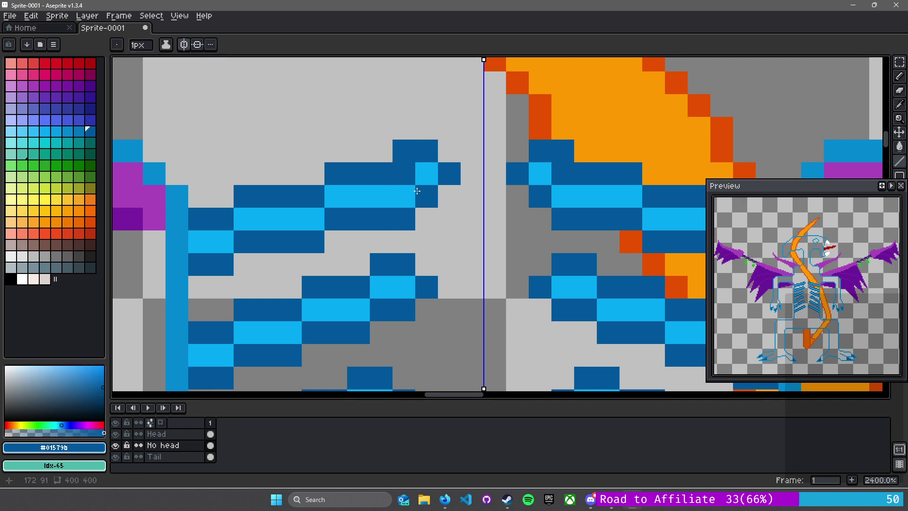
left_click(405, 203)
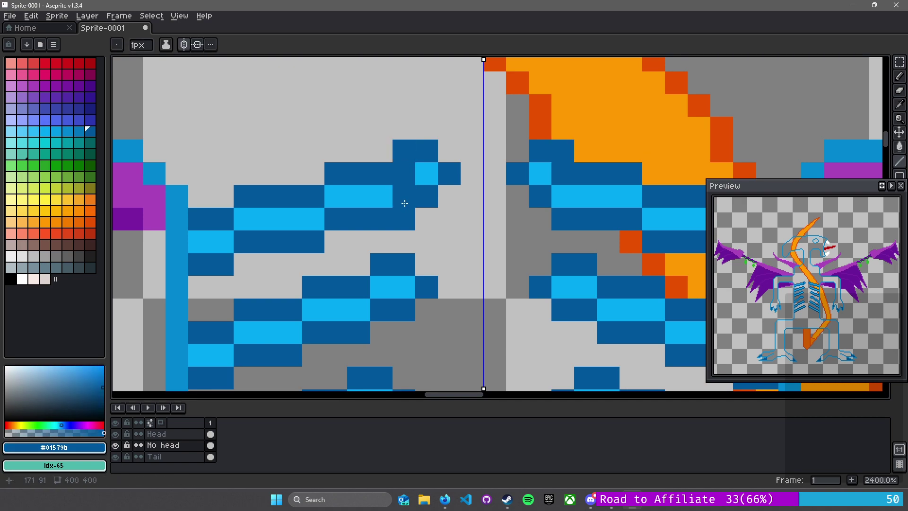
Replace the dark pixel between the top rib pair's extended tip outlines with light blue #03a9f4 sampled from the tip
key("e")
left_click(403, 173)
left_click(430, 171, "alt")
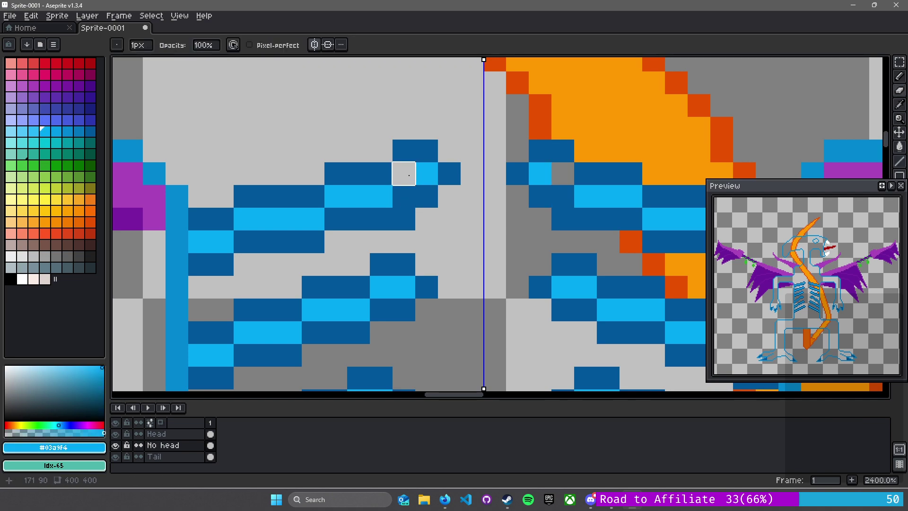
key("b")
left_click(406, 175)
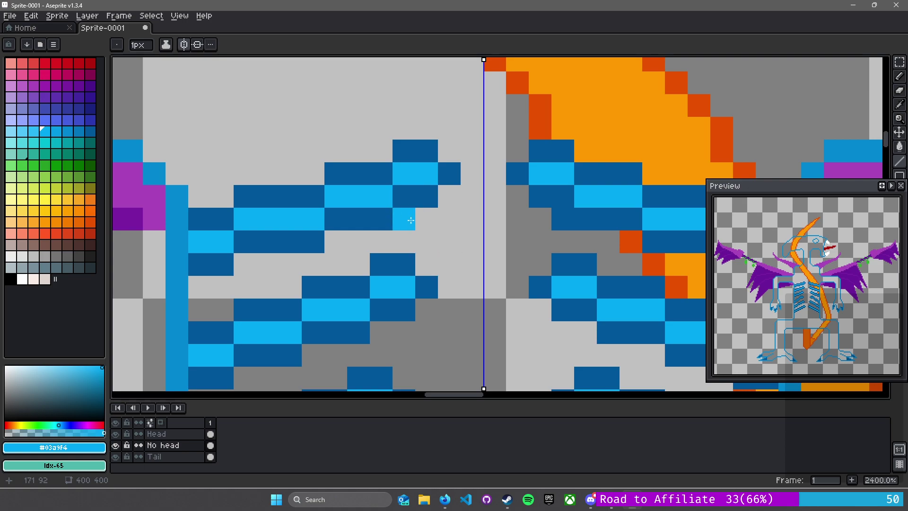
Erase the body of the fourth rib pair from the top, keeping only the small tip beside the centre line
key("b")
scroll(450, 242, "down", 6)
left_click_drag(452, 244, 376, 169)
scroll(409, 242, "down", 1)
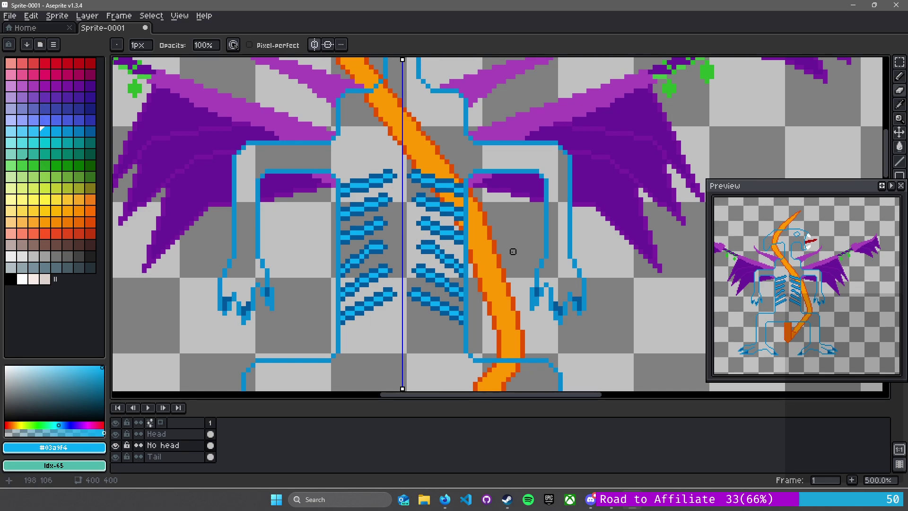
scroll(509, 252, "down", 1)
left_click_drag(492, 237, 459, 183)
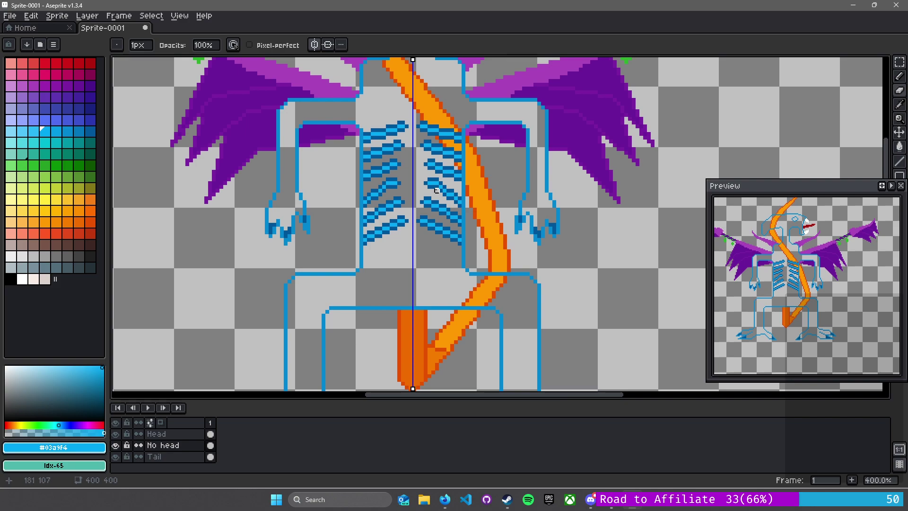
scroll(437, 191, "up", 8)
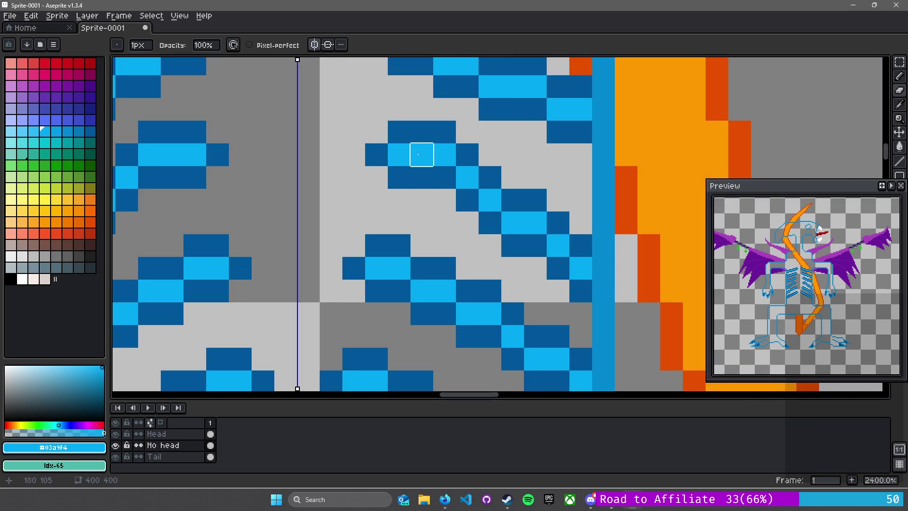
scroll(421, 154, "down", 3)
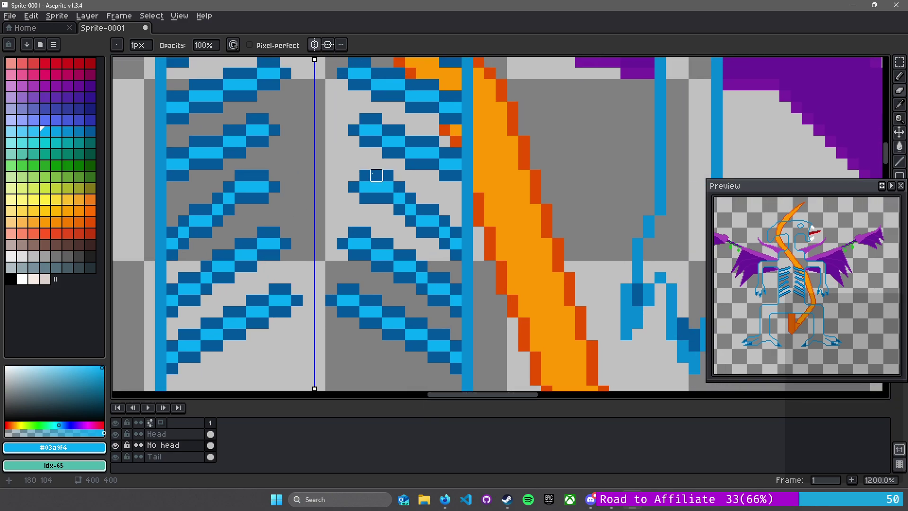
scroll(371, 243, "down", 1)
scroll(387, 243, "up", 2)
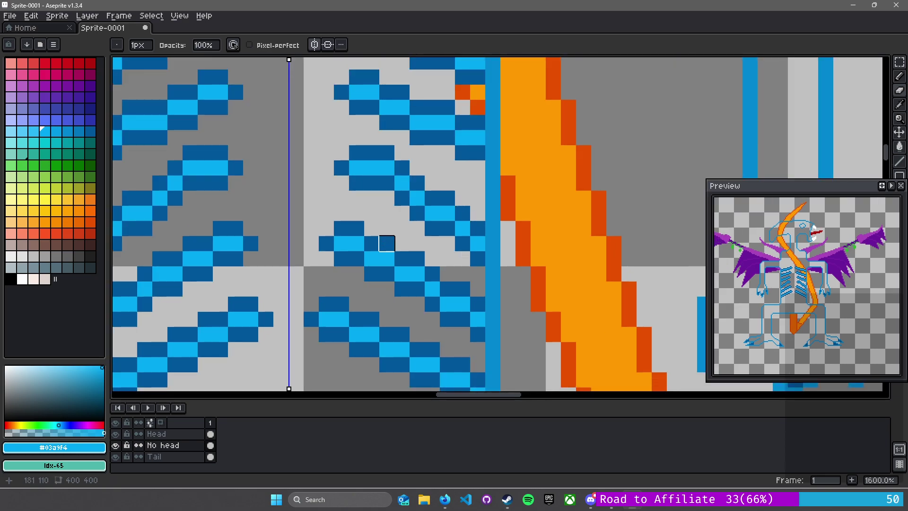
mouse_move(478, 259)
left_mouse_down()
mouse_move(477, 229)
mouse_move(465, 238)
mouse_move(453, 204)
mouse_move(460, 214)
mouse_move(418, 213)
mouse_move(388, 189)
mouse_move(394, 168)
mouse_move(380, 154)
mouse_move(380, 193)
mouse_move(432, 229)
left_mouse_up()
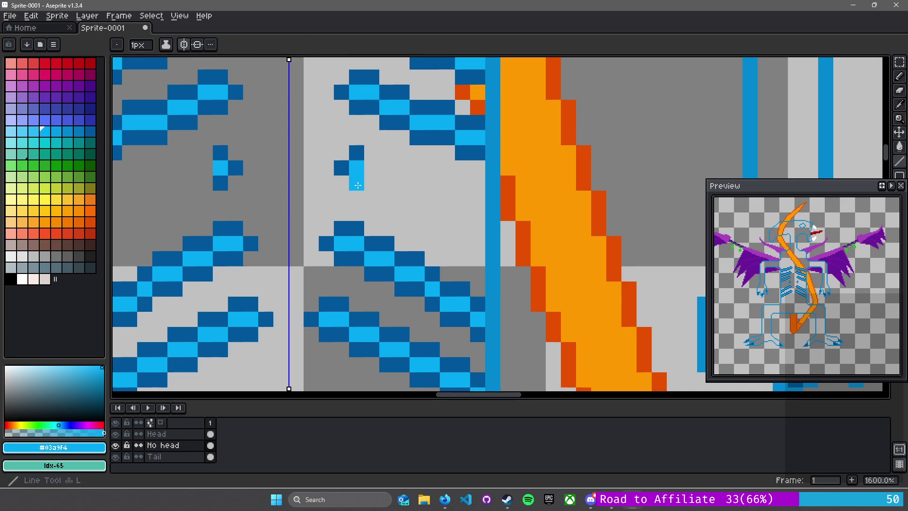
Try to redraw the fourth rib pair's outline with two dark blue #01579b diagonal lines from the tip to the body edge
left_click(357, 184, "alt")
left_click_drag(358, 184, 478, 249)
left_click_drag(356, 153, 477, 203)
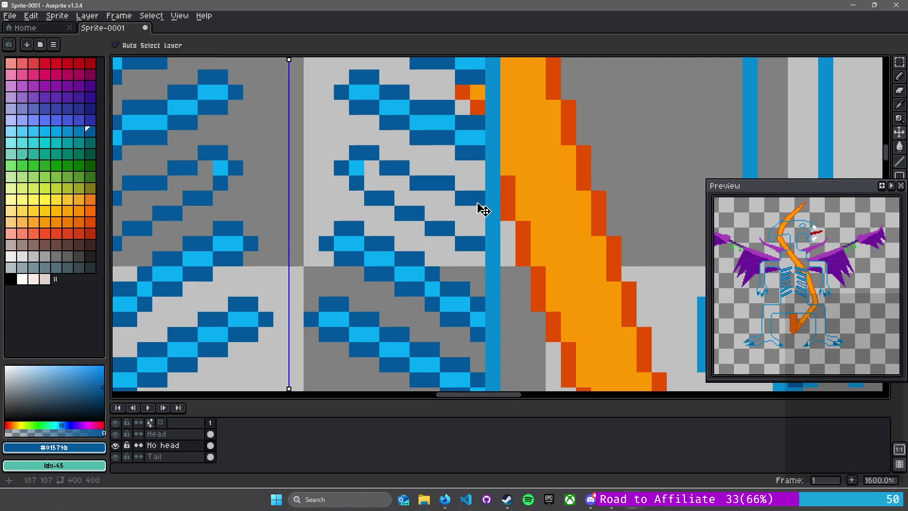
key("ctrl+z")
key("ctrl+z")
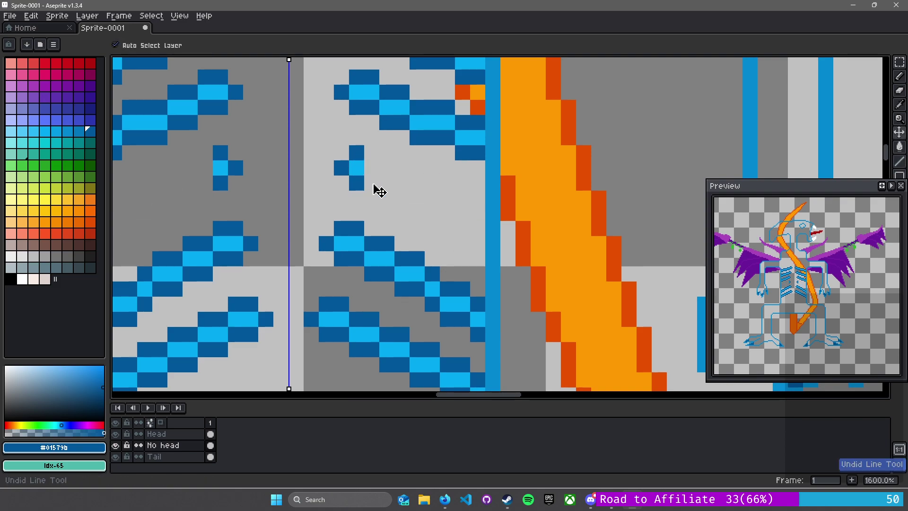
Redraw the fourth rib pair's outline in dark blue #01579b as two parallel stepped edges from the tip to the body edge
left_click(373, 183)
left_click_drag(374, 153, 476, 209)
left_click_drag(387, 198, 477, 244)
Fill the gaps inside the redrawn fourth rib pair with light blue #03a9f4 sampled from its tip
left_click(358, 168, "alt")
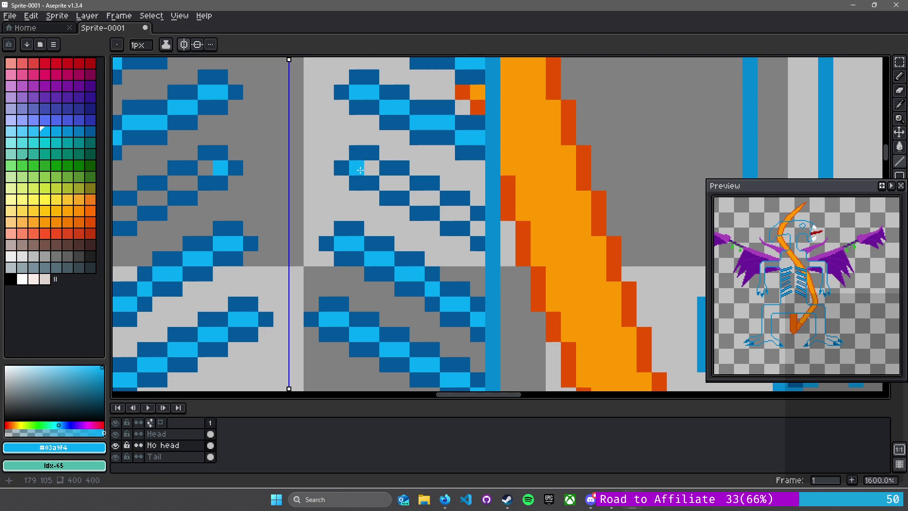
left_click(370, 168)
left_click(401, 184)
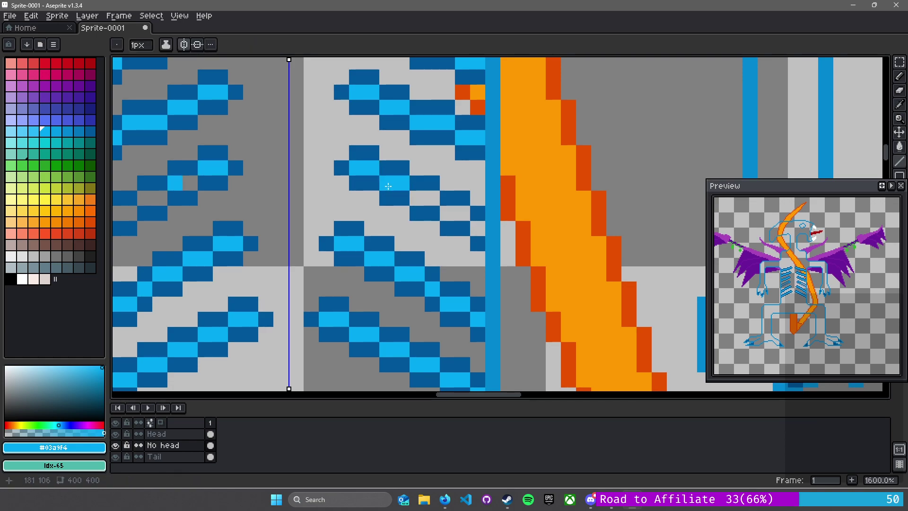
key("g")
left_click(387, 186)
left_click(417, 196)
left_click(456, 213)
left_click(476, 228)
scroll(446, 233, "down", 1)
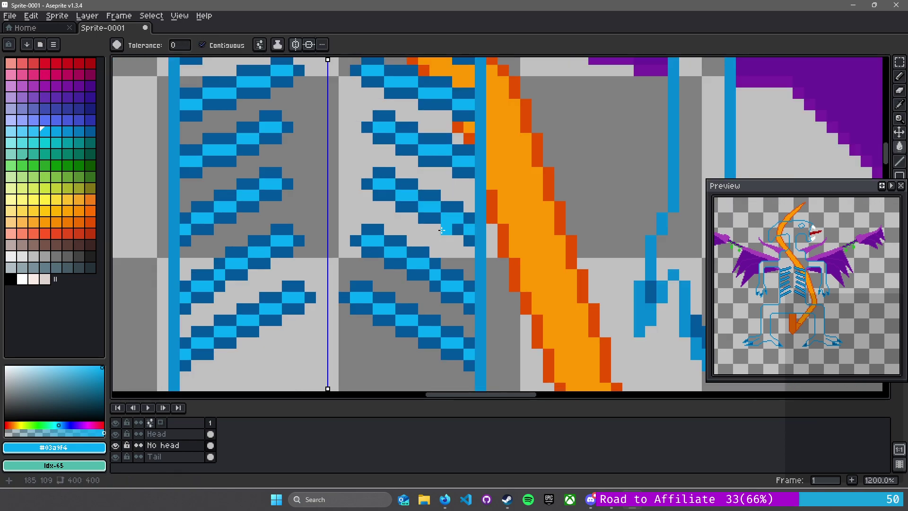
Start saving the sprite and choose the CultSurvivors\aseprite folder as its location
scroll(442, 230, "down", 5)
scroll(344, 216, "up", 1)
scroll(347, 249, "down", 1)
scroll(325, 178, "down", 1)
left_click_drag(325, 178, 372, 205)
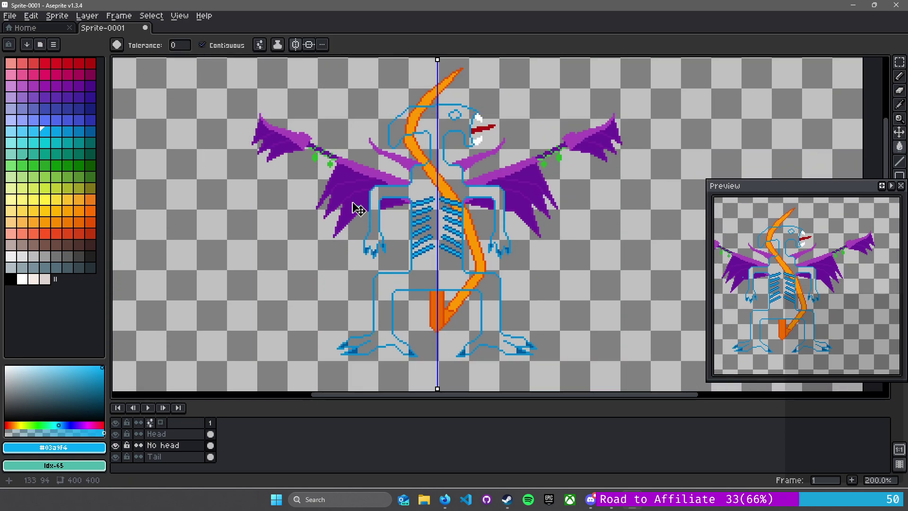
key("ctrl+s")
left_click(142, 38)
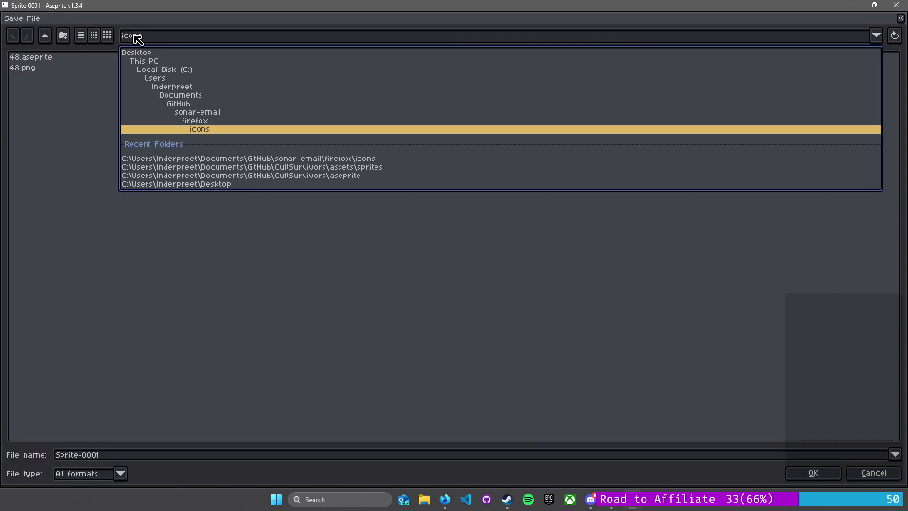
left_click(352, 176)
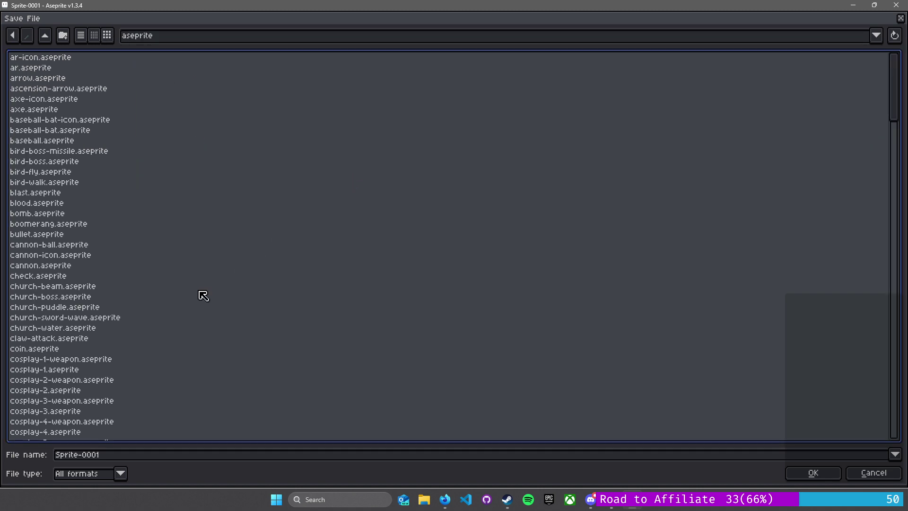
Name the file qualien-boss and save it as an .aseprite file
left_click(100, 457)
double_click(131, 456)
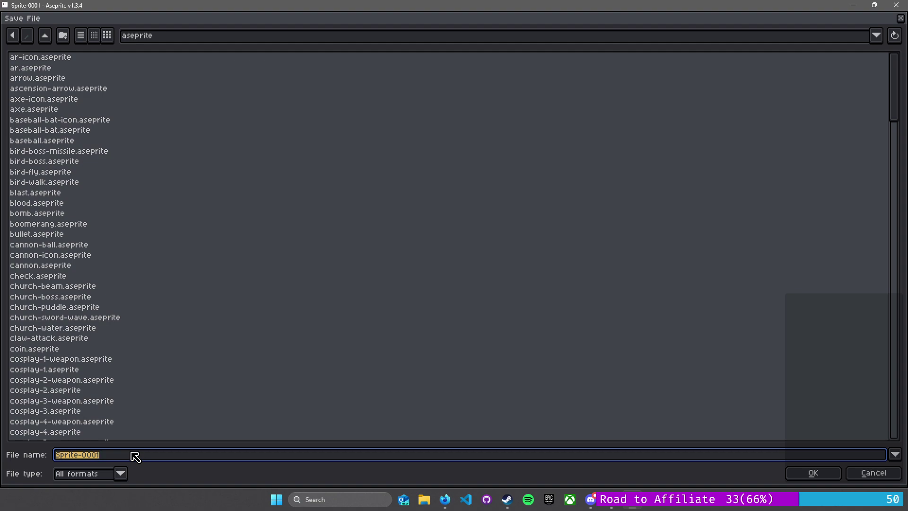
type("quet")
scroll(118, 302, "down", 11)
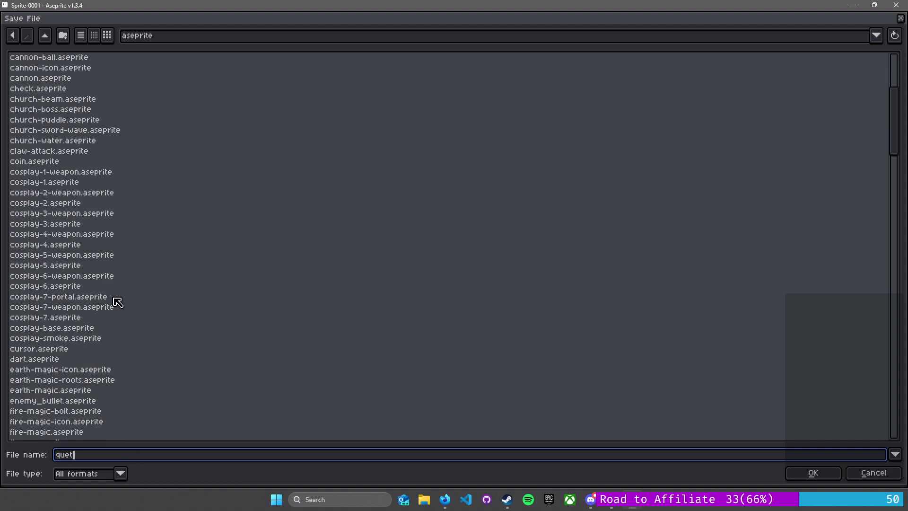
scroll(118, 303, "down", 11)
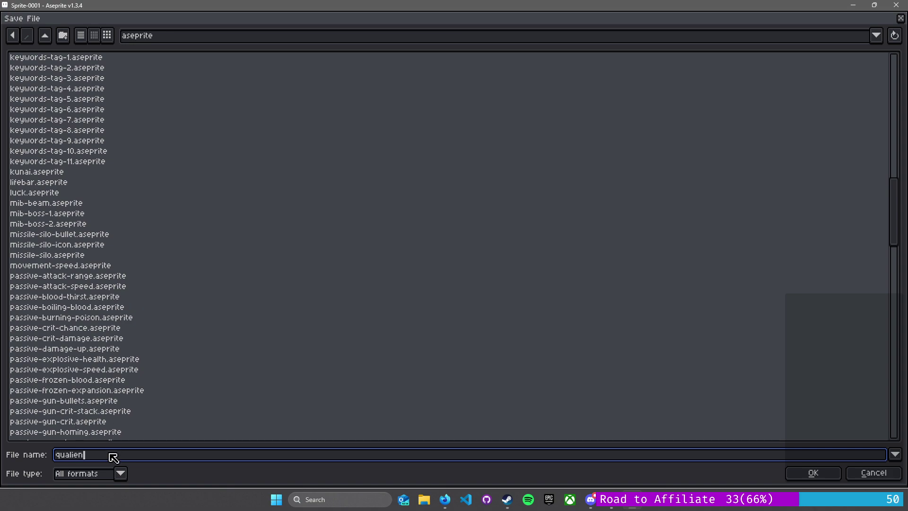
key("Return")
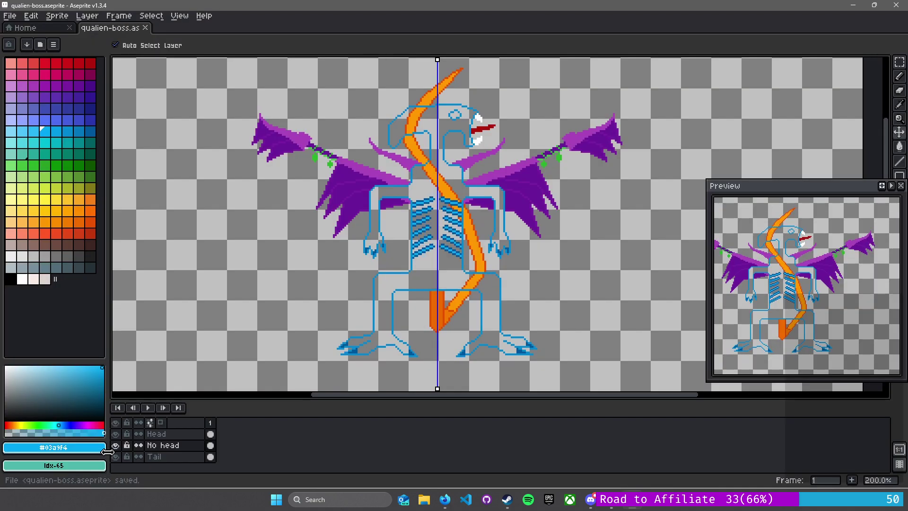
scroll(492, 190, "up", 2)
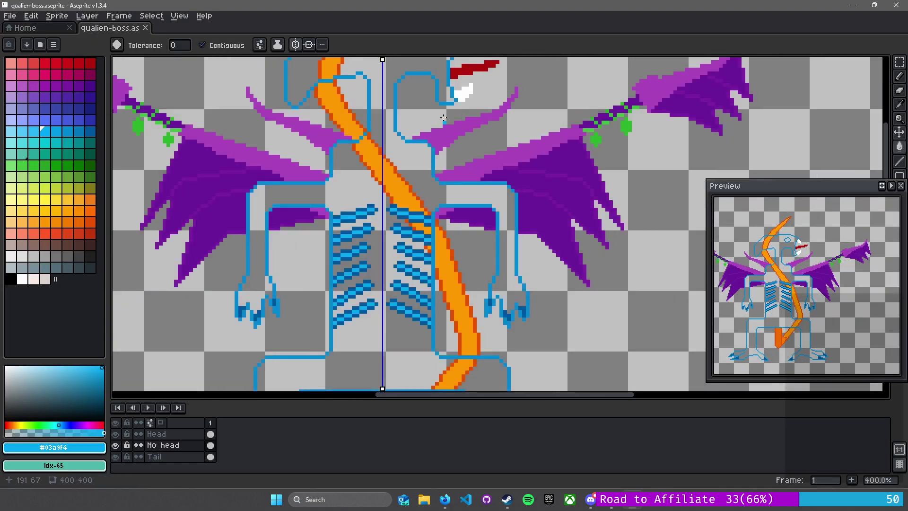
left_click_drag(441, 105, 472, 204)
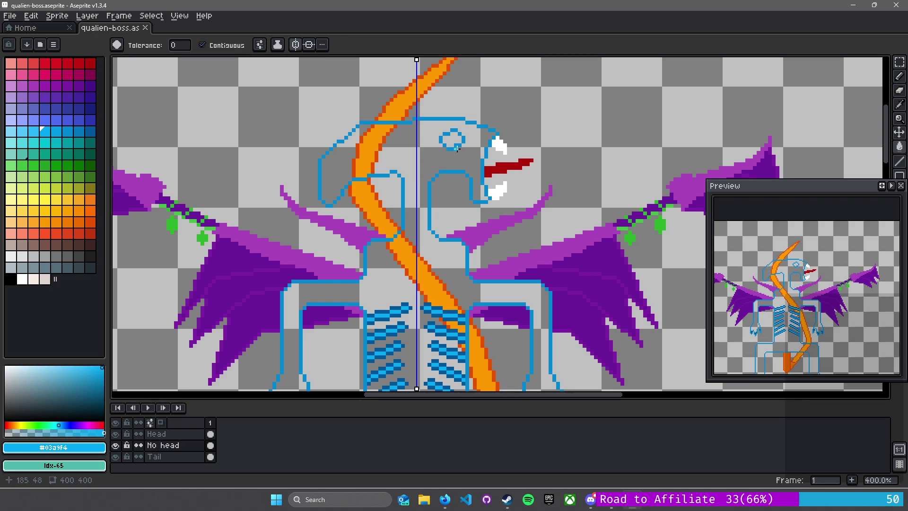
scroll(457, 149, "up", 5)
scroll(450, 141, "down", 6)
left_click_drag(457, 188, 450, 116)
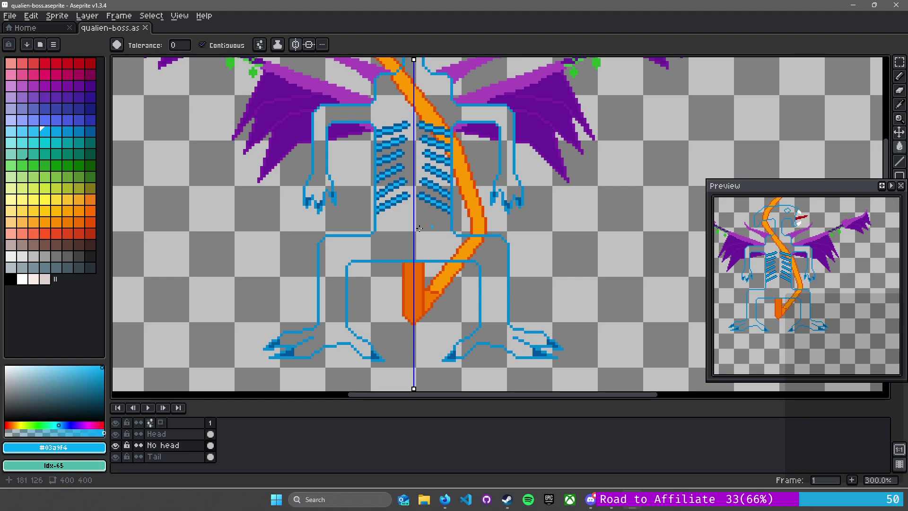
Recolour the hip-top lines and the inner leg outline on the No head layer with dark green, palette index 77
left_click(184, 446)
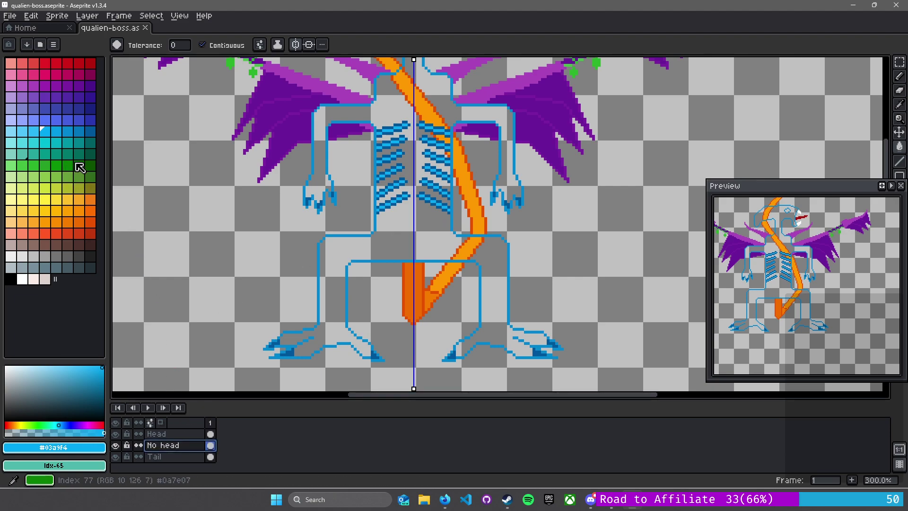
left_click(89, 165)
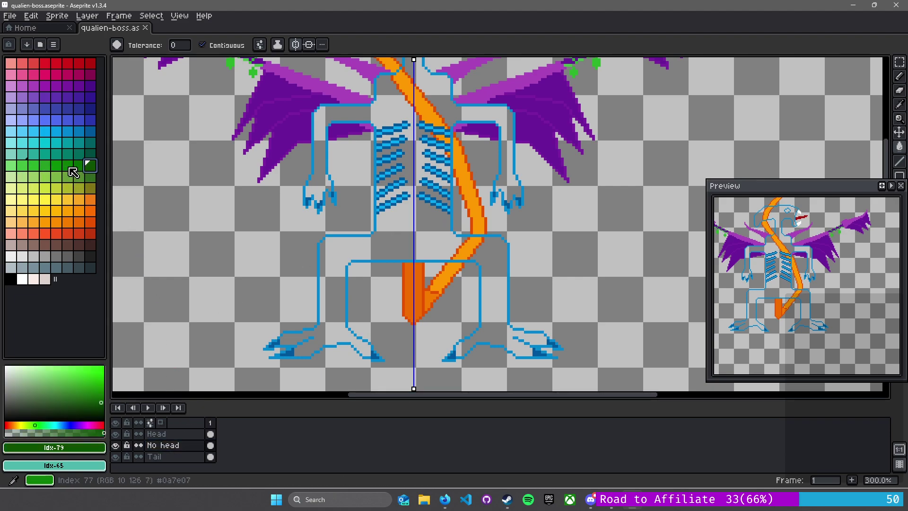
left_click(70, 168)
scroll(385, 245, "up", 4)
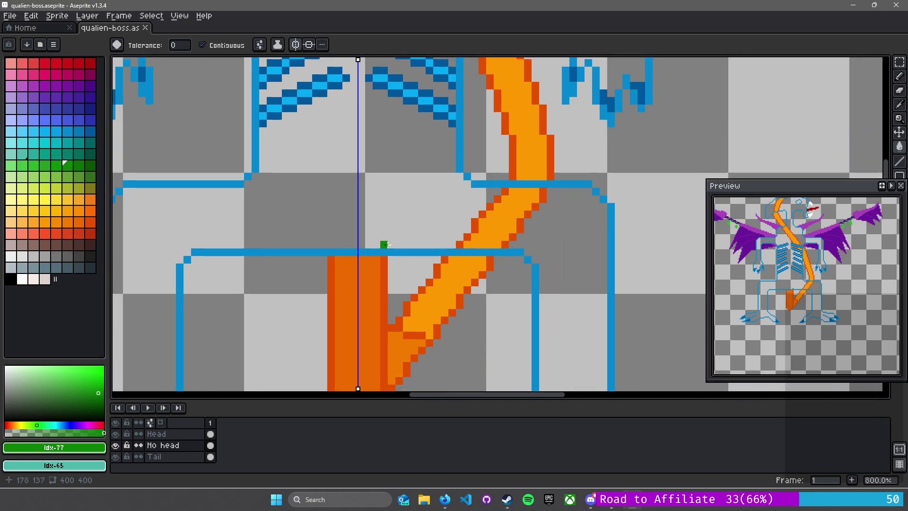
left_click(390, 250)
left_click(478, 184)
left_click(534, 284)
left_click(567, 268)
key("ctrl+z")
Hide the Head and Tail layers so only the No head layer is shown
scroll(569, 268, "down", 4)
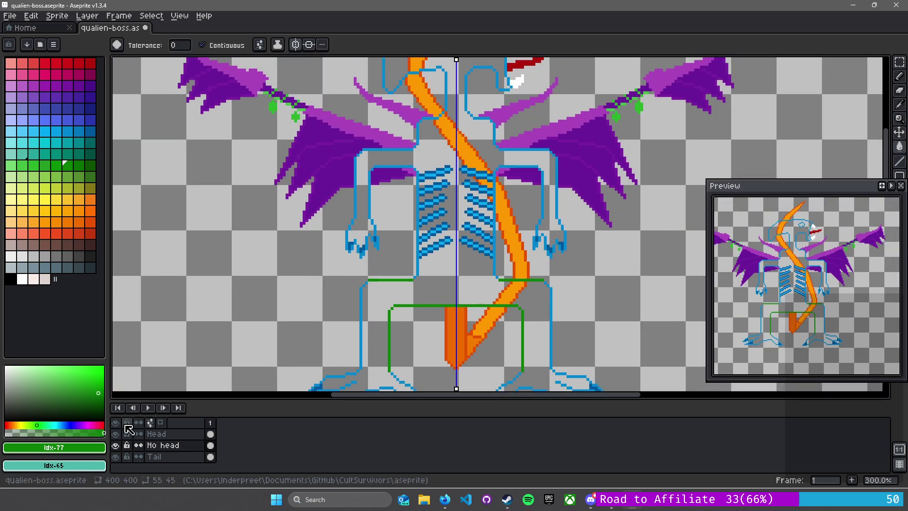
left_click(116, 435)
left_click(116, 457)
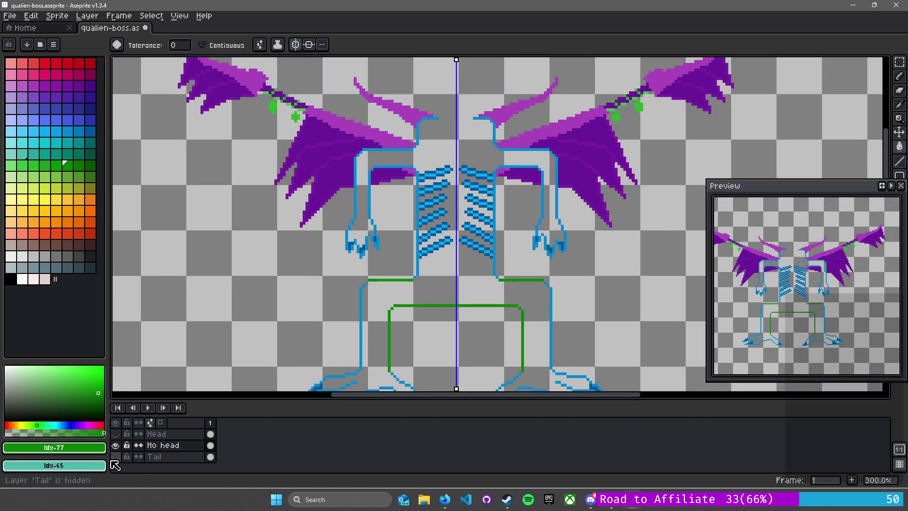
Fill the hip-top lines and inner leg outline, including its corner pixels, with the brighter green of palette index 75
scroll(476, 238, "up", 5)
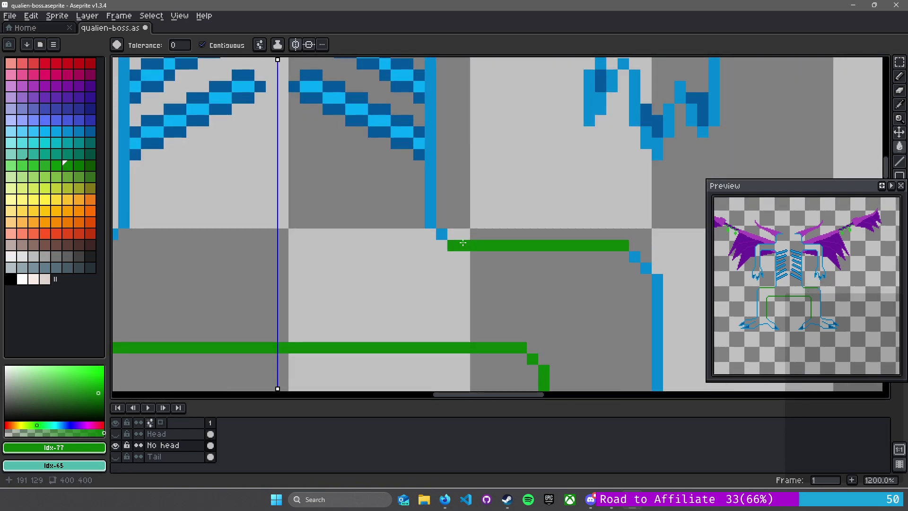
key("bracketleft")
key("bracketleft")
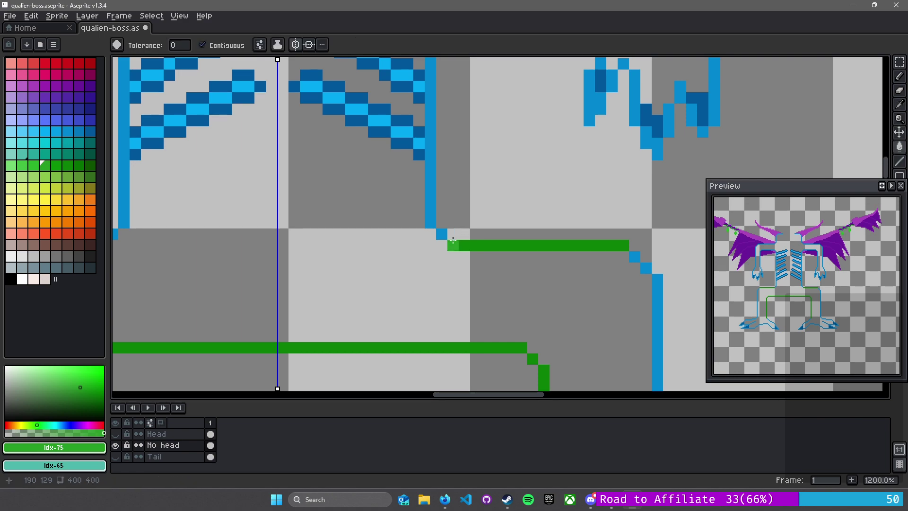
left_click(481, 243)
left_click(473, 348)
left_click(533, 359)
left_click(544, 378)
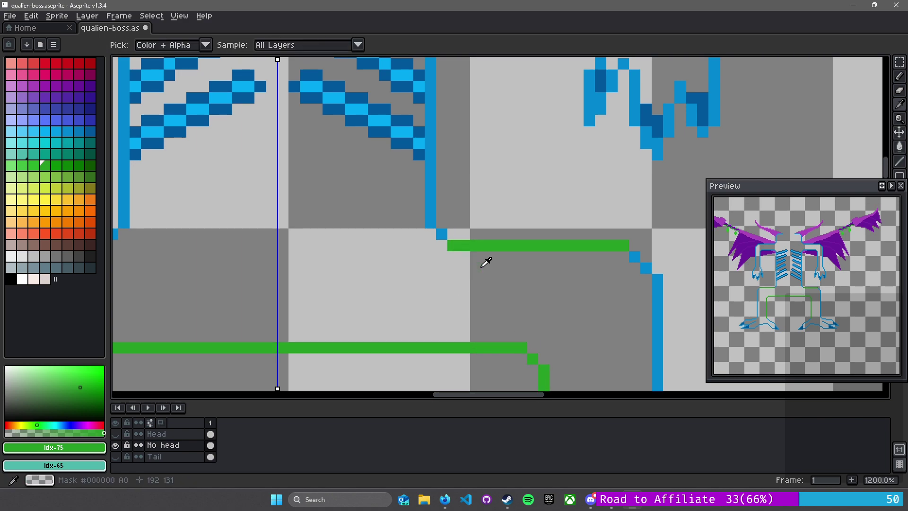
Refill the hip-top lines and the inner leg outline with light green, palette index 72
scroll(485, 263, "up", 3)
scroll(485, 263, "down", 1)
scroll(485, 263, "up", 1)
left_click(480, 244)
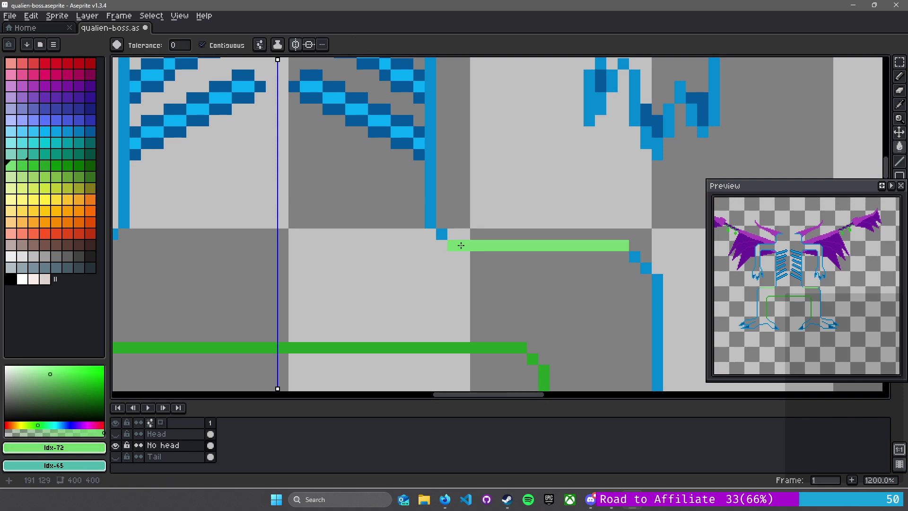
left_click(502, 348)
left_click(532, 359)
left_click(544, 379)
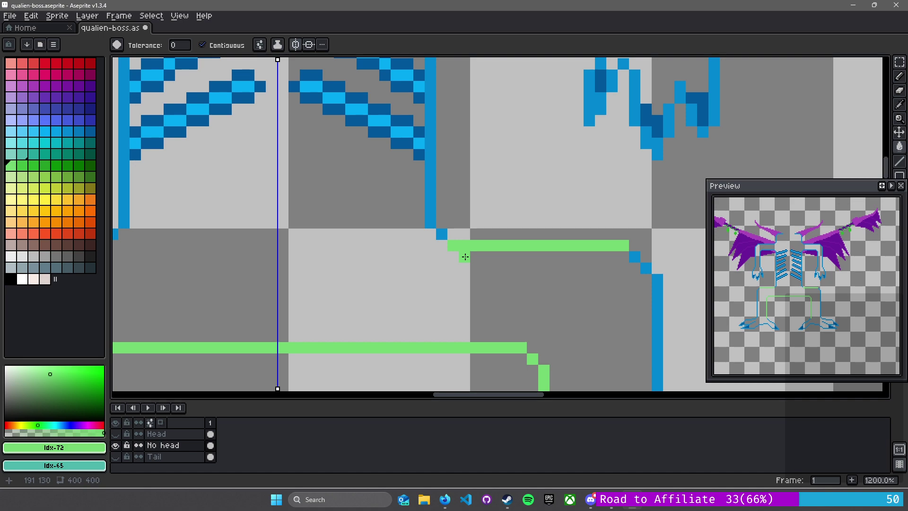
Recolour the hip-top lines with the slightly darker green of palette index 73
scroll(462, 253, "down", 1)
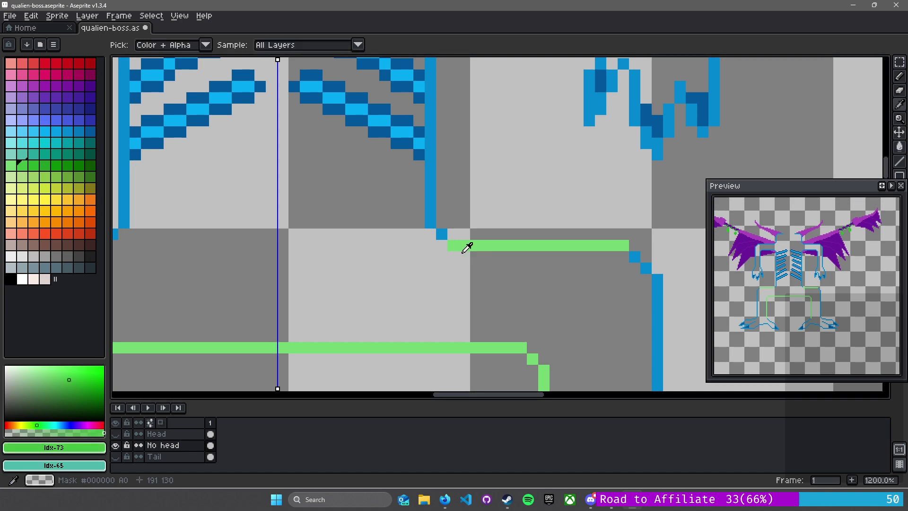
key("g")
left_click(459, 249)
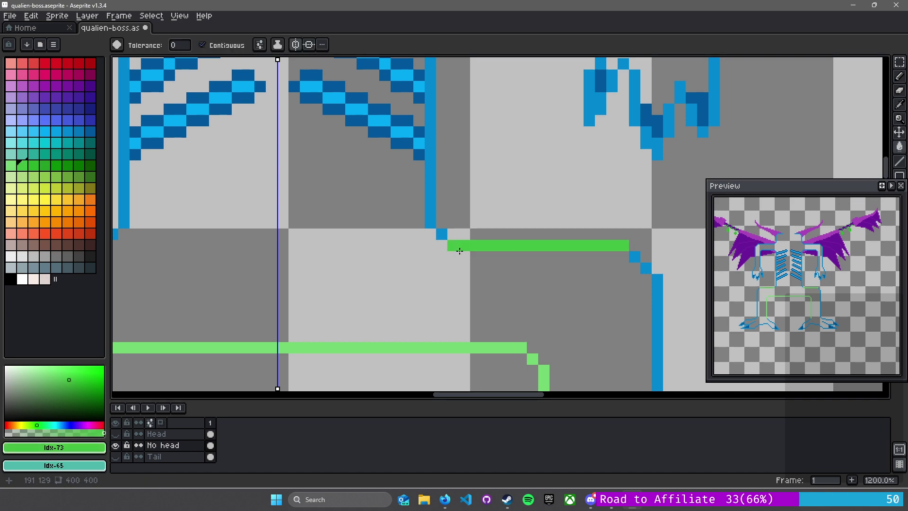